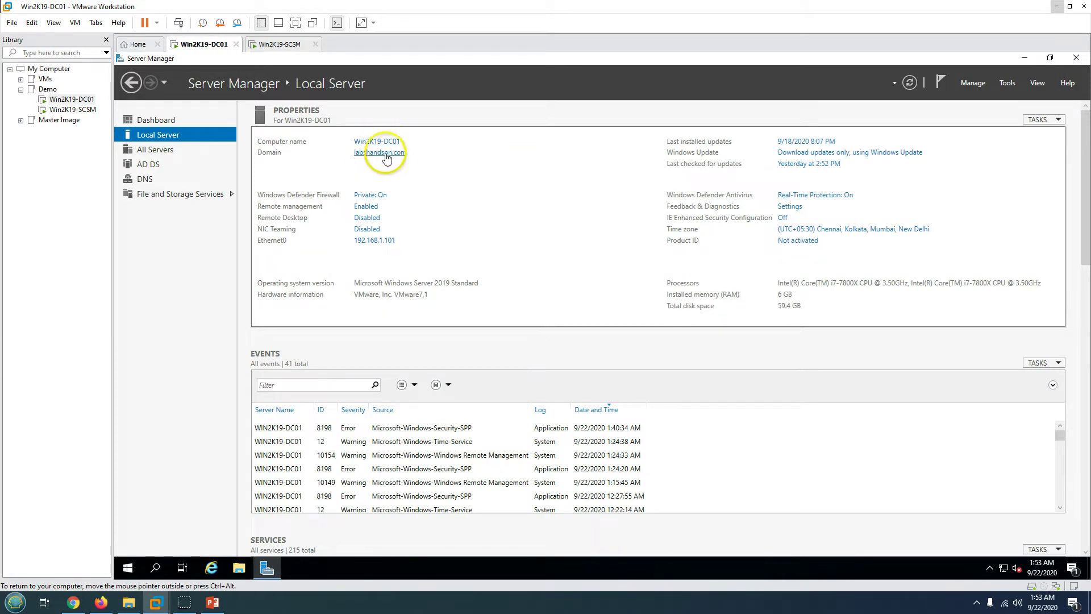
- Show DC01's Server Manager Dashboard, view the demo-environment slide, and return to the VM
left_click(213, 117)
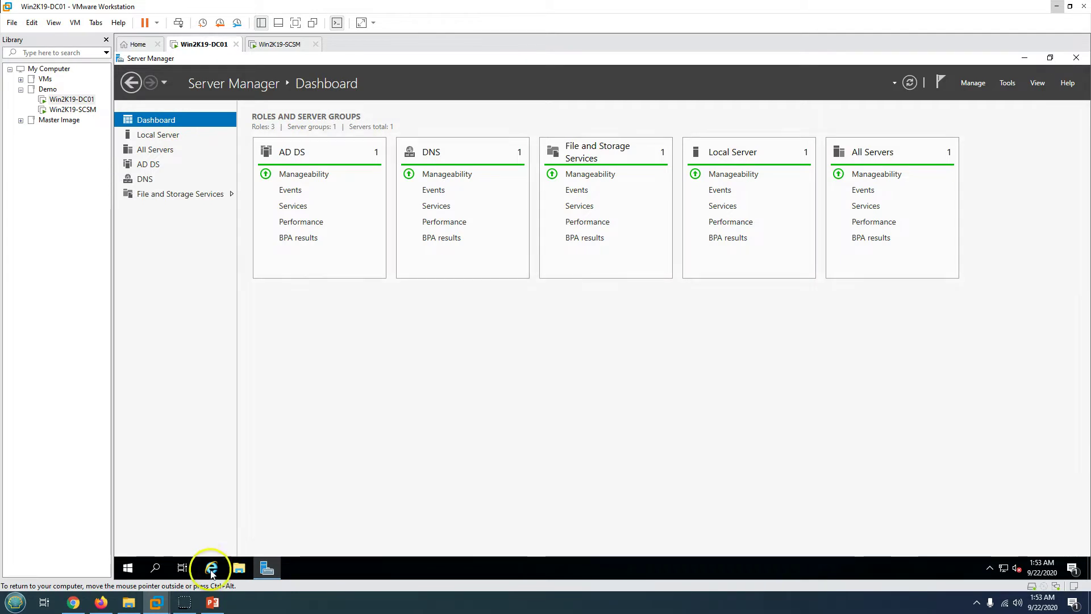
left_click(214, 603)
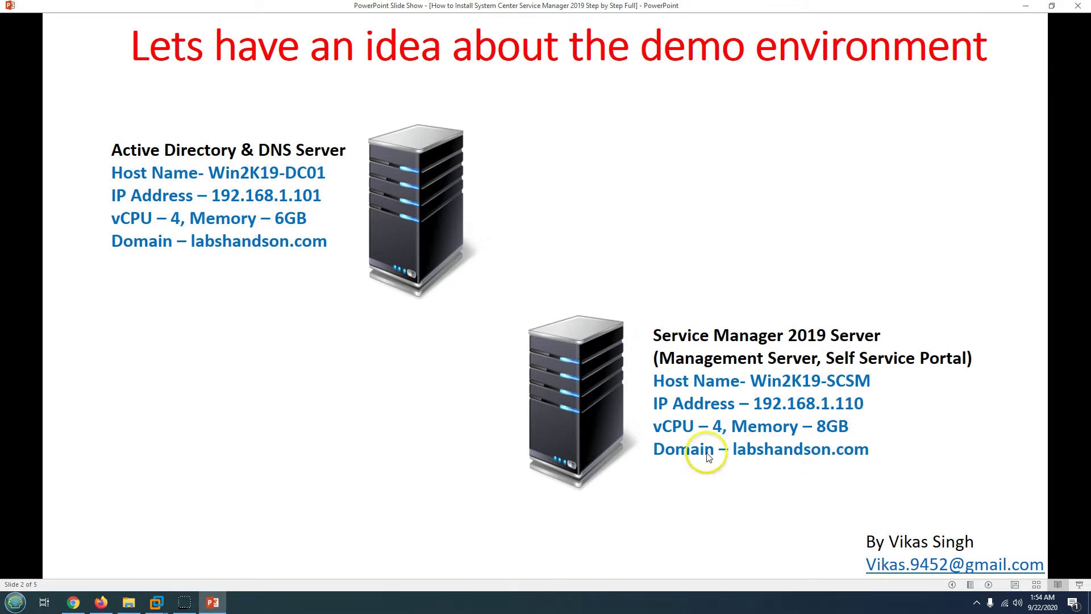
left_click(214, 600)
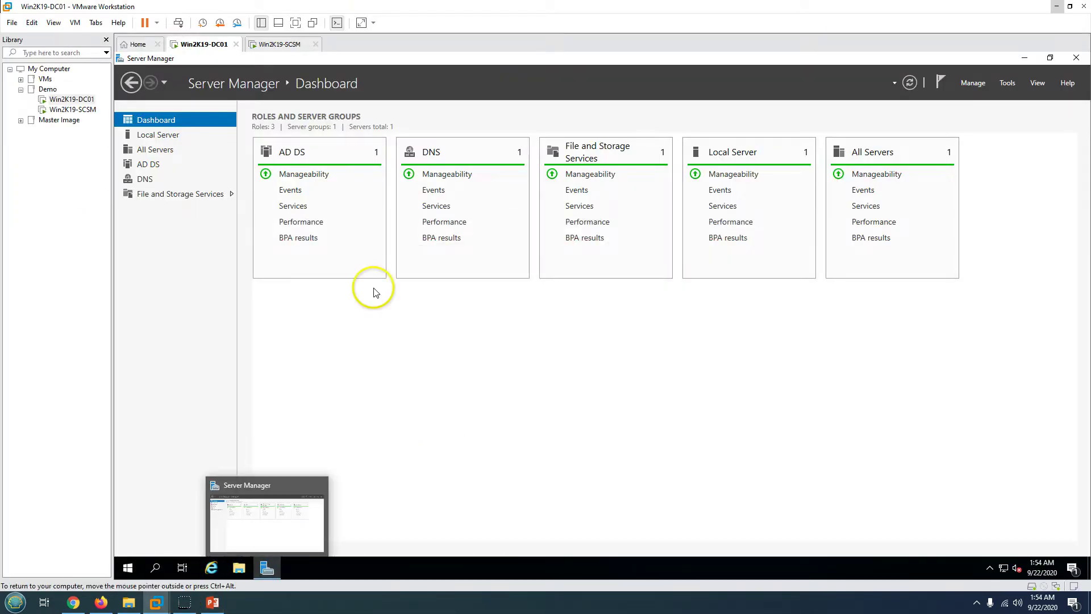
- Switch to the Win2K19-SCSM VM and check its computer name and domain membership
left_click(265, 44)
left_click(156, 119)
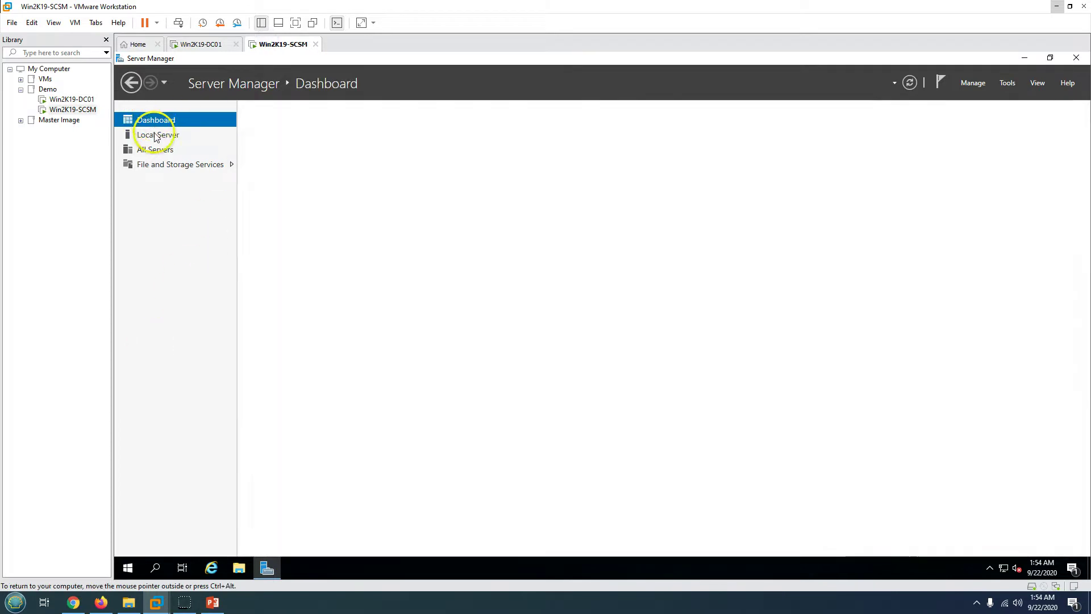
left_click(153, 134)
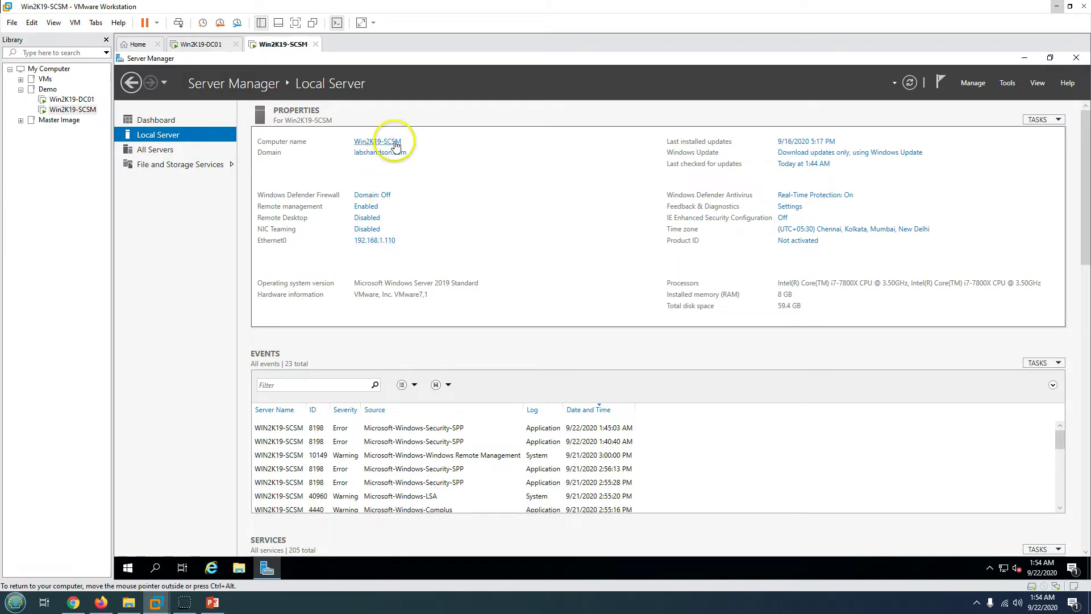
left_click(372, 141)
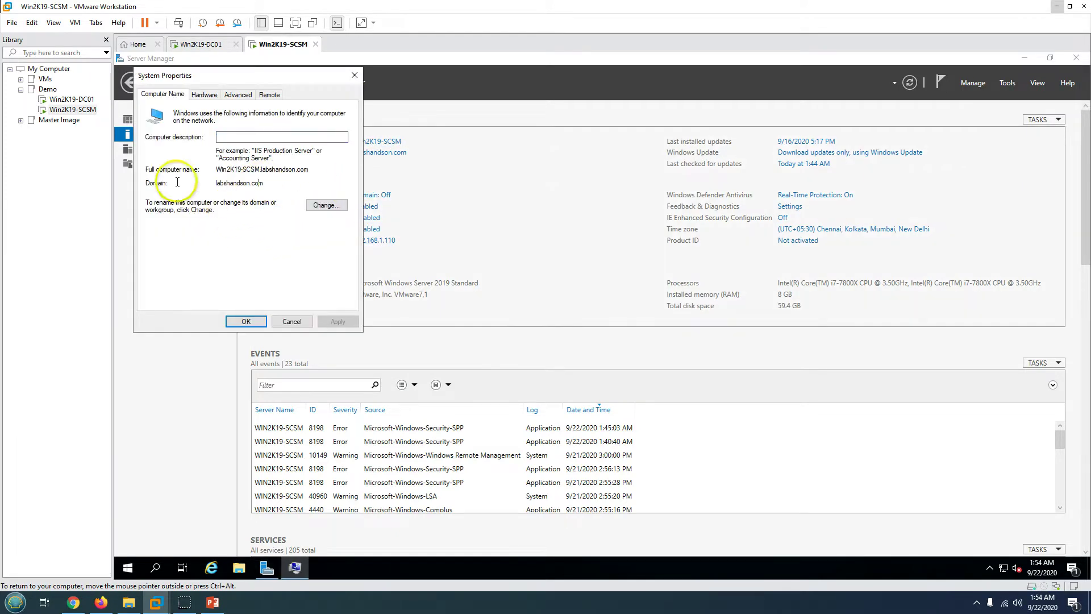
left_click(292, 321)
- Run whoami in PowerShell to confirm the signed-in domain account
right_click(128, 577)
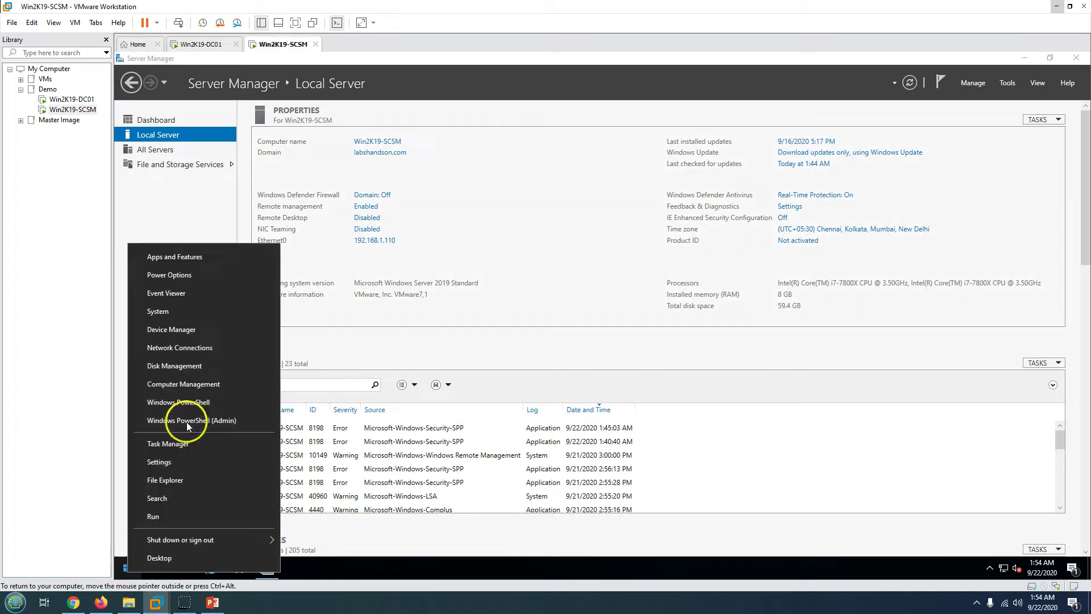
left_click(190, 399)
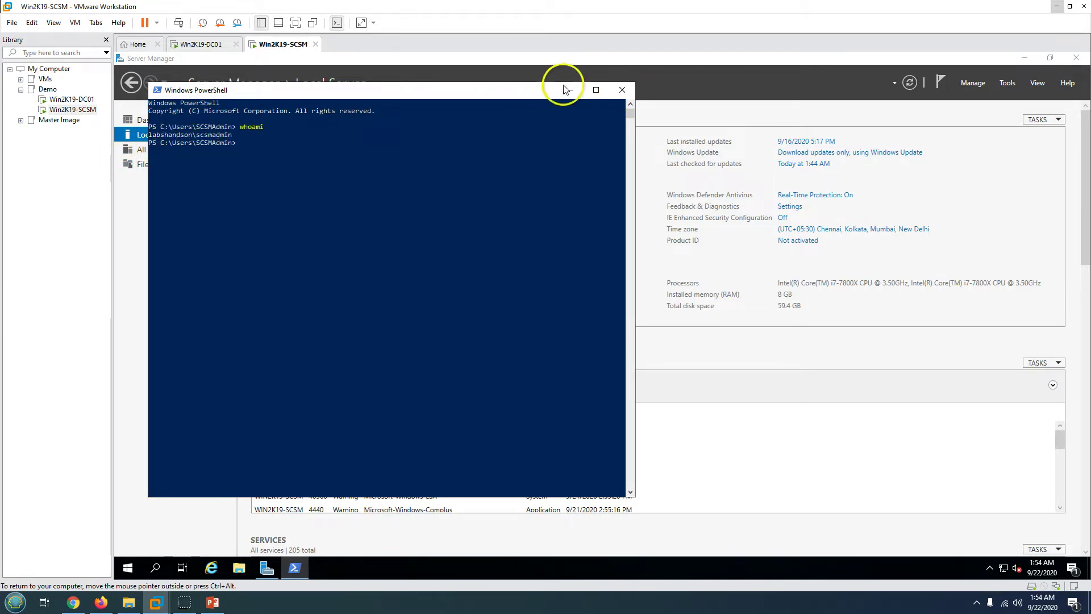
left_click(622, 89)
- Check the SCSM machine's Windows Update status and update history
left_click(227, 118)
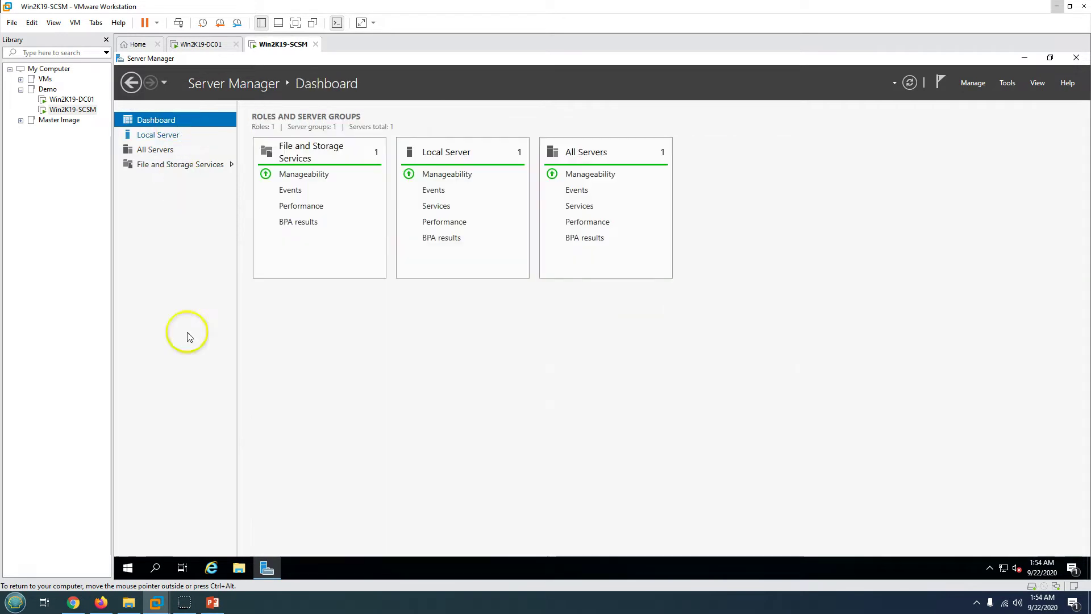
left_click(128, 566)
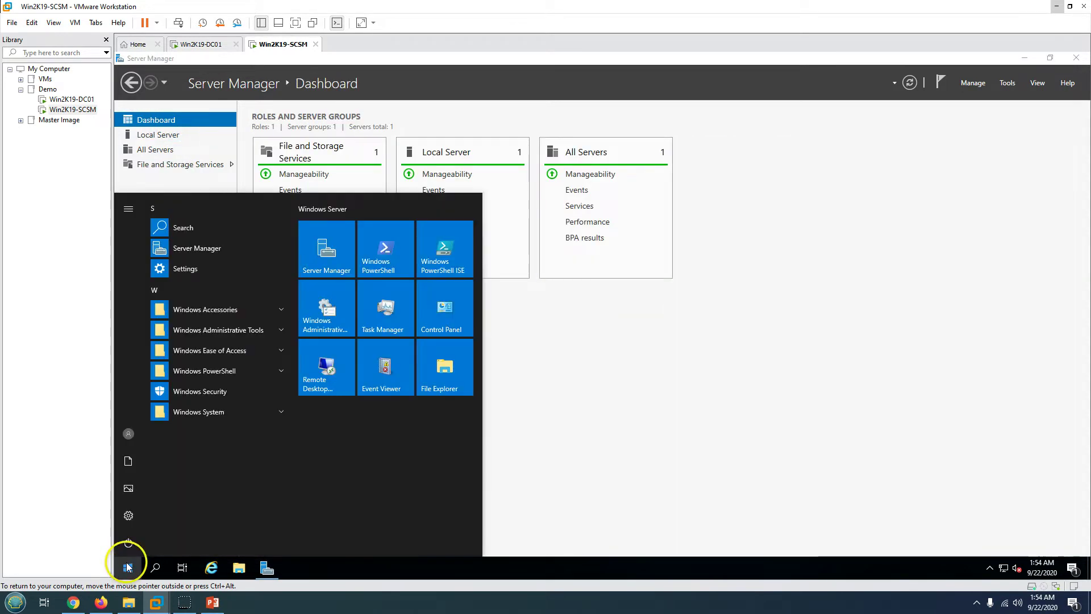
left_click(185, 268)
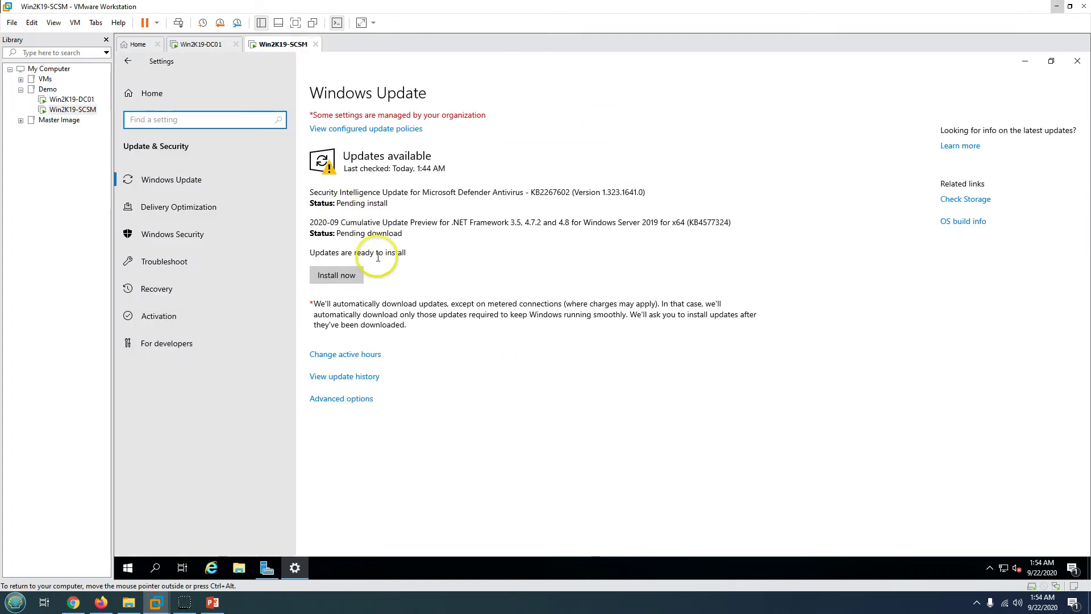
left_click(359, 376)
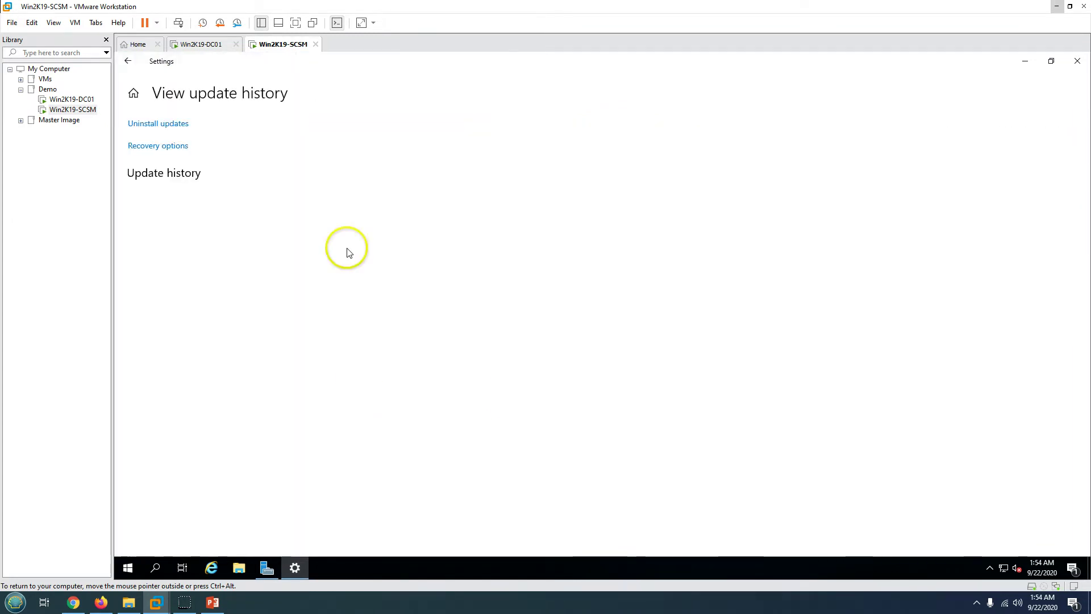
left_click(130, 61)
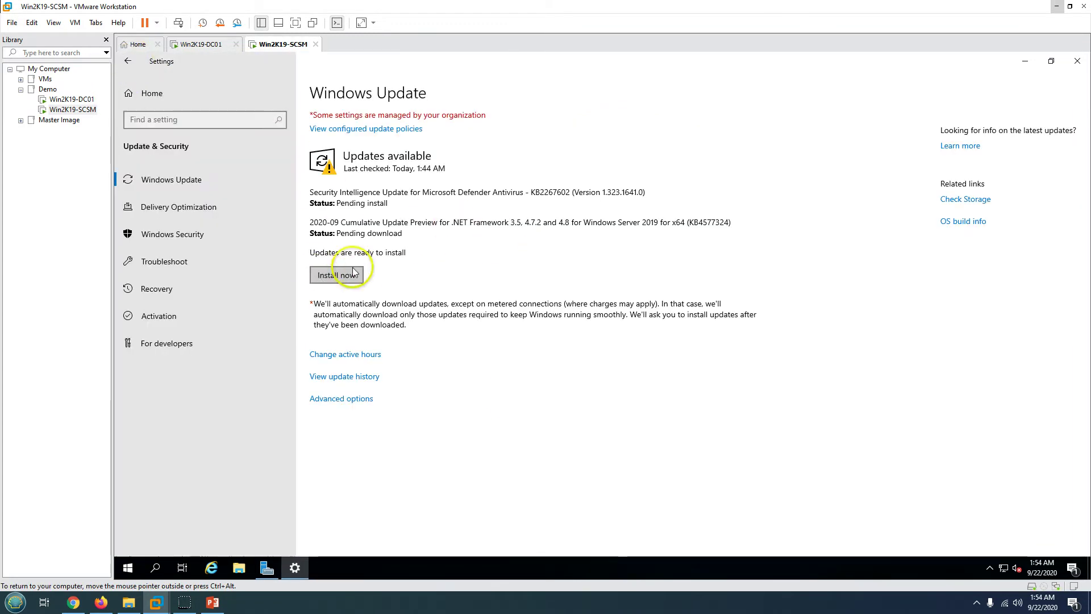
- Clear the VM down to its desktop and bring back the demo-environment slide
left_click(1077, 61)
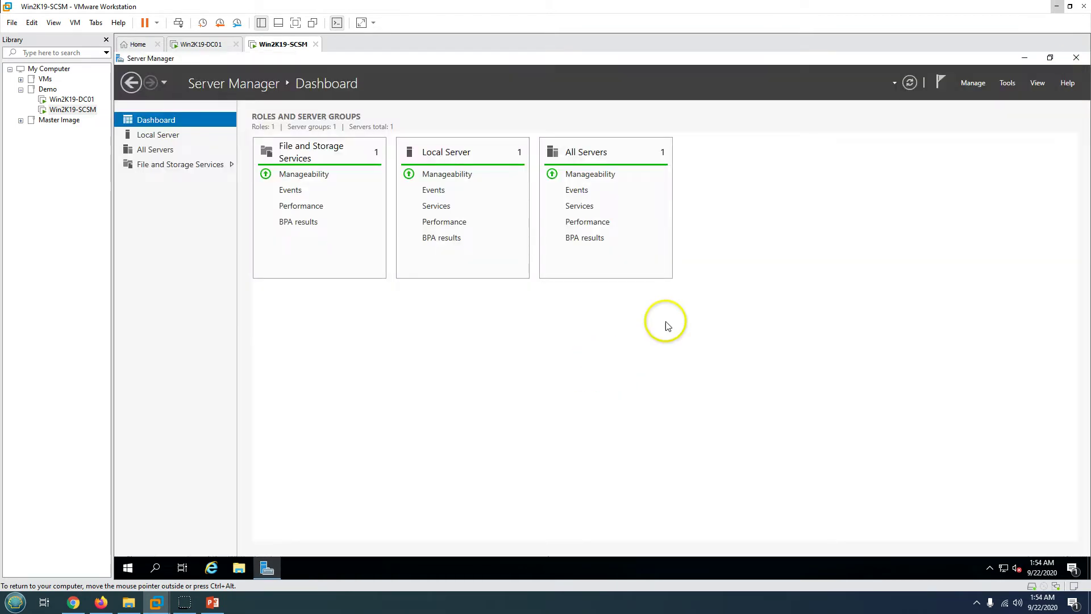
left_click(1028, 61)
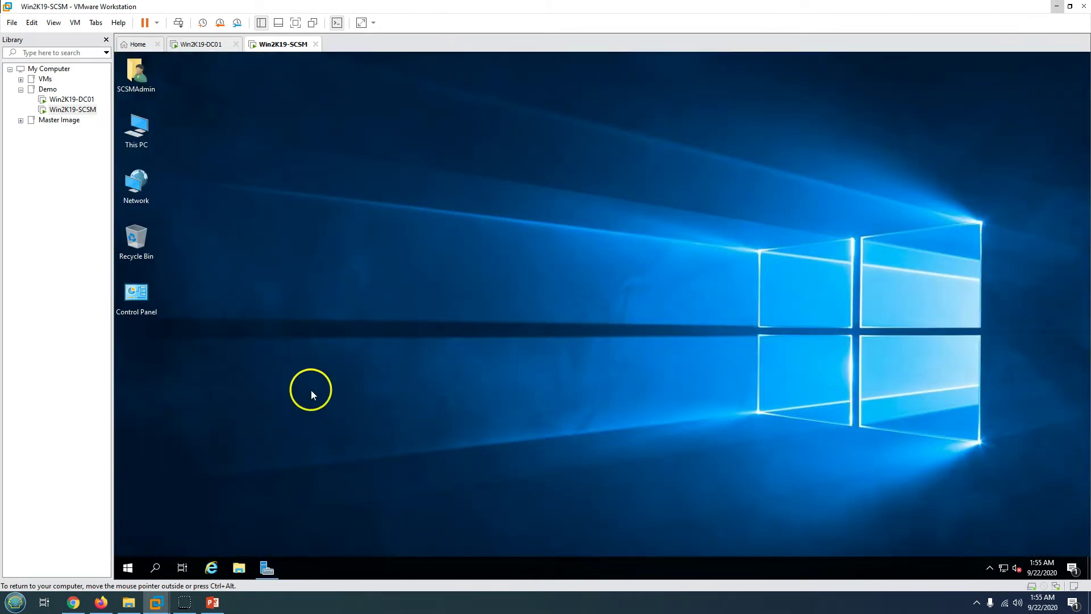
left_click(212, 601)
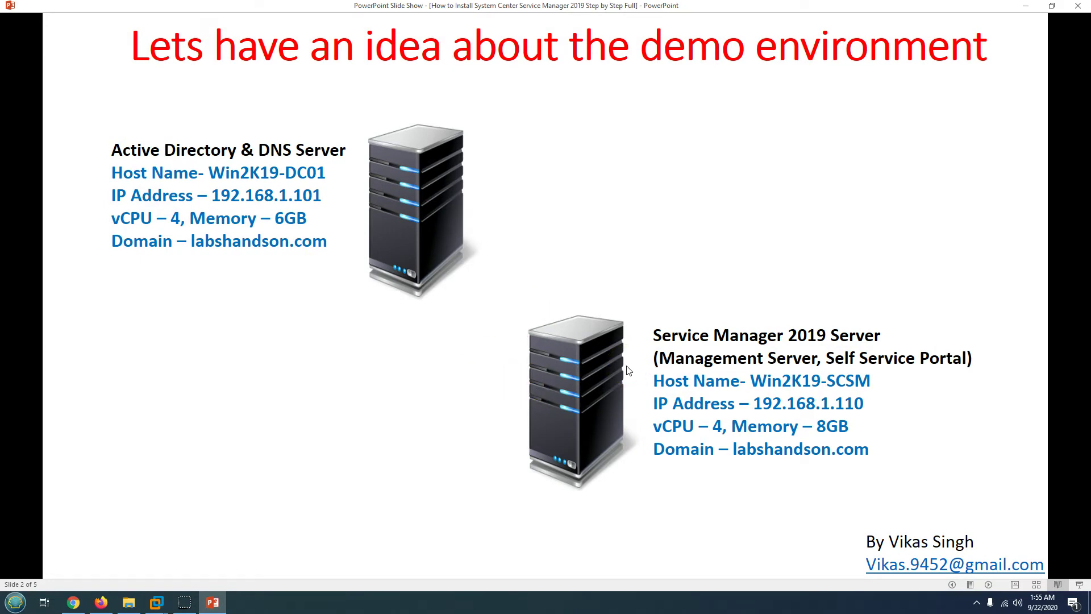
- Step through the Management Server and Self Service Portal slides, then return to the SCSM VM
left_click(628, 371)
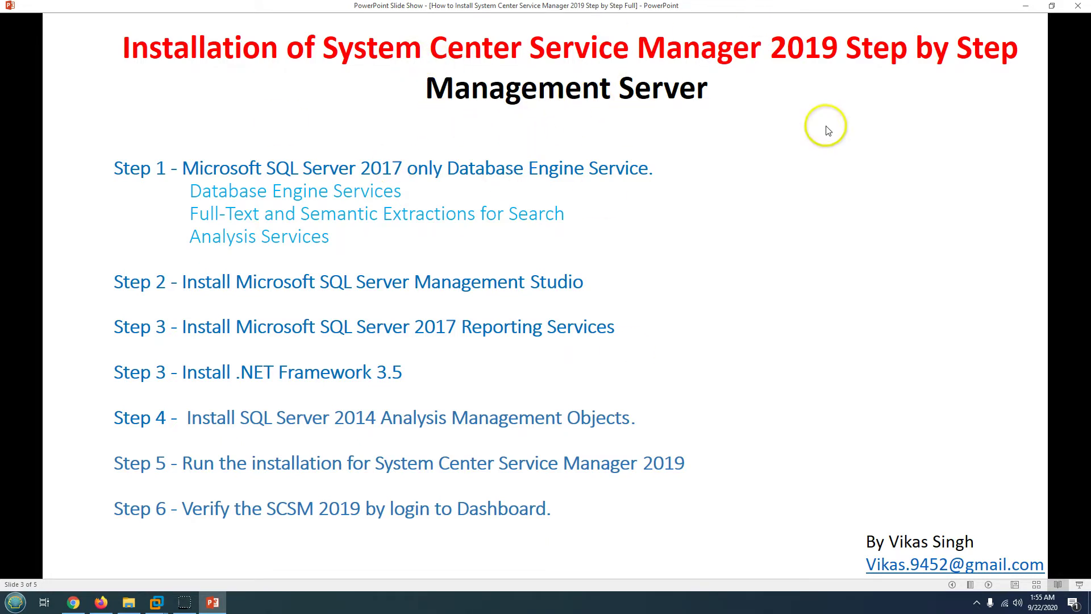
left_click(630, 104)
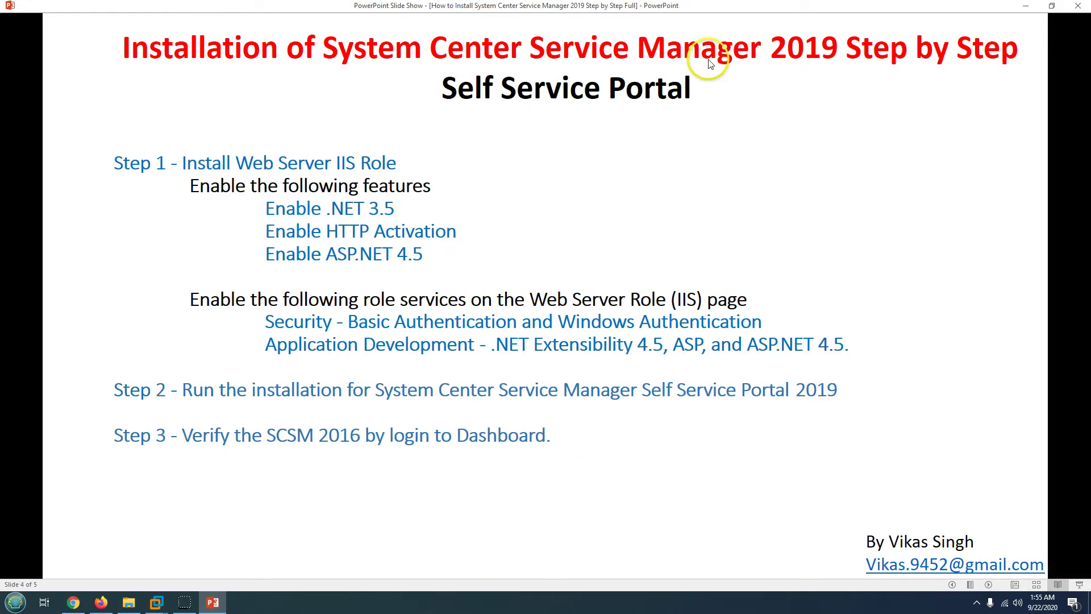
key("Left")
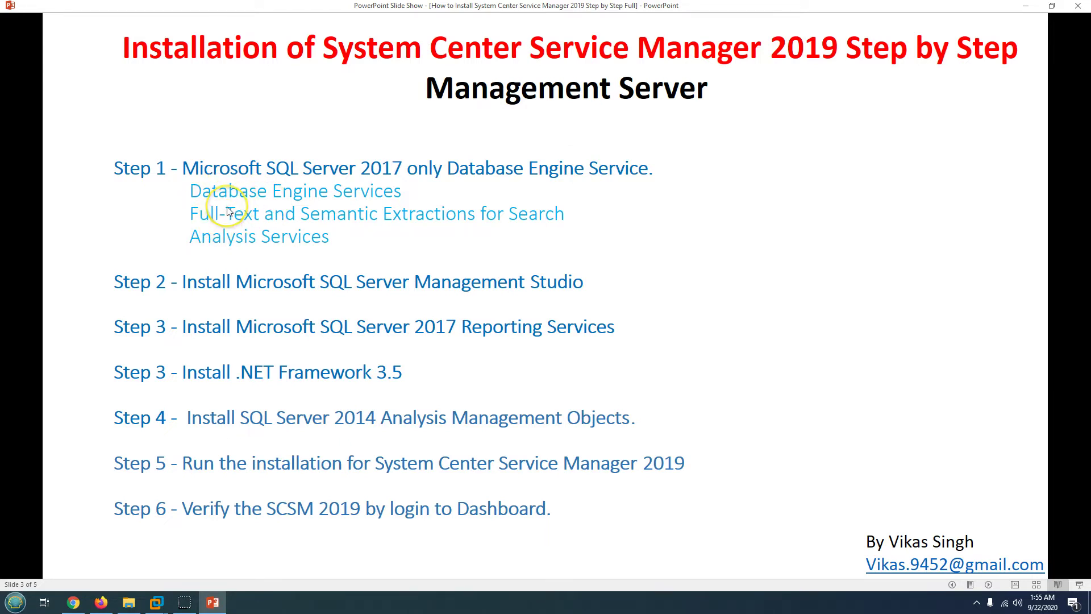
left_click(213, 601)
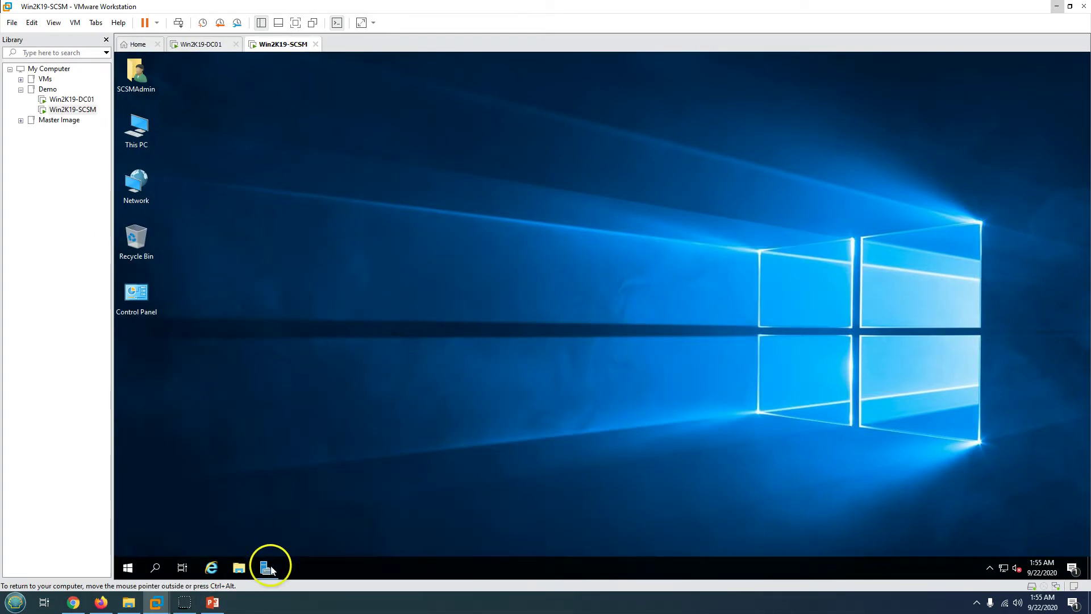
- Run SQL Server 2017 setup from the DVD drive and start a new stand-alone installation
left_click(238, 568)
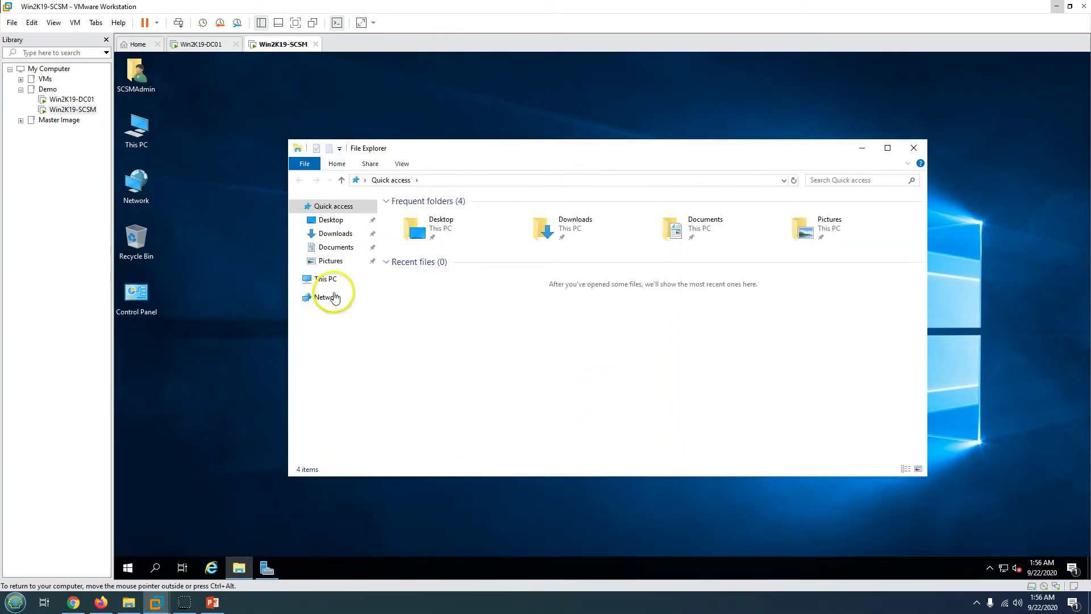
left_click(325, 278)
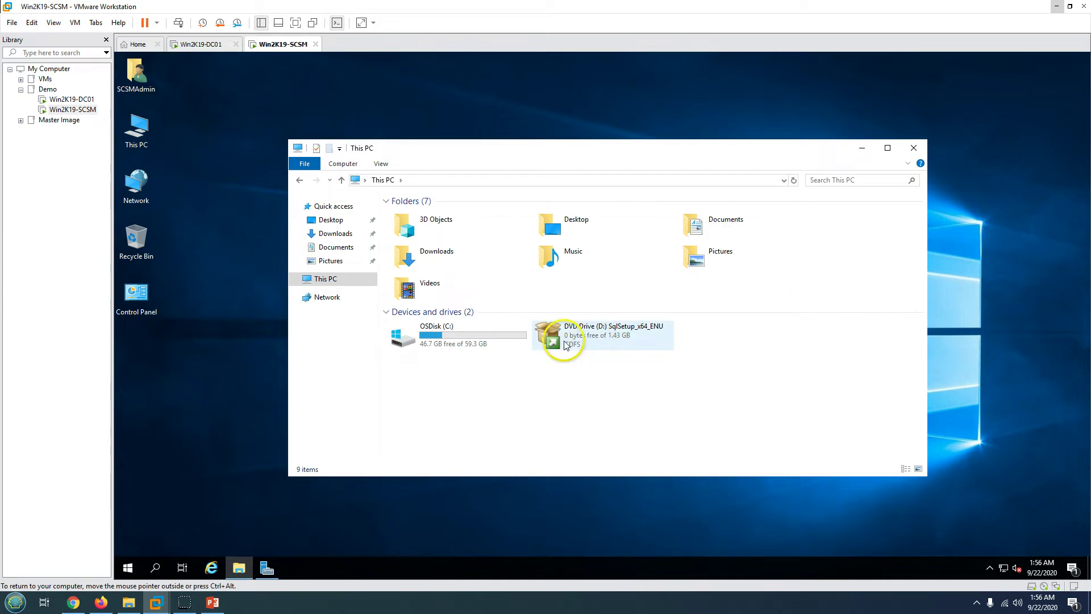
double_click(612, 340)
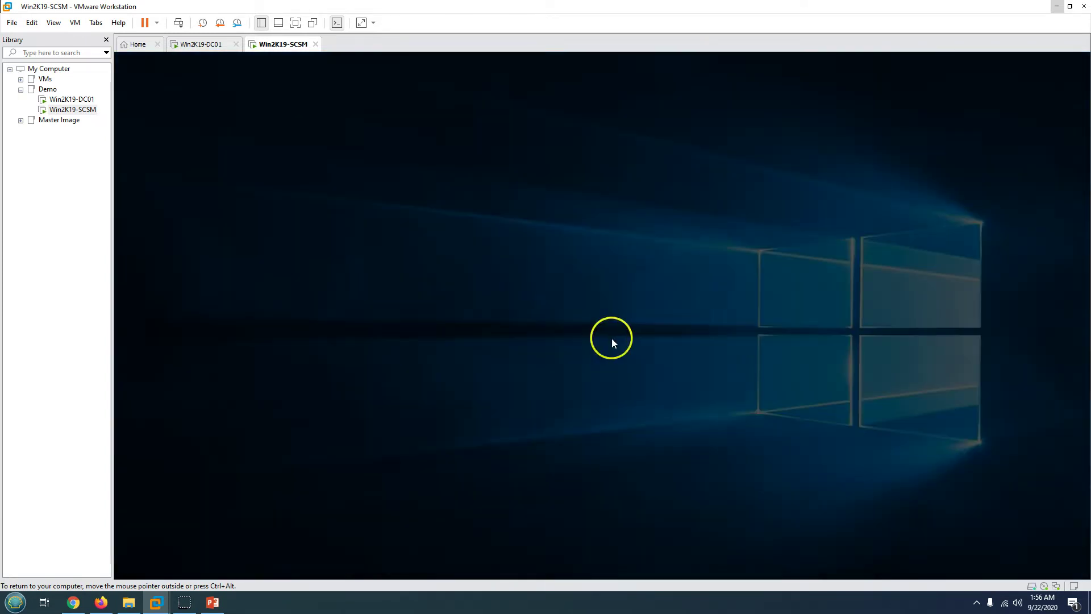
left_click(560, 391)
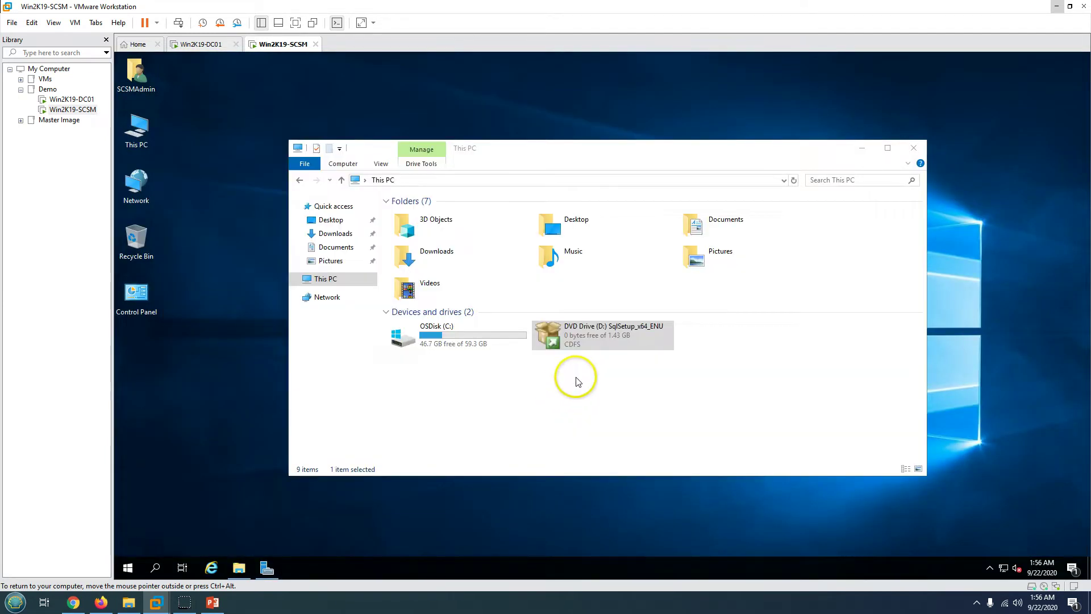
left_click(862, 148)
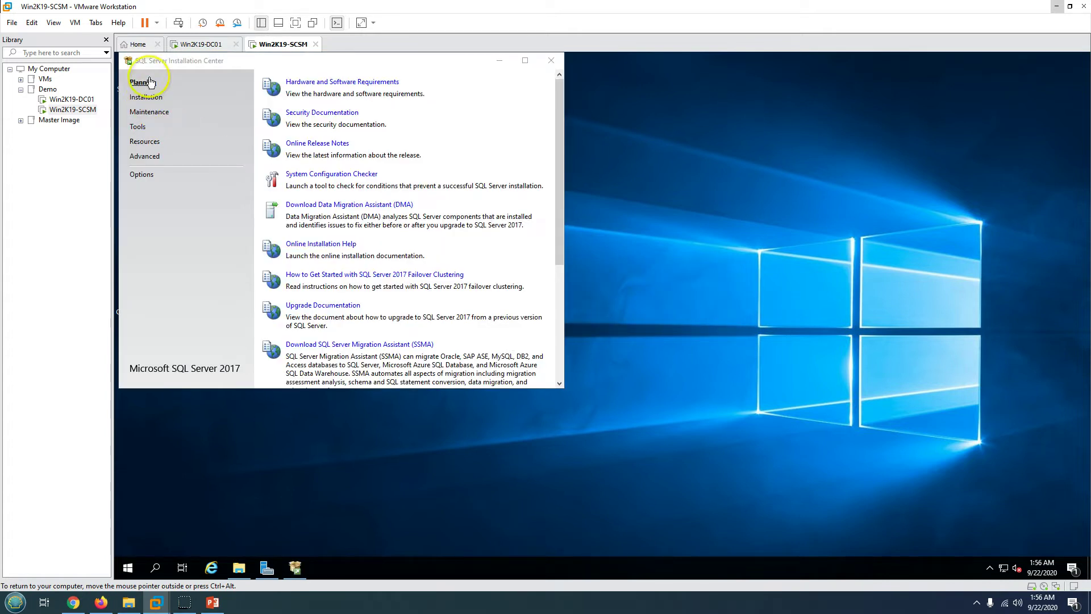
left_click(144, 102)
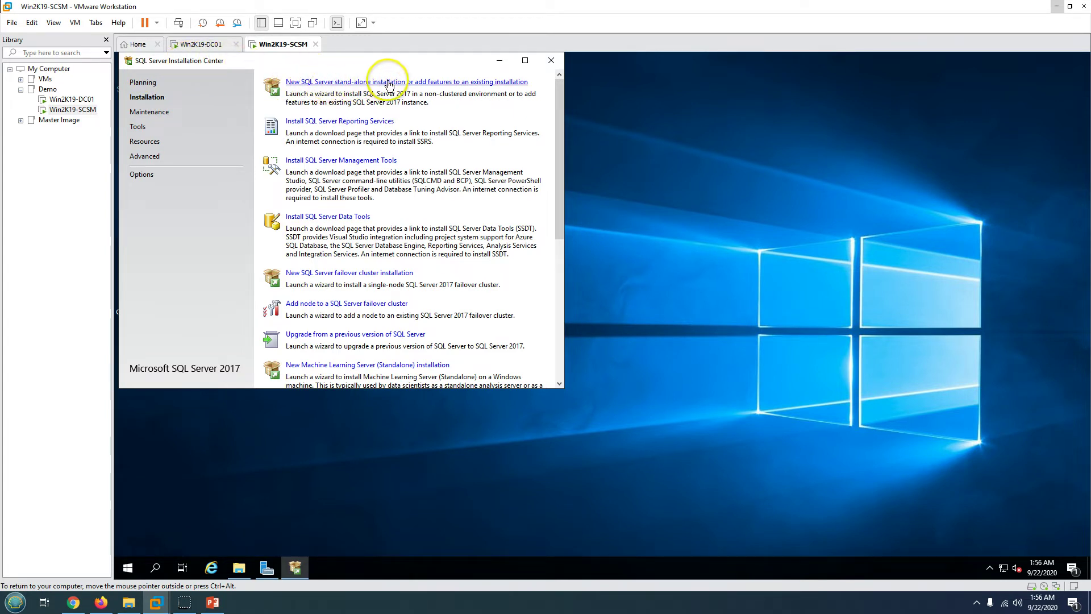
left_click(352, 83)
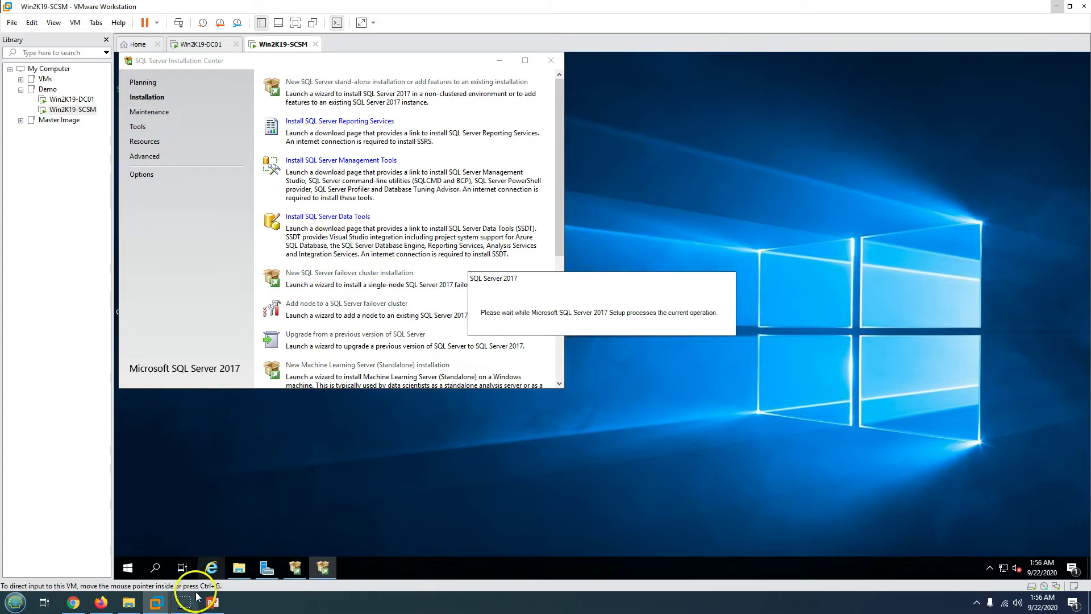
- Keep the free Evaluation edition and accept the SQL Server license terms
left_click(499, 60)
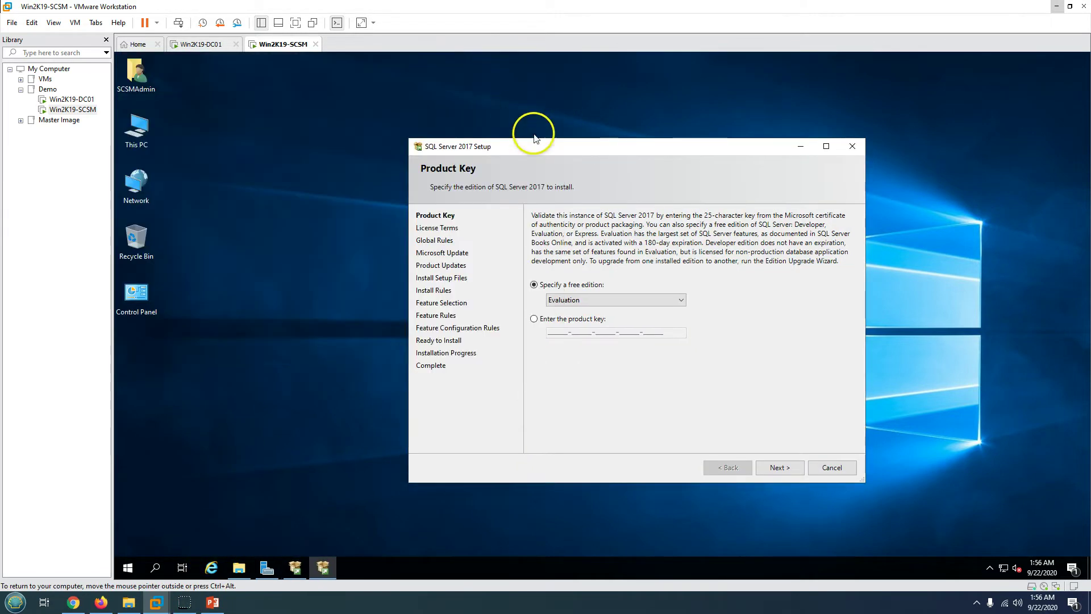
left_click(523, 276)
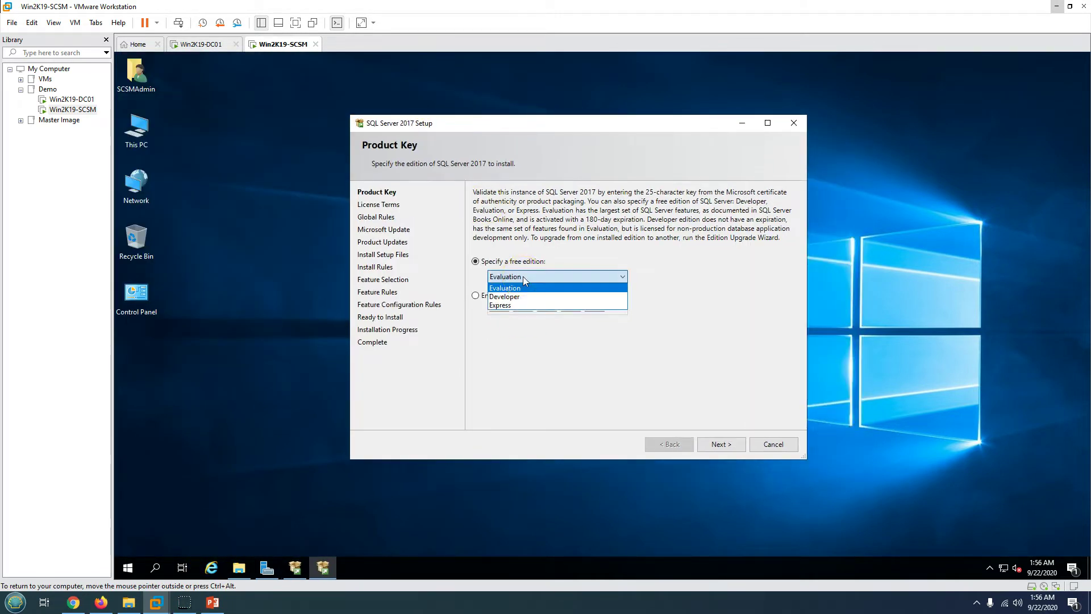
left_click(523, 276)
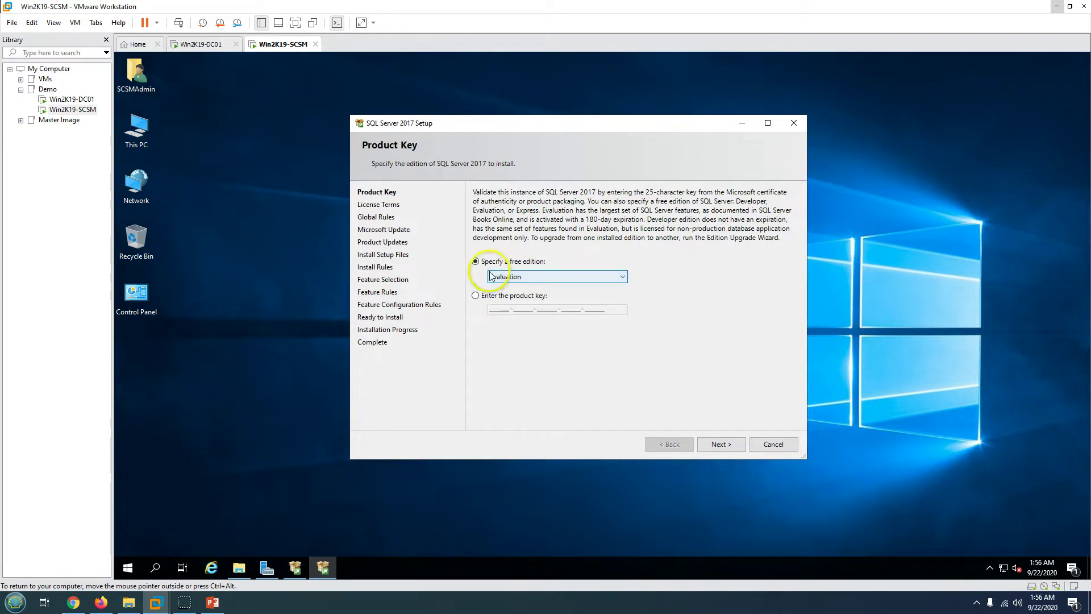
left_click(736, 447)
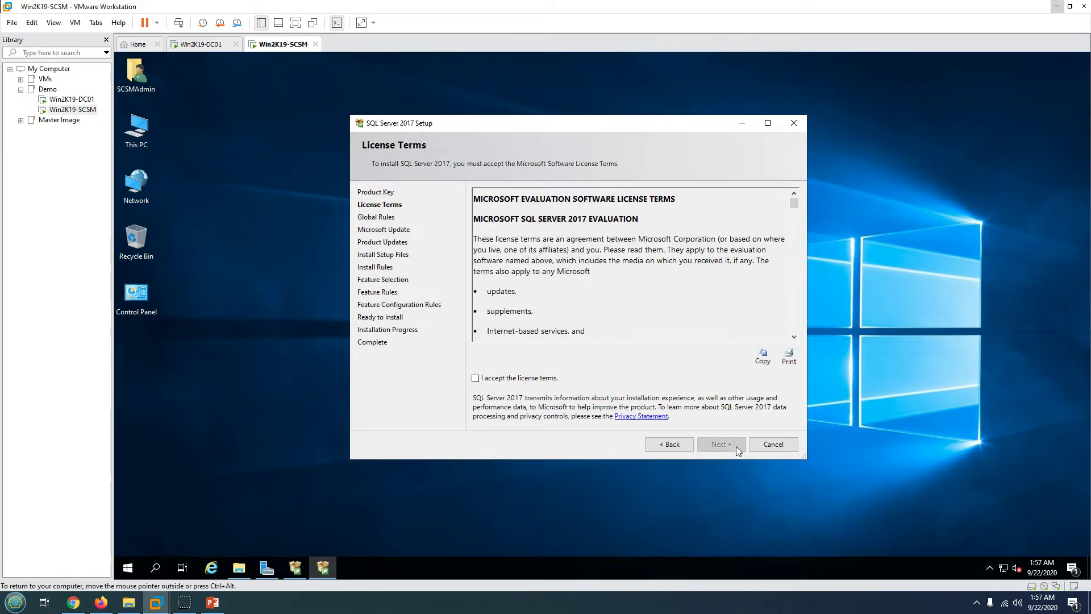
left_click(513, 380)
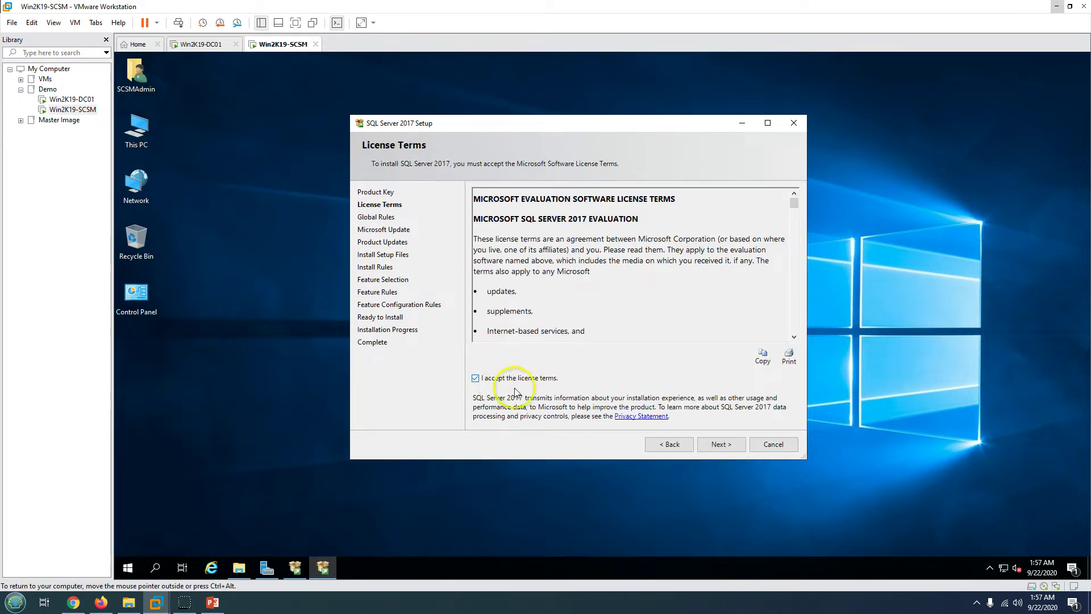
left_click(731, 447)
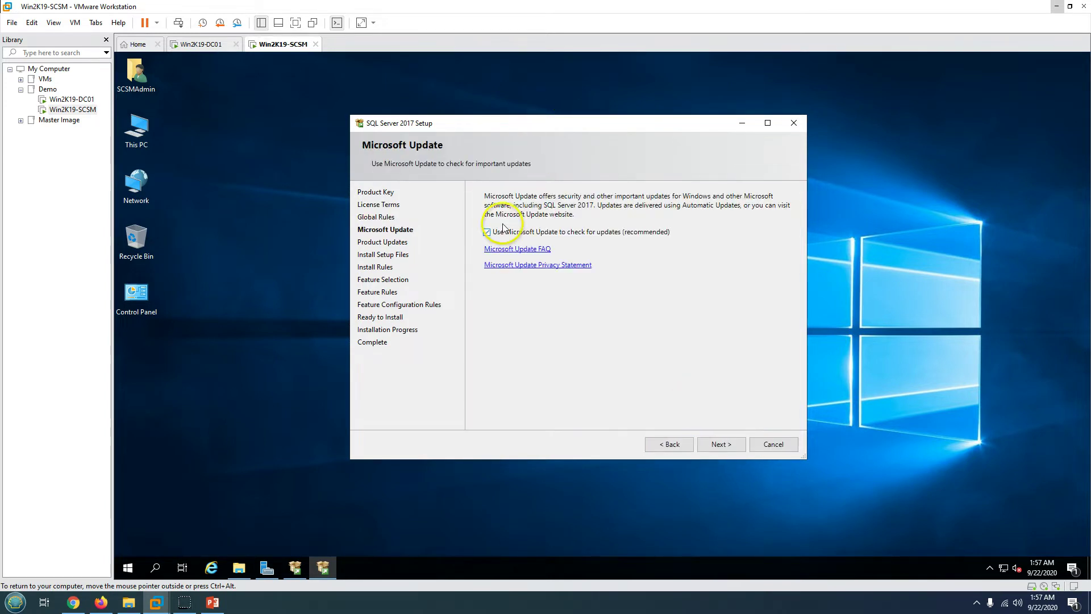
- Advance past Microsoft Update and the install rules, checking the steps slide along the way
left_click(721, 445)
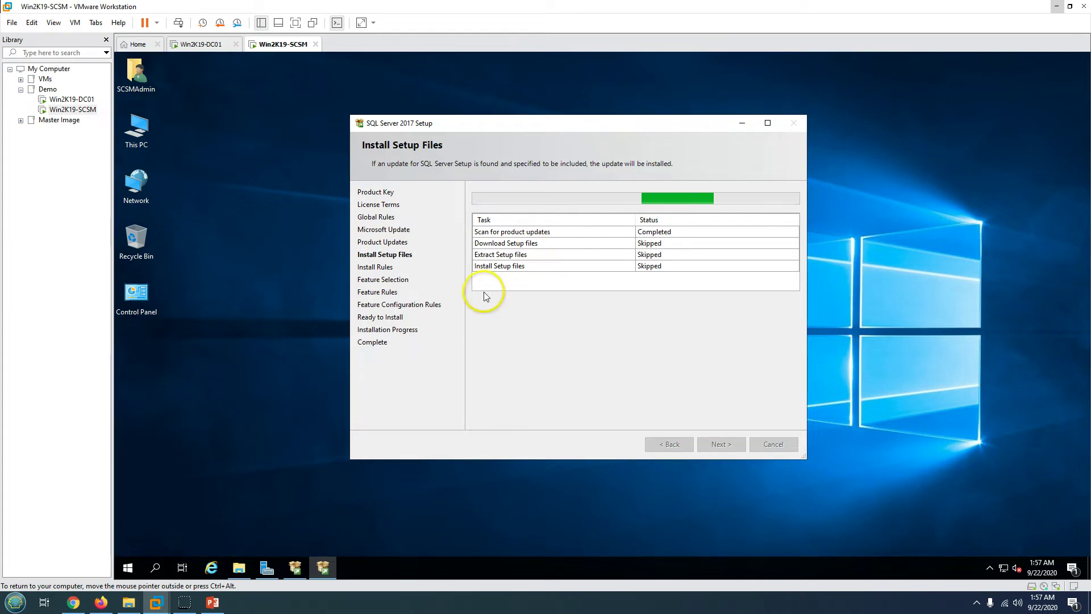
left_click(212, 602)
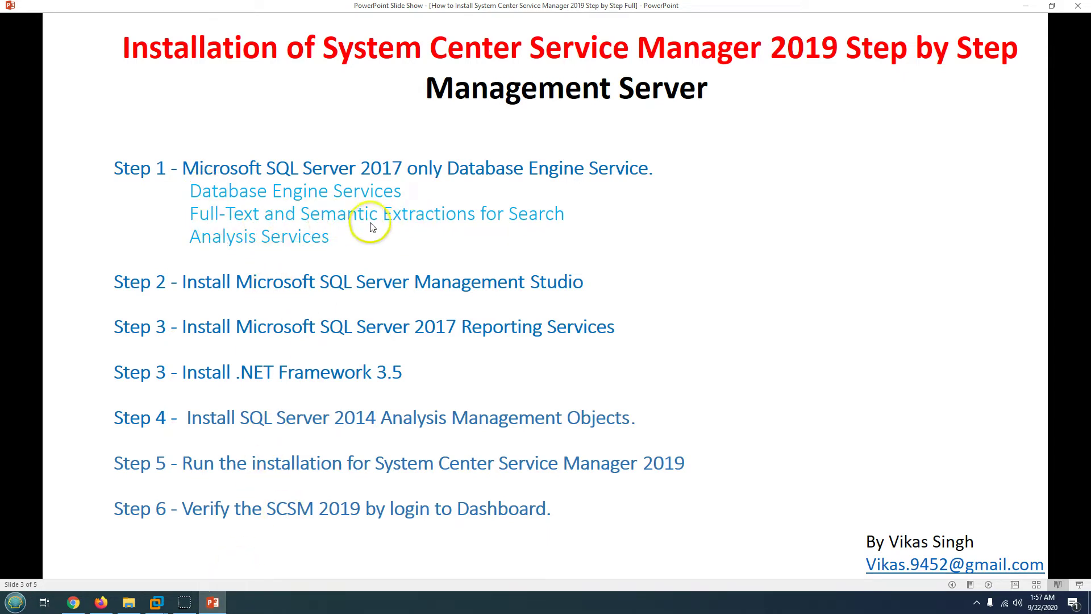
left_click(215, 603)
left_click(717, 444)
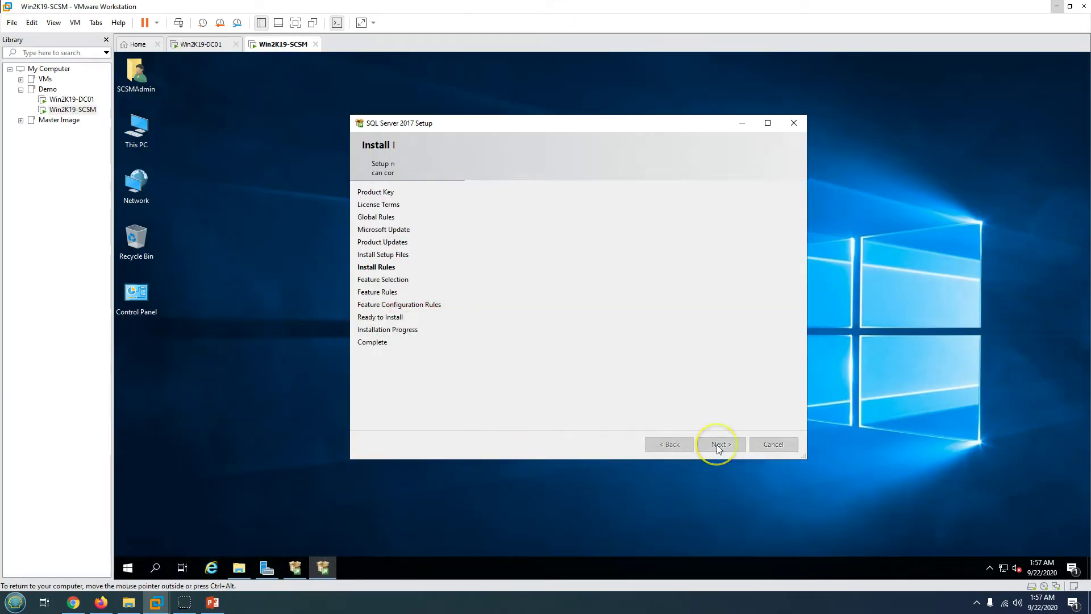
- Select Database Engine Services, Full-Text and Semantic Extractions for Search, and Analysis Services, then continue
double_click(554, 125)
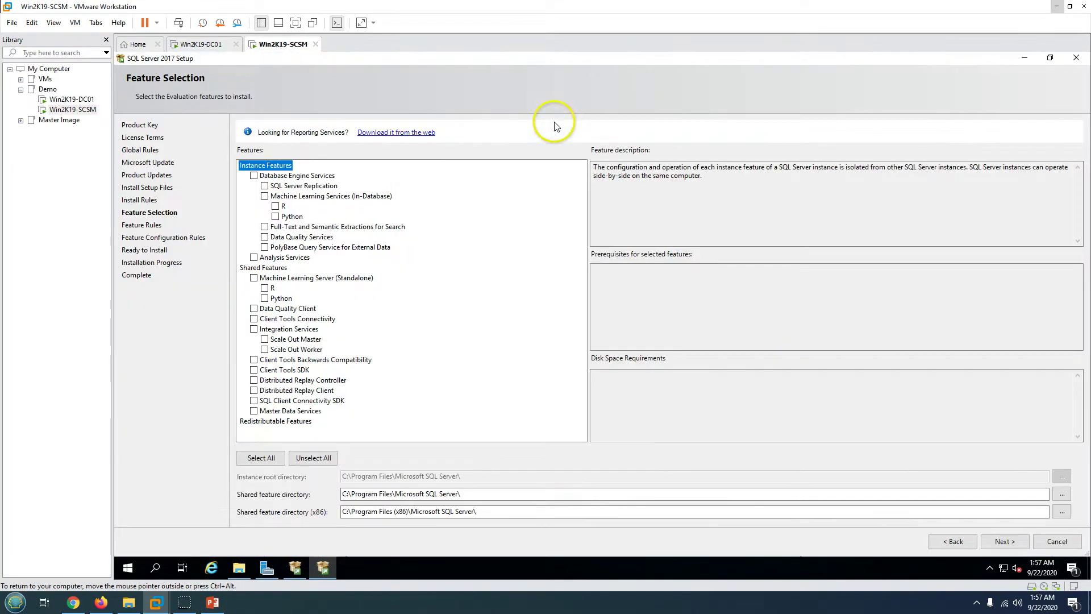
left_click(254, 176)
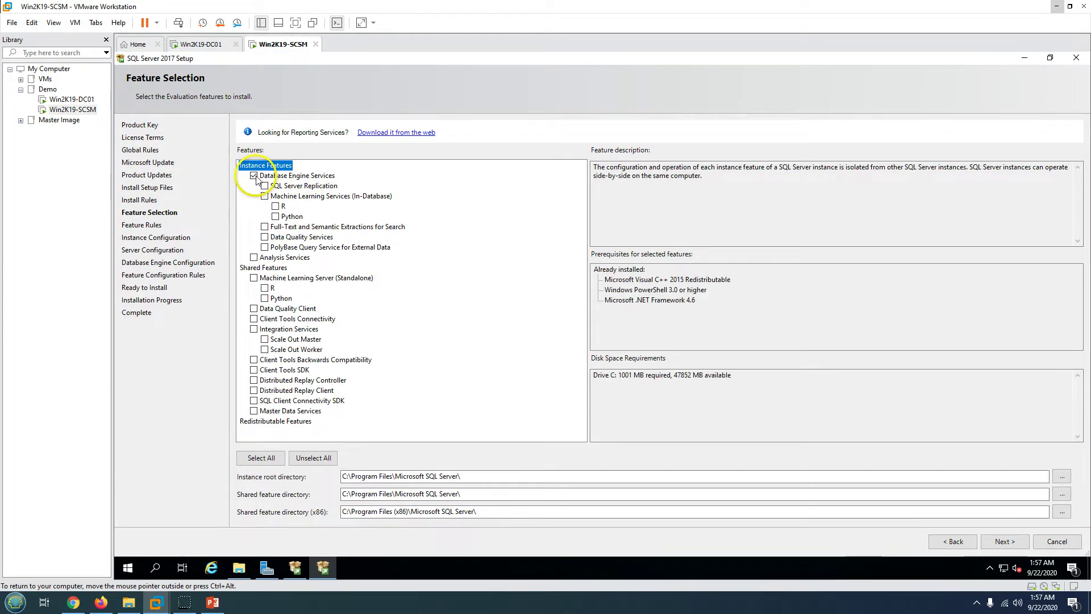
left_click(265, 228)
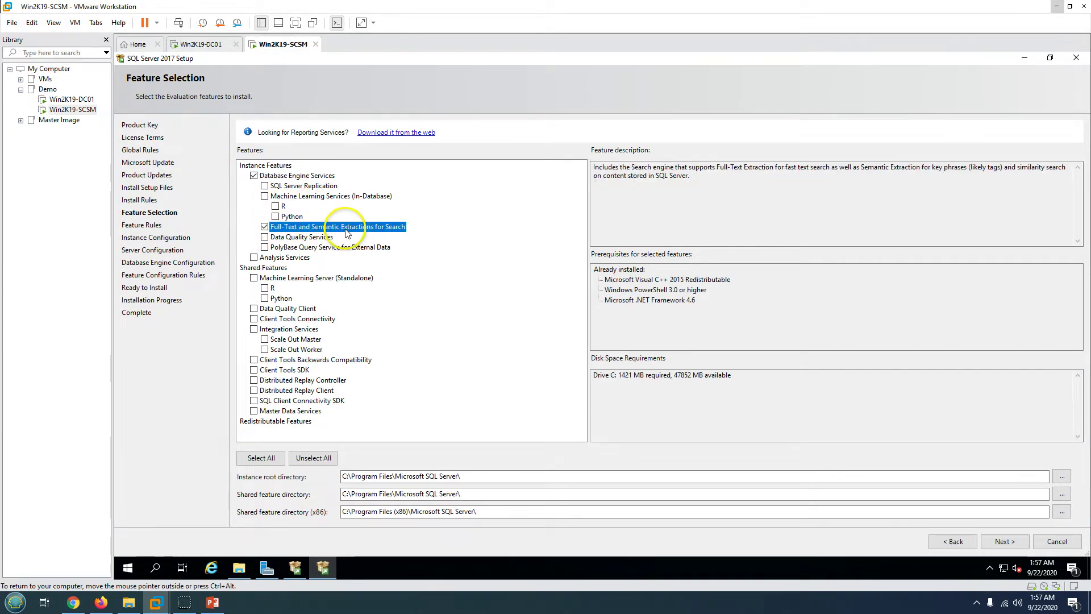
left_click(254, 258)
left_click(1004, 542)
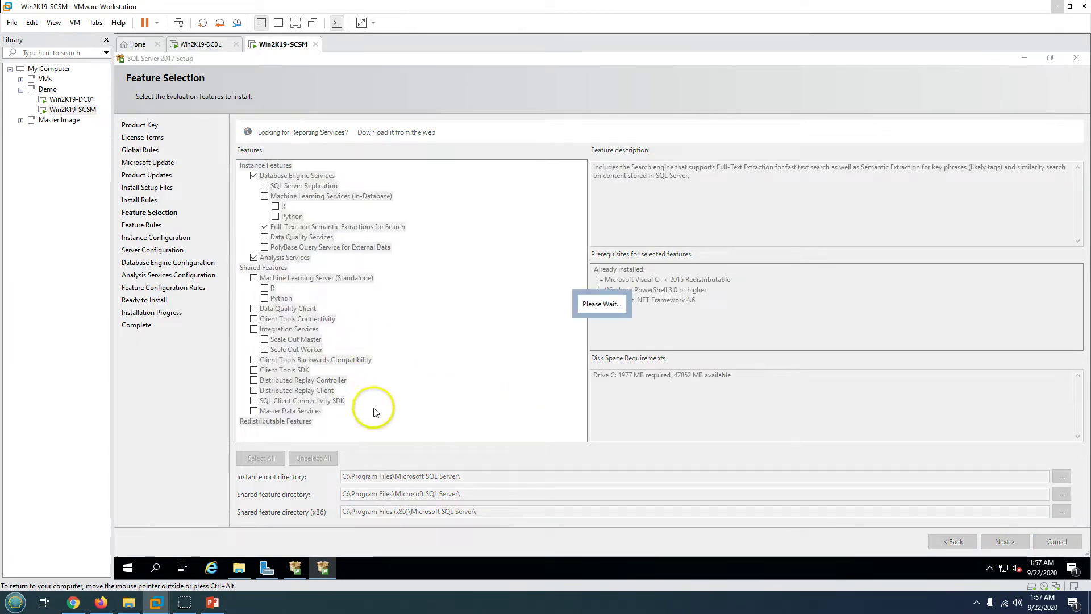
left_click(211, 604)
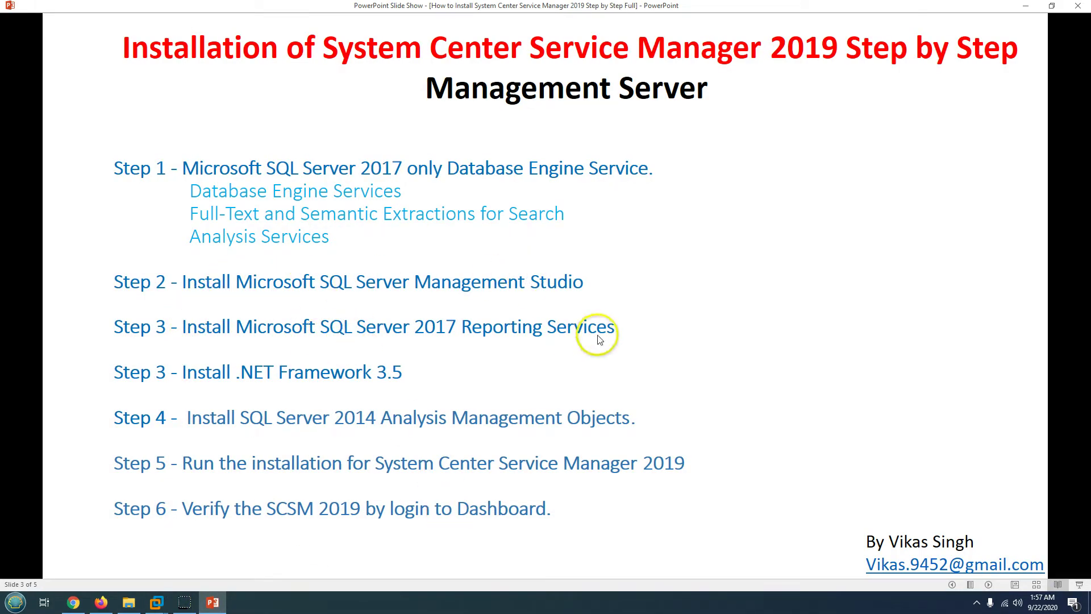
left_click(211, 601)
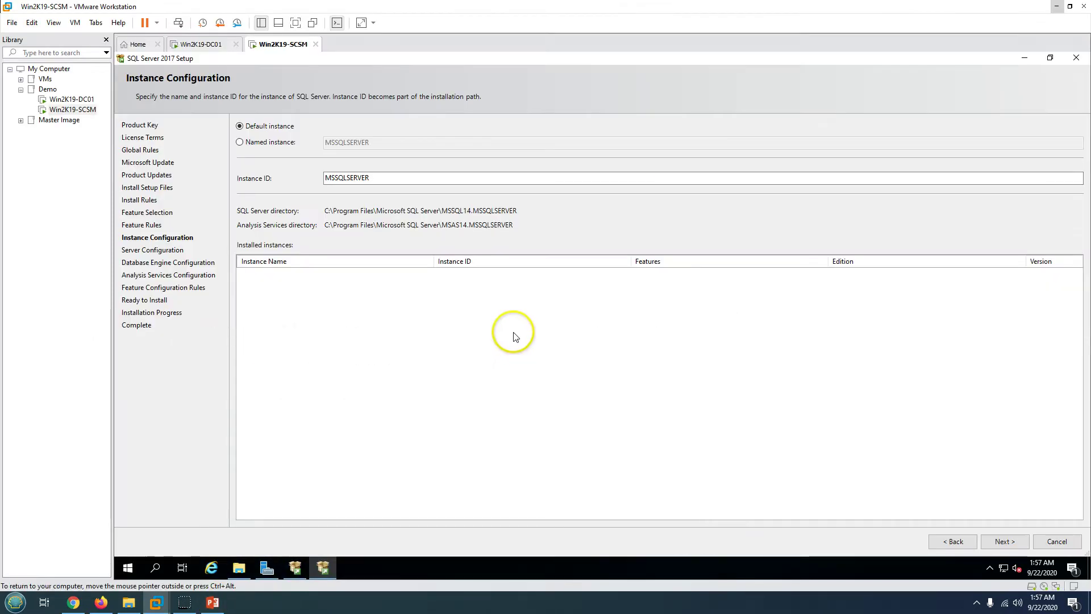
- Keep the default MSSQLSERVER instance and set the SQL Server Agent domain account and password
left_click(350, 312)
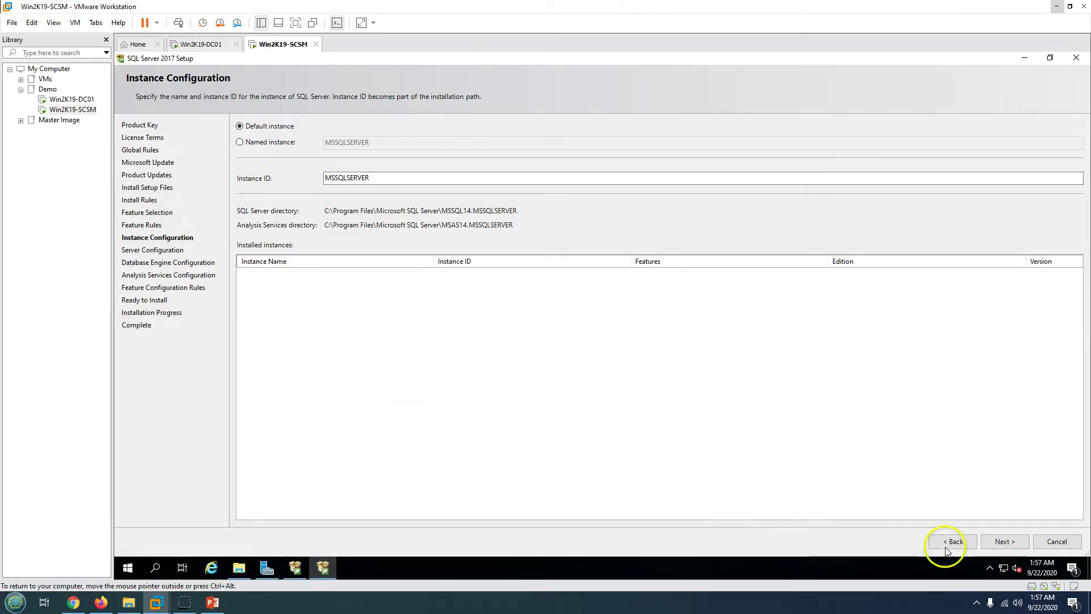
left_click(996, 545)
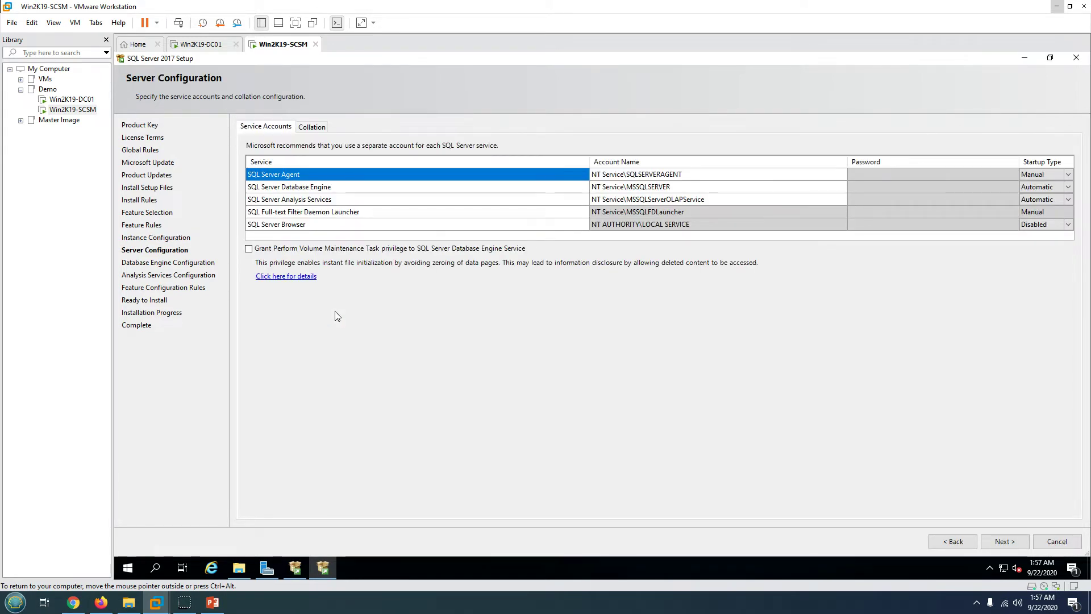
left_click(694, 174)
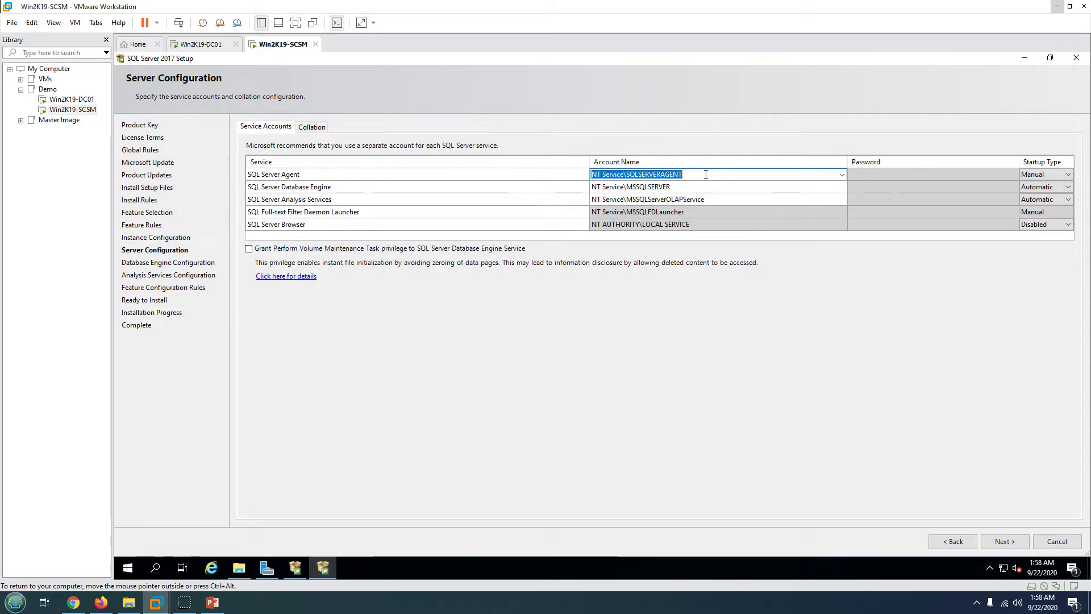
key("BackSpace")
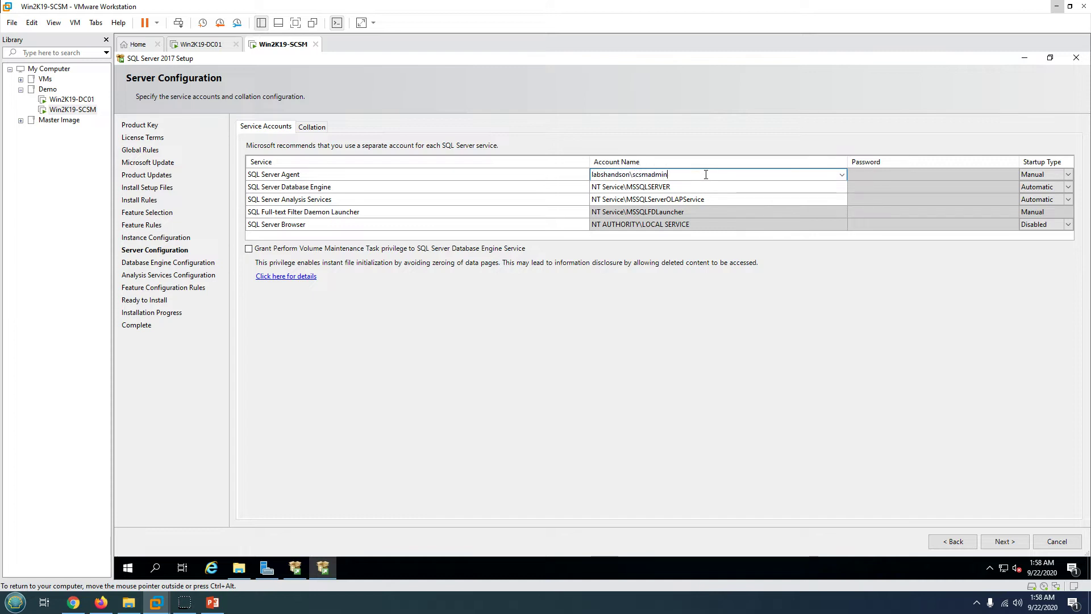
key("ctrl+a")
key("ctrl+c")
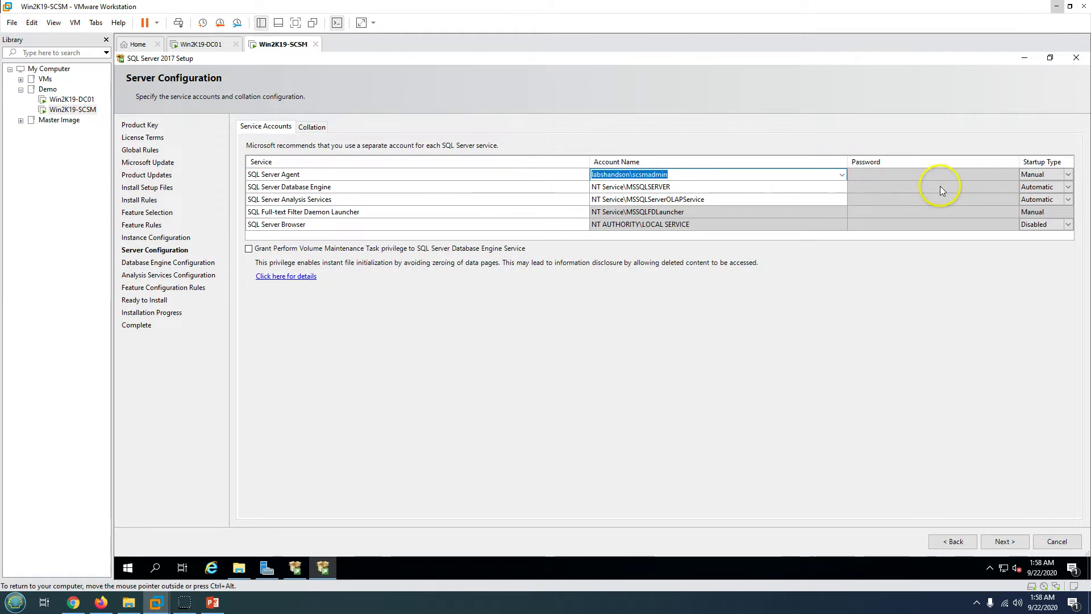
left_click(858, 173)
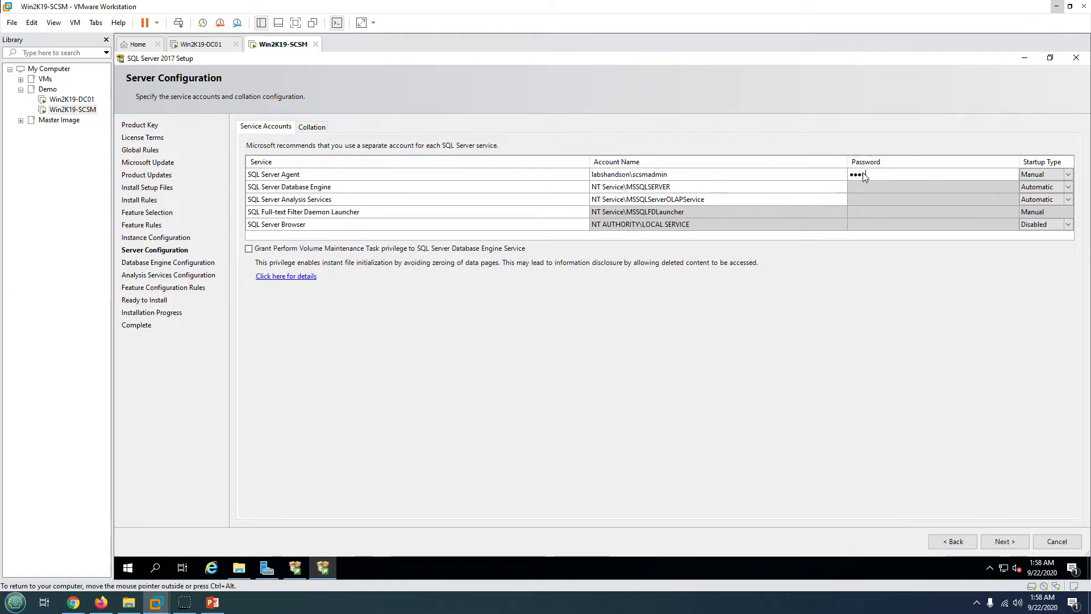
left_click(747, 200)
- Set the Database Engine and Analysis Services domain accounts and grant Perform Volume Maintenance Task
left_click(710, 188)
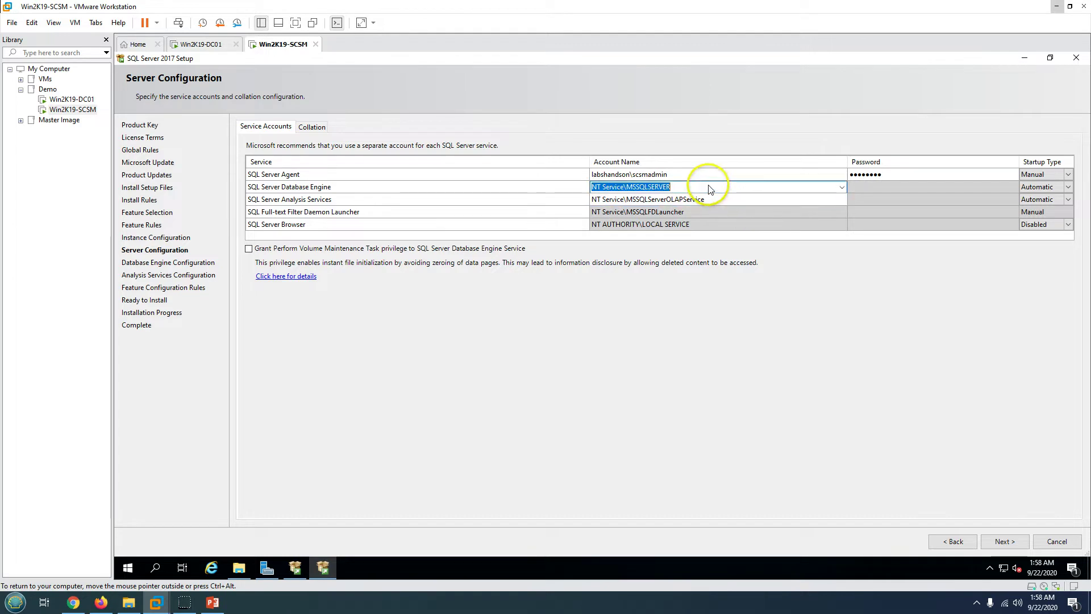
left_click(859, 189)
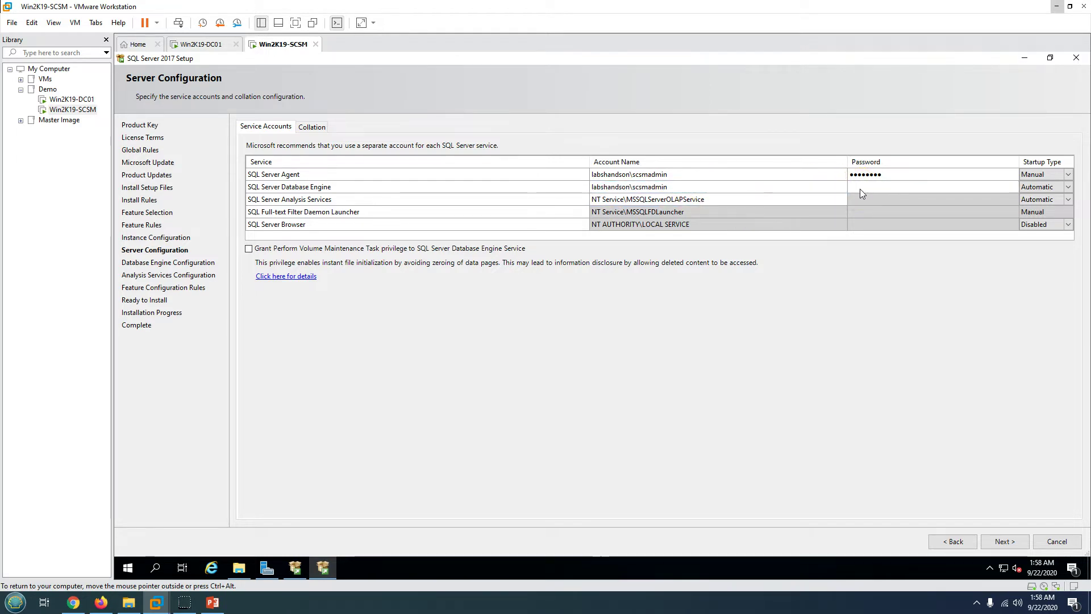
type("••••••••")
left_click(719, 200)
key("ctrl+v")
left_click(903, 200)
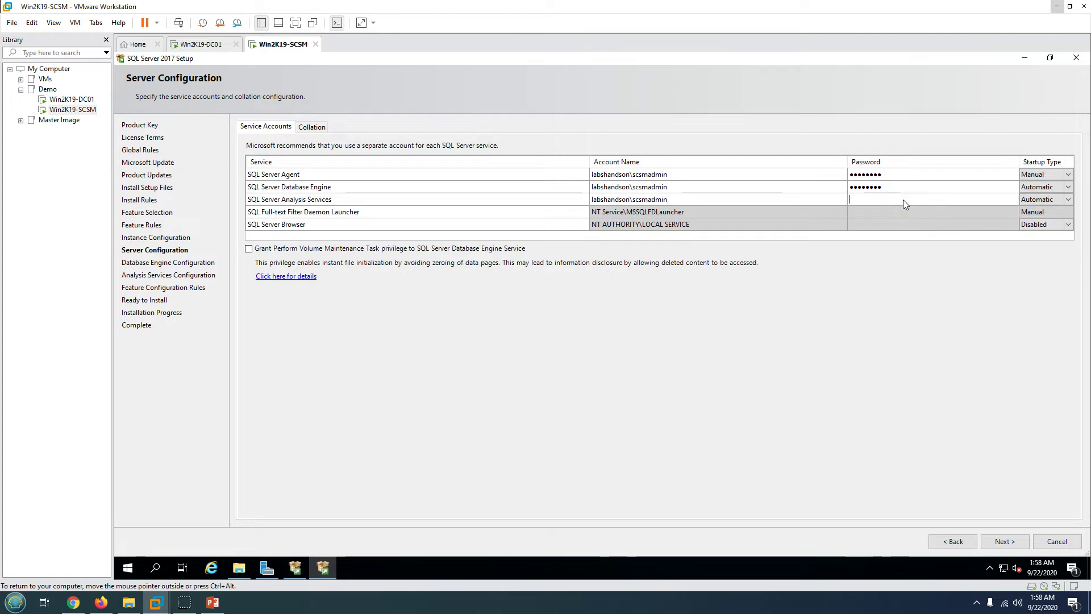
type("••••••••")
left_click(694, 212)
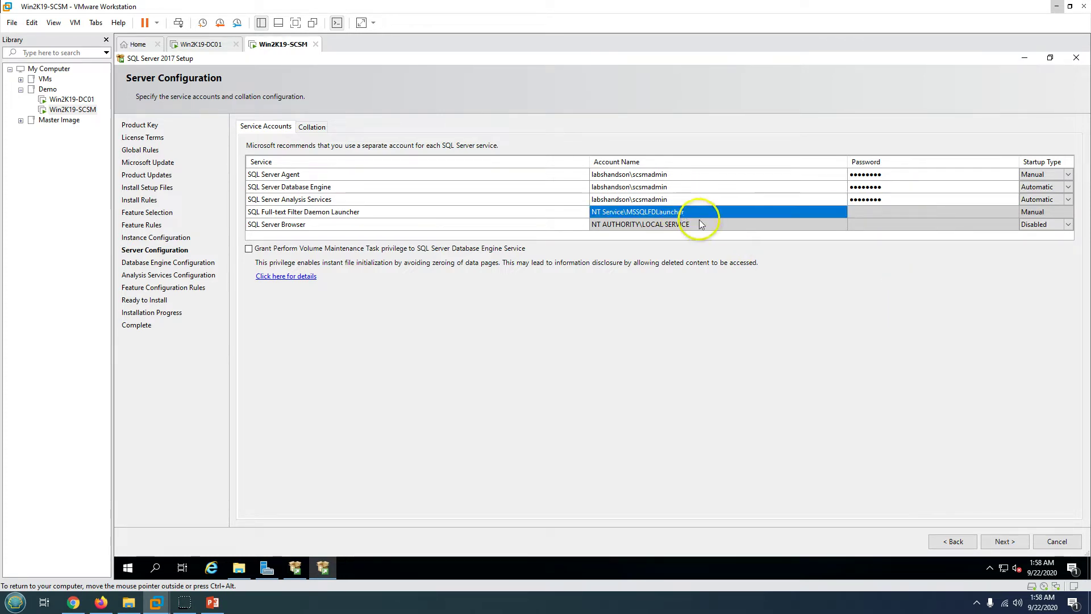
left_click(701, 224)
left_click(319, 249)
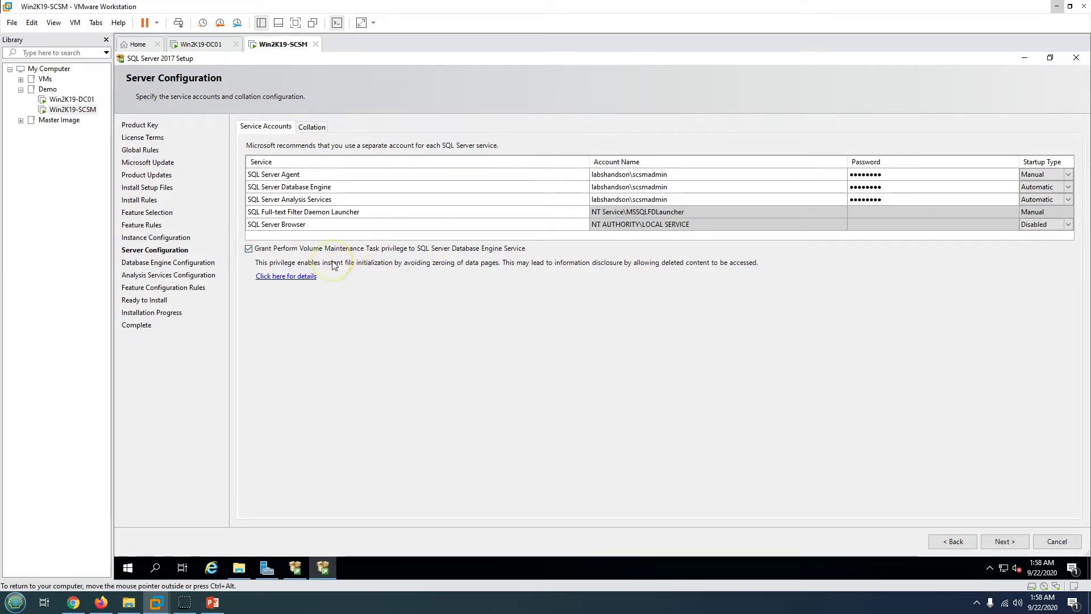
- Add the current user as administrator for both Database Engine and Analysis Services
left_click(1003, 541)
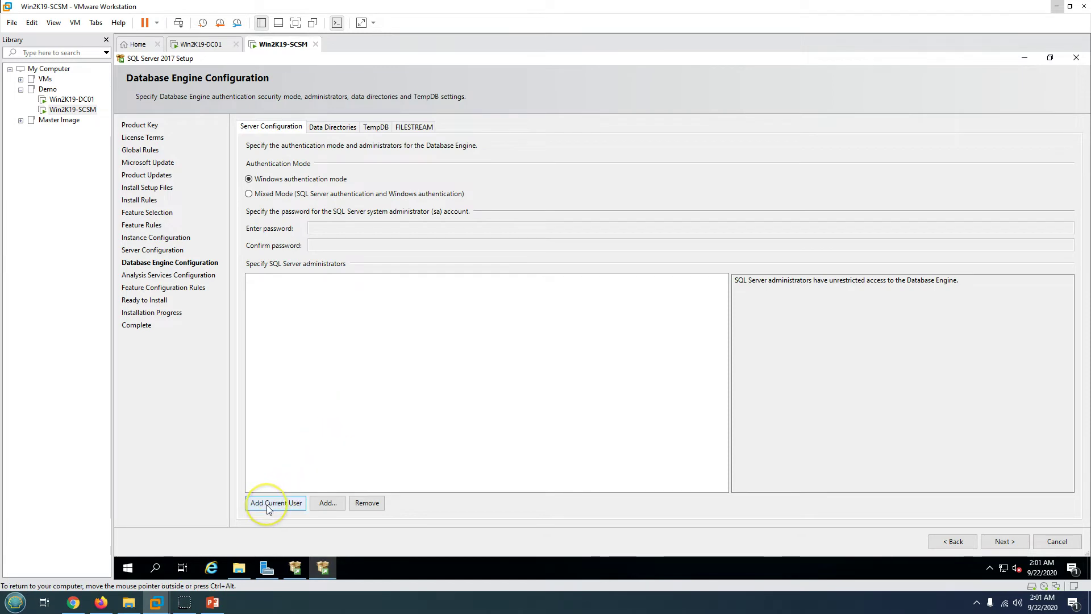
left_click(270, 505)
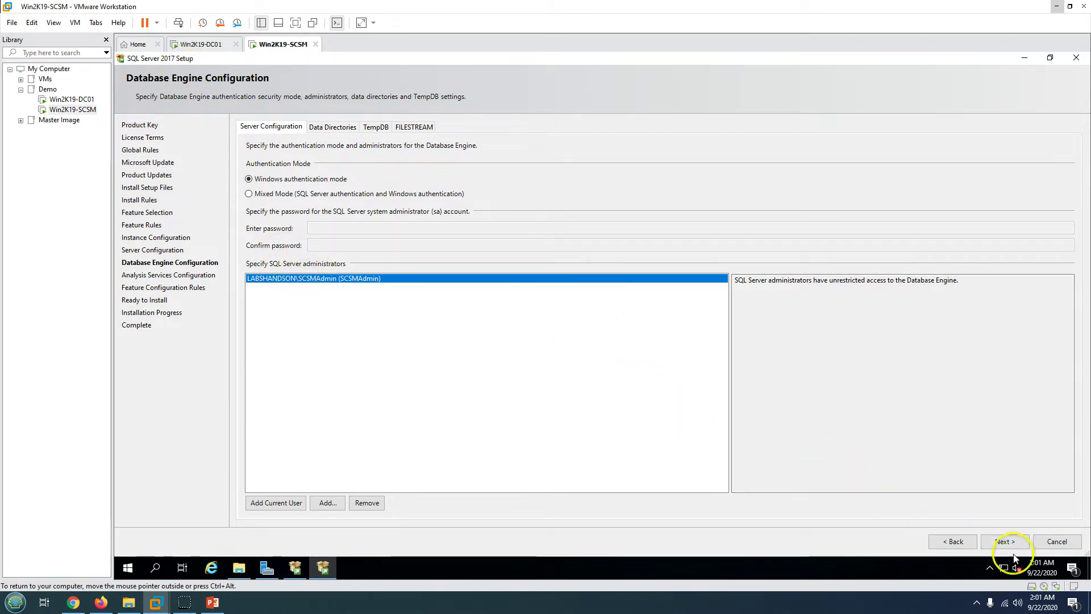
left_click(1005, 541)
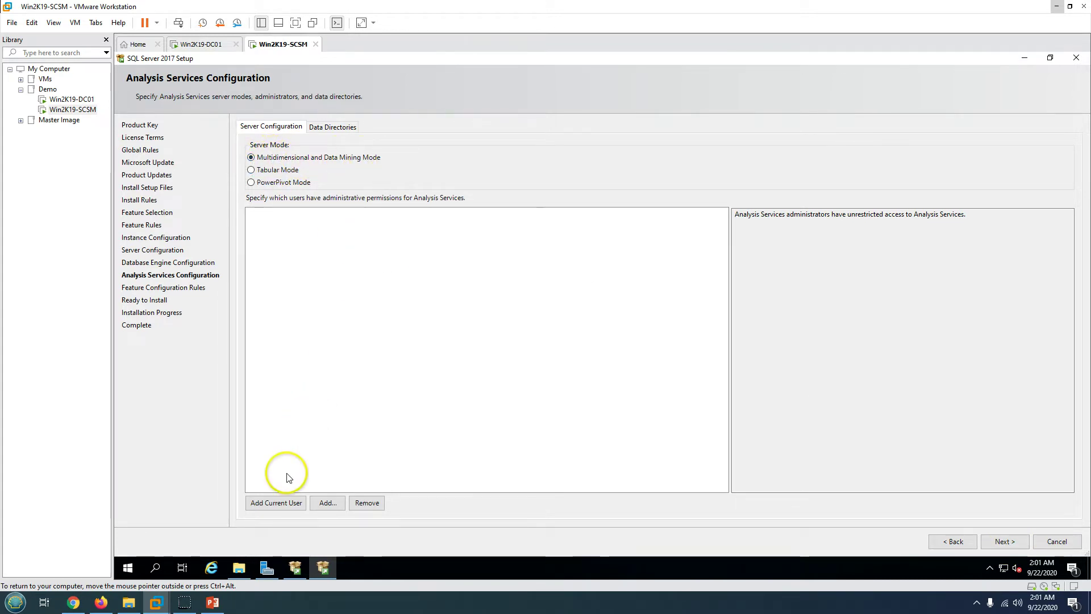
left_click(275, 503)
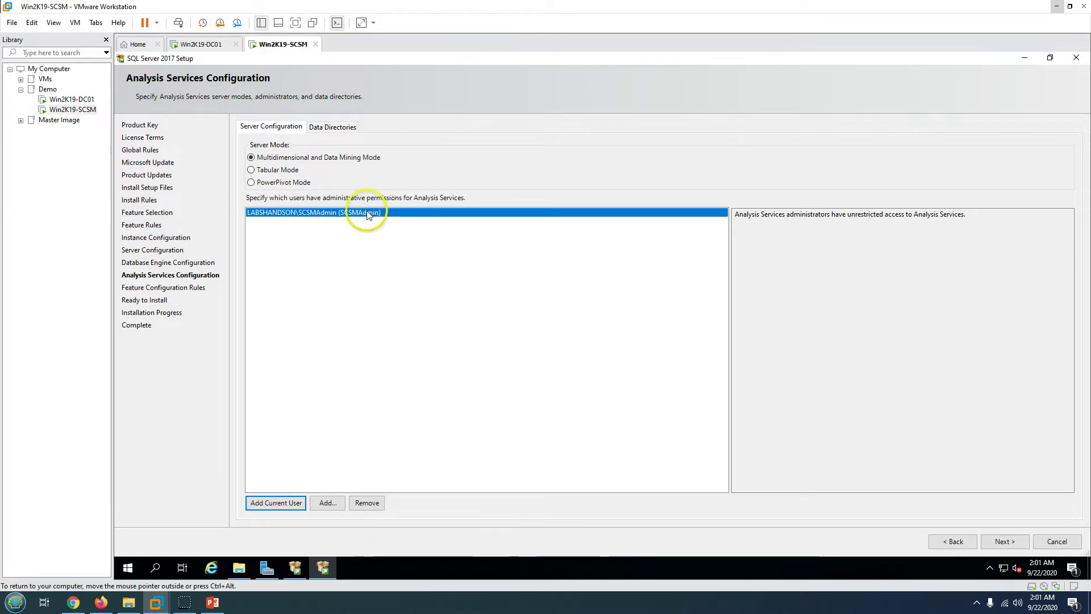
left_click(1017, 546)
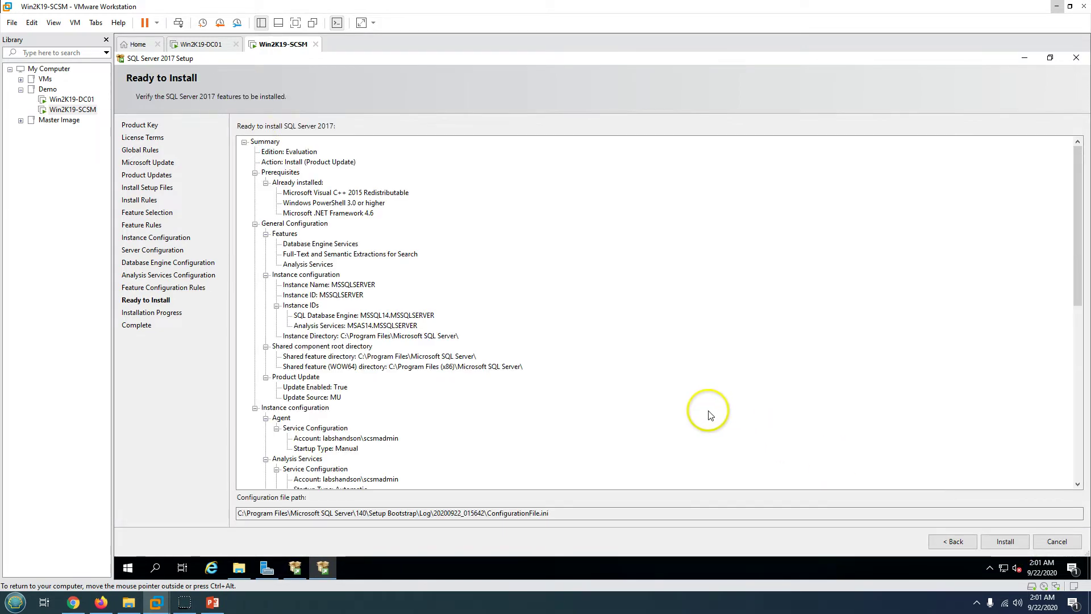
- Review the Ready to Install summary, start the installation, and switch to the slide show
scroll(378, 250, "down", 15)
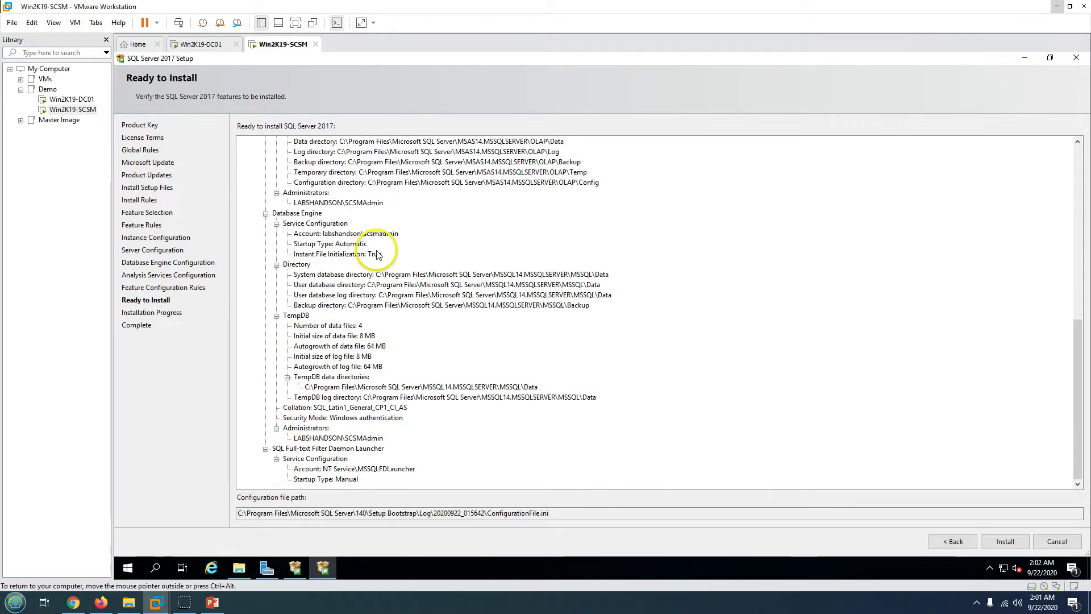
left_click(1006, 541)
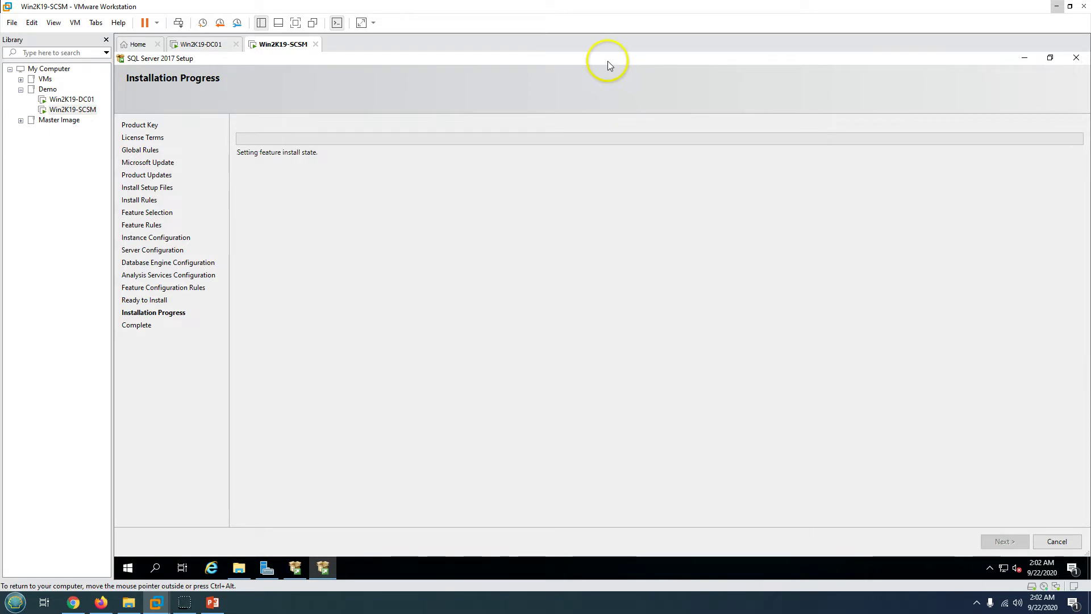
left_click_drag(802, 76, 802, 76)
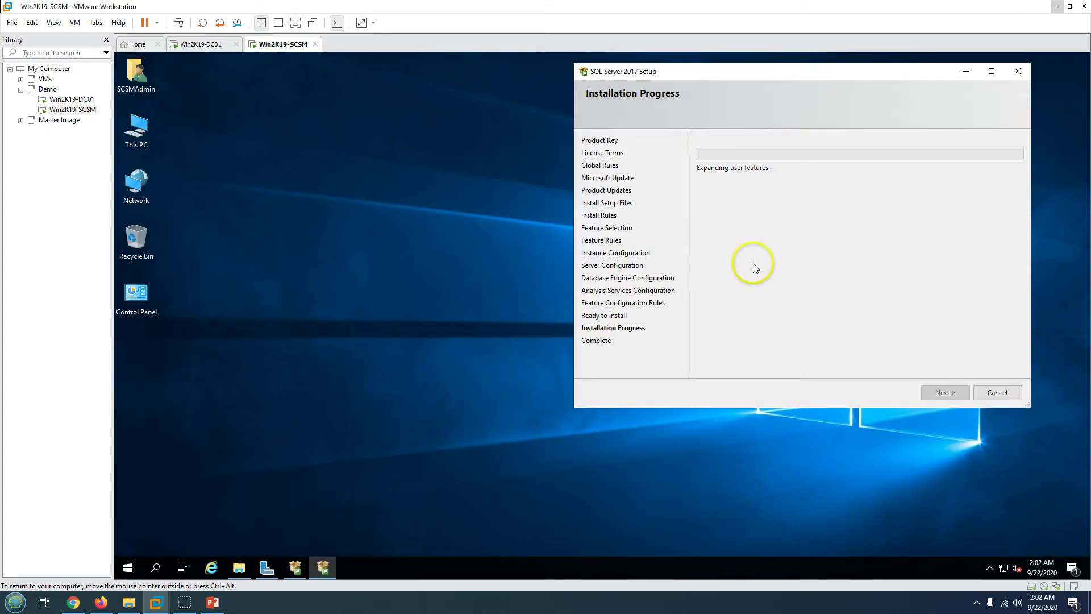
left_click(267, 567)
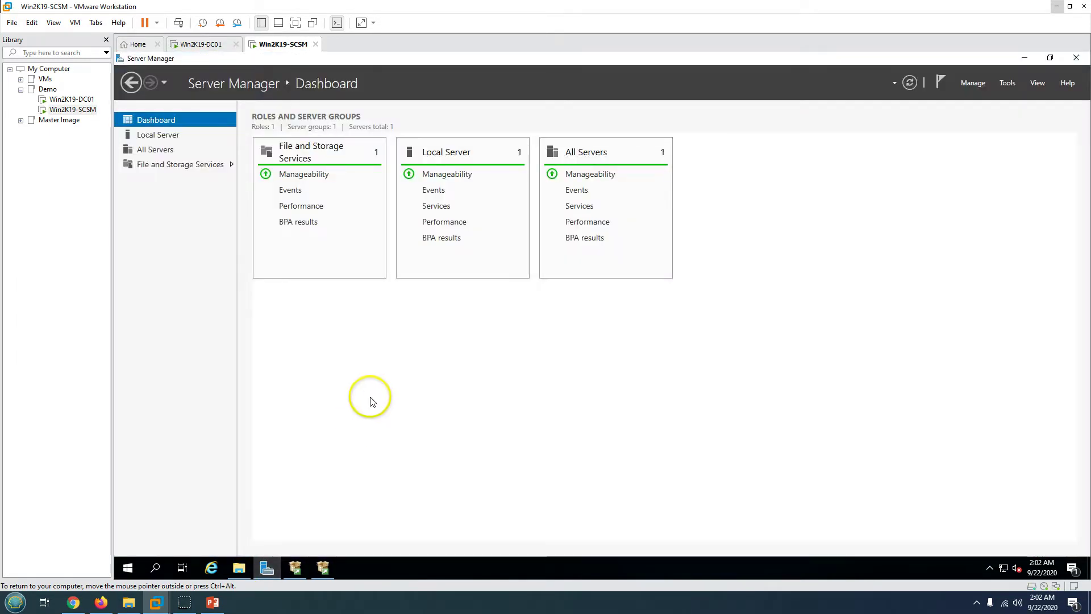
left_click(267, 567)
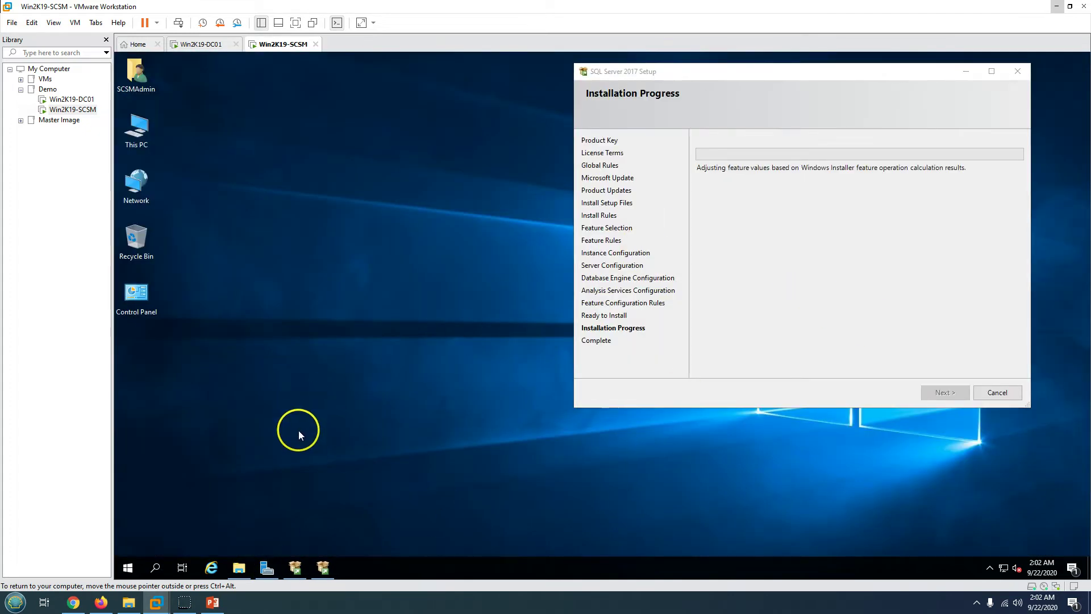
left_click(213, 602)
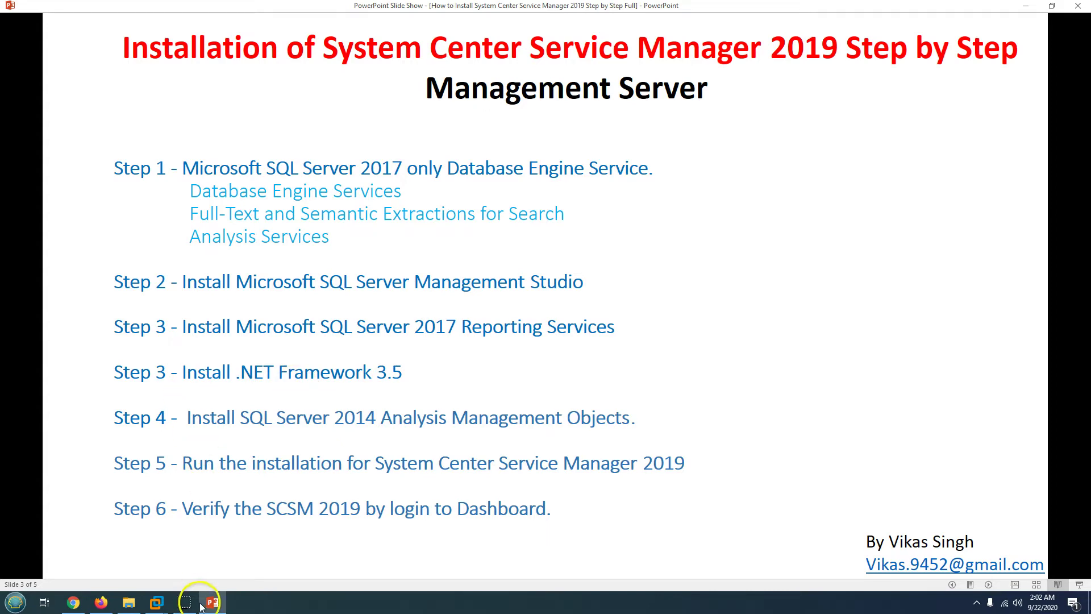
- Launch Add Roles and Features from Server Manager and advance to the Features page for this server
left_click(156, 602)
left_click(267, 568)
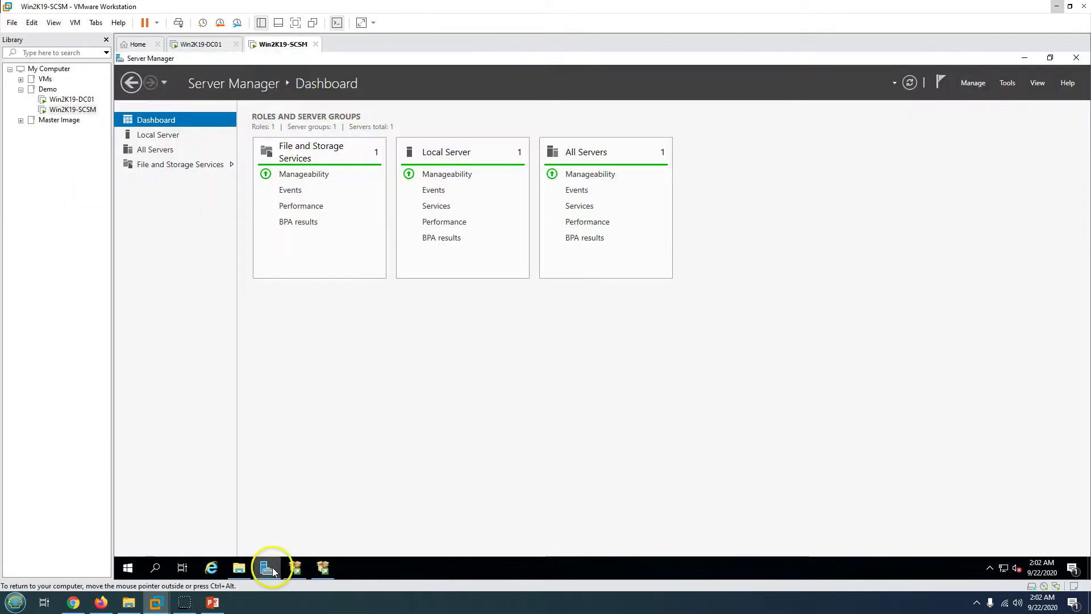
left_click(973, 84)
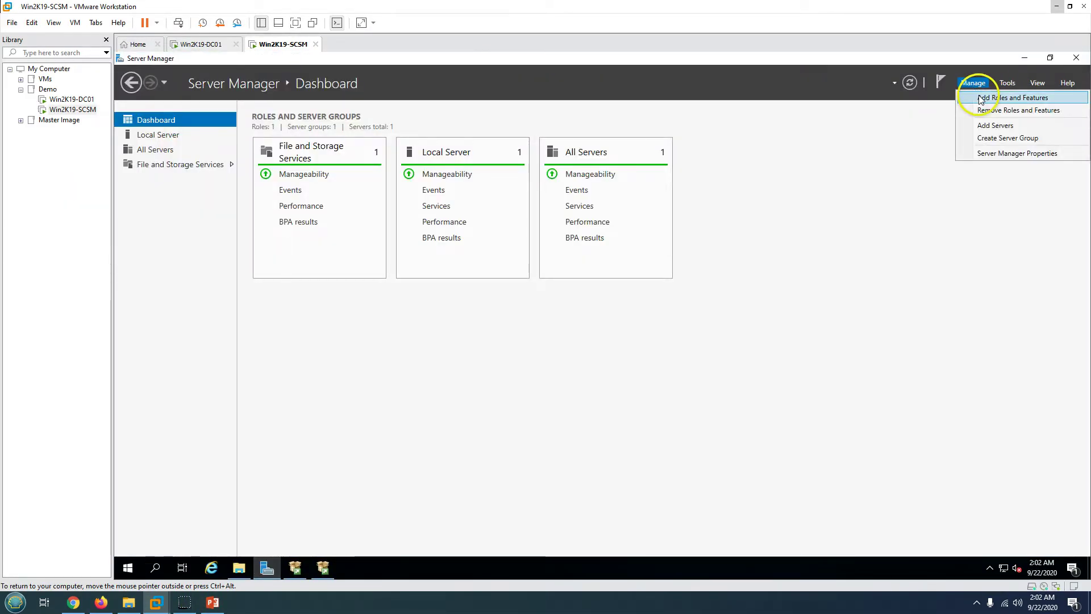
left_click(984, 99)
left_click(452, 388)
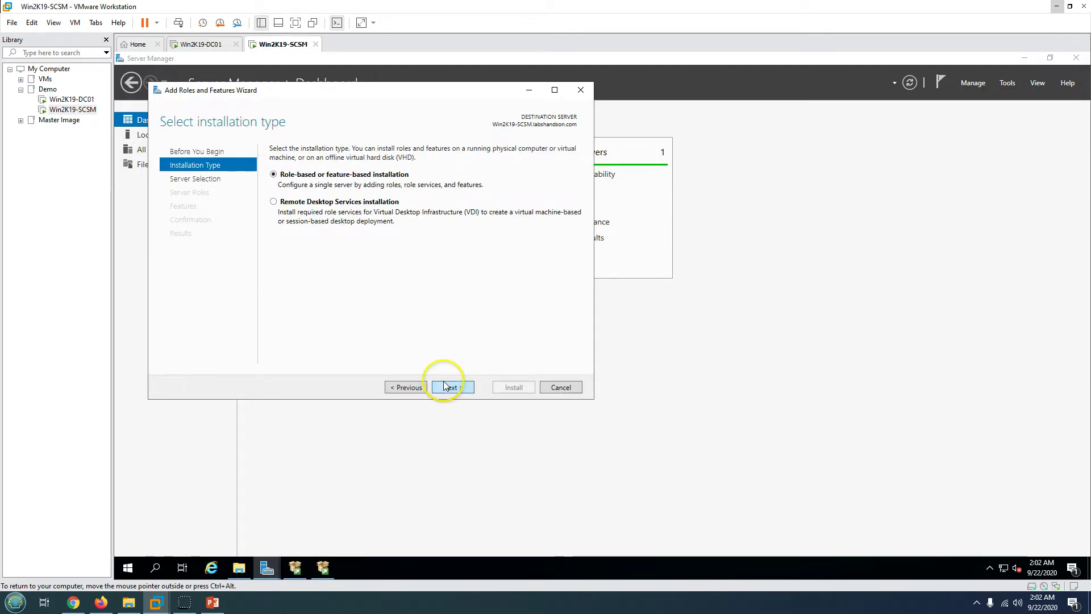
left_click(446, 386)
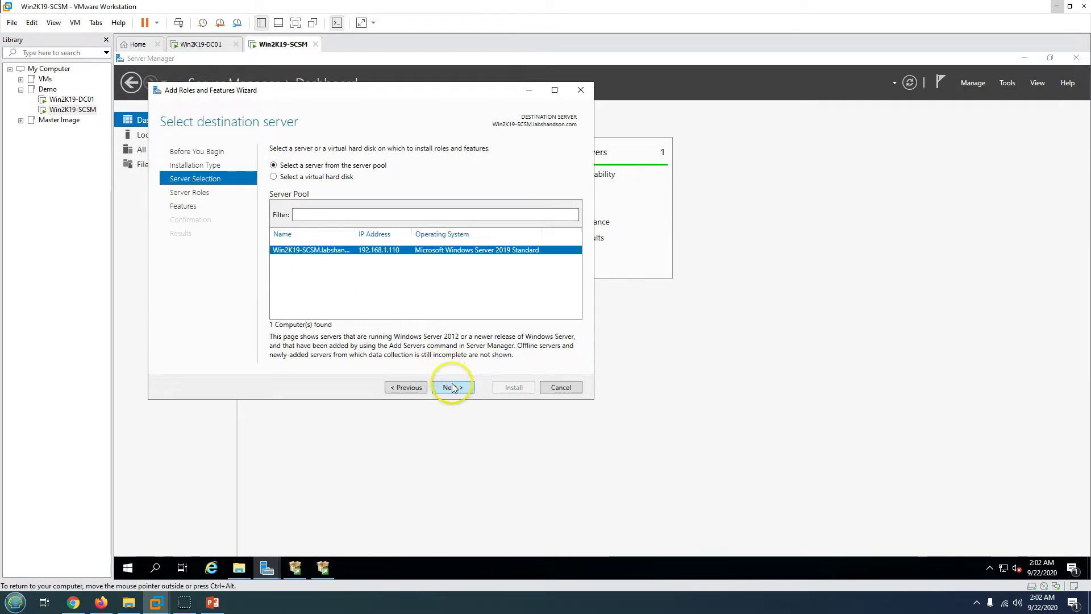
left_click(453, 387)
left_click(452, 387)
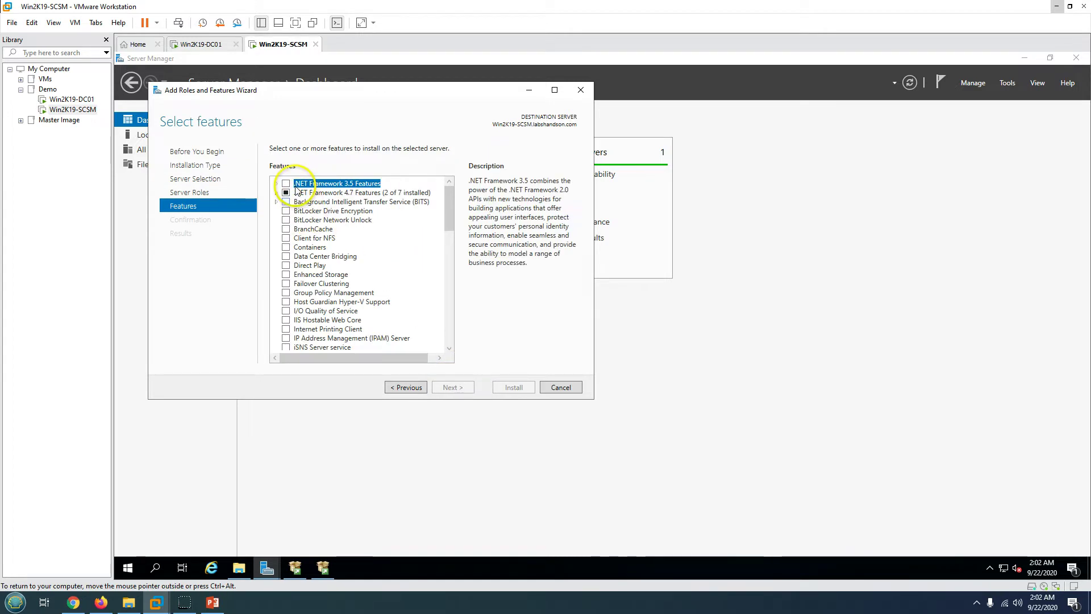
- Select .NET Framework 3.5 Features and start installing it
left_click(276, 183)
left_click(297, 193)
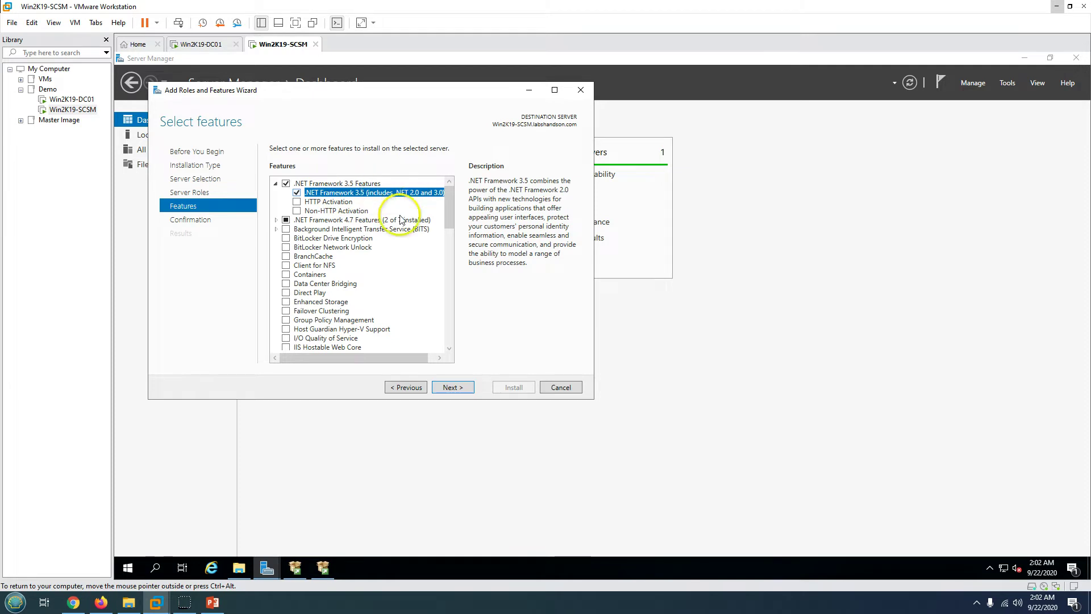
left_click_drag(399, 358, 427, 360)
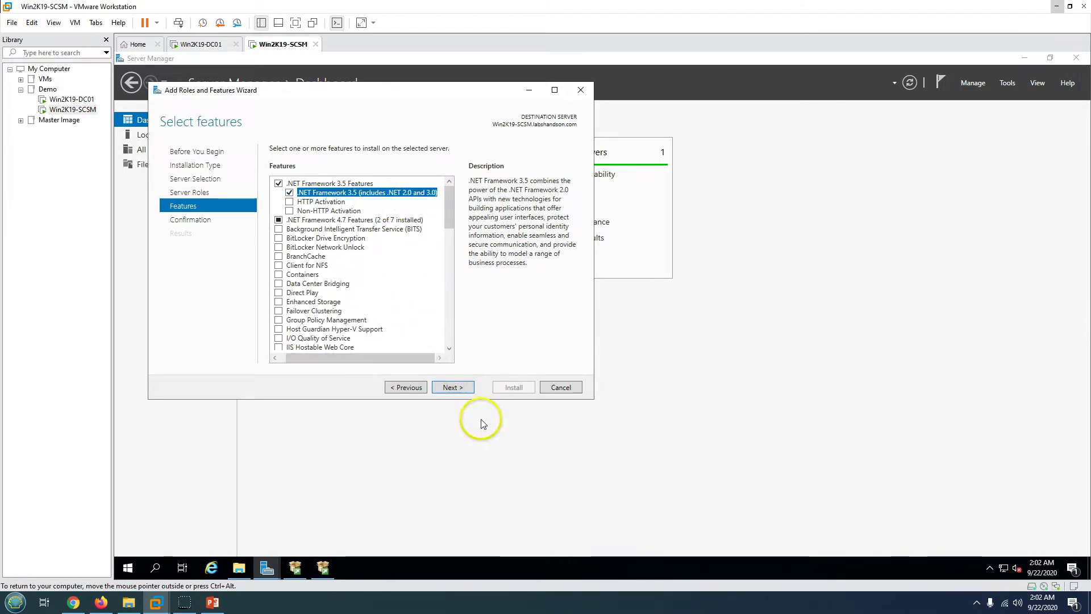
left_click(453, 387)
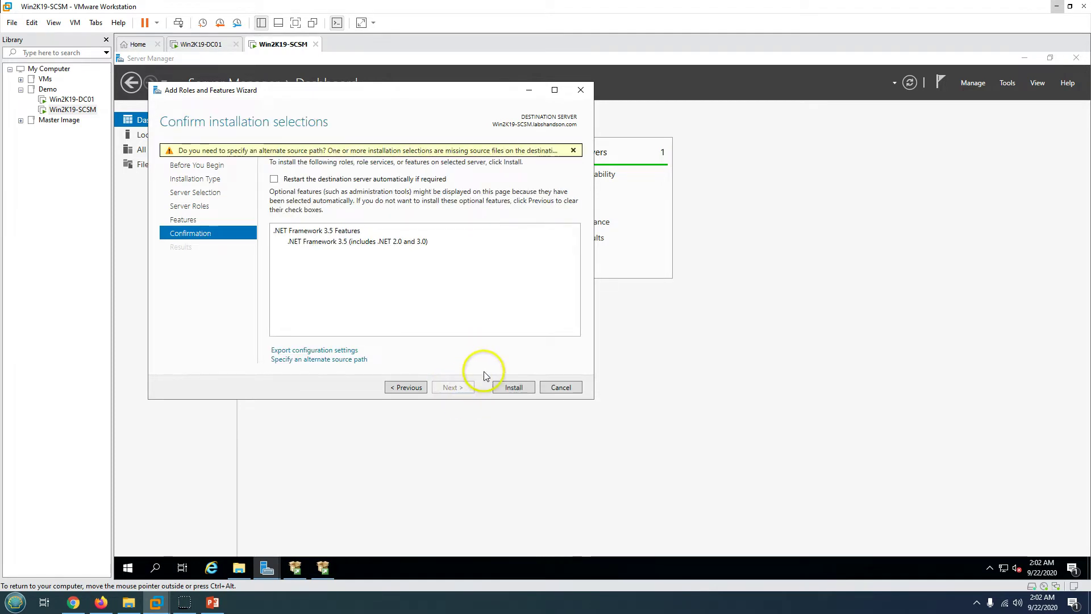
left_click(511, 387)
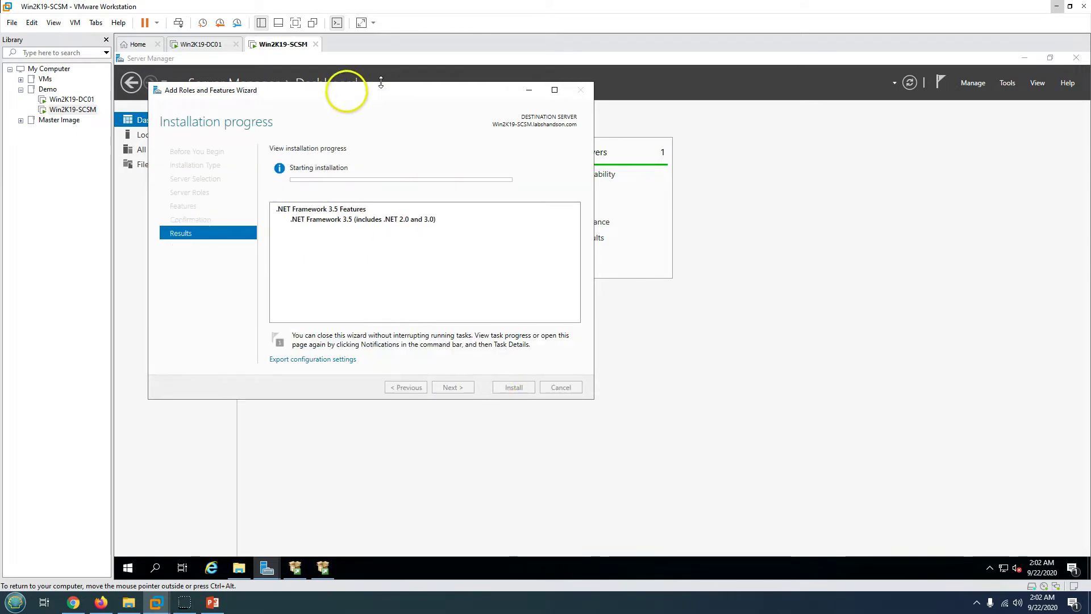
left_click_drag(341, 94, 286, 121)
- Check the SQL Server 2017 feature results, then close setup and the Installation Center
left_click(323, 567)
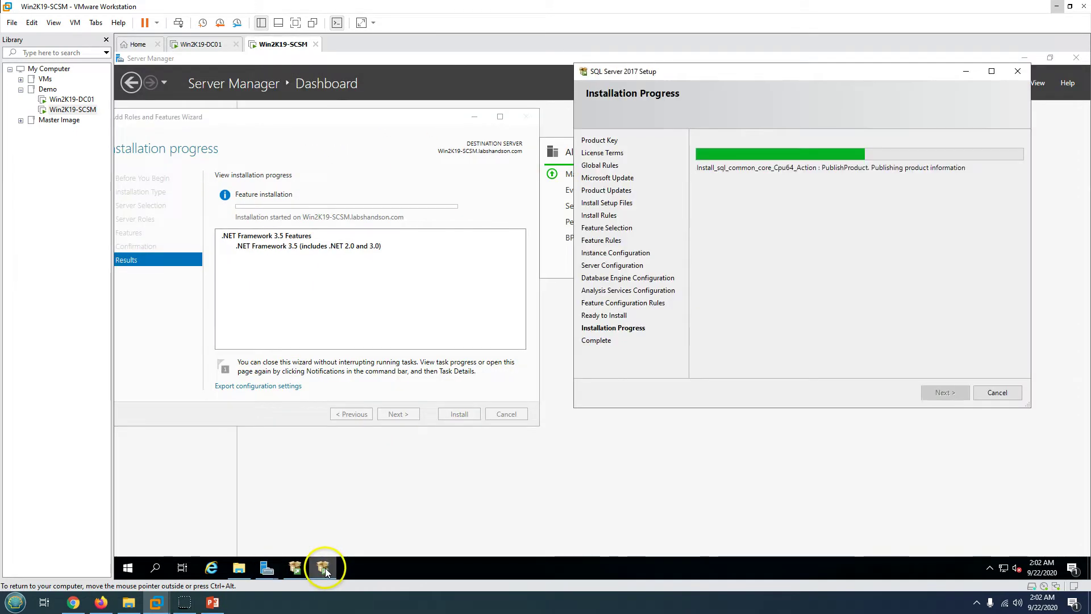
left_click_drag(717, 73, 706, 111)
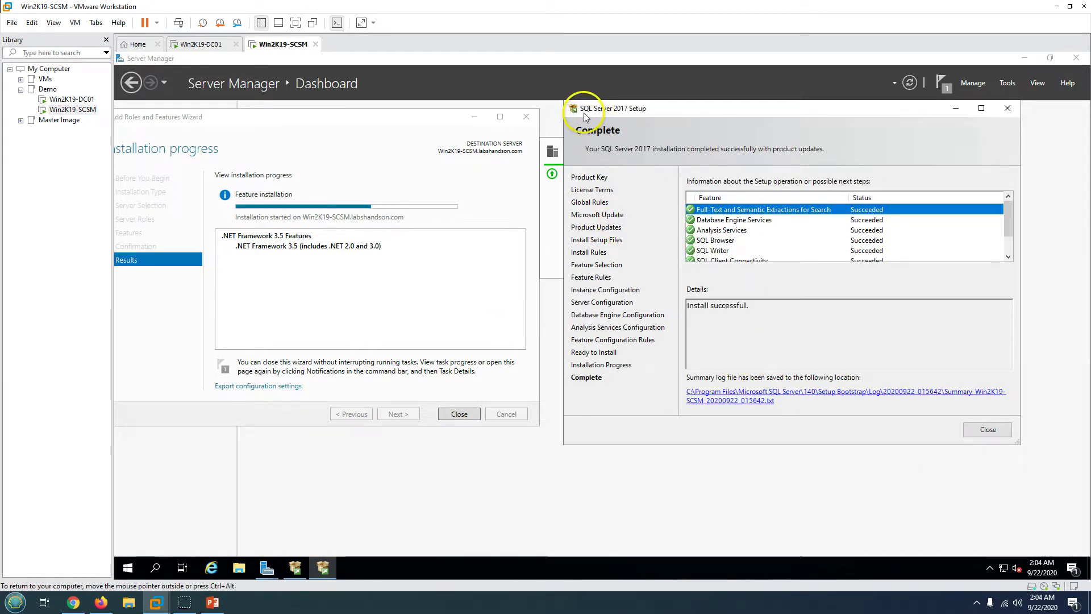
left_click(775, 229)
scroll(774, 230, "down", 2)
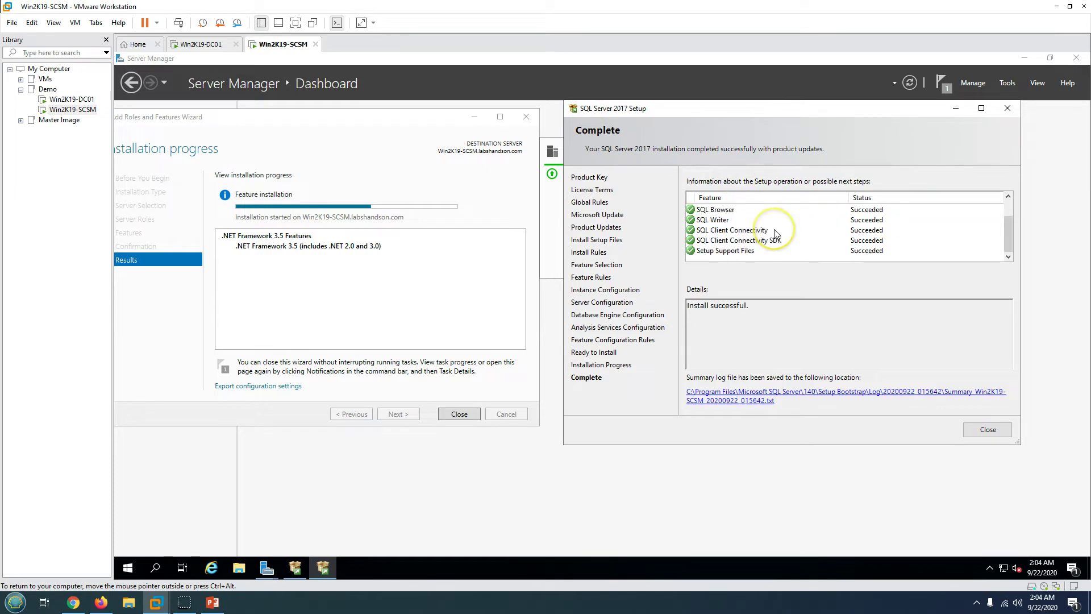
left_click(846, 241)
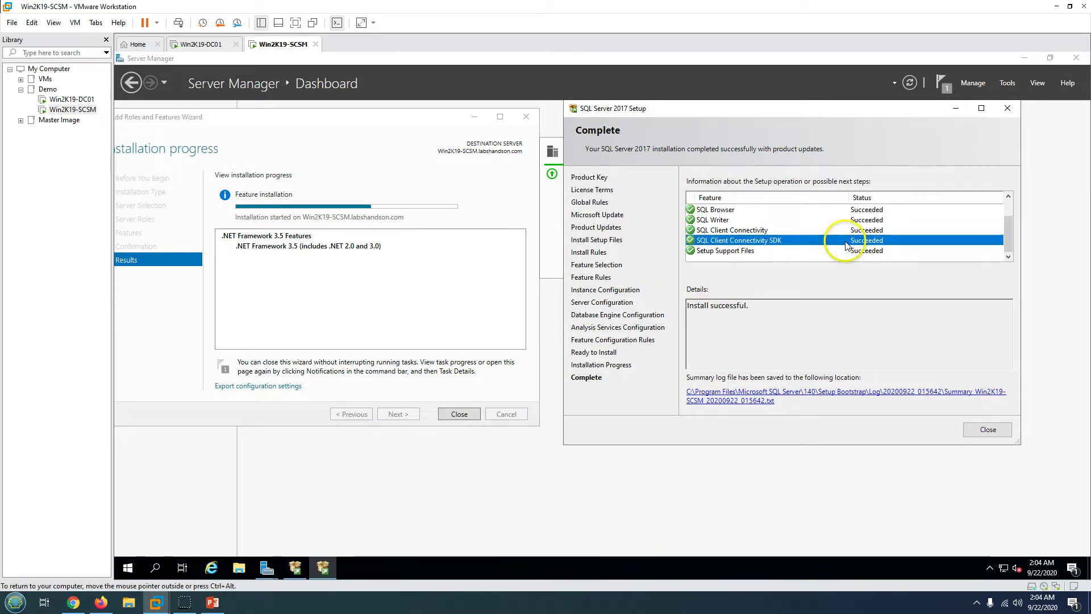
left_click(987, 430)
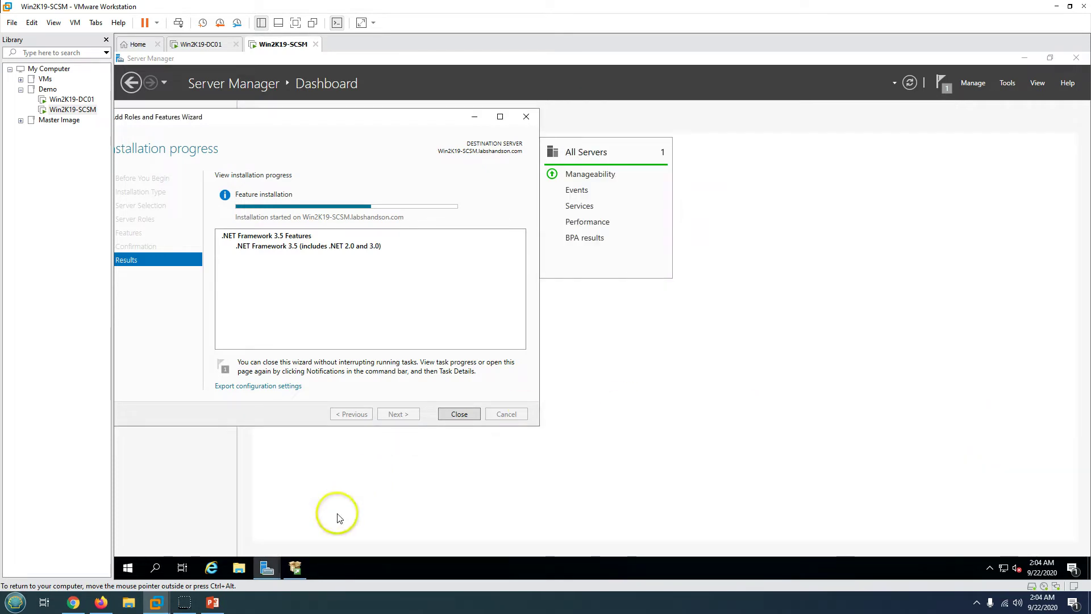
left_click(295, 568)
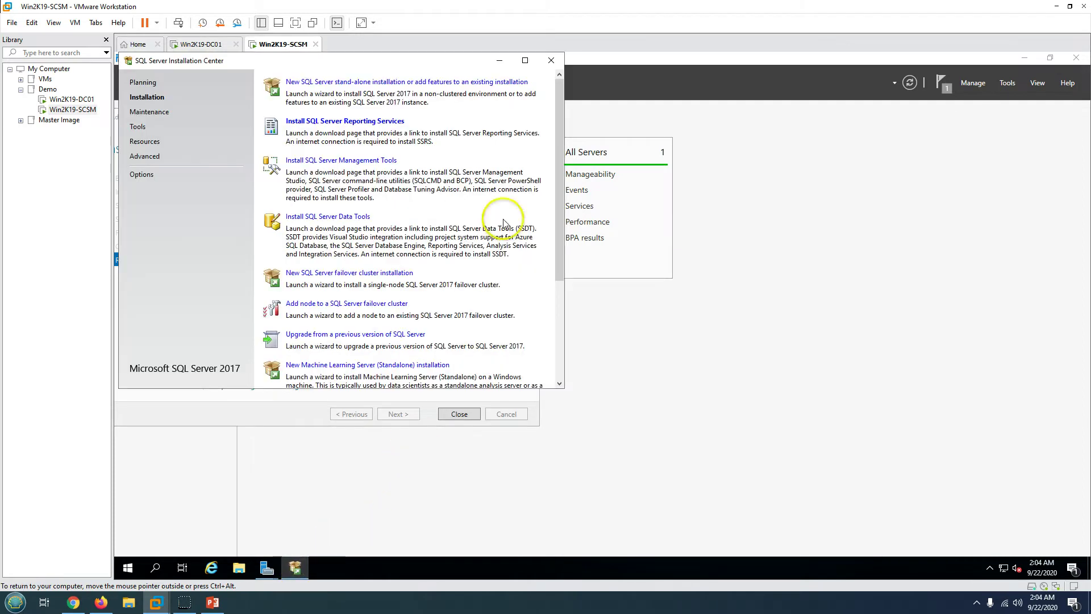
left_click(550, 63)
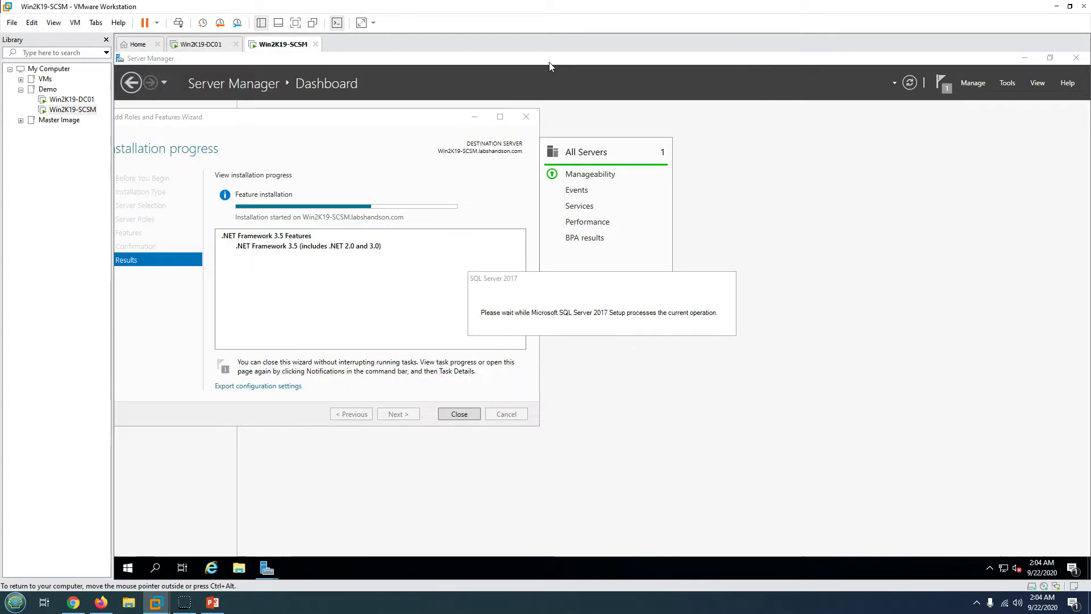
- Launch the SSMS-Setup-ENU installer from the guest's Downloads folder
left_click(211, 603)
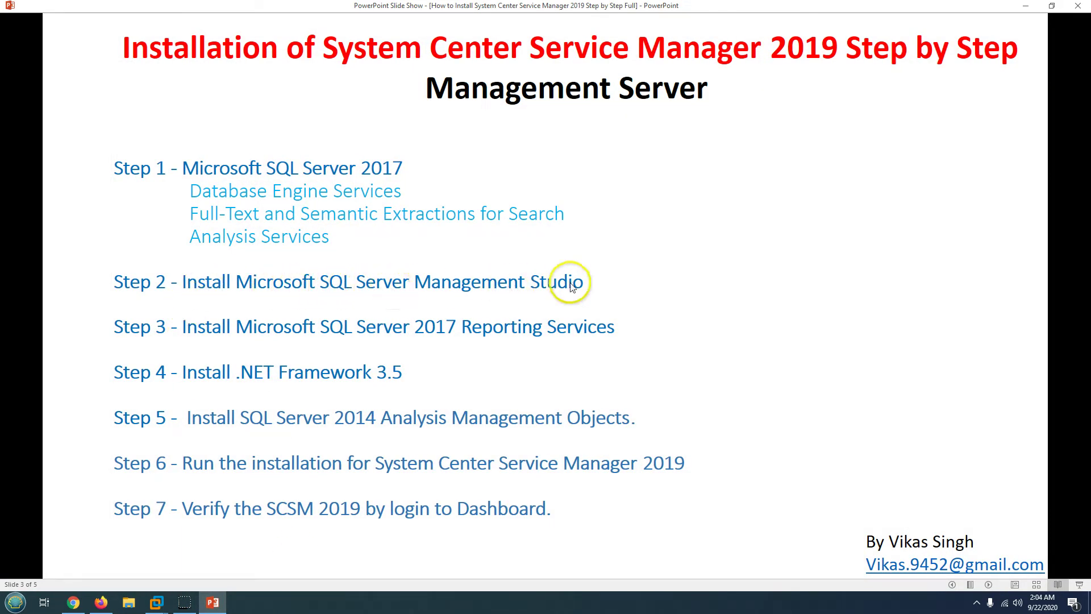
left_click(212, 602)
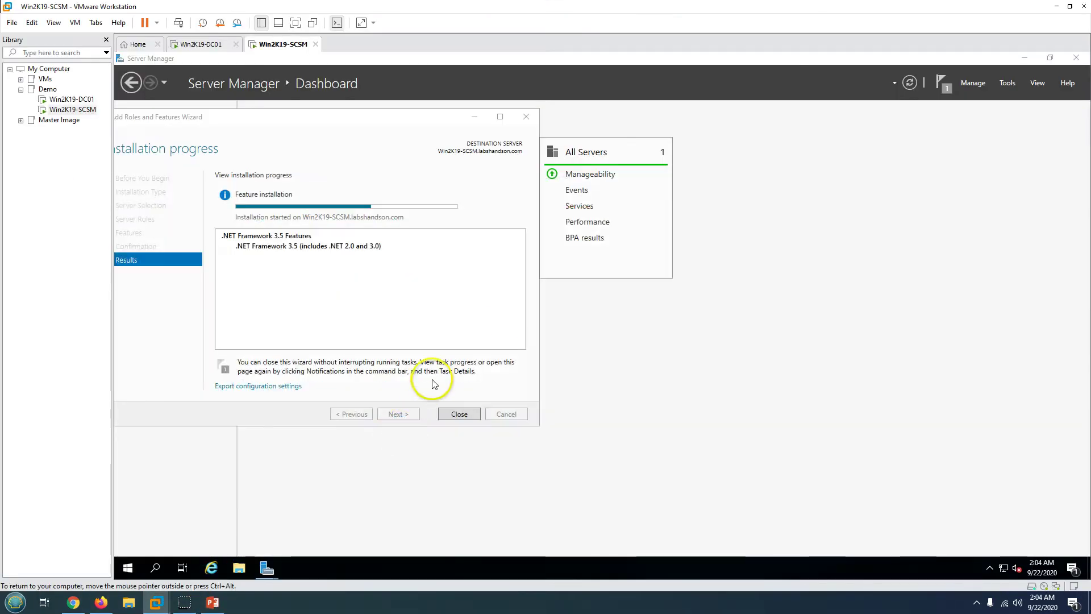
left_click(238, 567)
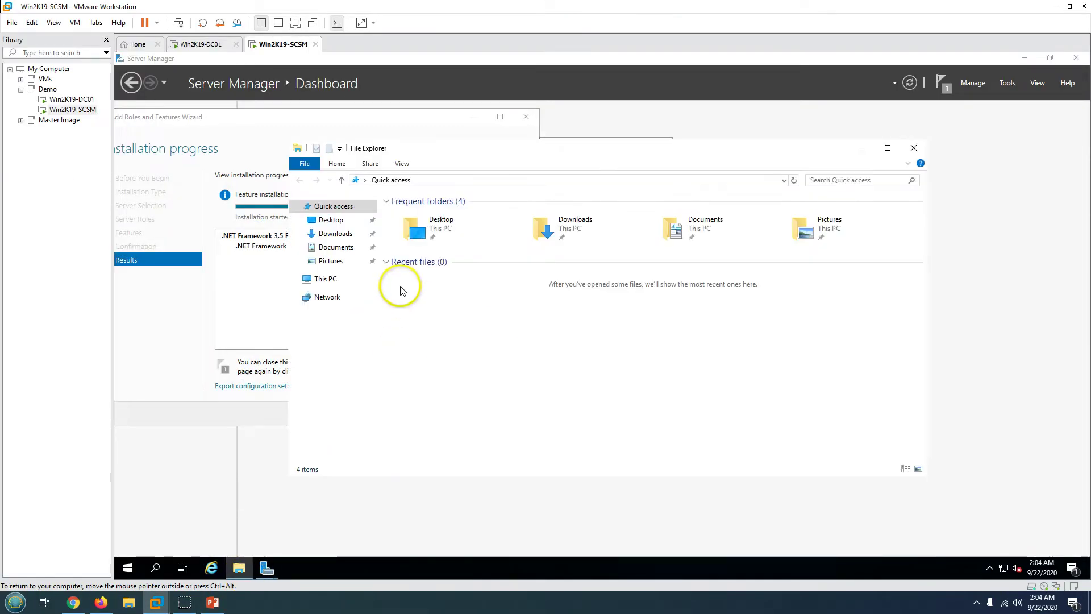
left_click(341, 233)
left_click_drag(516, 150, 643, 149)
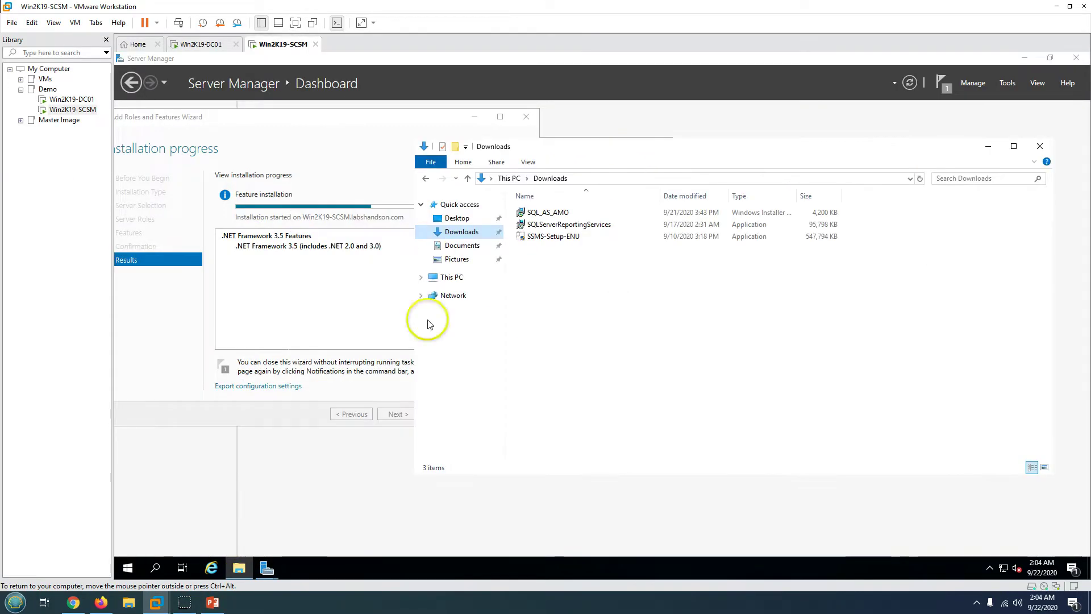
left_click(214, 602)
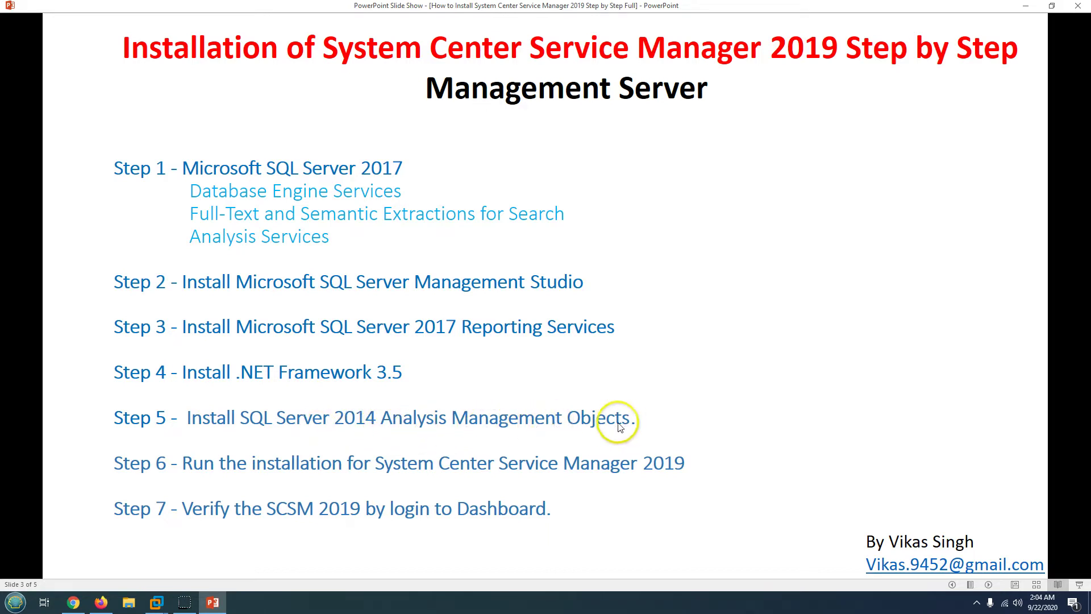
left_click(212, 601)
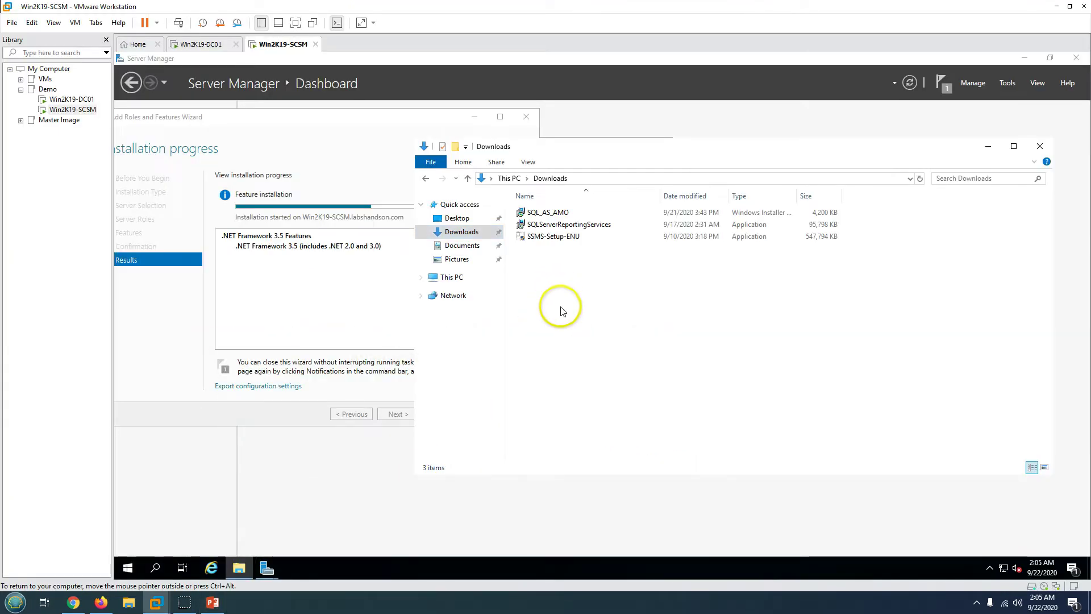
double_click(559, 241)
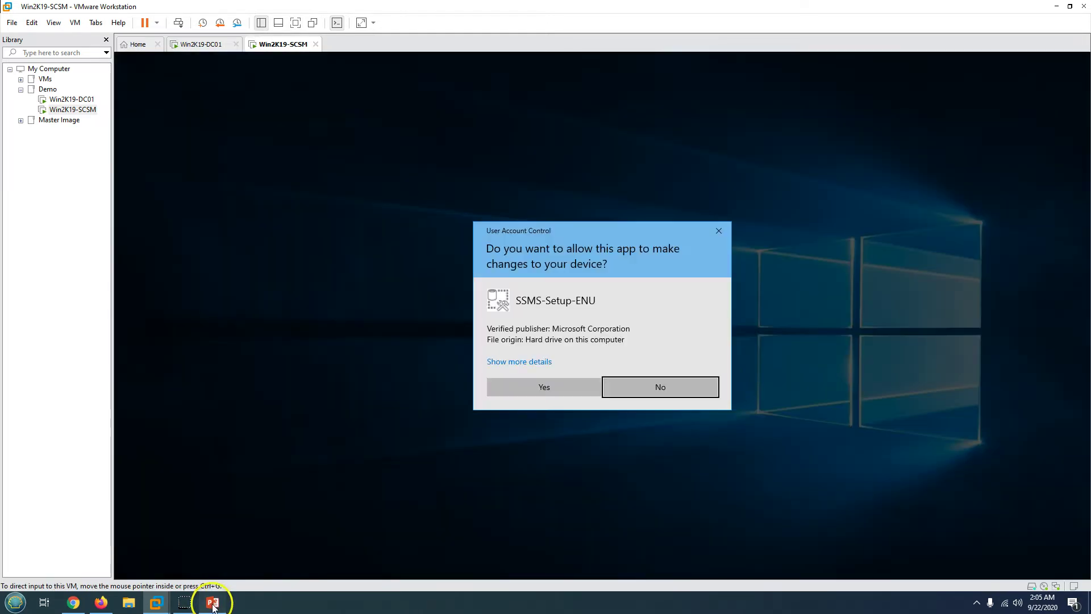
- Approve the SSMS setup's permission prompt and start installing SQL Server Management Studio
left_click(212, 601)
left_click(155, 601)
left_click(555, 391)
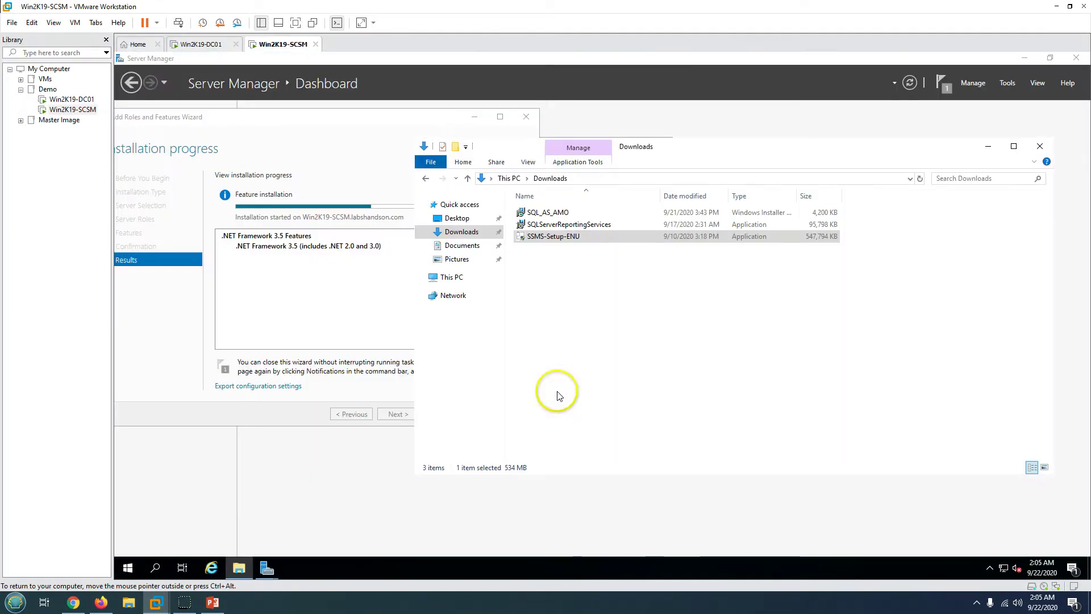
left_click(988, 146)
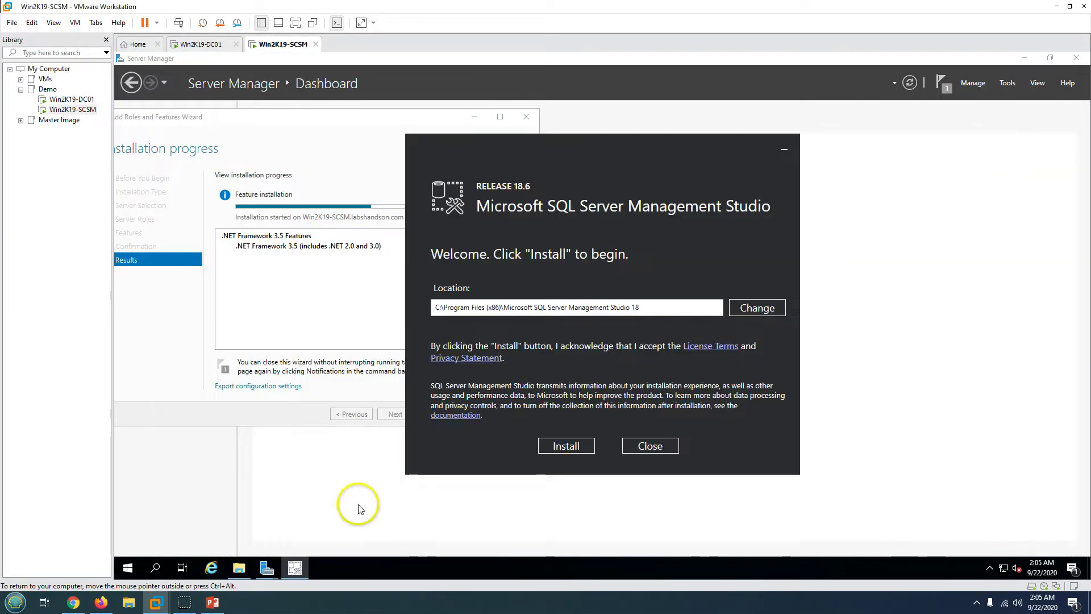
left_click_drag(558, 162, 668, 149)
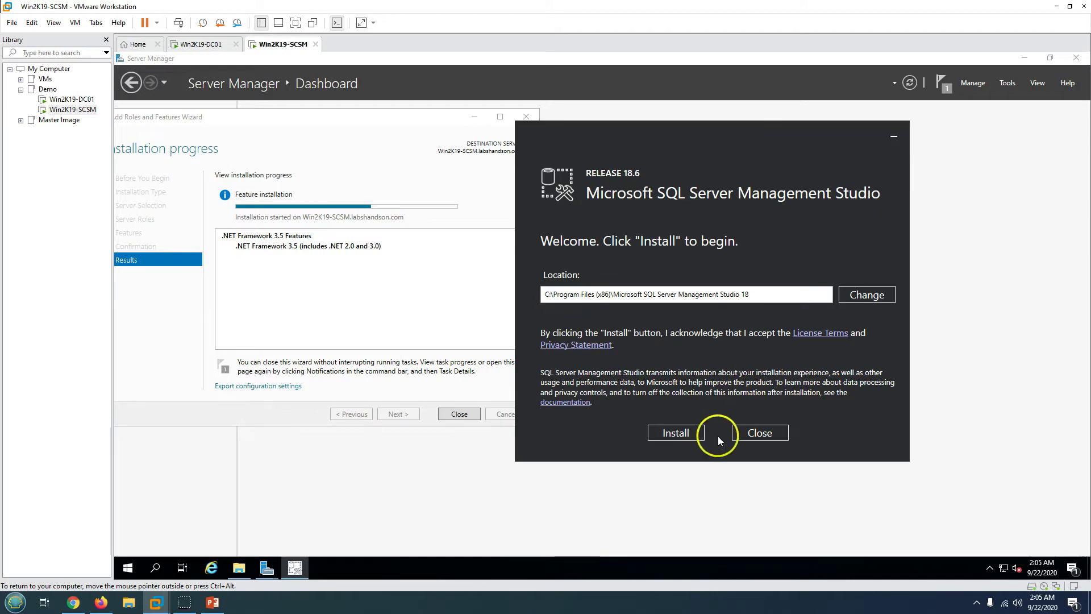
left_click(668, 432)
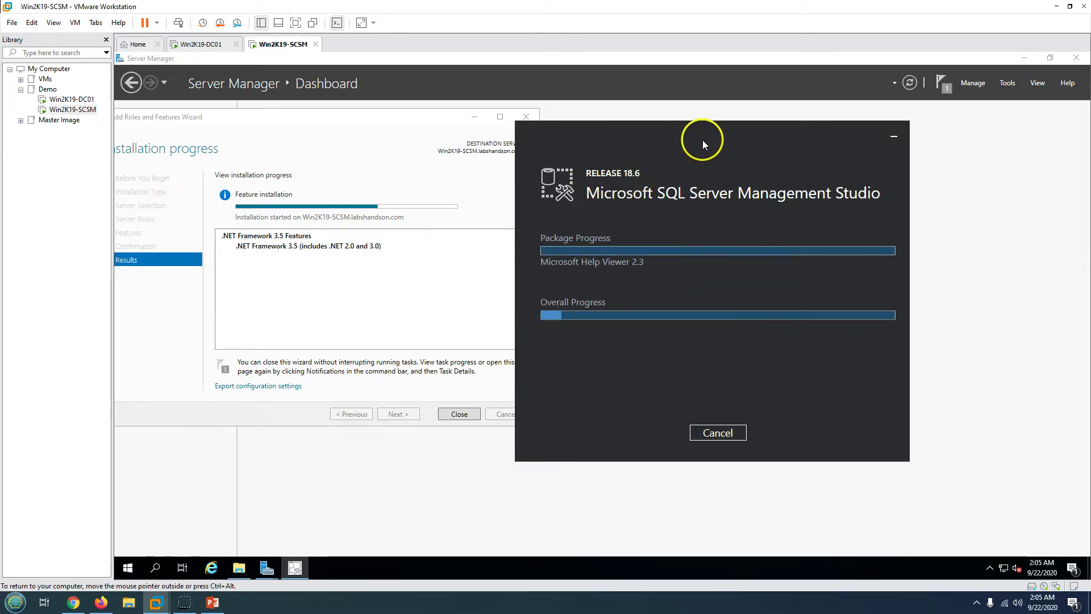
left_click_drag(703, 140, 743, 139)
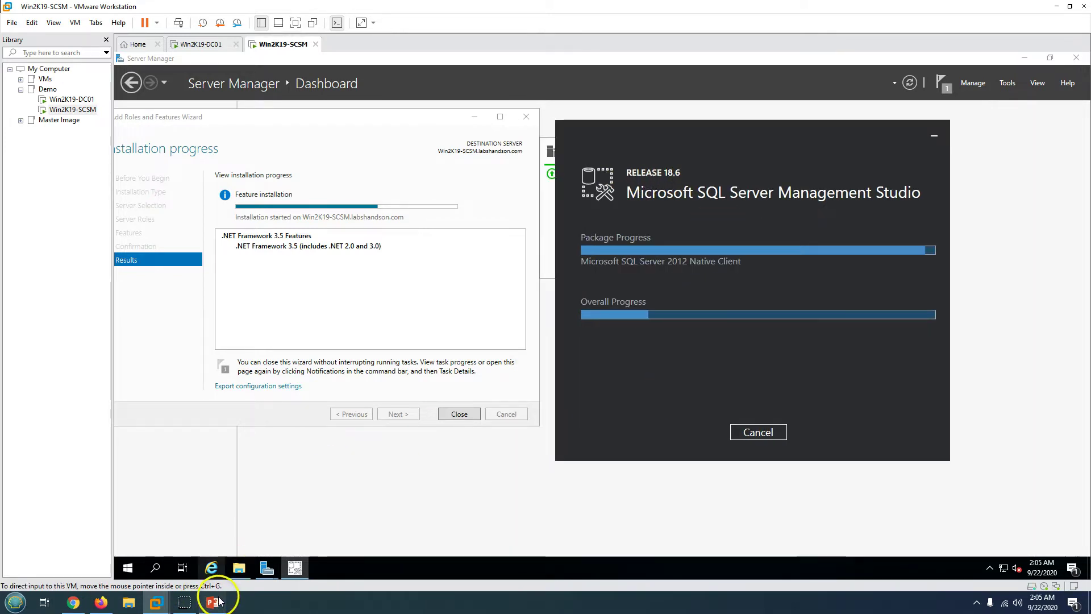
left_click(213, 603)
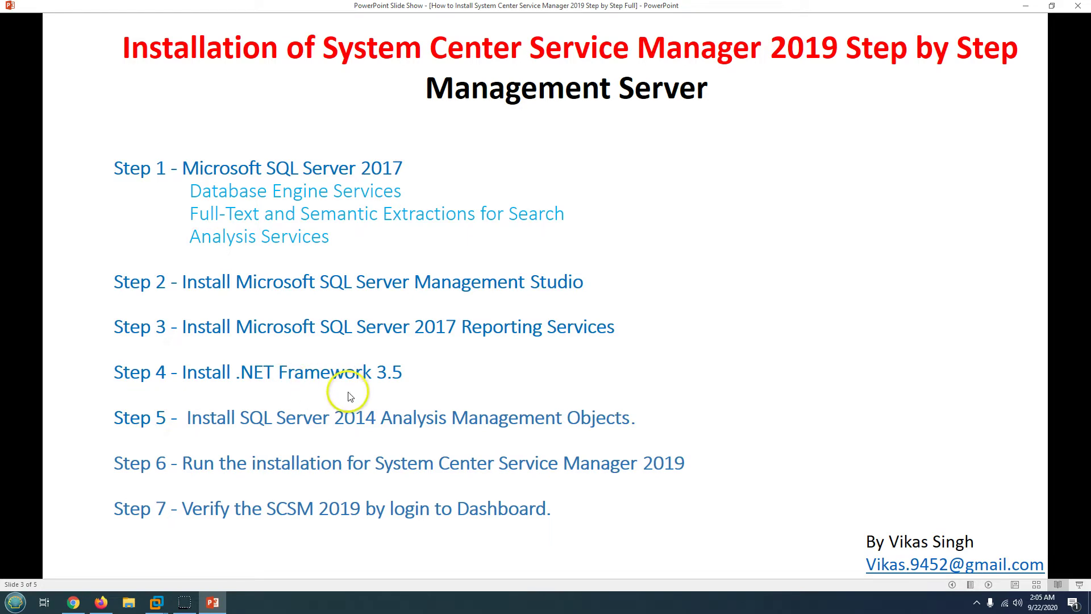
left_click(211, 601)
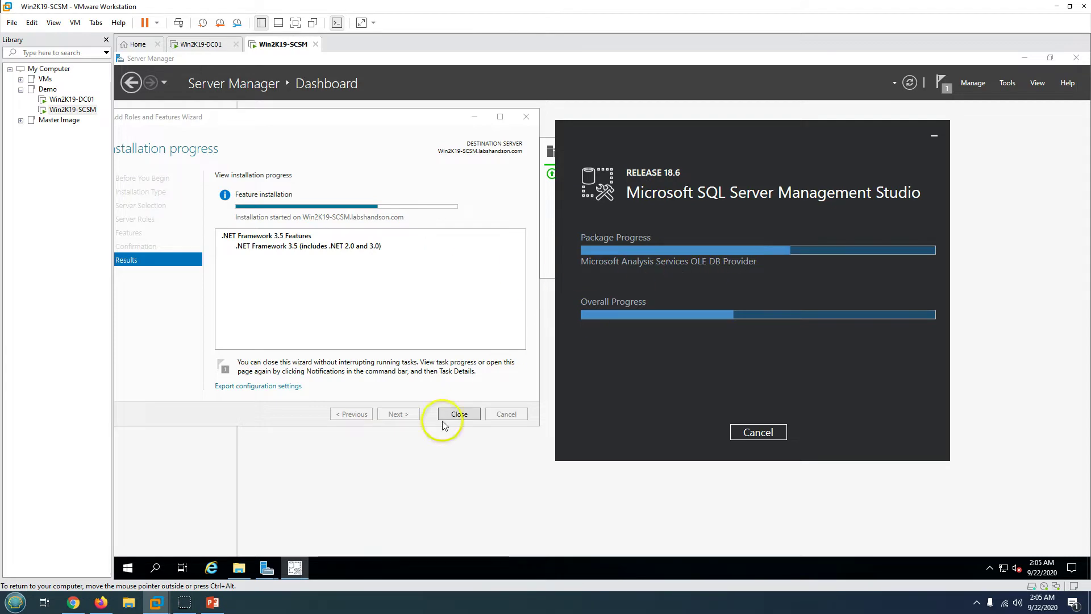
left_click(211, 602)
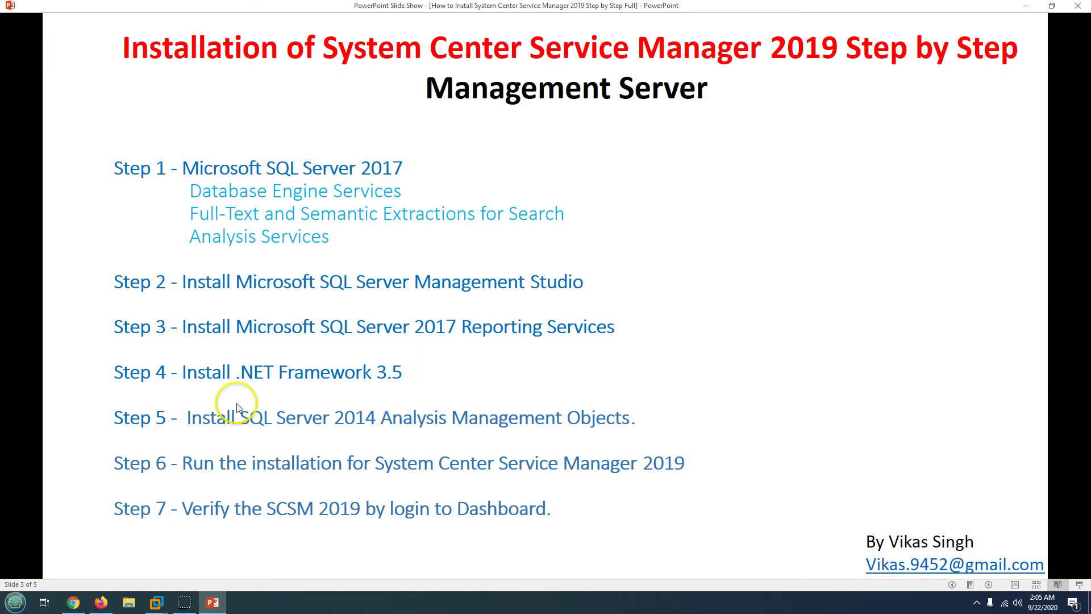
left_click(212, 602)
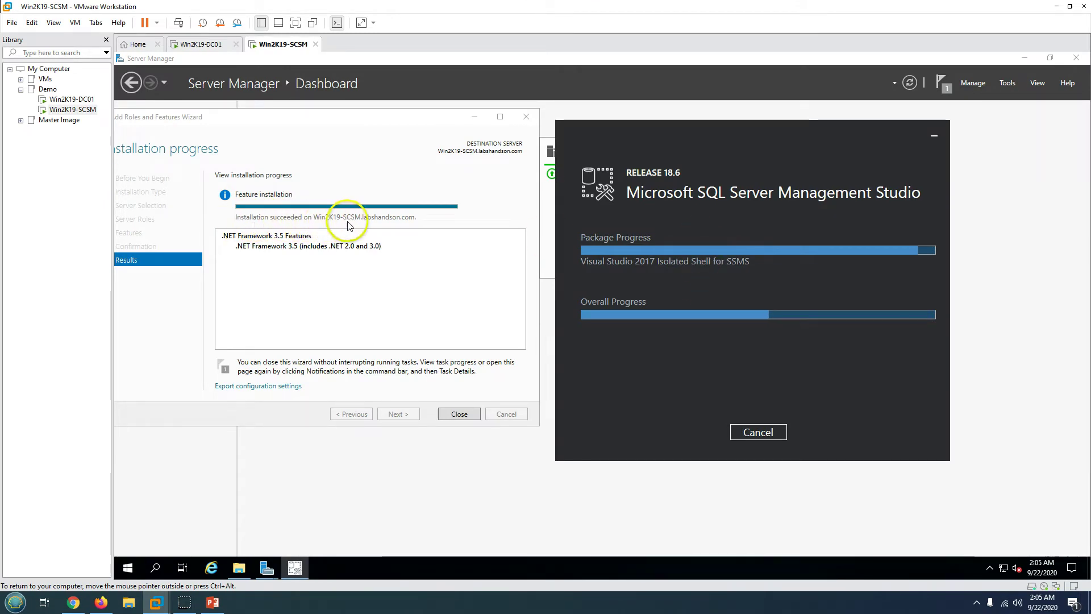
- Close the finished .NET 3.5 wizard, minimize Server Manager, and center the SSMS installer
left_click(459, 414)
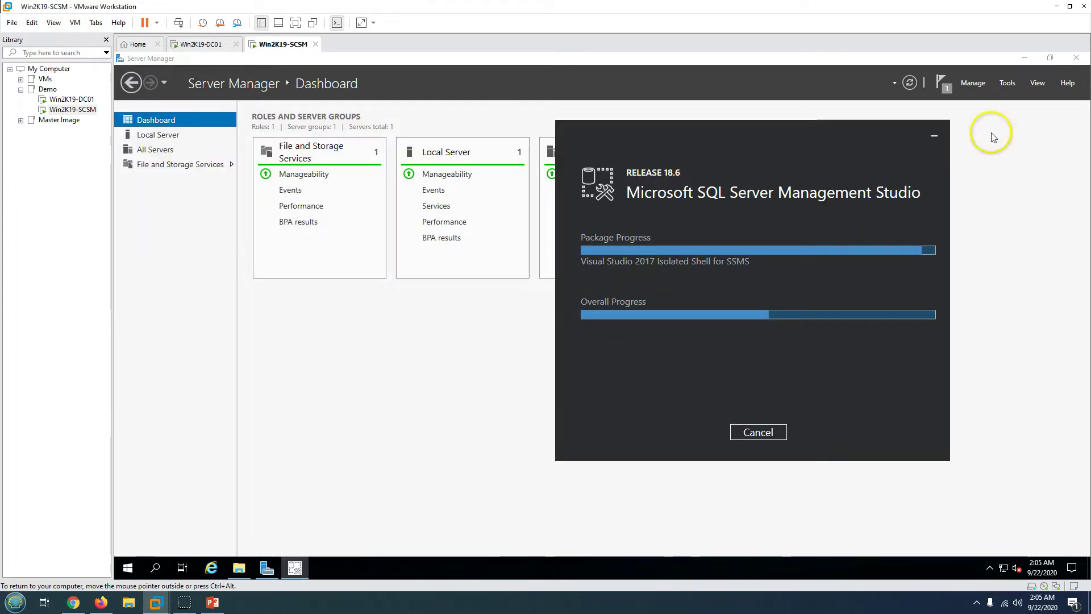
left_click(1024, 60)
left_click_drag(745, 167, 499, 227)
left_click(213, 601)
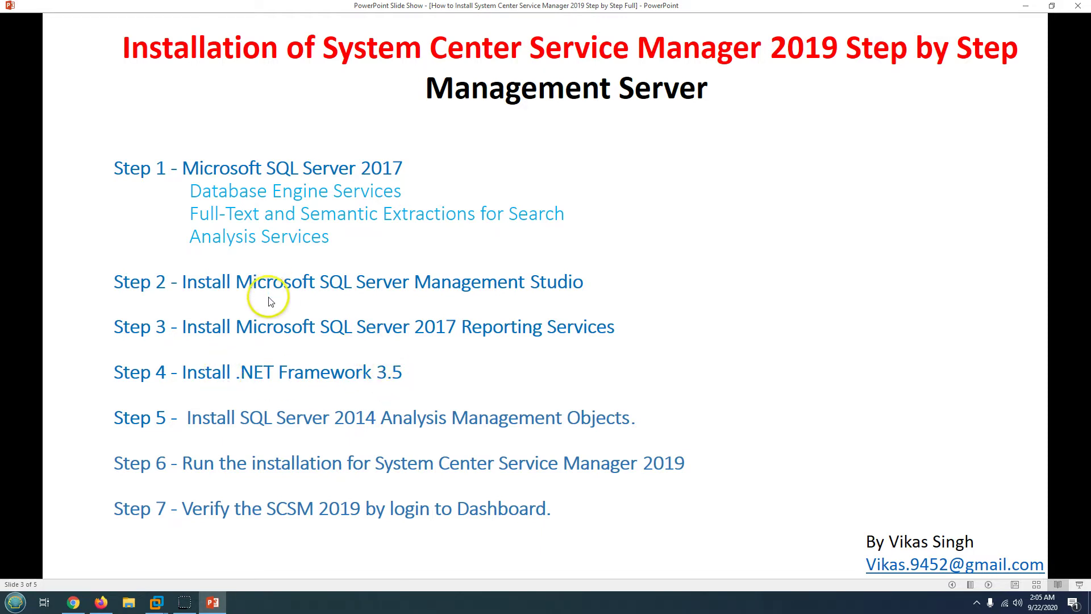
left_click(212, 602)
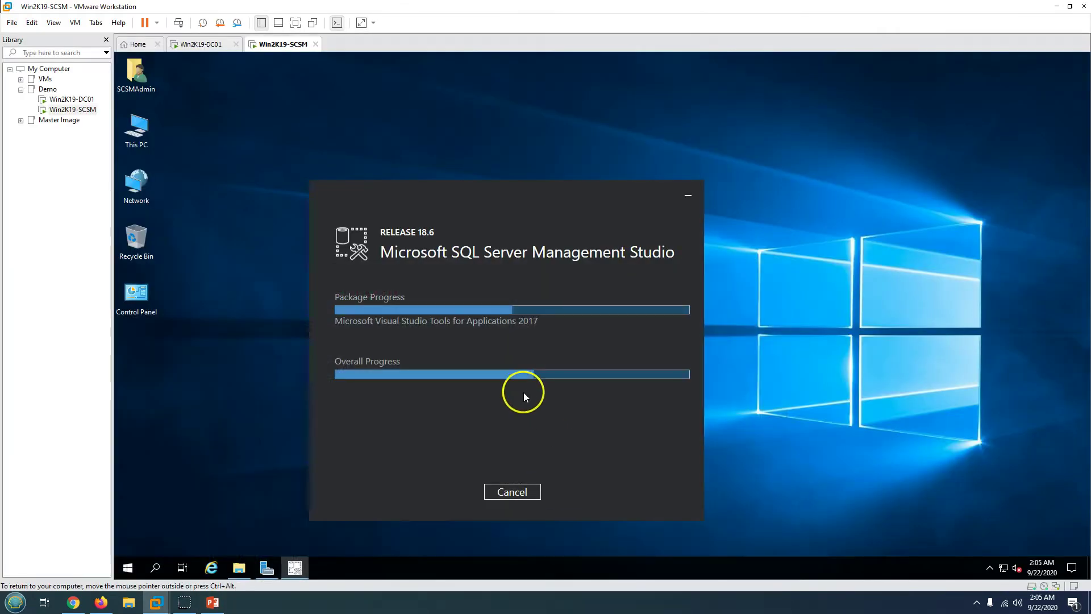
- Select the SQLServerReportingServices file in Downloads, then keep the SSMS installer in front
left_click(239, 567)
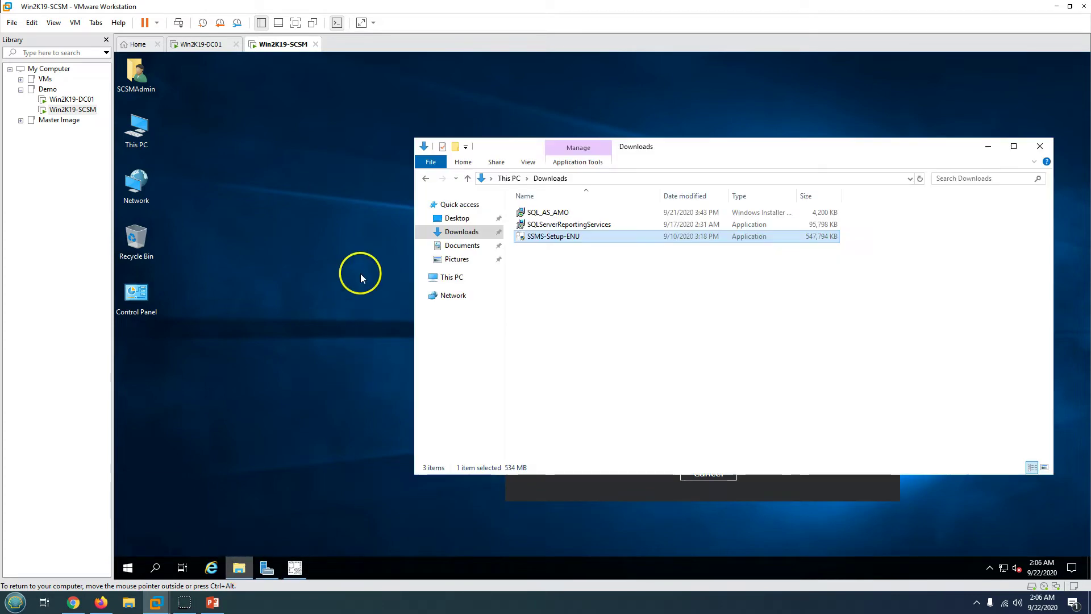
left_click(562, 225)
left_click_drag(641, 148, 363, 145)
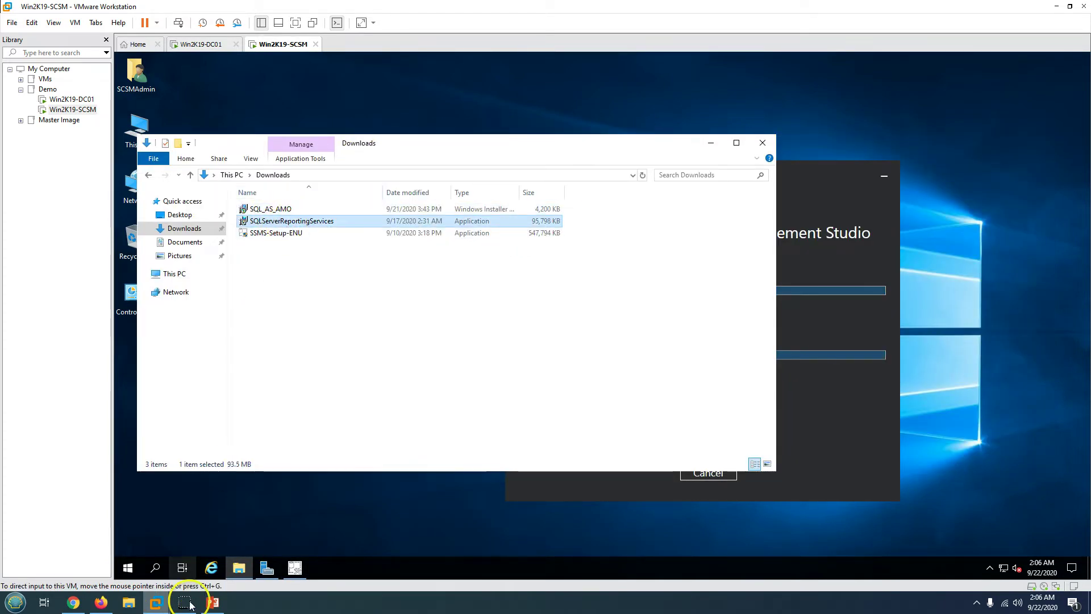
left_click(212, 603)
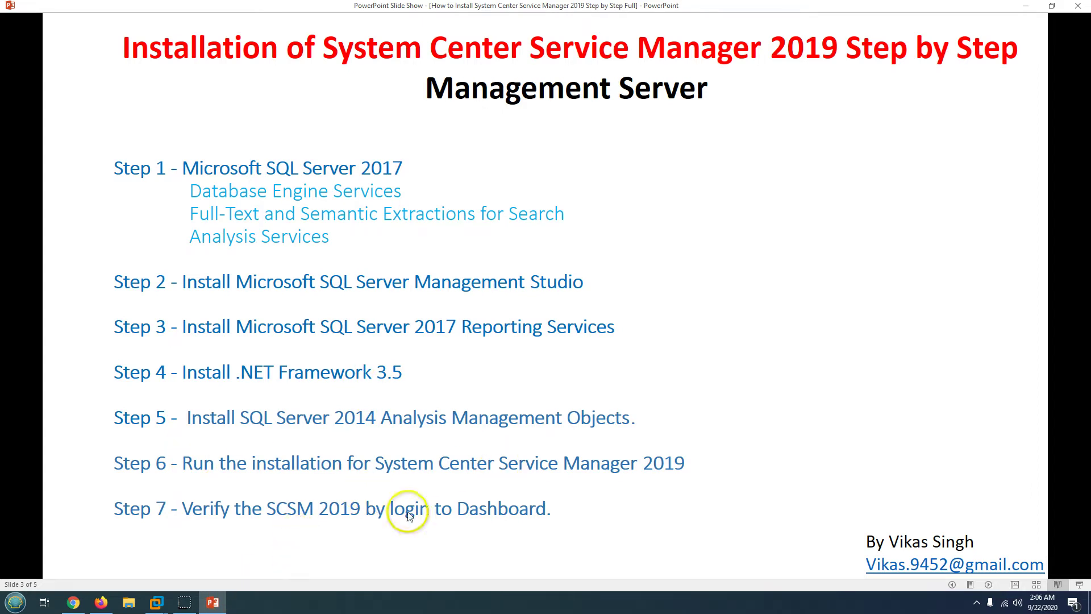
left_click(216, 604)
left_click(794, 409)
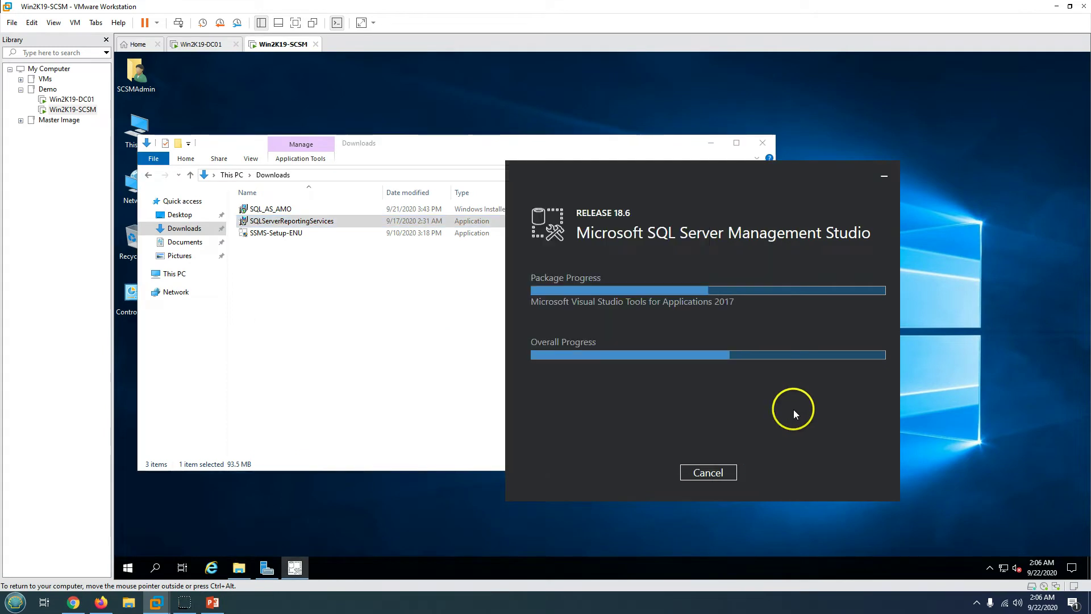
left_click(241, 570)
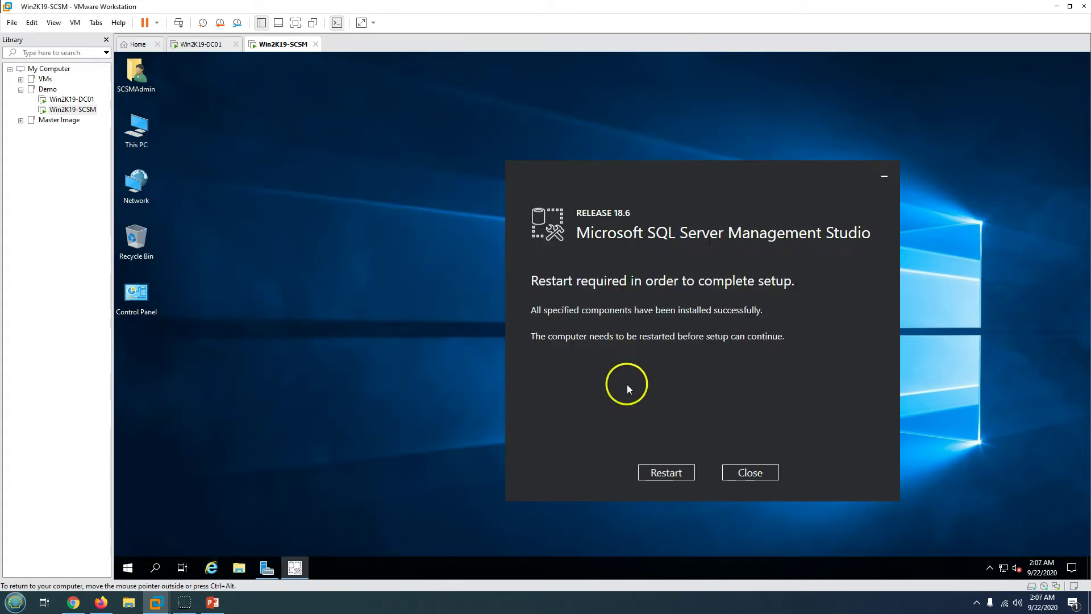
- Close the SSMS installer without restarting and launch SQLServerReportingServices from Downloads
left_click(758, 473)
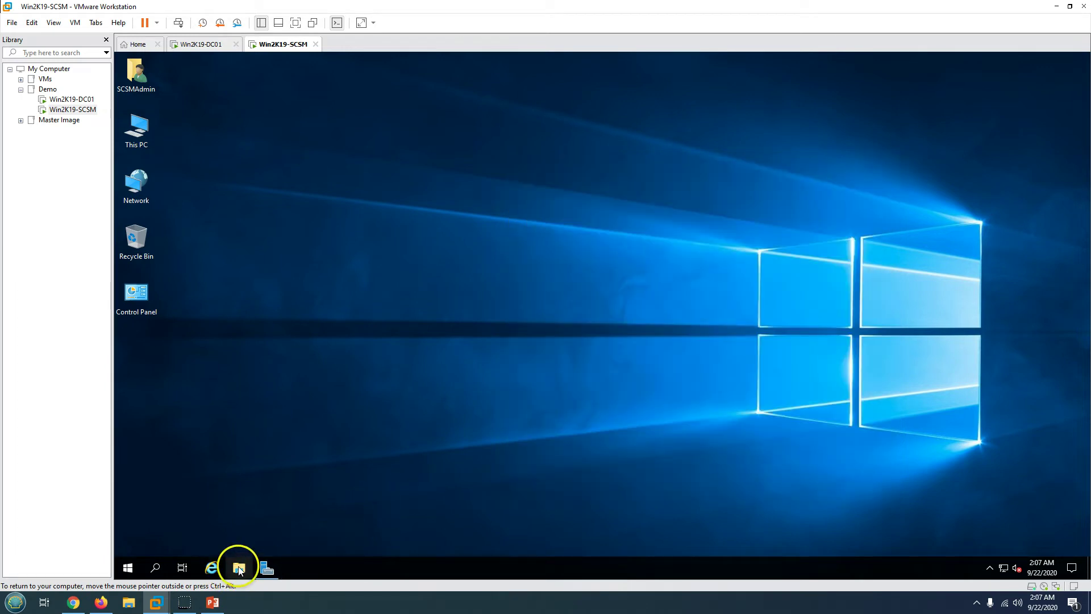
left_click(239, 569)
left_click(177, 228)
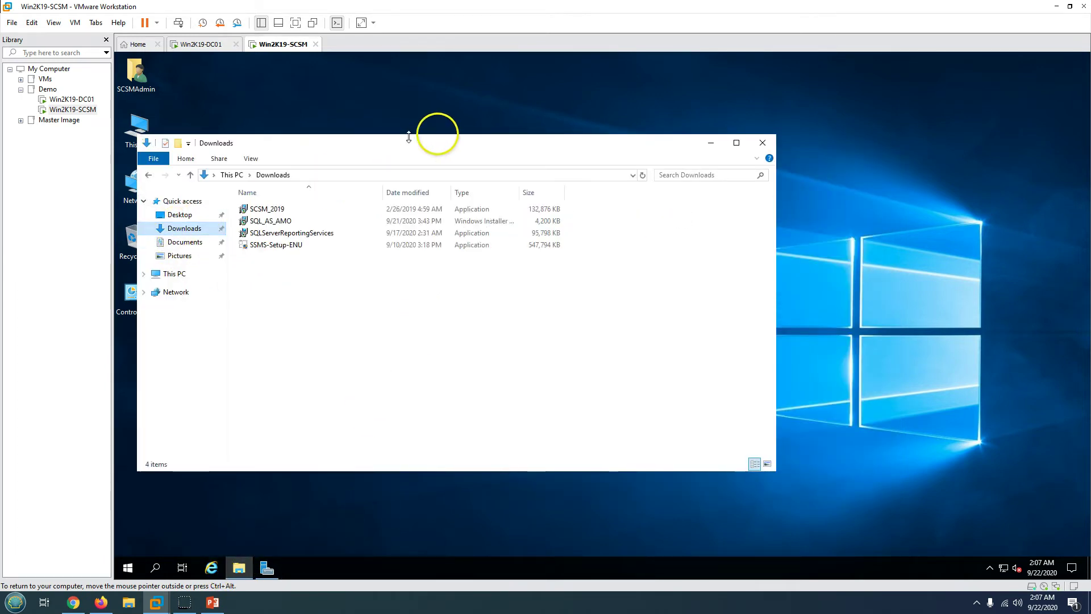
left_click(212, 603)
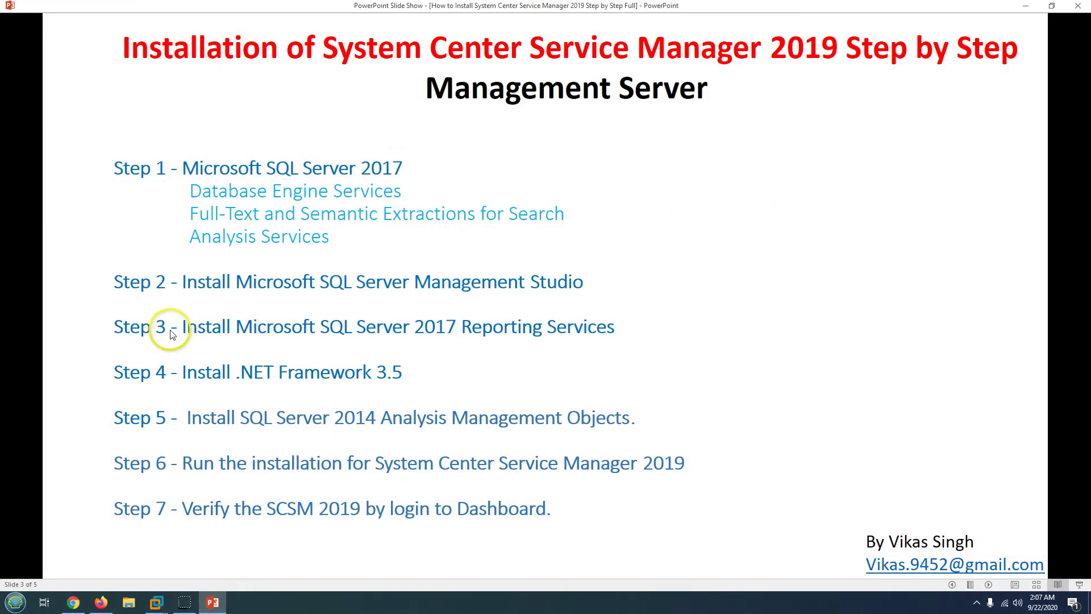
left_click(212, 603)
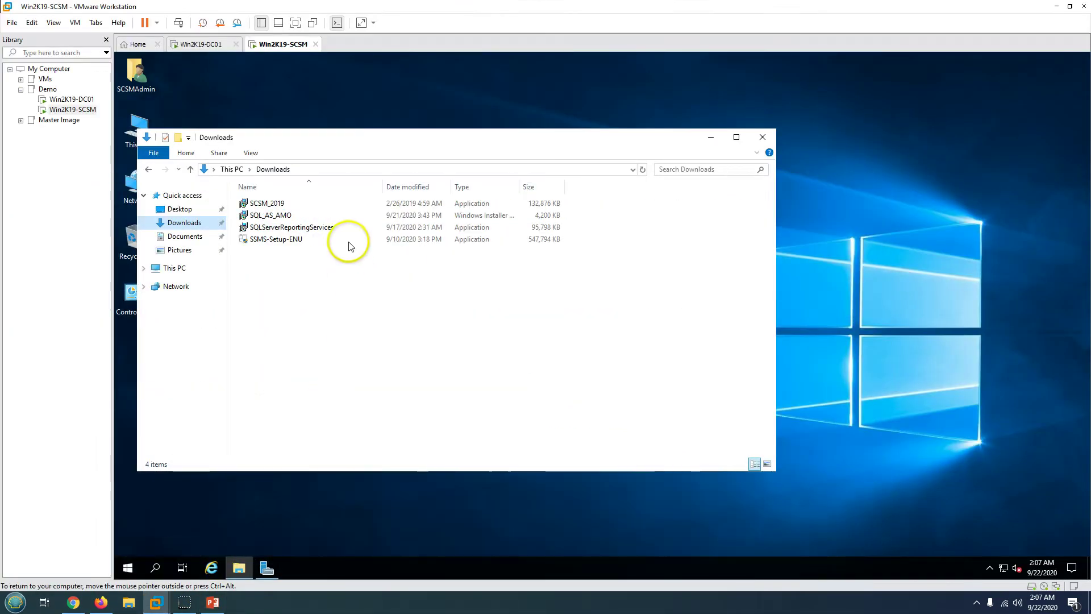
double_click(288, 227)
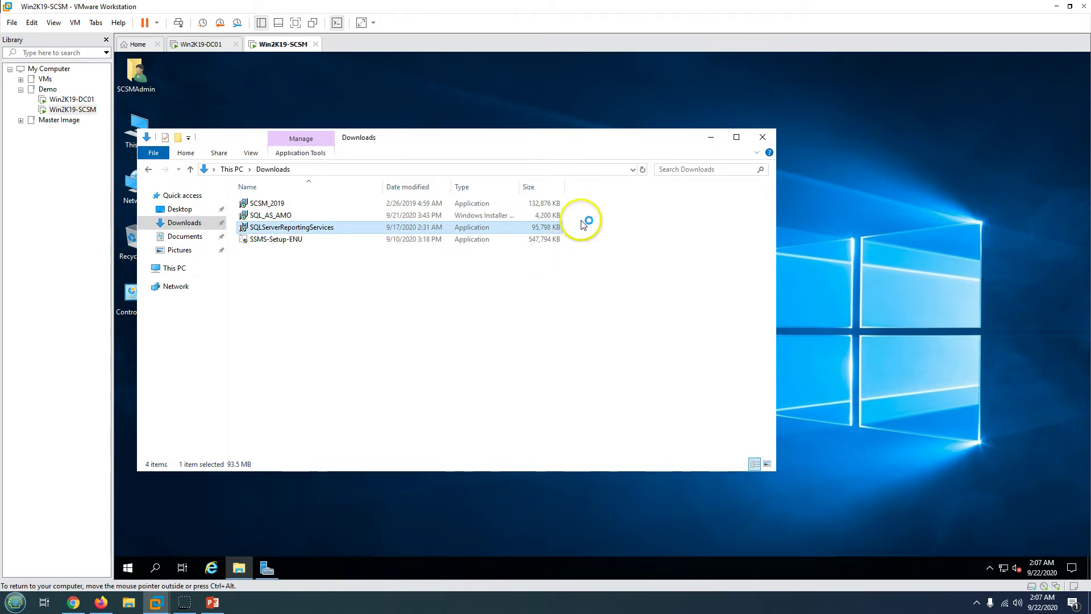
left_click(710, 137)
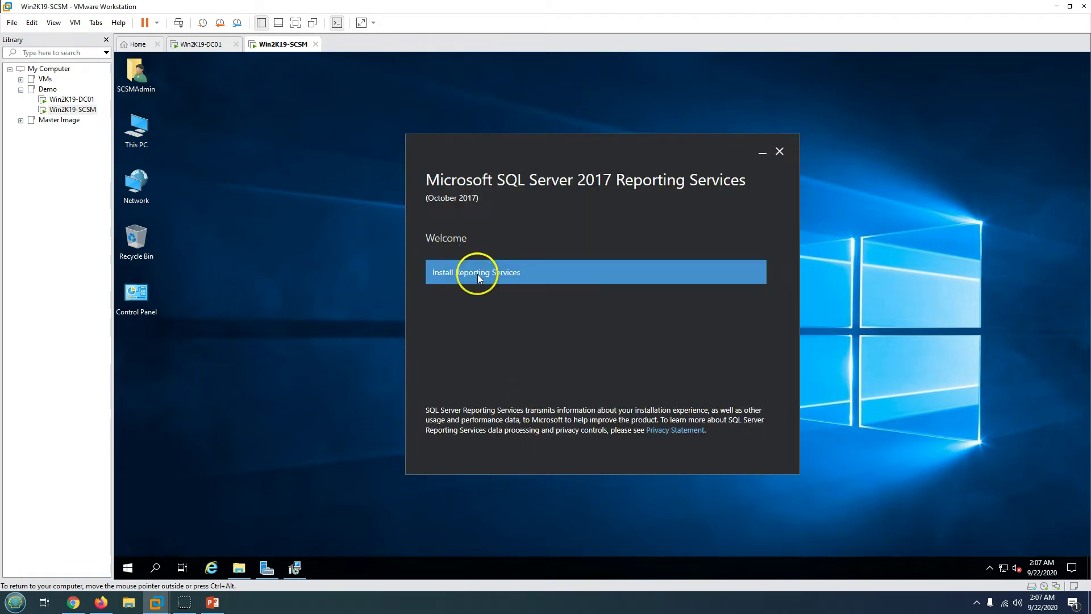
- Install Reporting Services with Evaluation edition, accepted license, and default install location
left_click(502, 276)
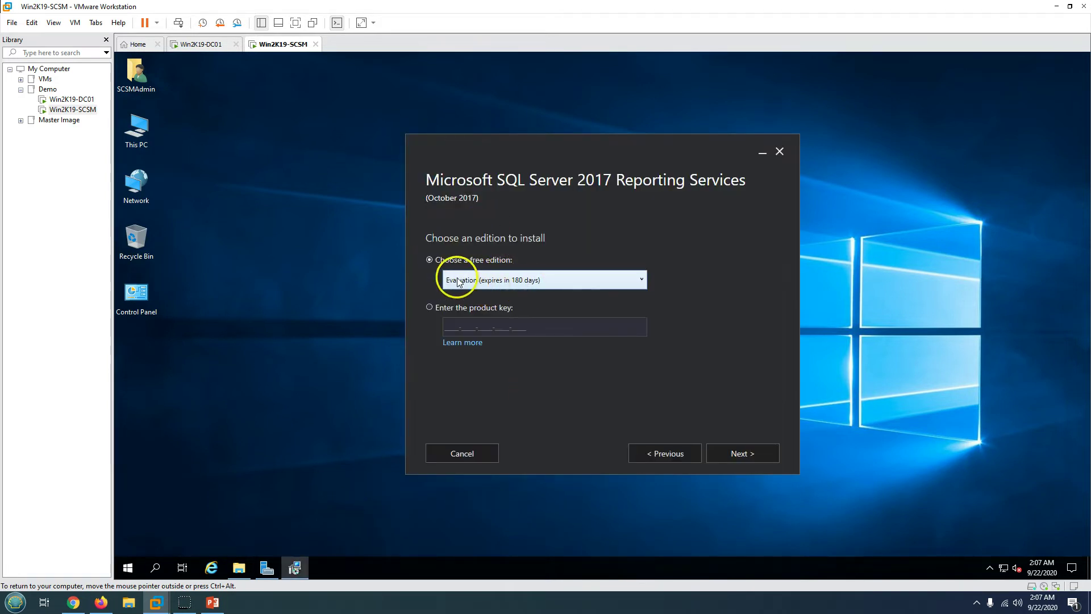
left_click(726, 451)
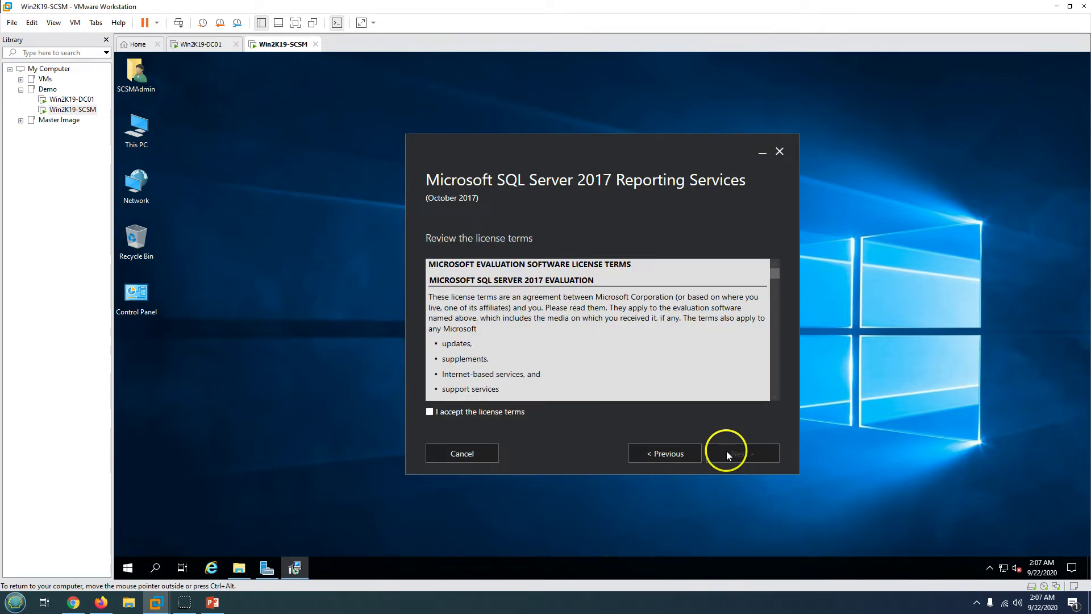
left_click(738, 455)
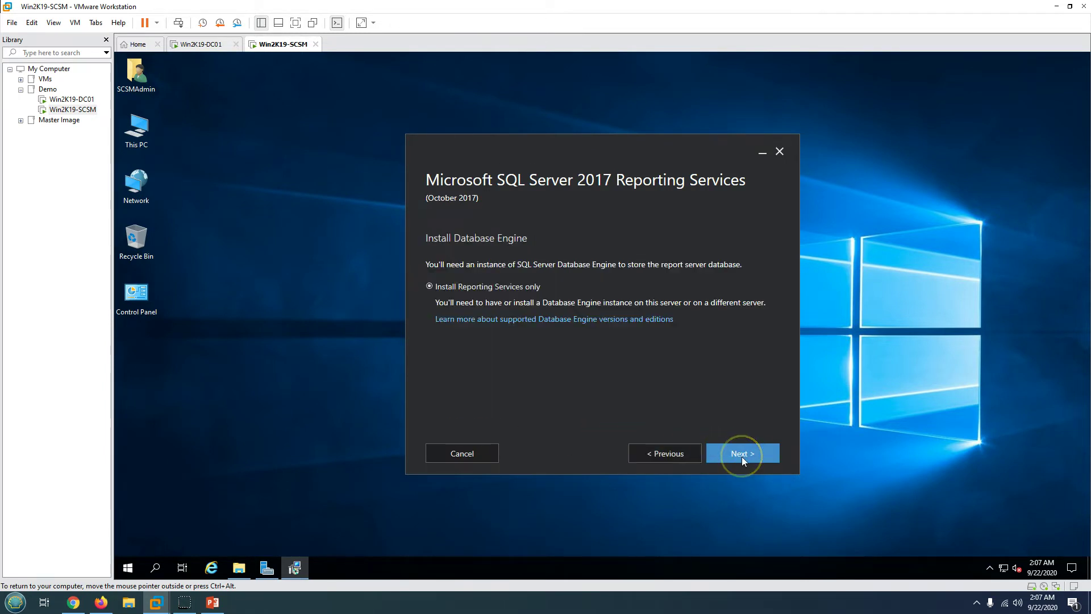
left_click(742, 456)
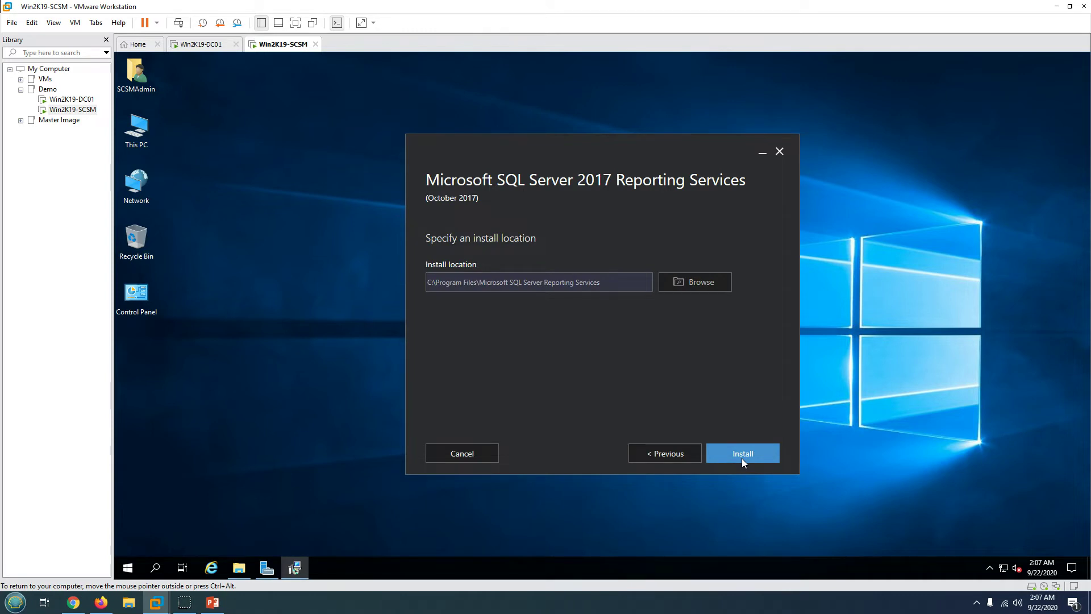
triple_click(590, 282)
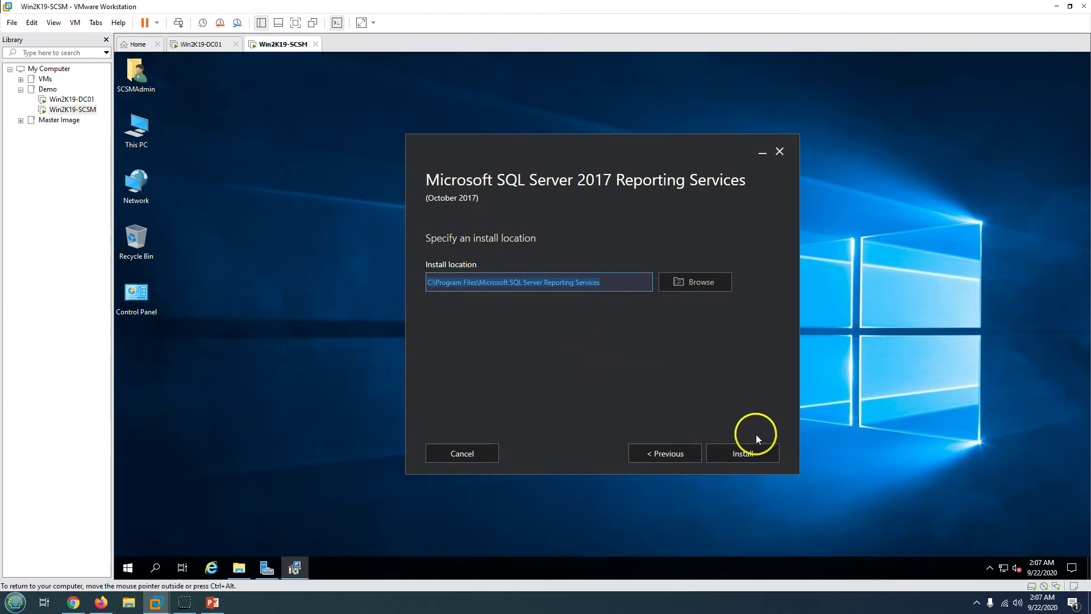
left_click(733, 454)
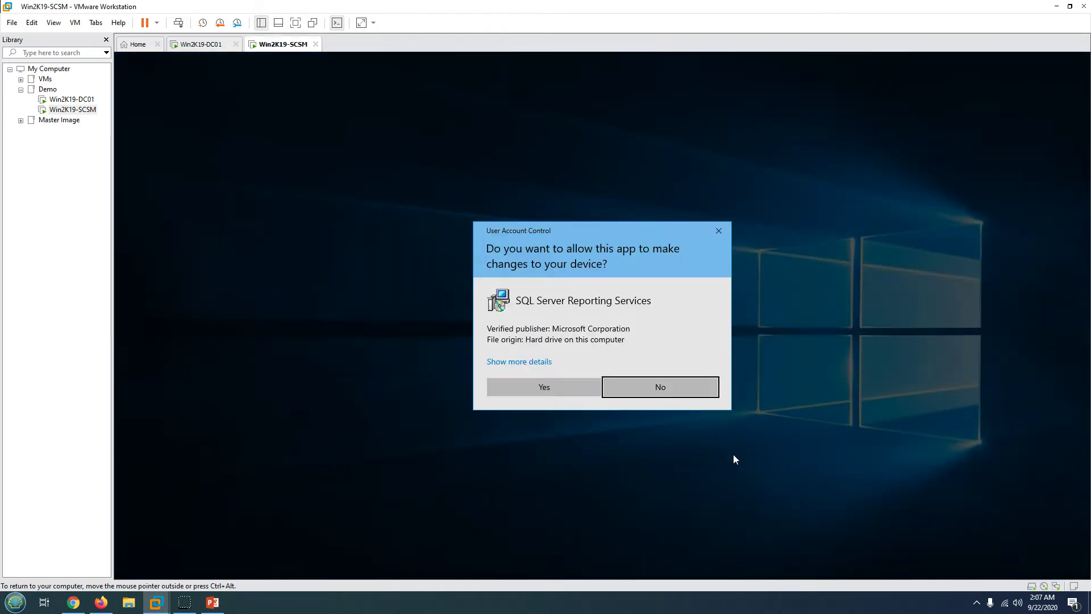
- Allow the Reporting Services install, then launch SCSM_2019 from the Downloads folder
left_click(553, 387)
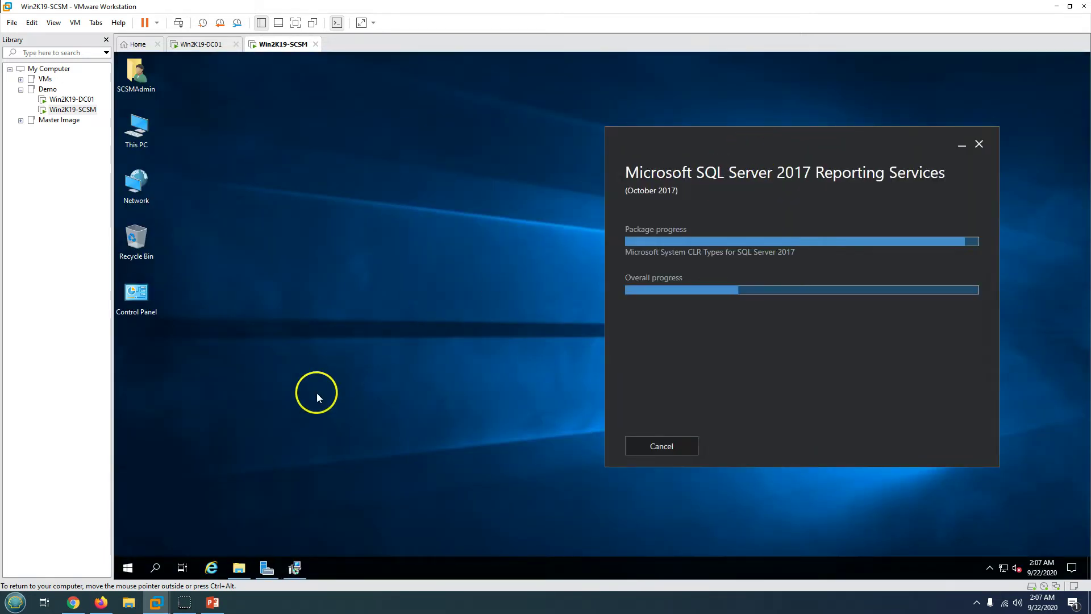
left_click(239, 568)
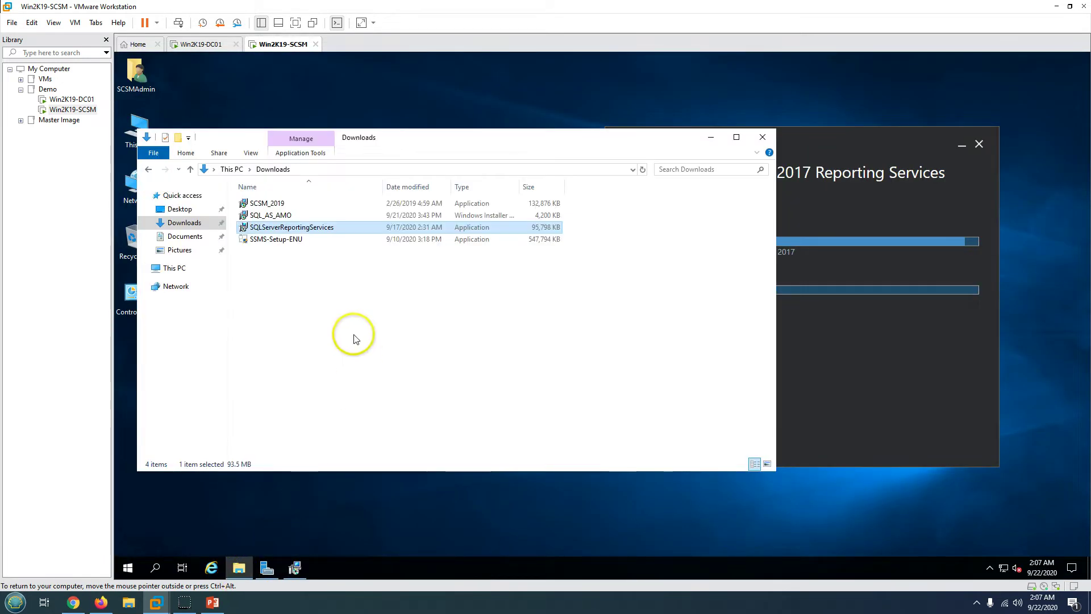
left_click(271, 217)
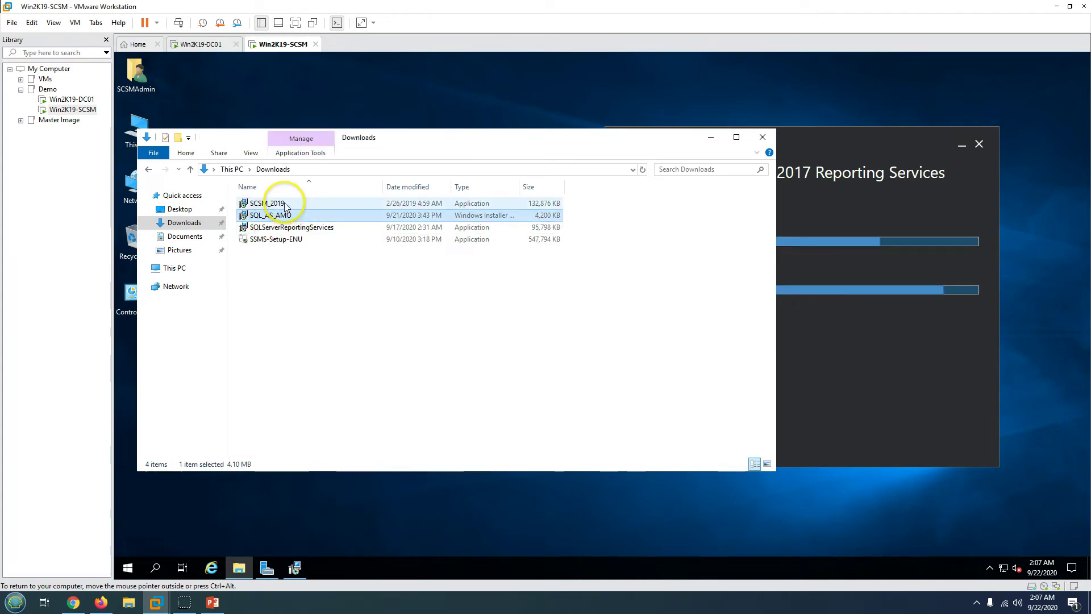
left_click(213, 602)
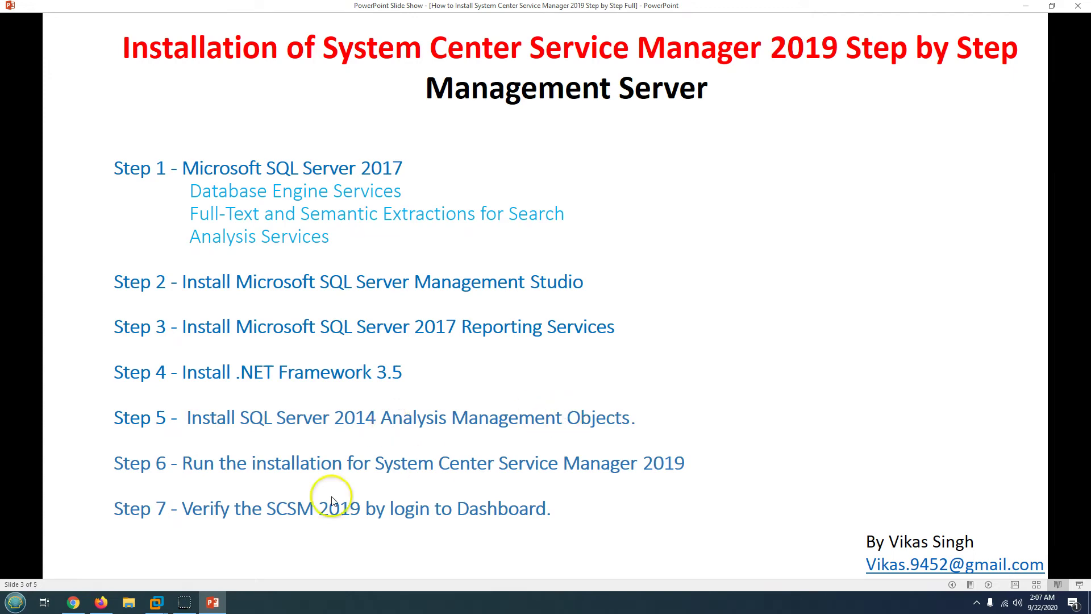
left_click(213, 602)
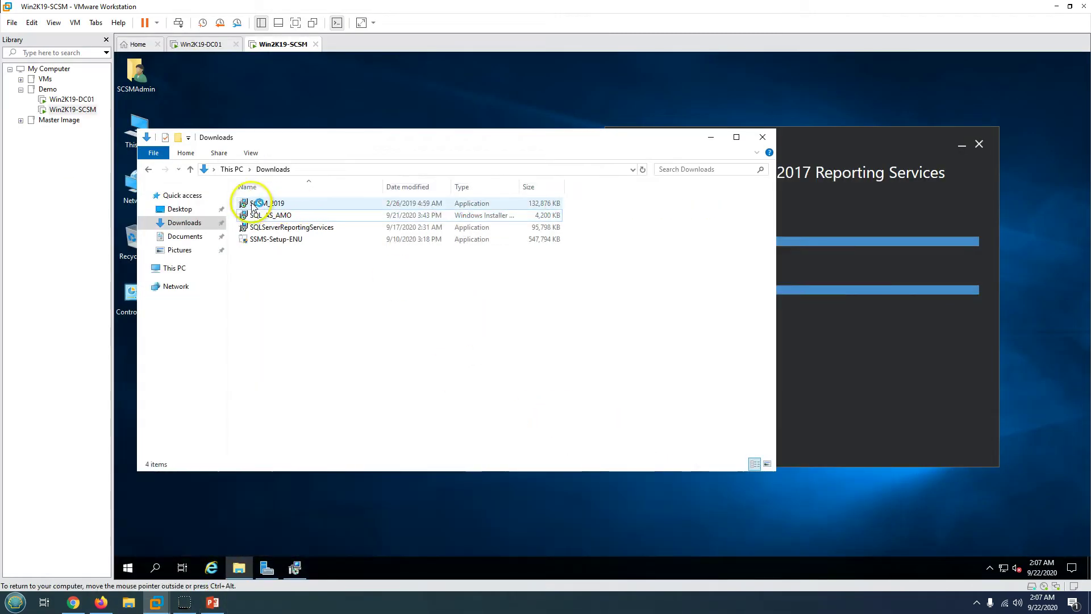
left_click(300, 208)
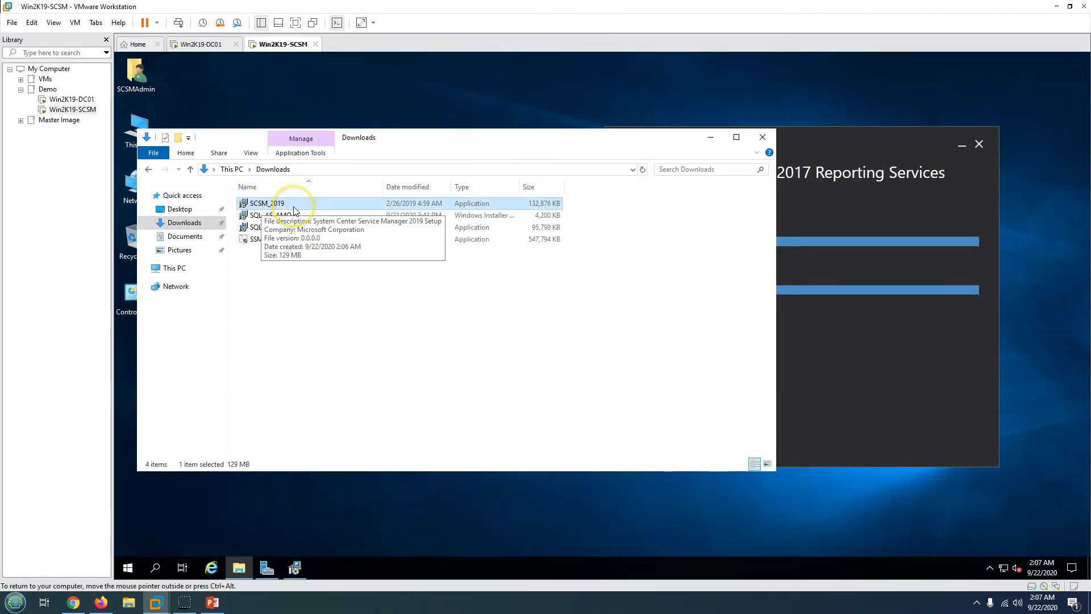
double_click(293, 205)
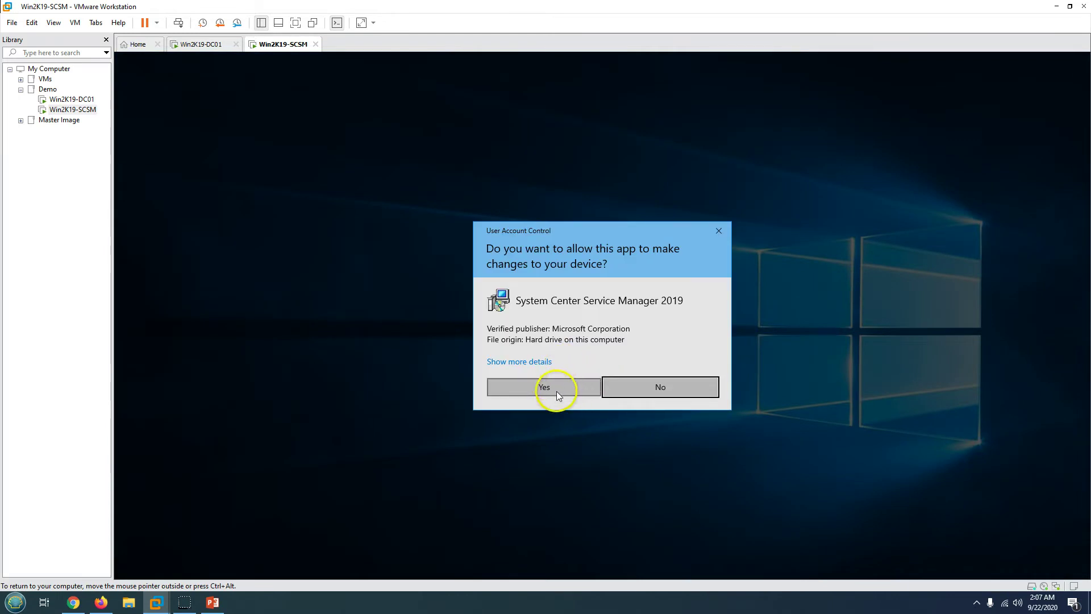
- Accept the SCSM license and extract files to the default C:\System Center Service Manager 2019
left_click(557, 391)
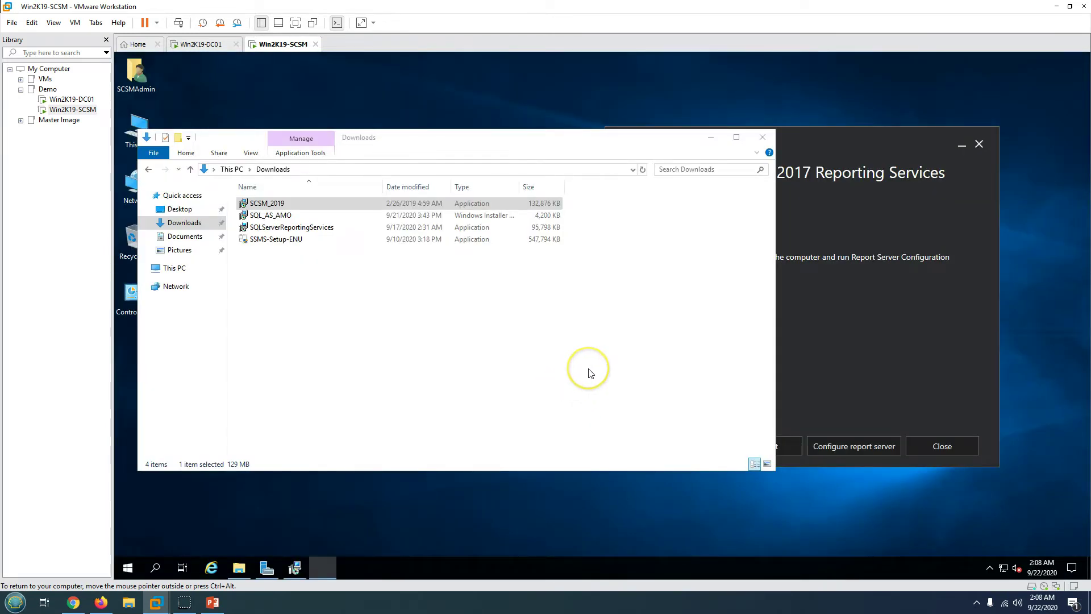
left_click(667, 400)
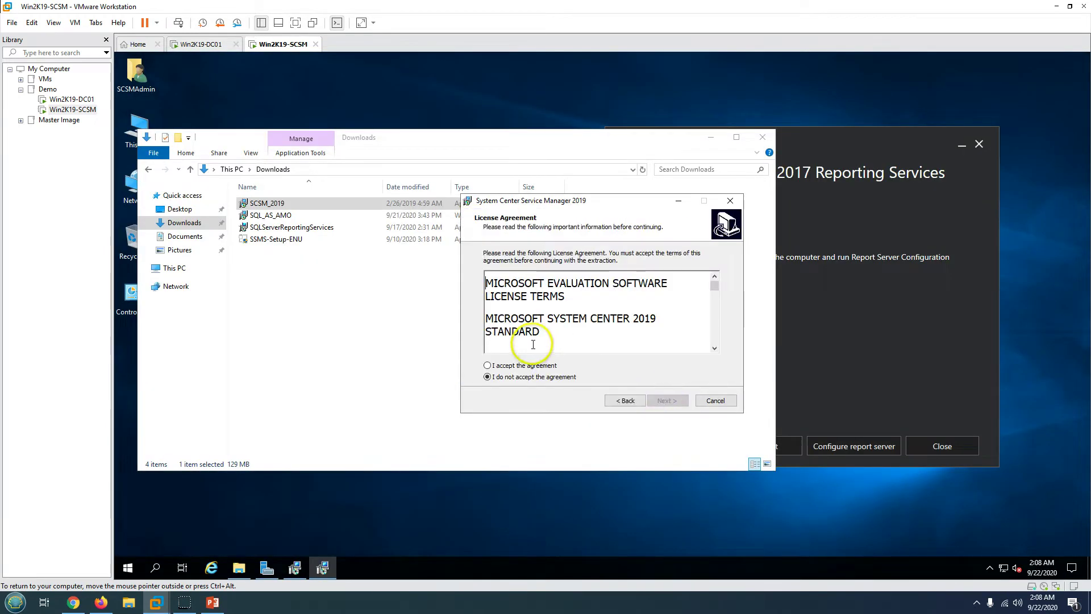
left_click(487, 365)
left_click(684, 404)
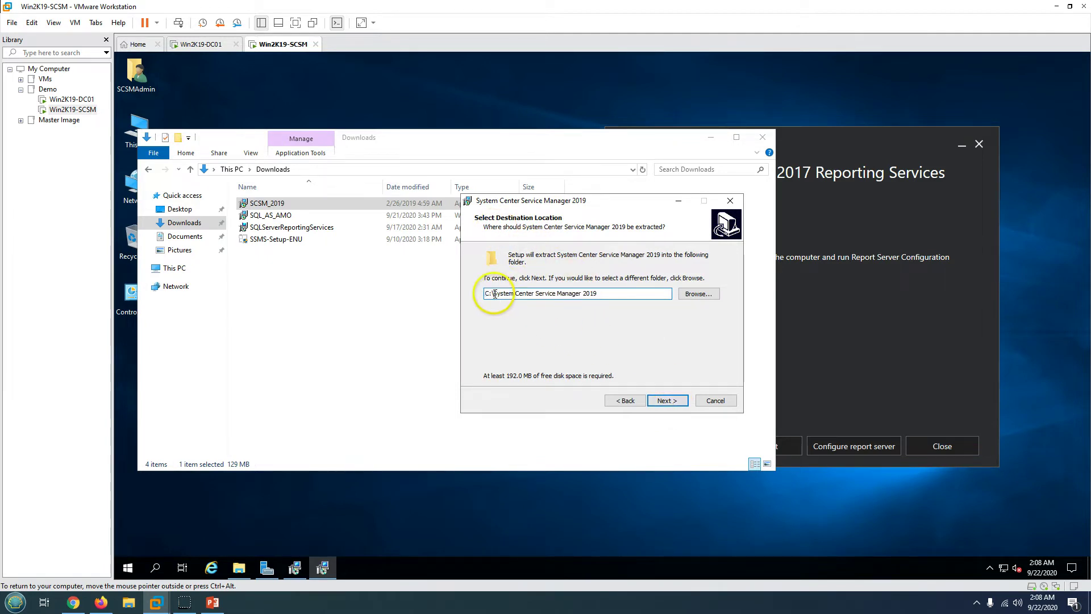
left_click_drag(494, 293, 611, 295)
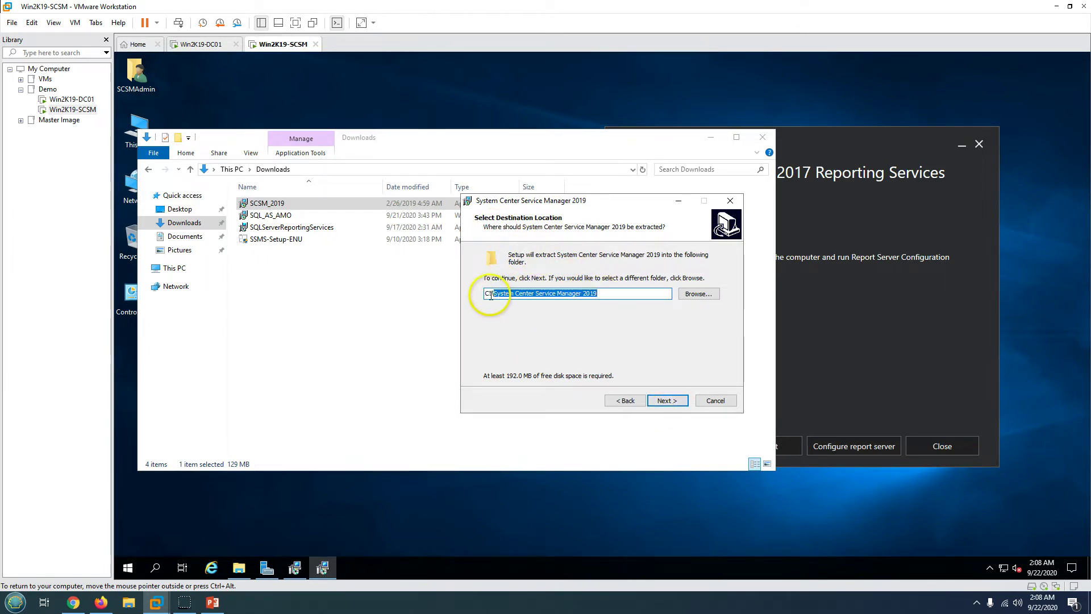
left_click(667, 401)
left_click(667, 401)
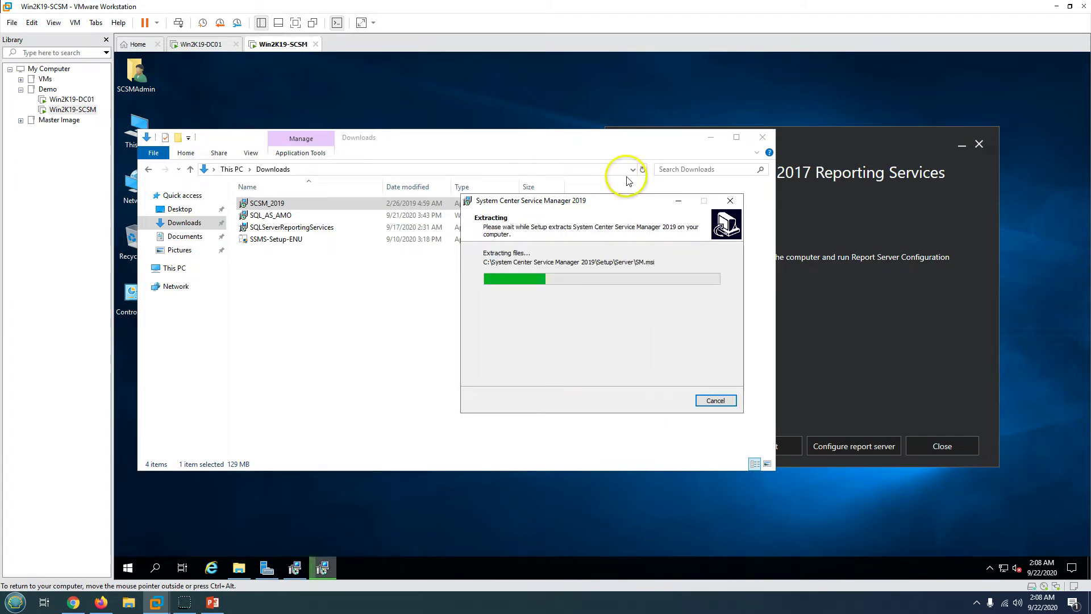
- Close Reporting Services setup, finish the SCSM wizard, and select SQLServerReportingServices and SSMS-Setup-ENU
left_click(890, 328)
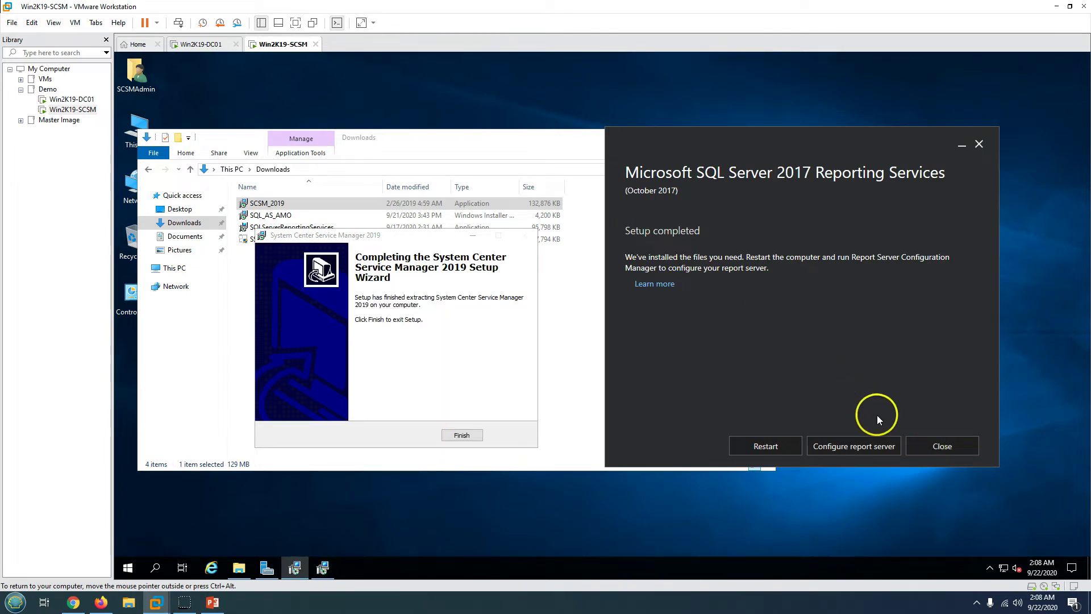
left_click(943, 447)
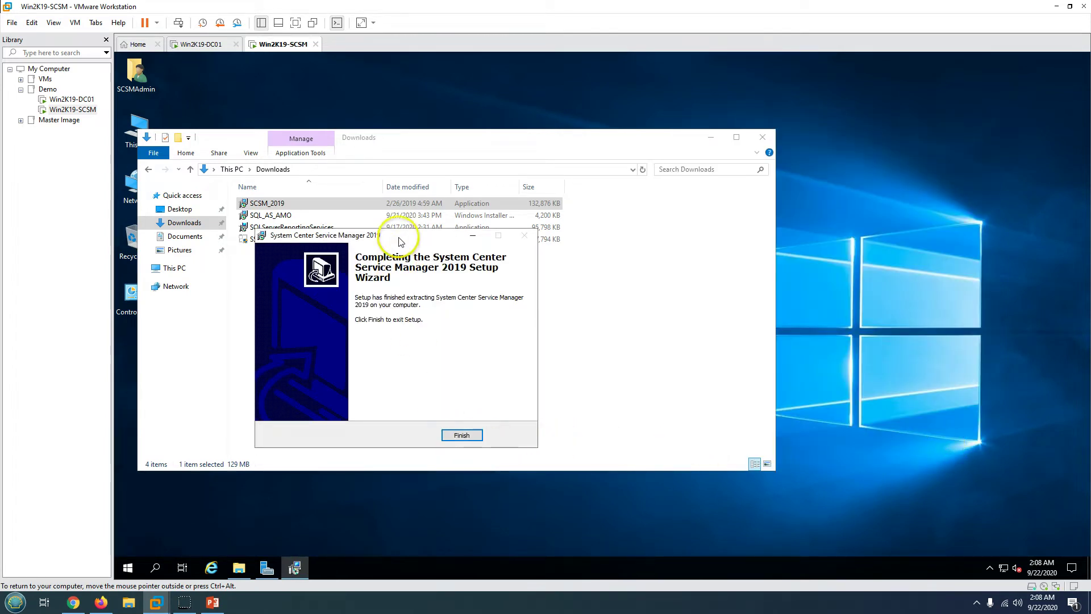
left_click_drag(398, 238, 691, 247)
left_click(753, 444)
left_click_drag(230, 211, 288, 233)
- Permanently delete the SQLServerReportingServices, SSMS-Setup-ENU and SCSM_2019 installers from Downloads
key("shift+Delete")
key("Return")
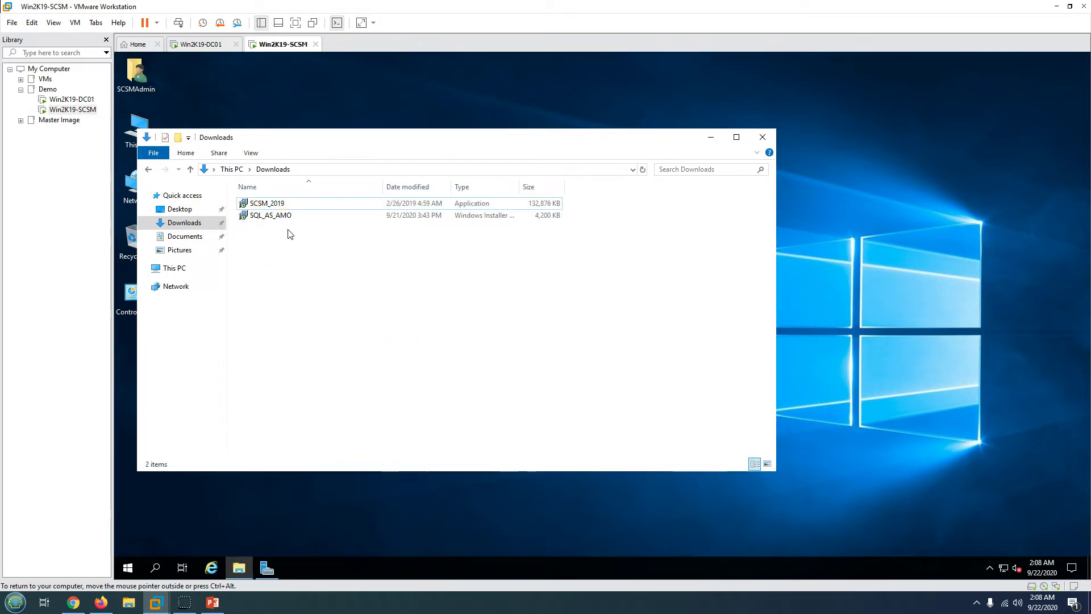
left_click(276, 206)
key("shift+Delete")
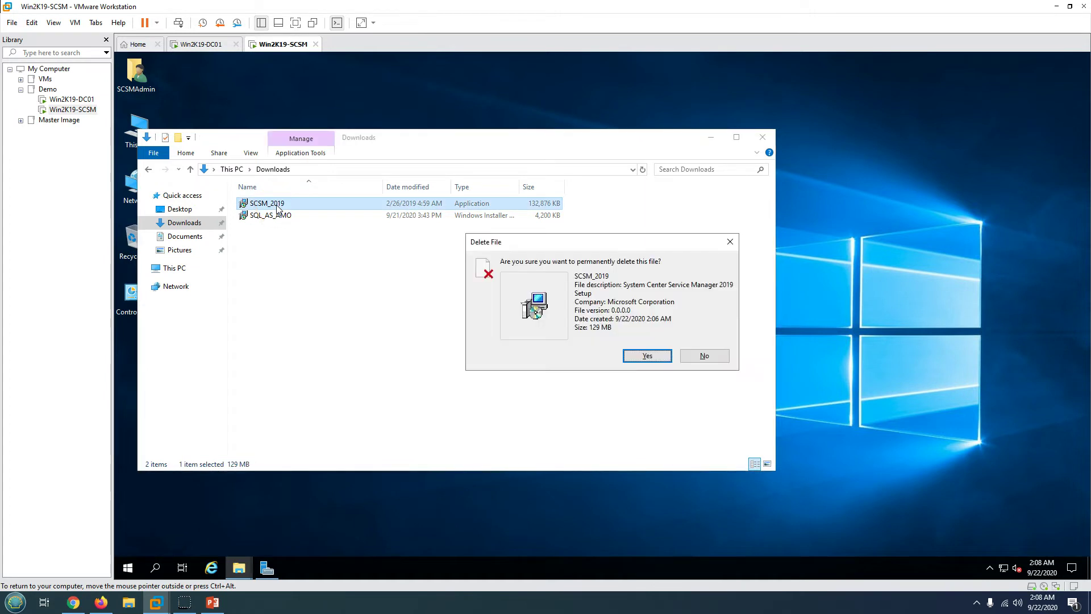
key("Return")
- Run SQL_AS_AMO, accept the license, and install SQL Server 2014 Analysis Management Objects
double_click(278, 205)
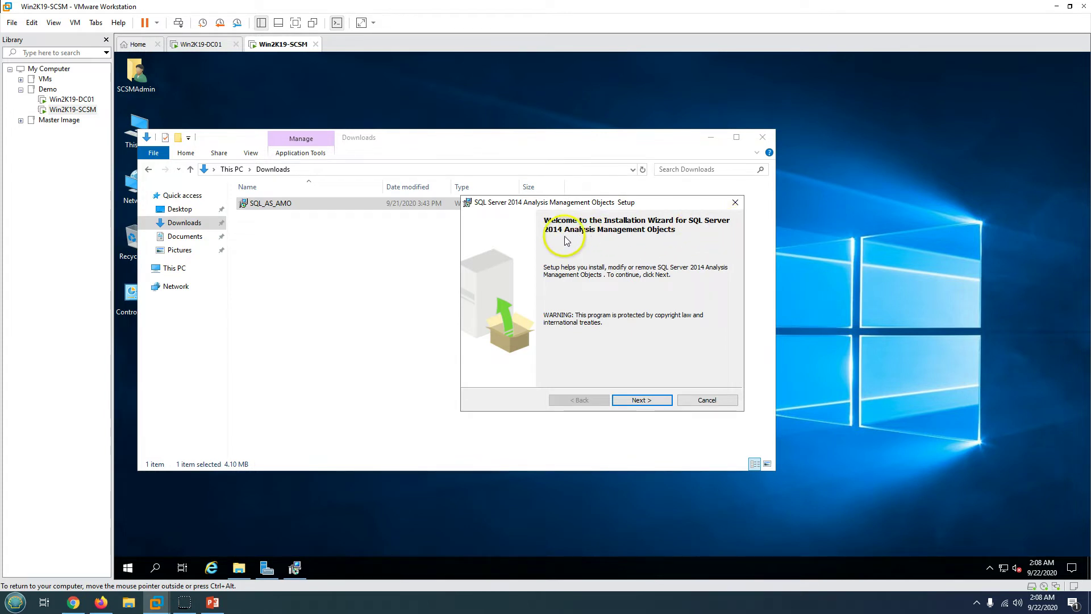
left_click(642, 400)
left_click(561, 360)
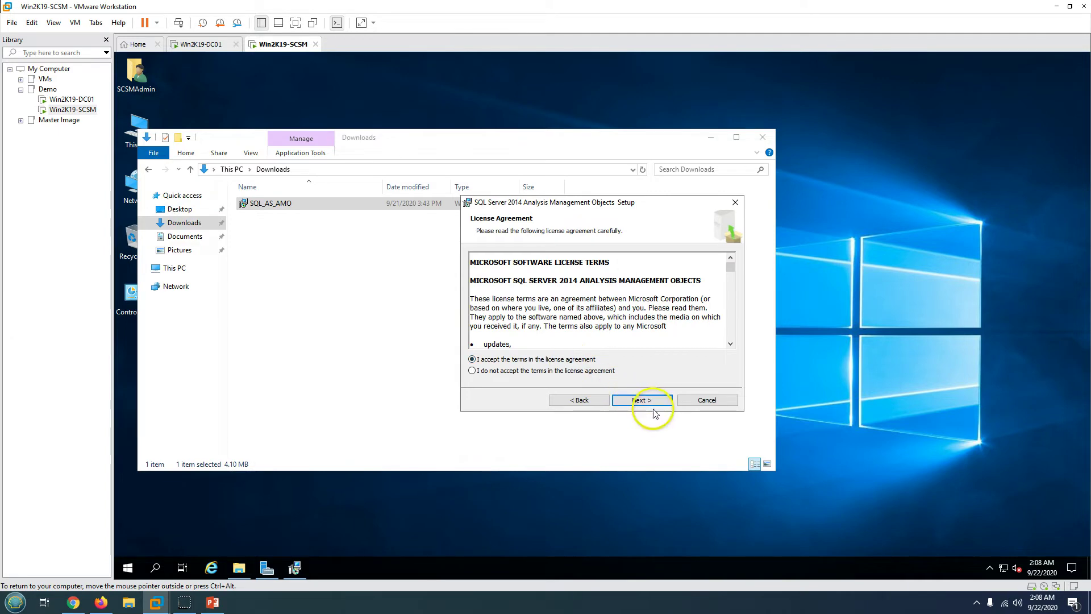
left_click(642, 401)
left_click(642, 401)
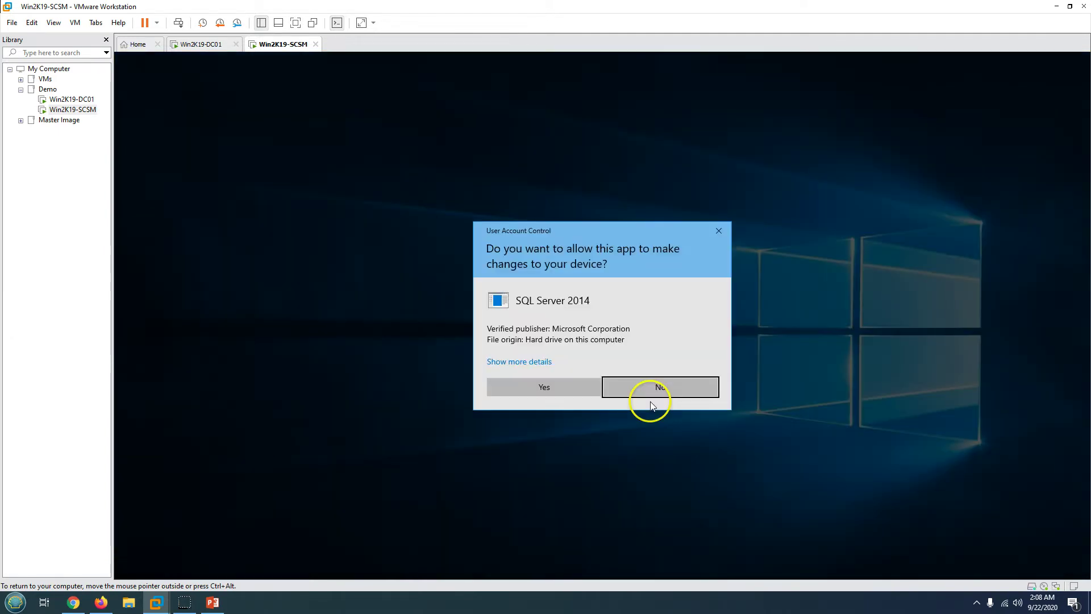
left_click(573, 388)
left_click_drag(585, 199, 753, 217)
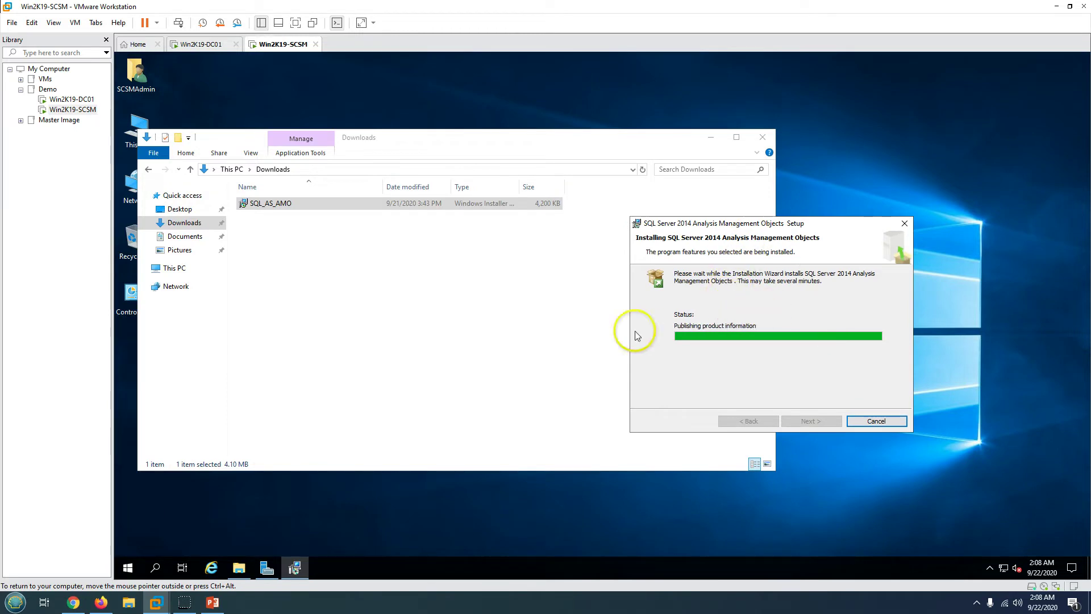
left_click(212, 602)
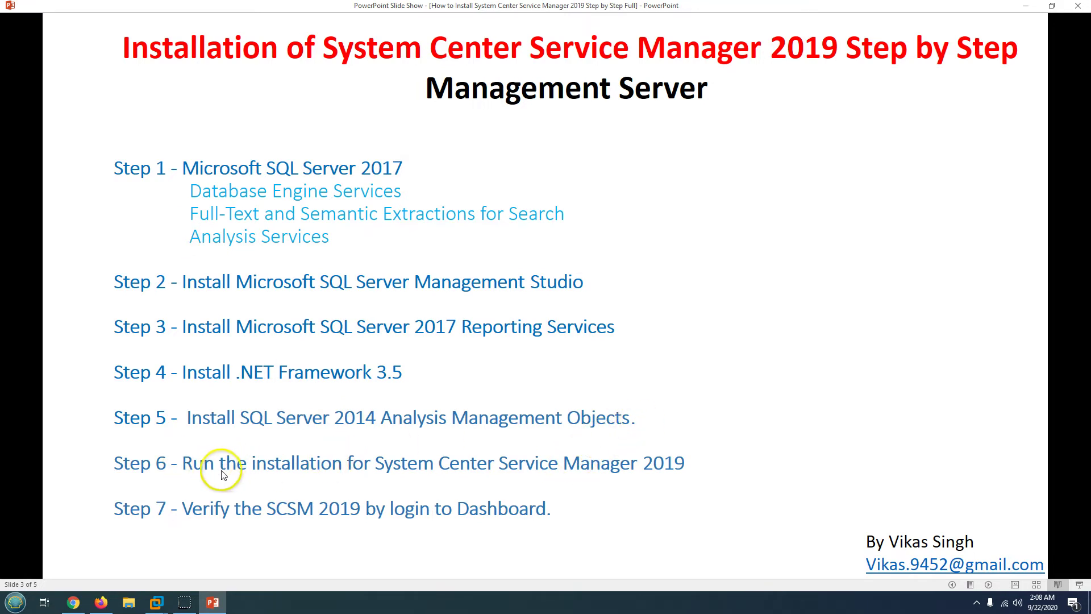
left_click(211, 600)
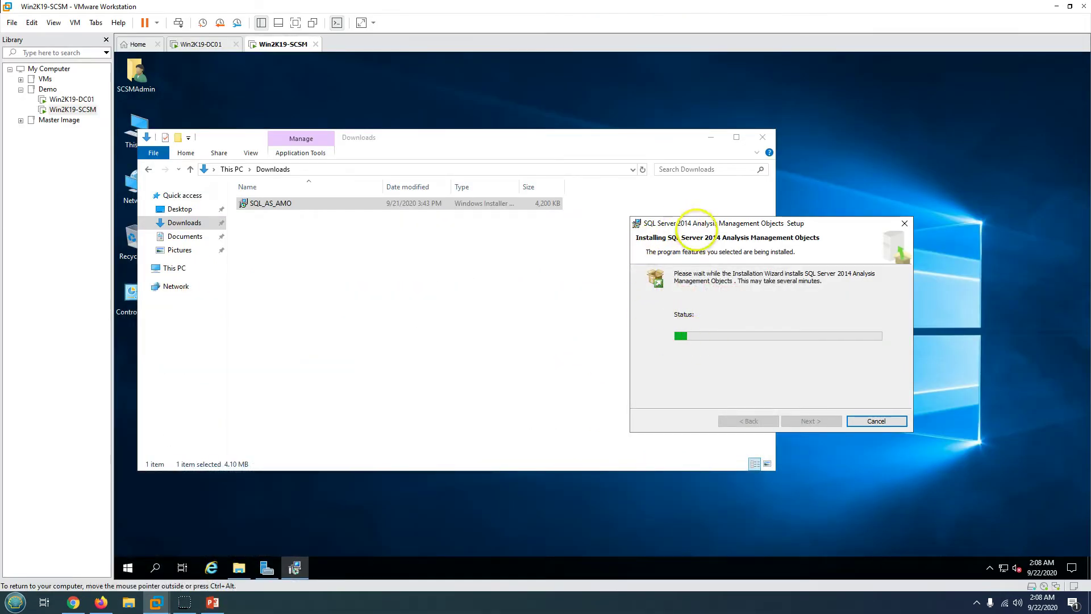
left_click_drag(696, 229, 701, 231)
left_click(341, 343)
left_click(868, 329)
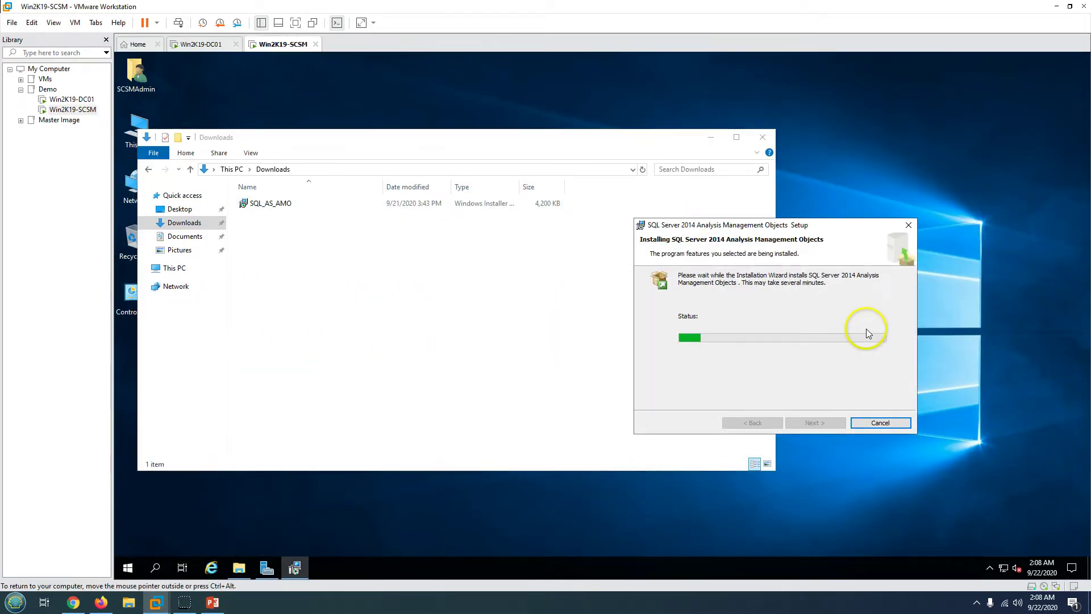
left_click_drag(694, 218, 775, 267)
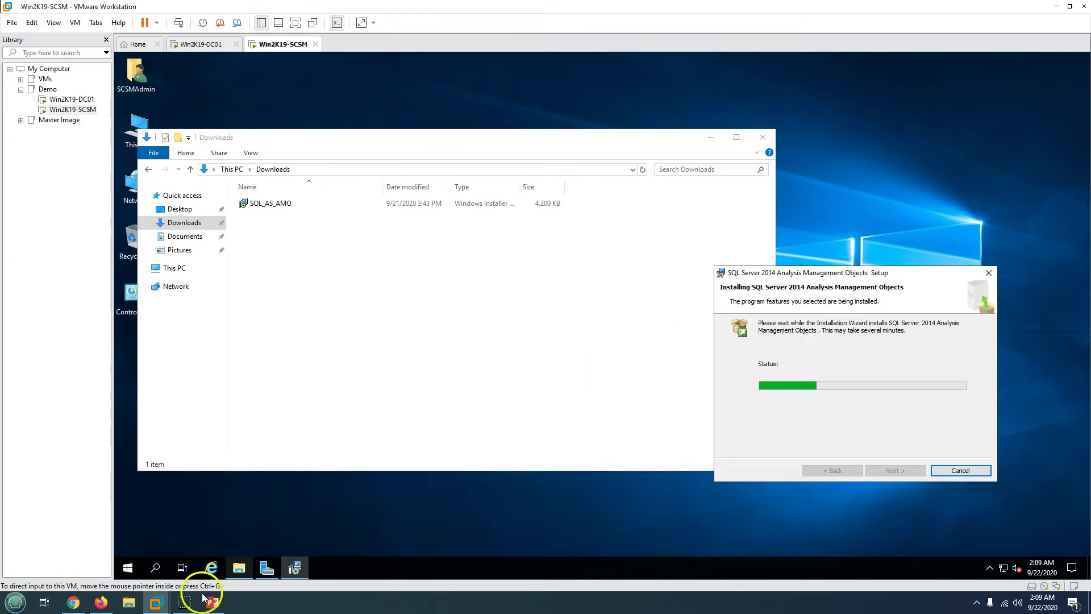
- Close the completed AMO setup and permanently delete the SQL_AS_AMO file
left_click(958, 435)
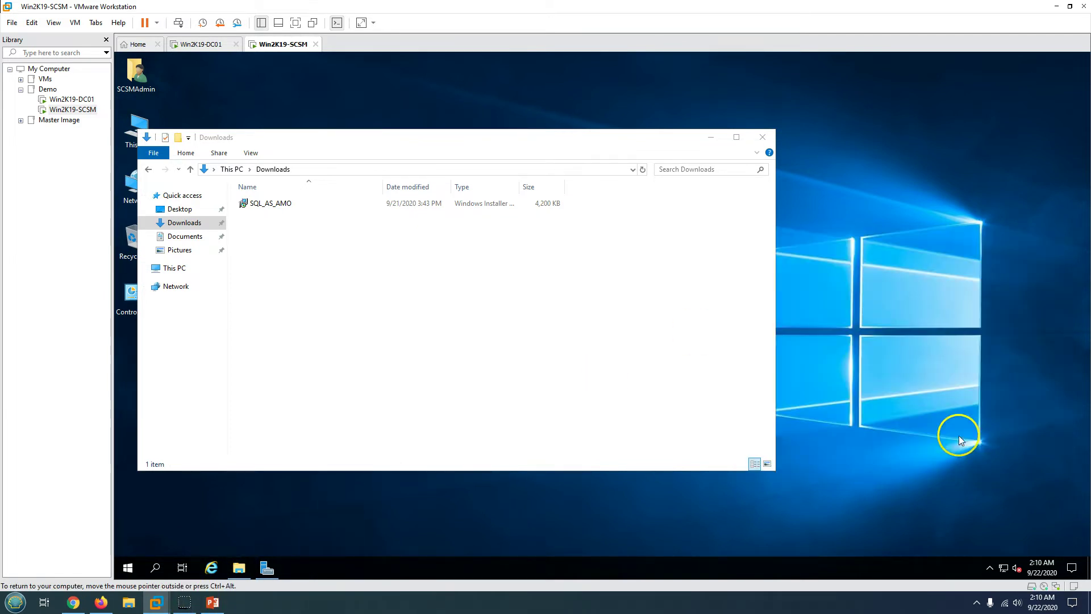
left_click(284, 204)
key("shift+Delete")
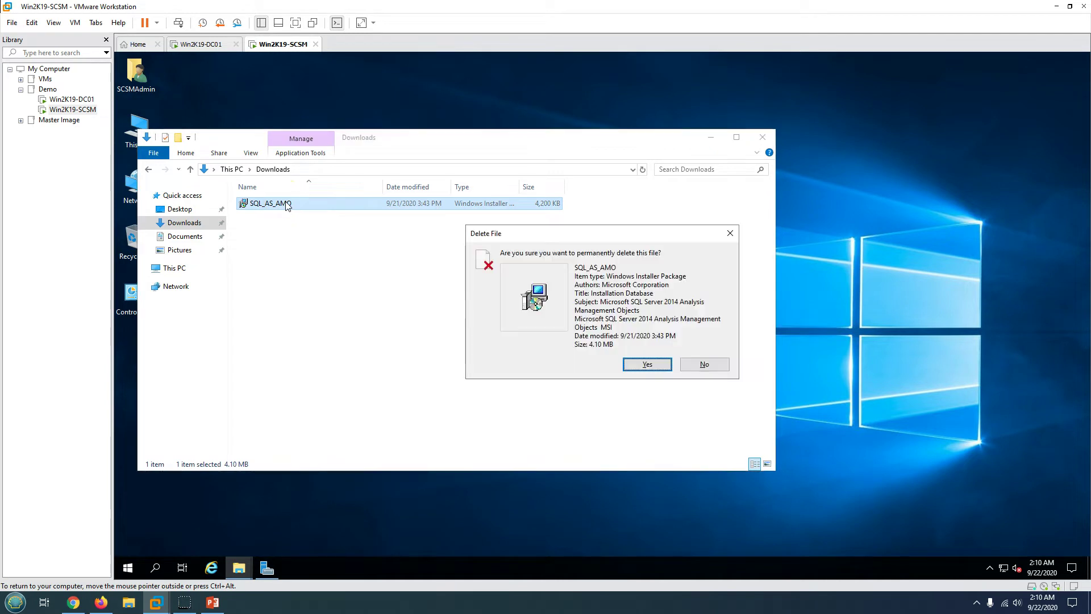
key("Return")
- Eject the SqlSetup DVD from This PC and open the guest Start menu
left_click(174, 268)
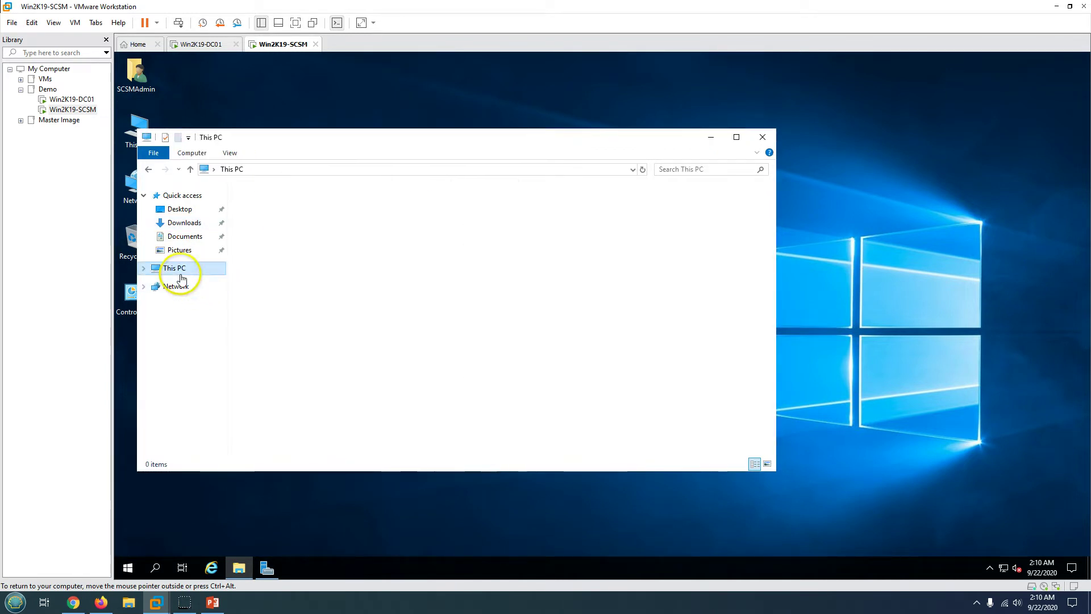
right_click(427, 322)
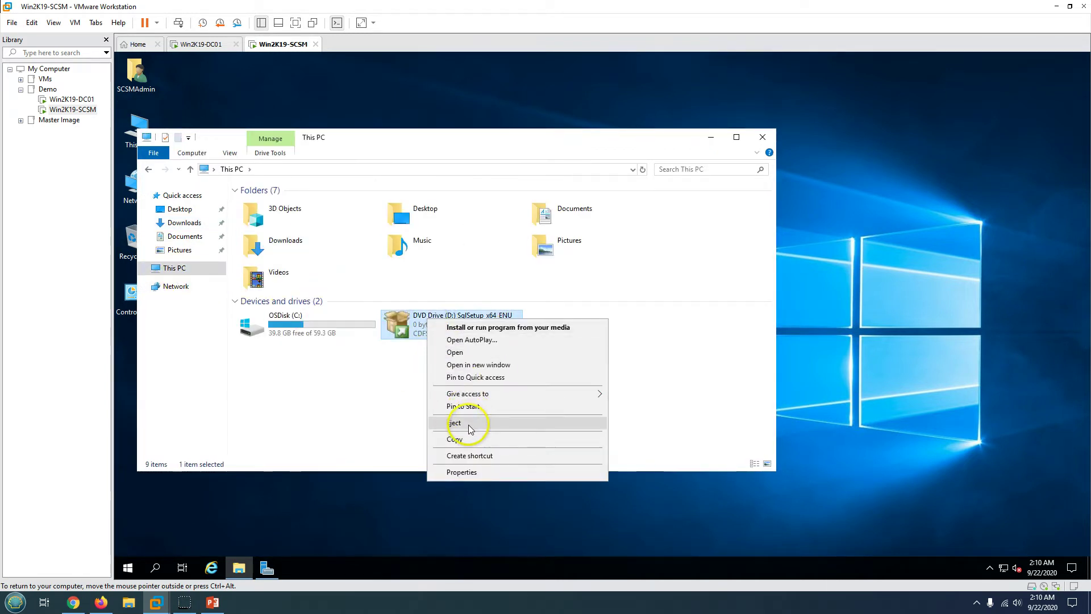
left_click(467, 427)
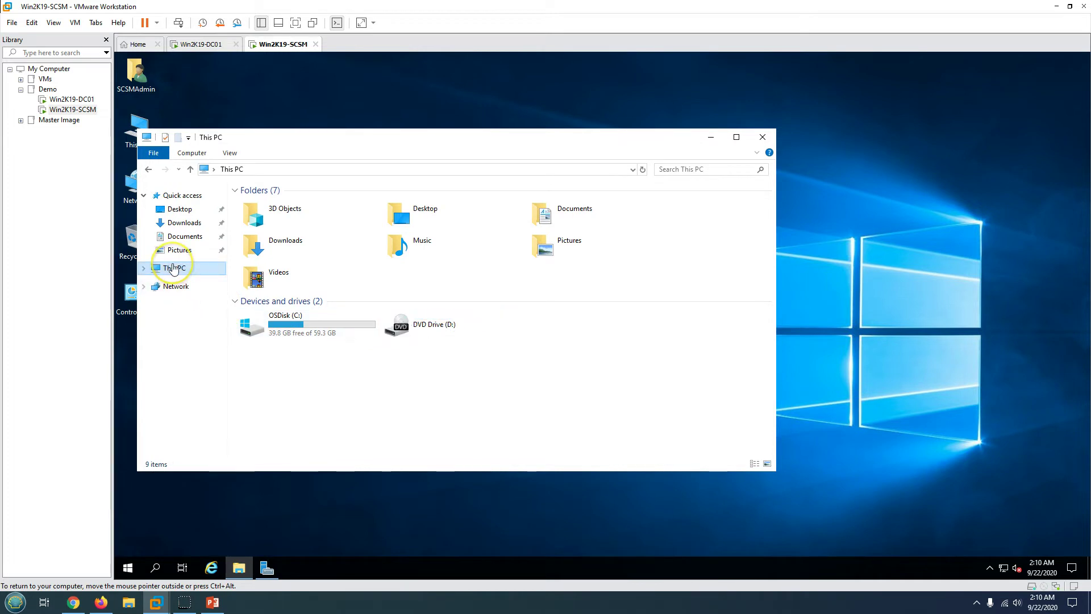
left_click(130, 567)
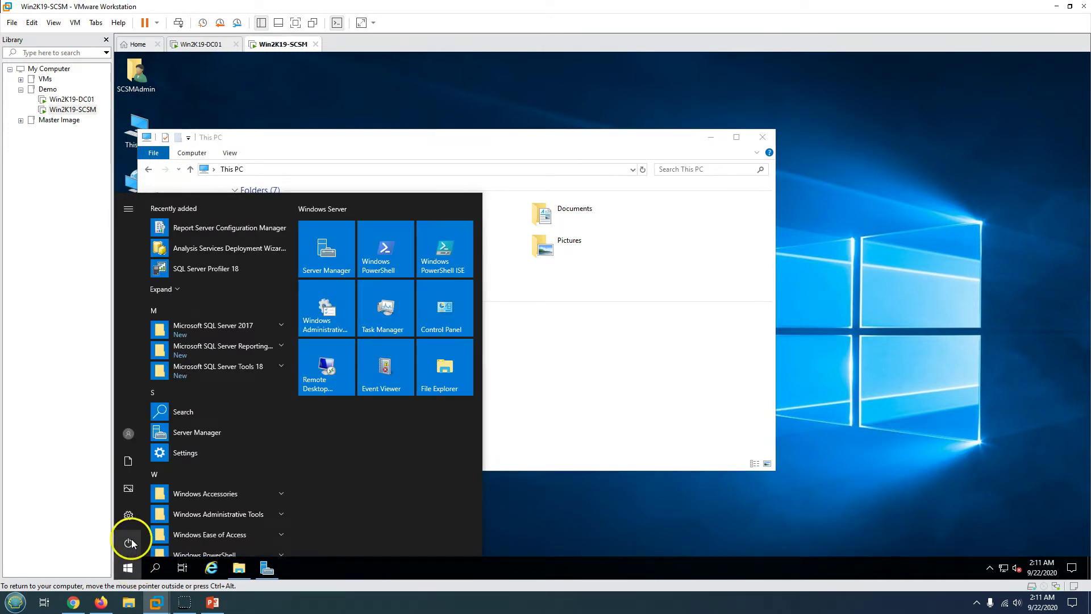
- Restart the Windows Server guest from the Start menu power options, confirming with Continue
left_click(128, 543)
left_click(156, 515)
left_click(284, 515)
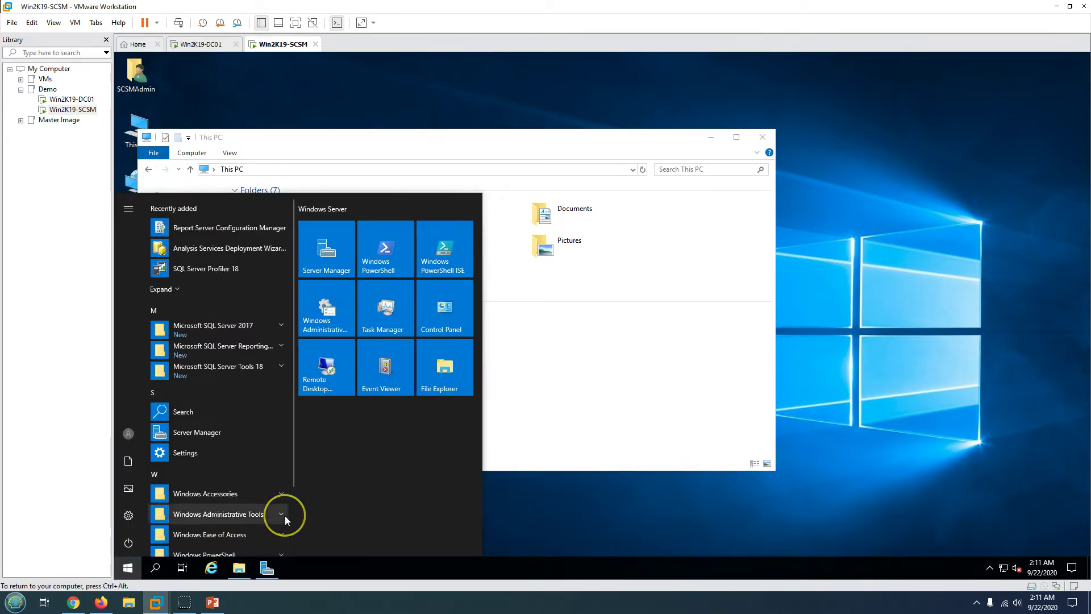
left_click(214, 603)
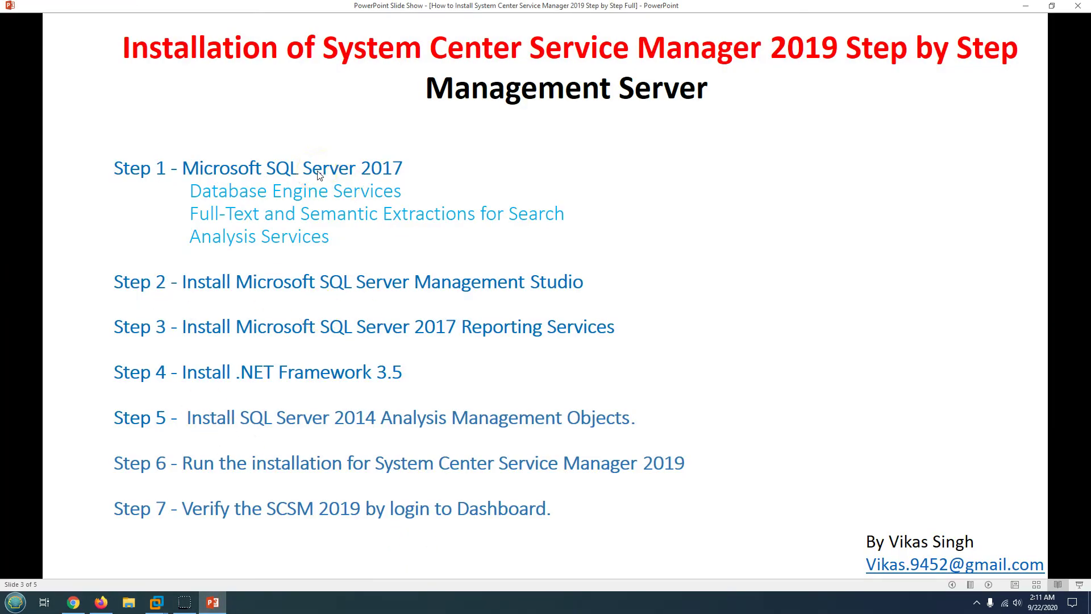
left_click(213, 602)
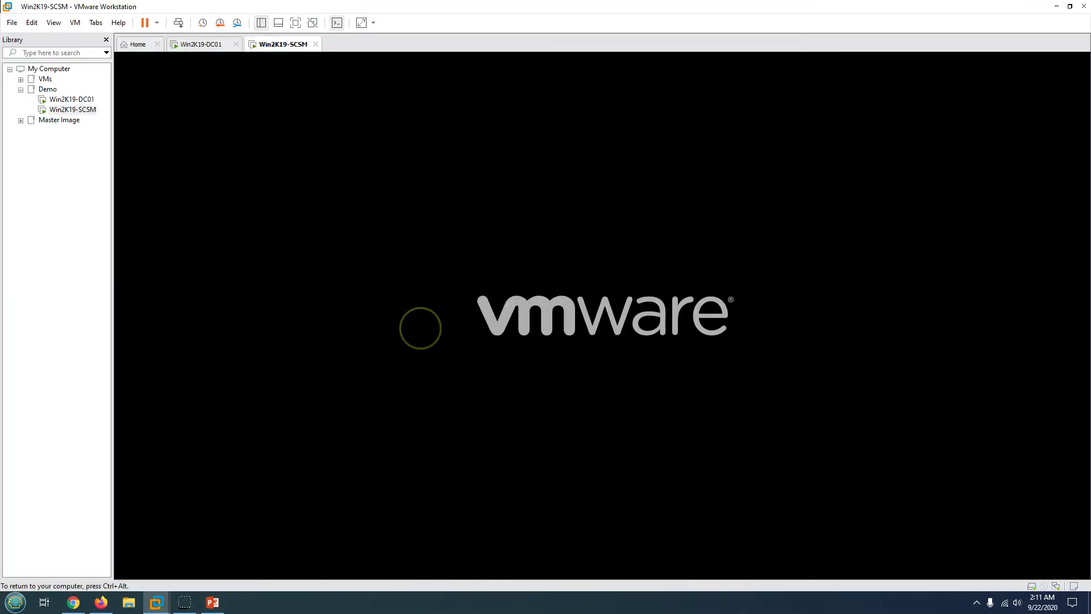
- Boot Windows Server from Boot Manager and sign in as SCSMAdmin with the account password
key("ctrl+alt")
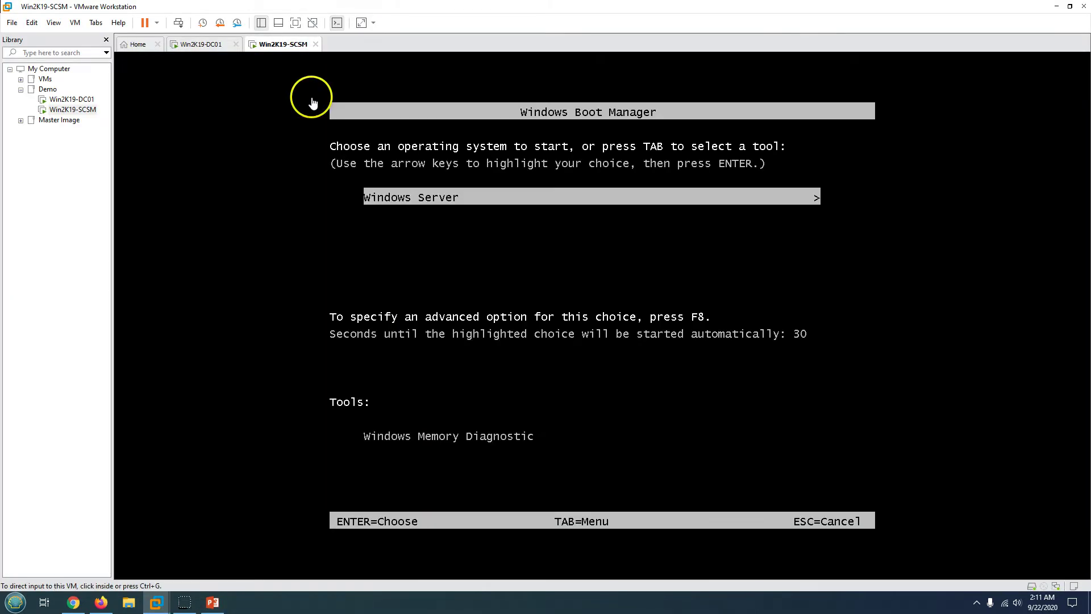
left_click(407, 167)
key("Return")
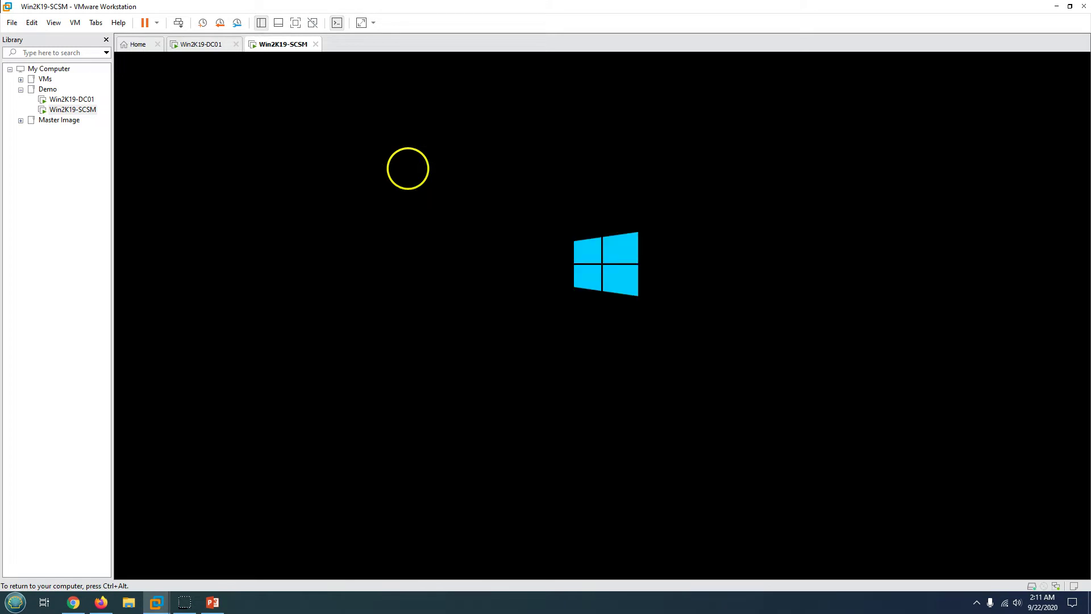
key("ctrl+alt")
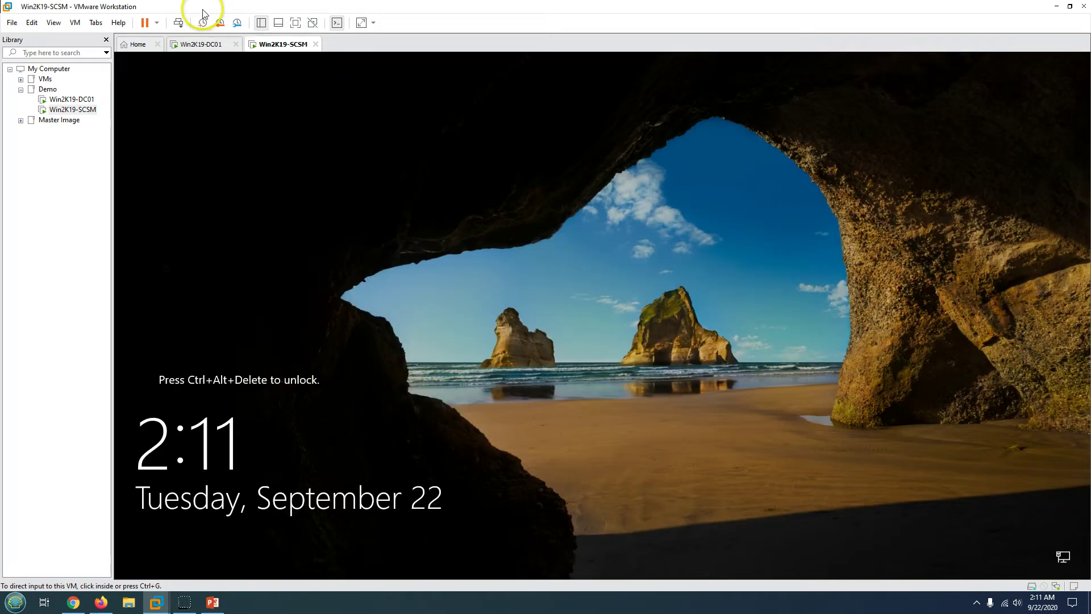
left_click(400, 226)
type("P")
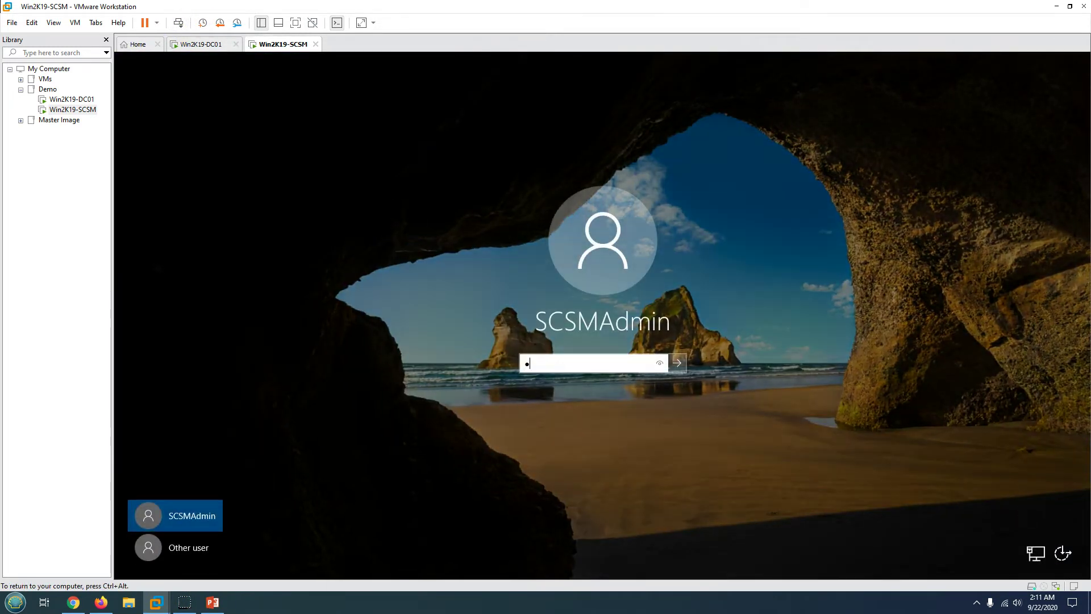
key("Return")
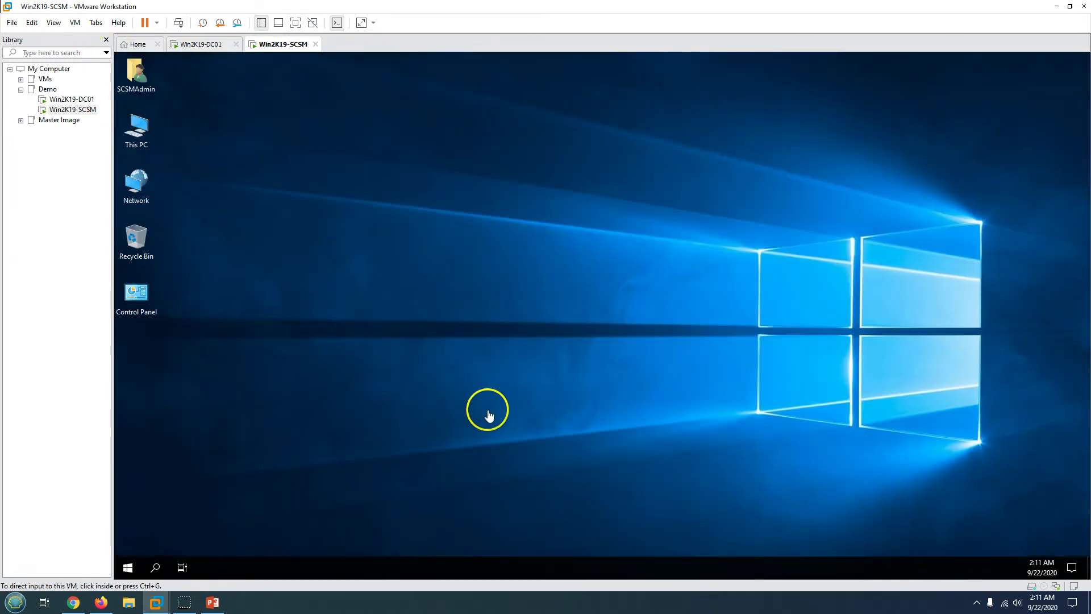
- Run Setup from C:\System Center Service Manager 2019 as administrator and bring its wizard forward
left_click(238, 568)
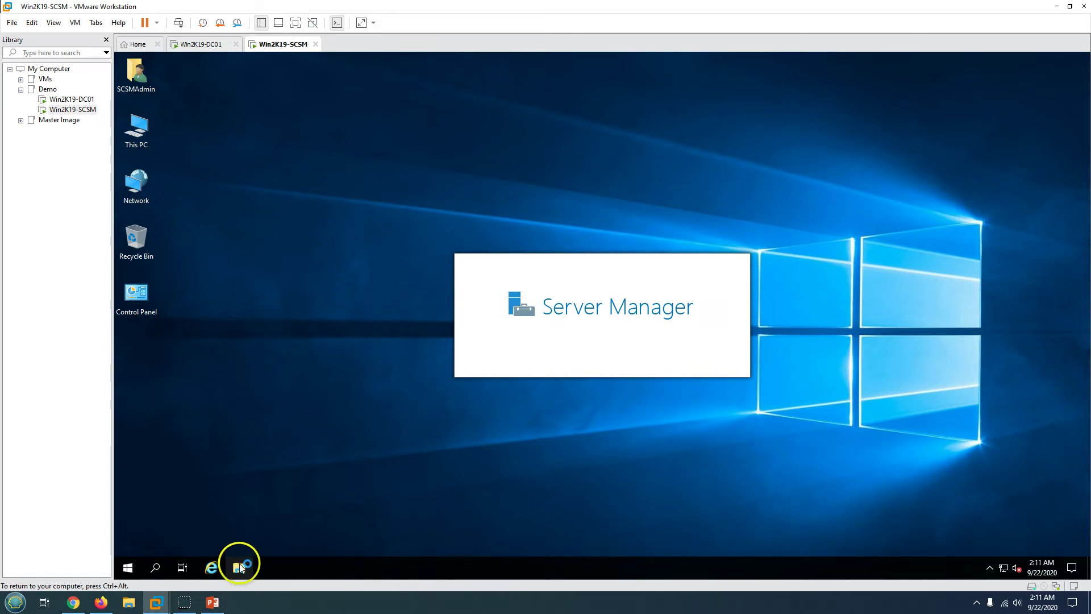
left_click(182, 269)
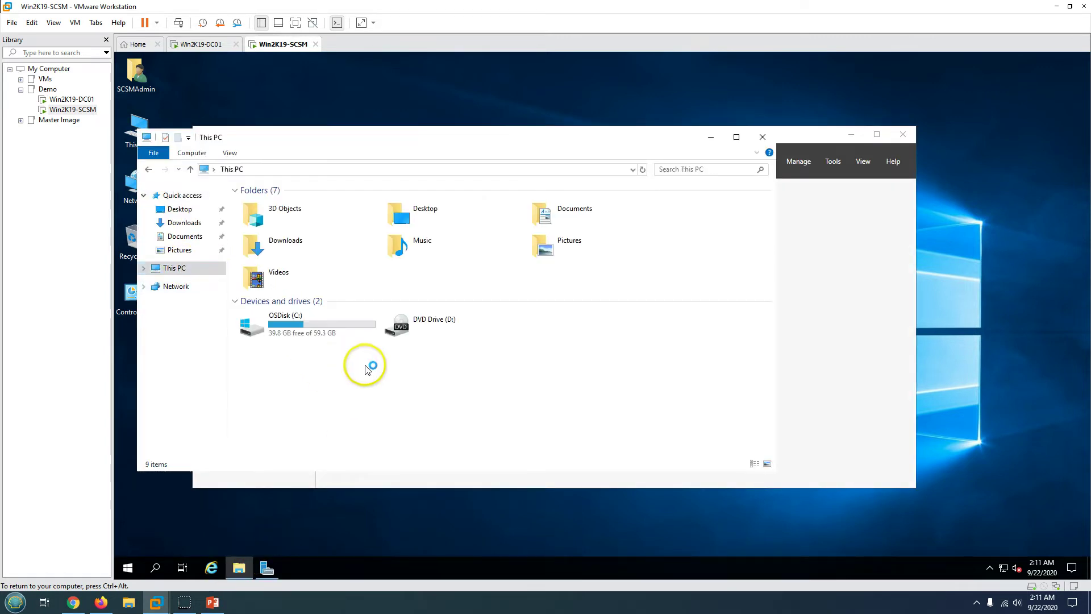
double_click(279, 318)
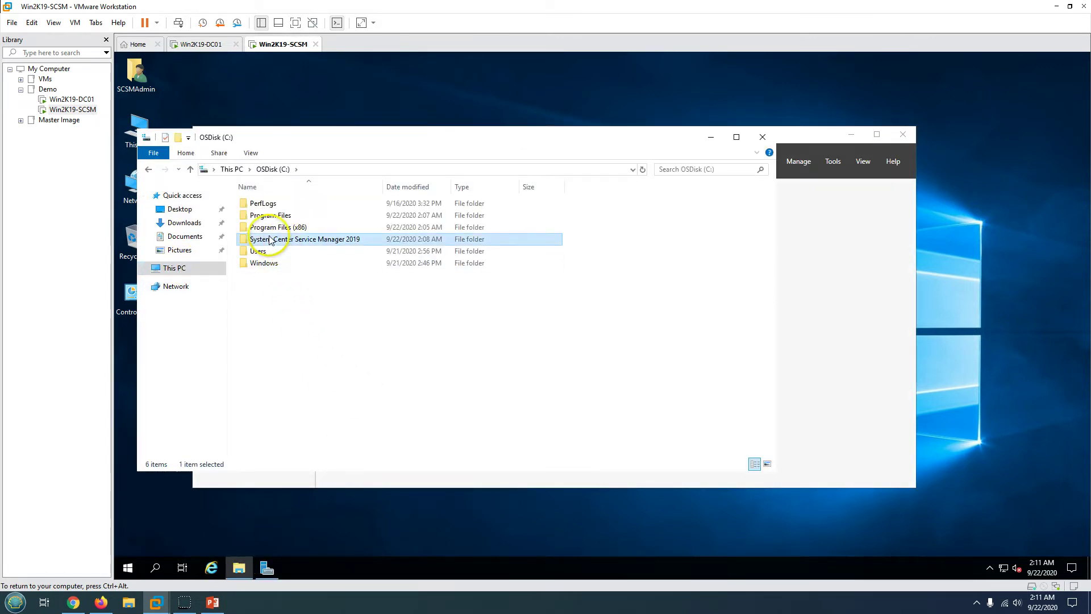
double_click(299, 239)
double_click(255, 240)
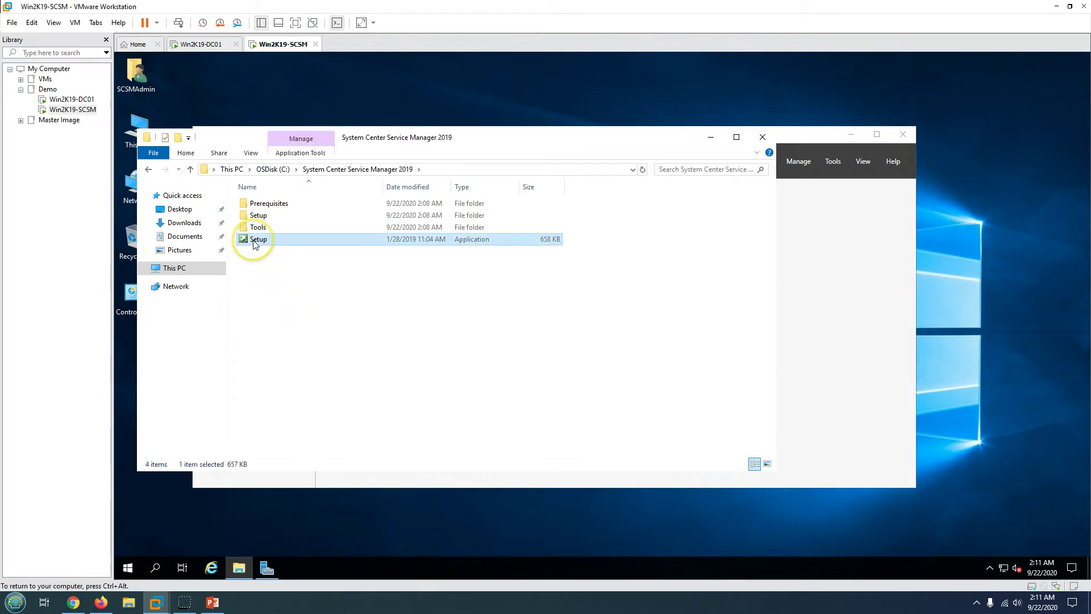
left_click(517, 389)
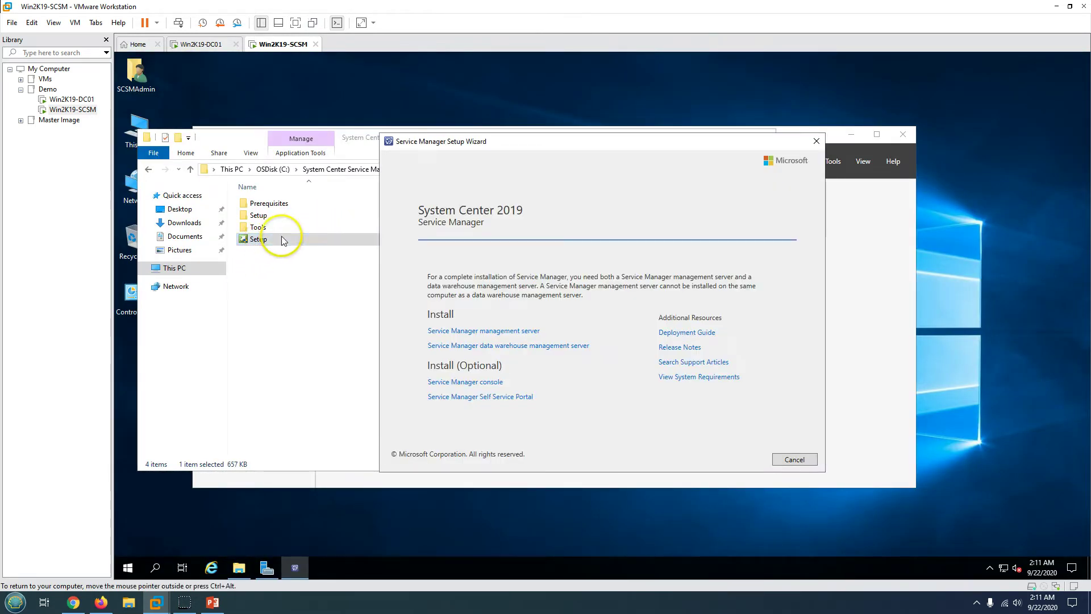
left_click(889, 149)
left_click(850, 134)
left_click_drag(651, 149, 701, 147)
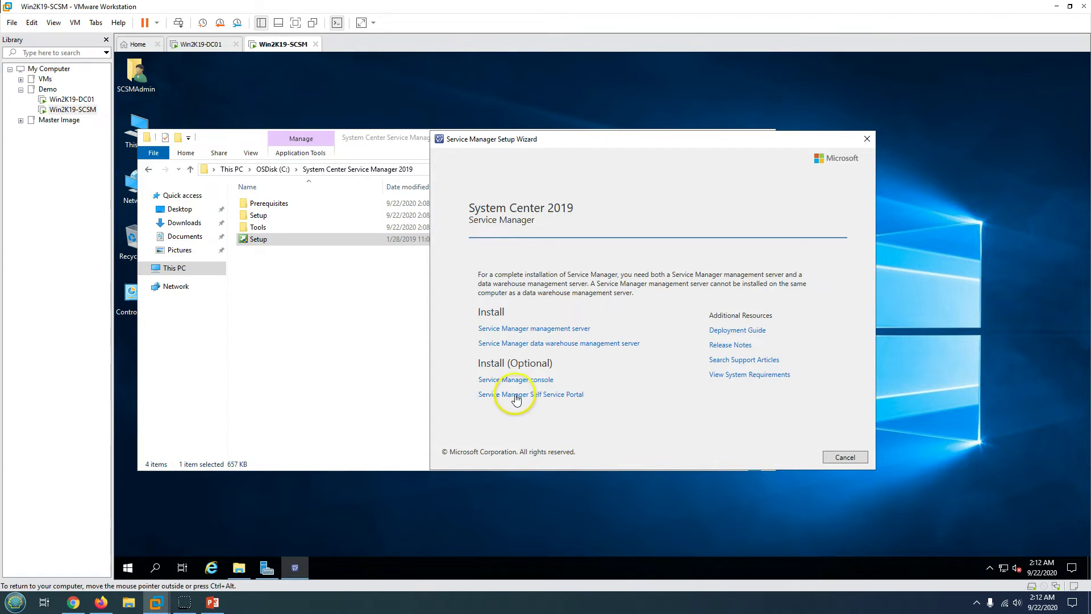
- Choose the management server install for organization Labs Hands On, evaluation edition, with license accepted
left_click(548, 333)
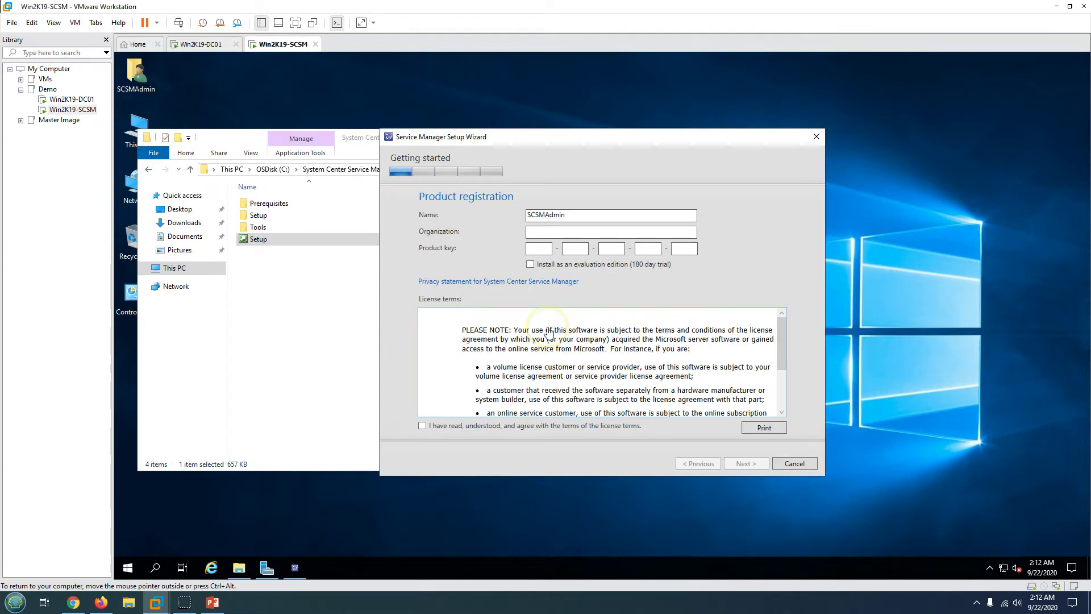
left_click(556, 232)
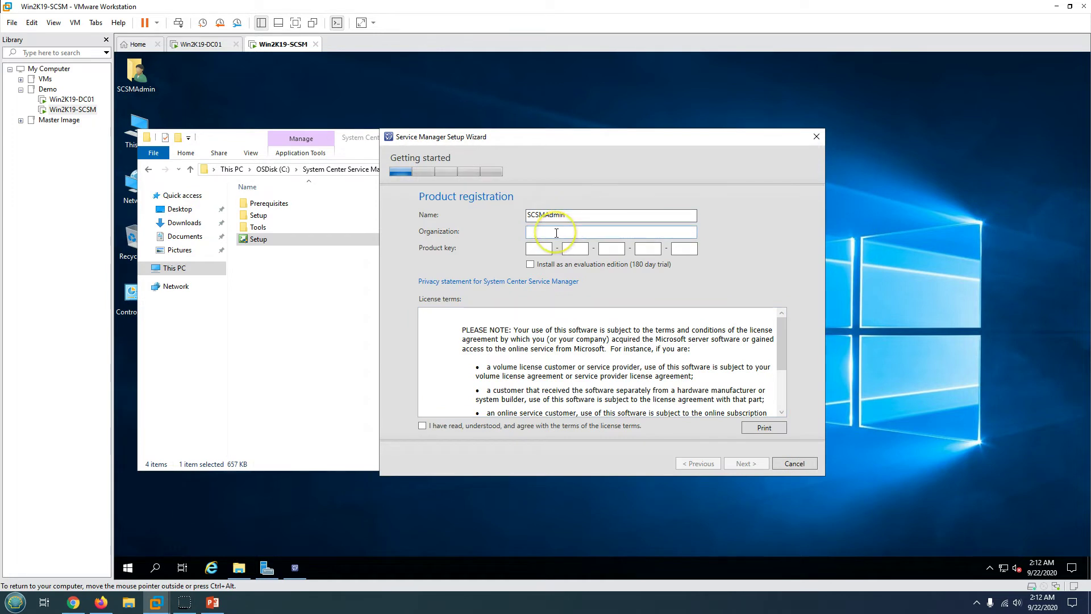
left_click_drag(577, 214, 516, 215)
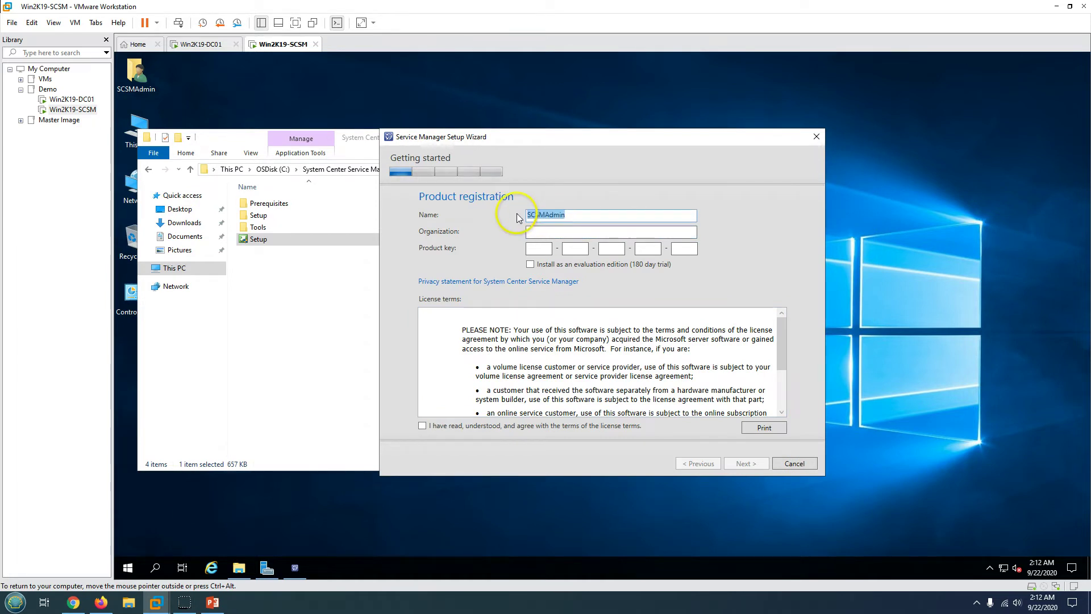
left_click(550, 230)
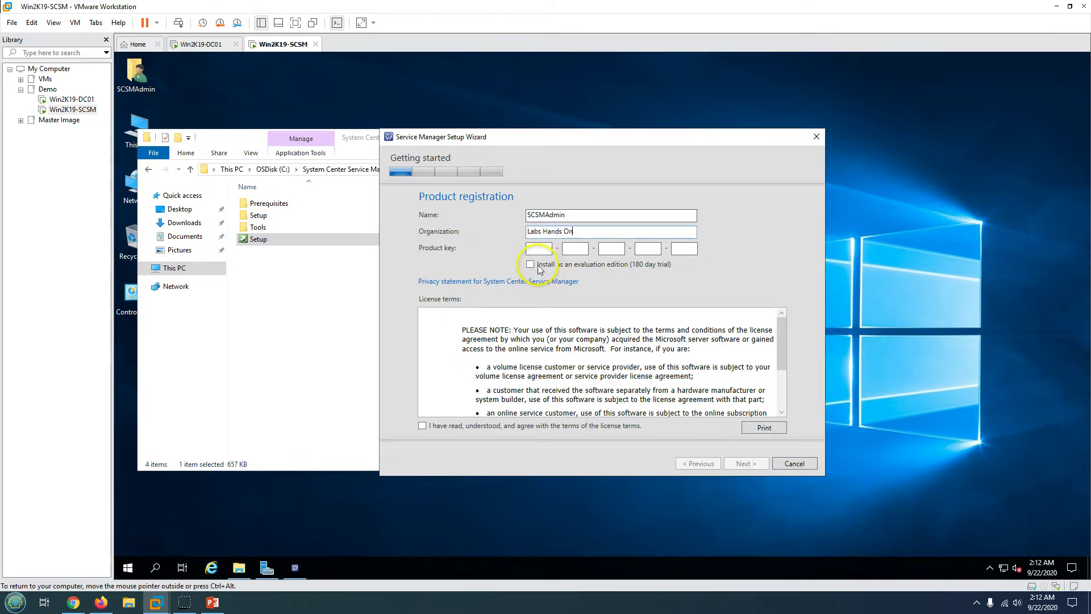
left_click(532, 265)
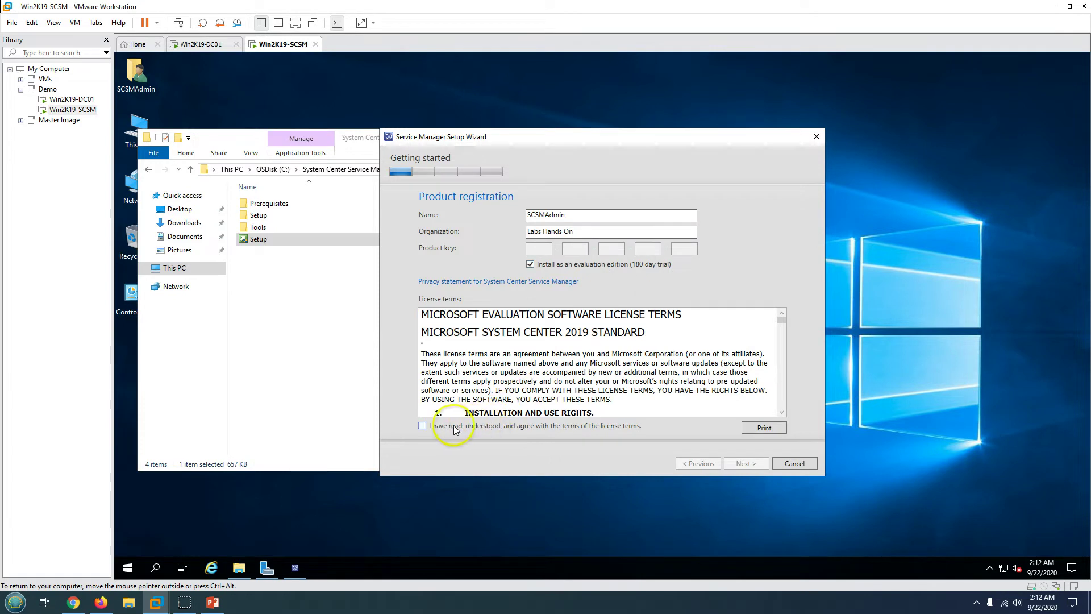
left_click(422, 425)
- Keep the default installation location and run the prerequisite check
left_click(745, 464)
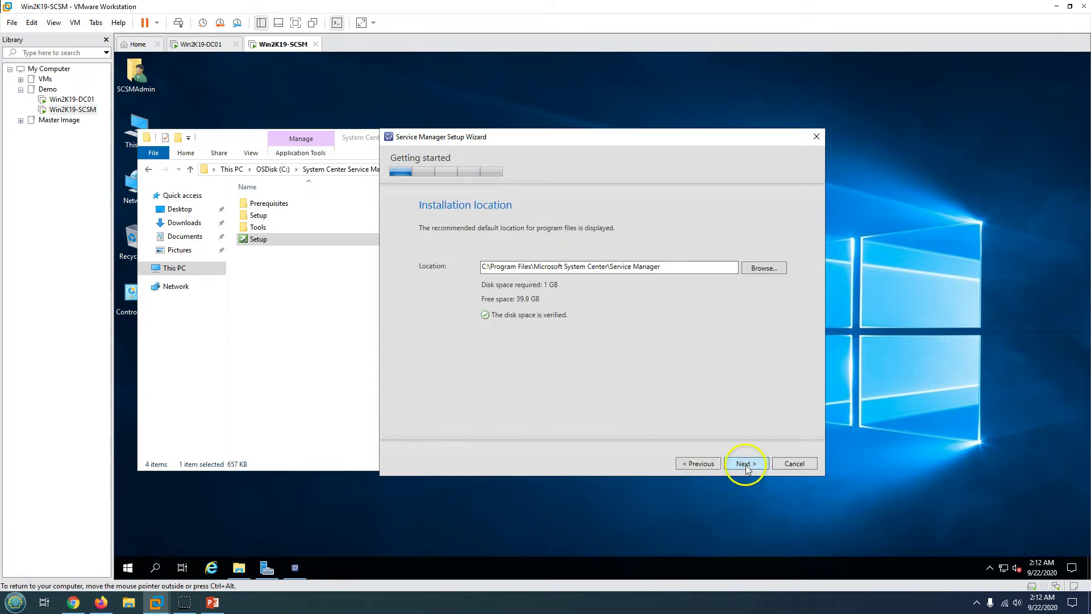
triple_click(674, 267)
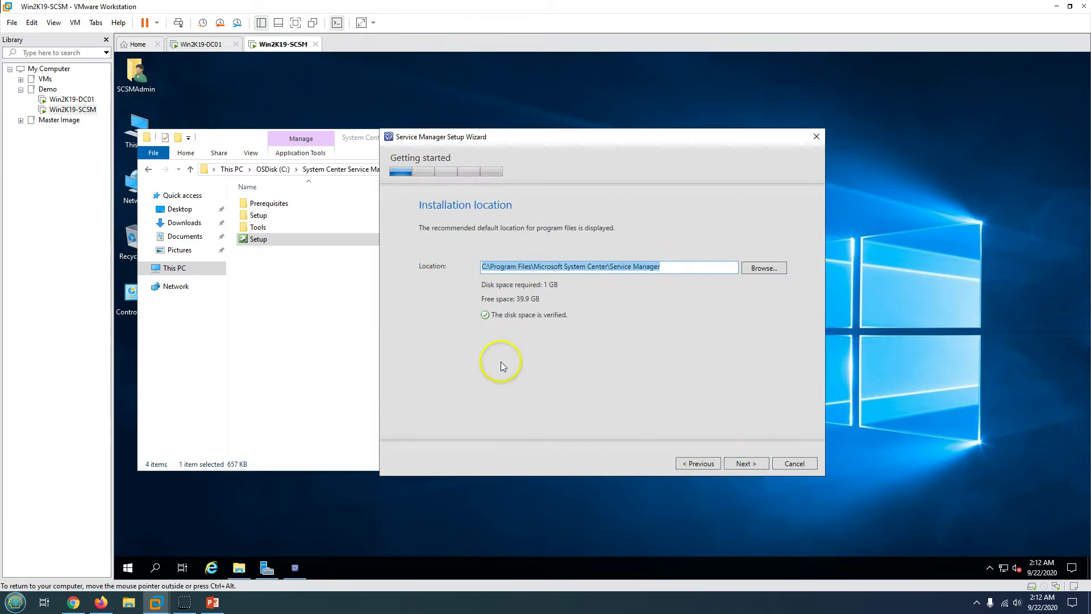
left_click(746, 463)
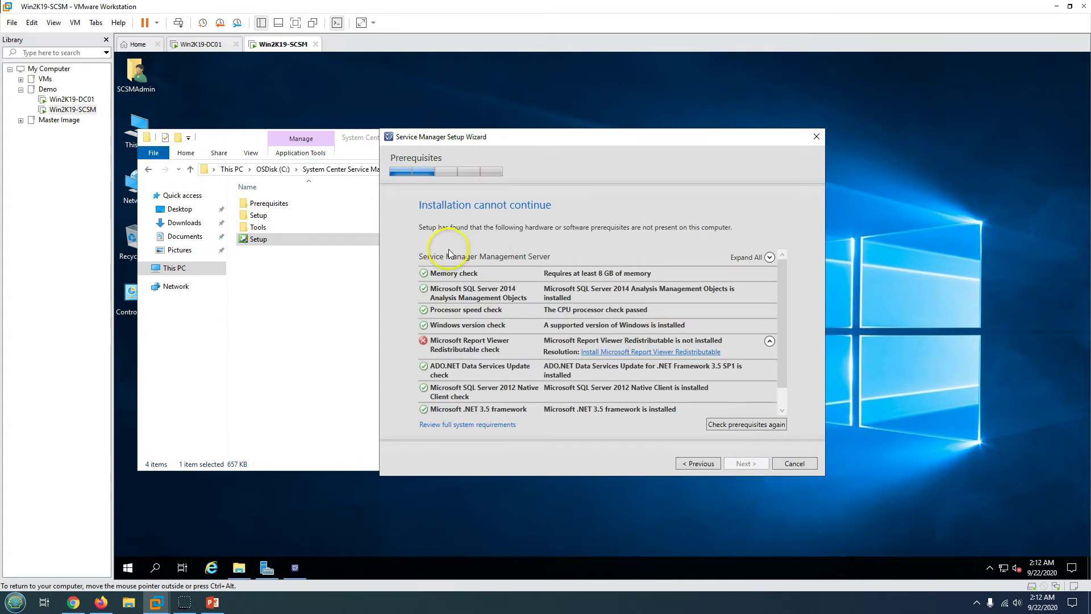
- Start the Report Viewer Redistributable 2008 setup, accept its license and install it
scroll(477, 353, "down", 1)
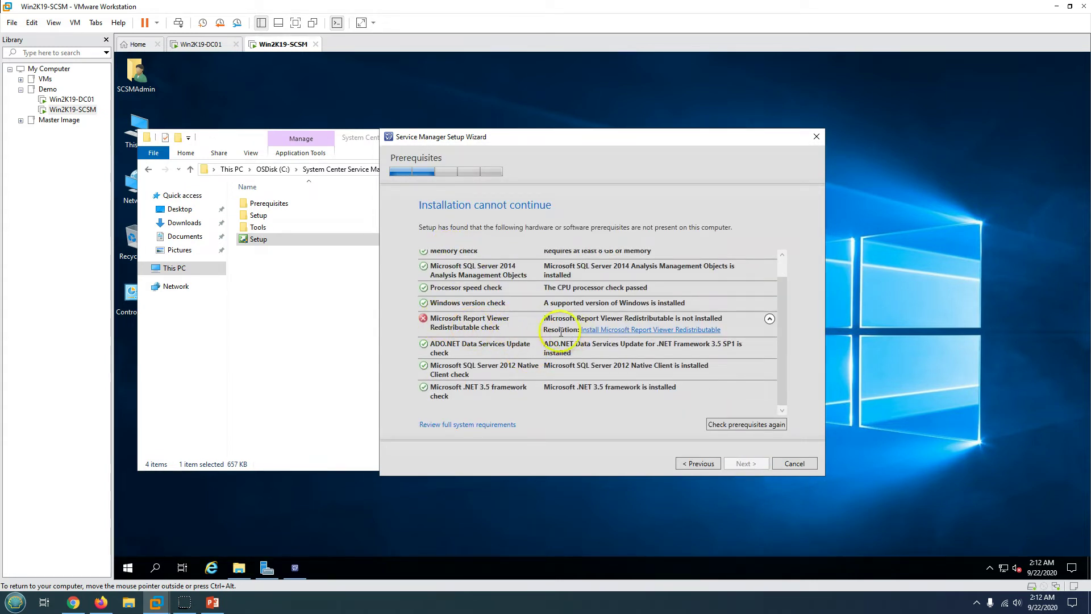
scroll(527, 359, "up", 1)
scroll(531, 354, "down", 1)
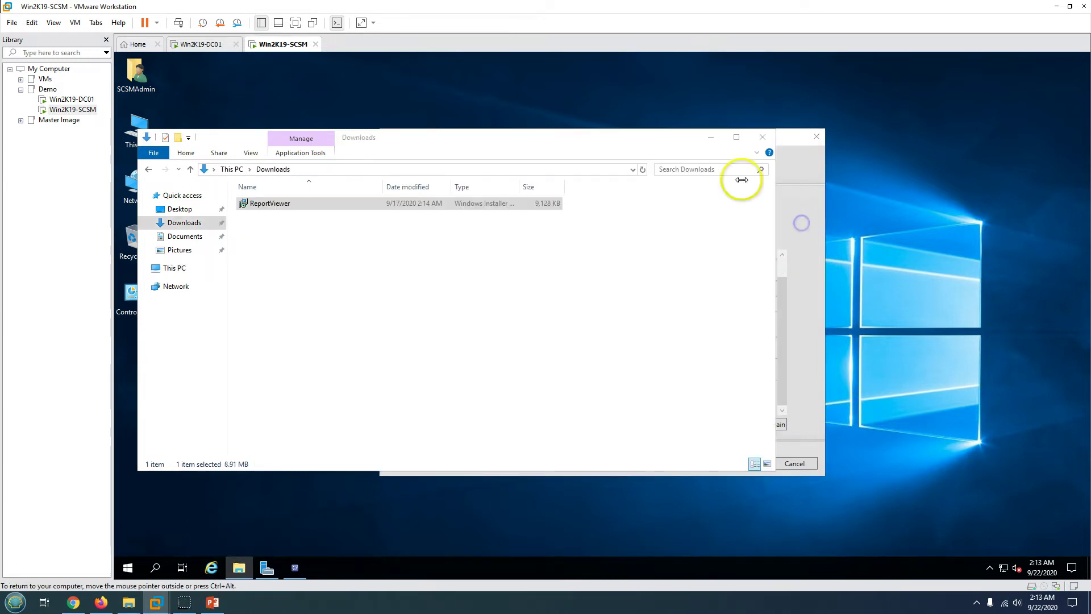
left_click(713, 138)
left_click(782, 255)
left_click(639, 339)
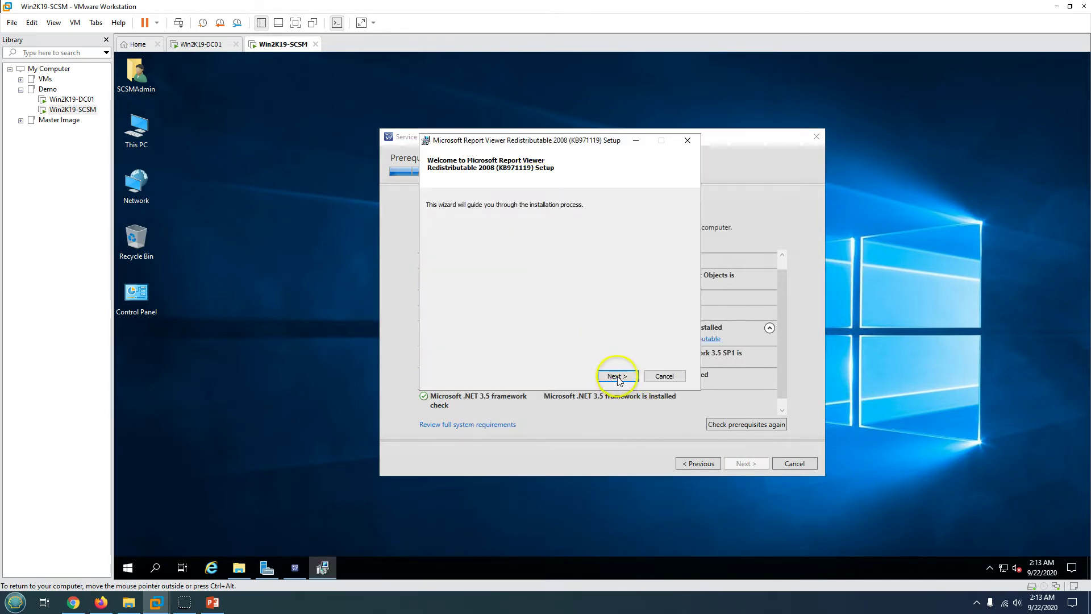
left_click(617, 376)
left_click(486, 352)
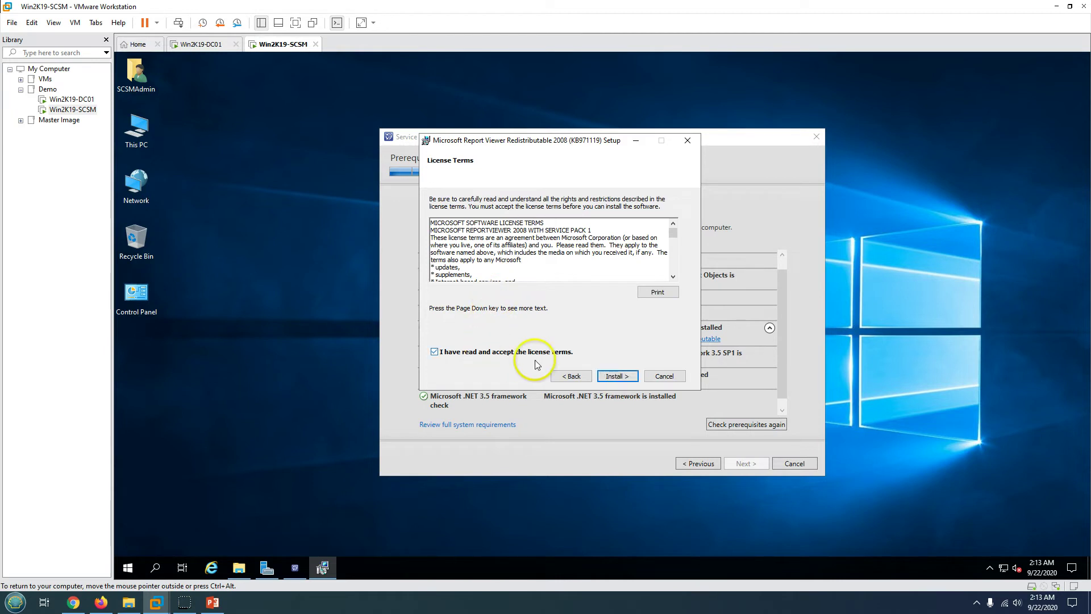
left_click(616, 376)
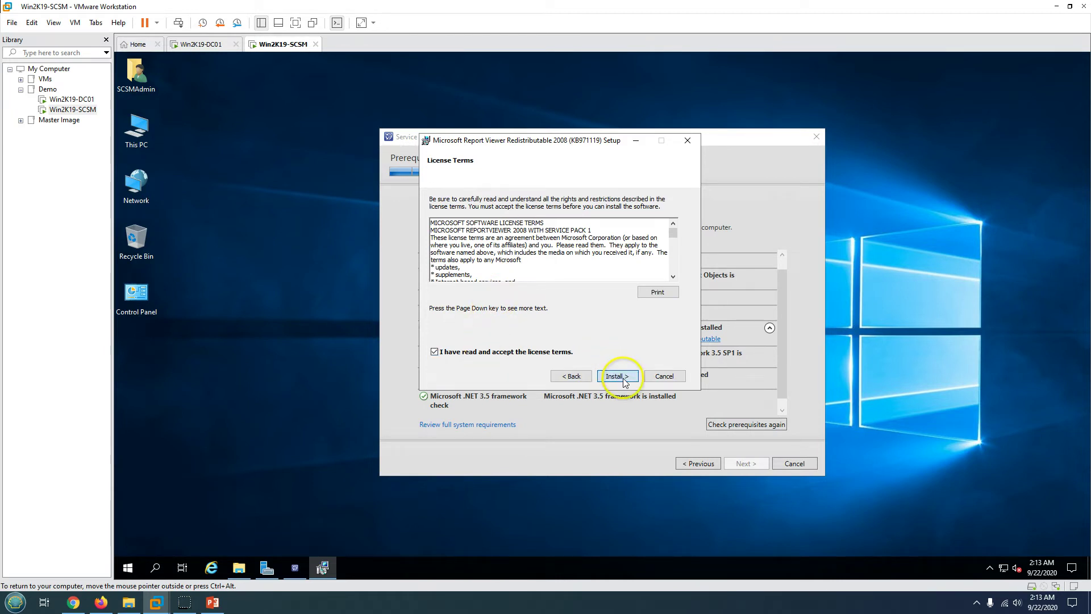
- Run ReportViewer from C:\System Center Service Manager 2019\Prerequisites and hide the Explorer window
left_click(240, 568)
left_click(173, 268)
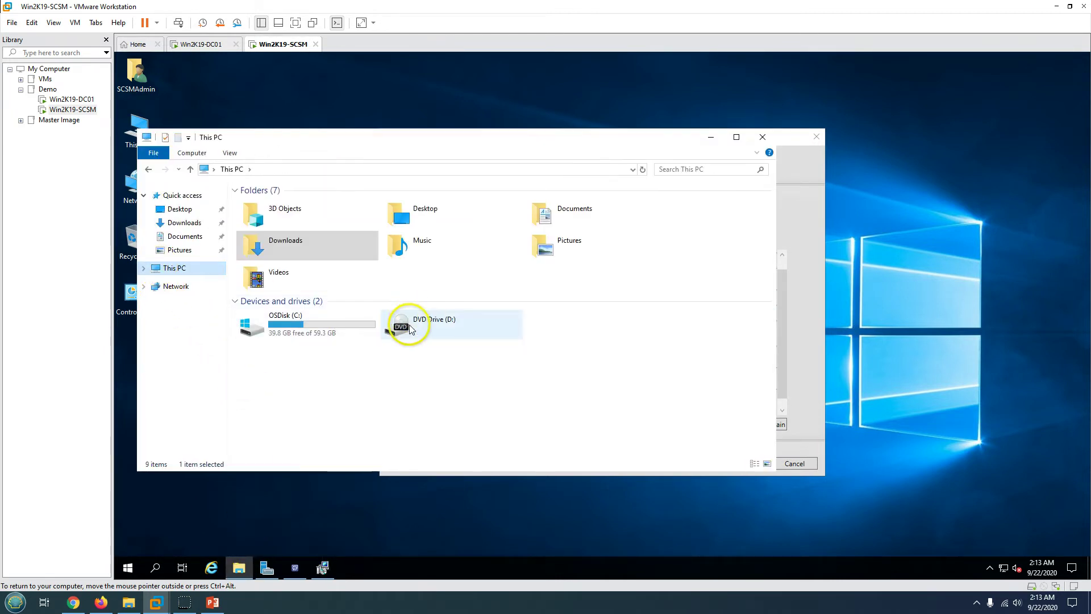
double_click(310, 323)
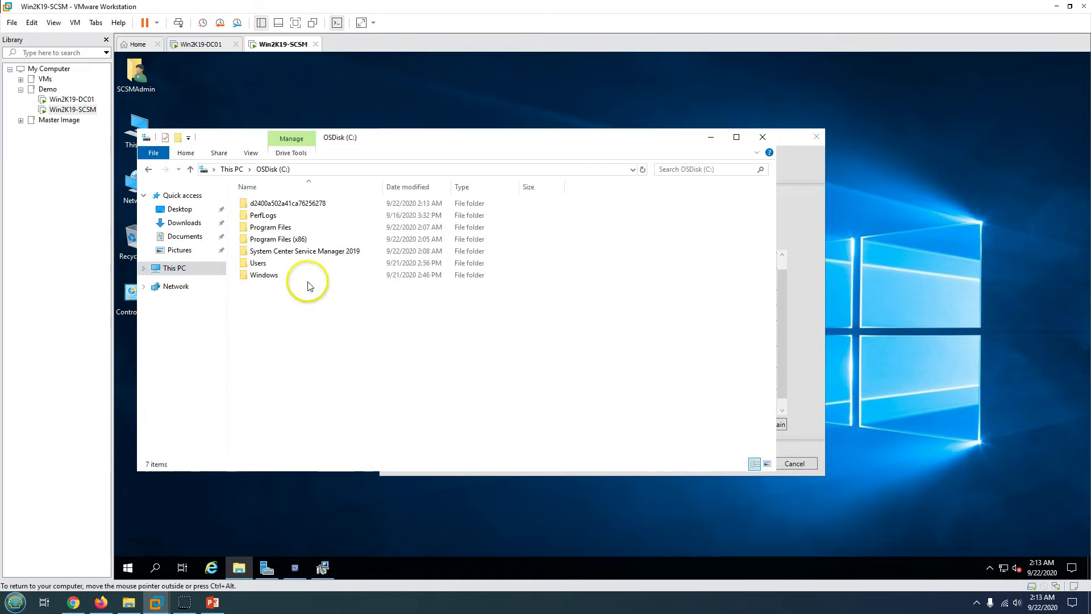
double_click(285, 252)
double_click(282, 204)
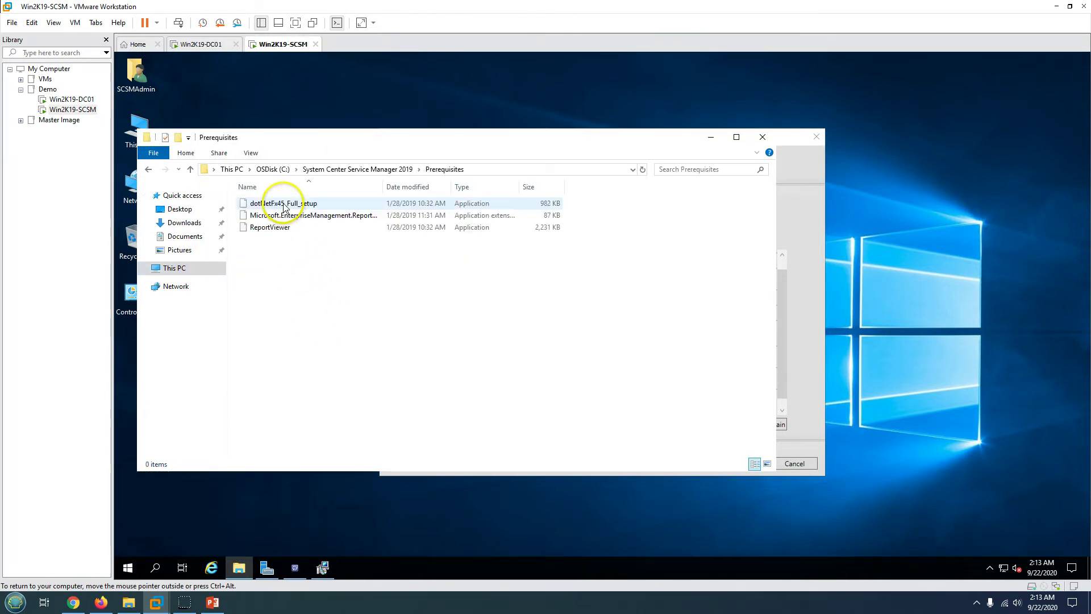
left_click(272, 228)
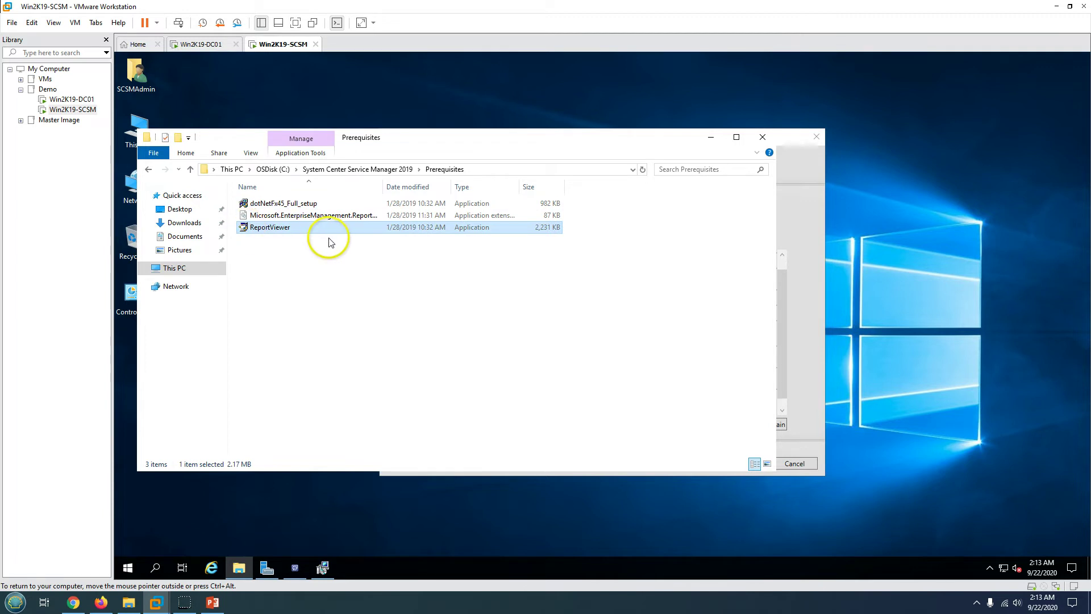
left_click(712, 138)
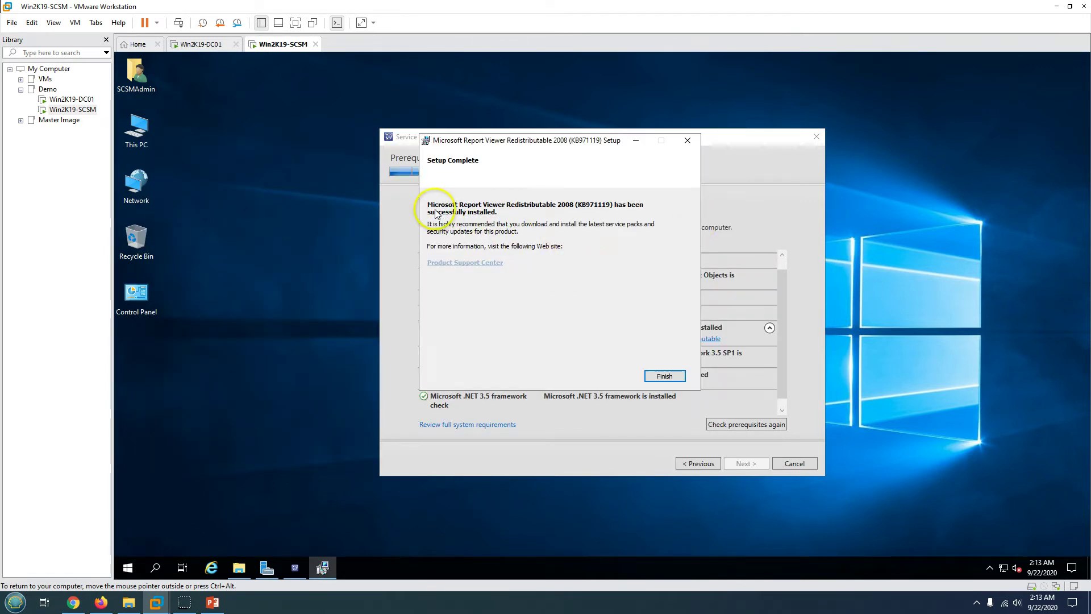
- Finish the Report Viewer install, rerun the prerequisite check and continue to database configuration
left_click(668, 376)
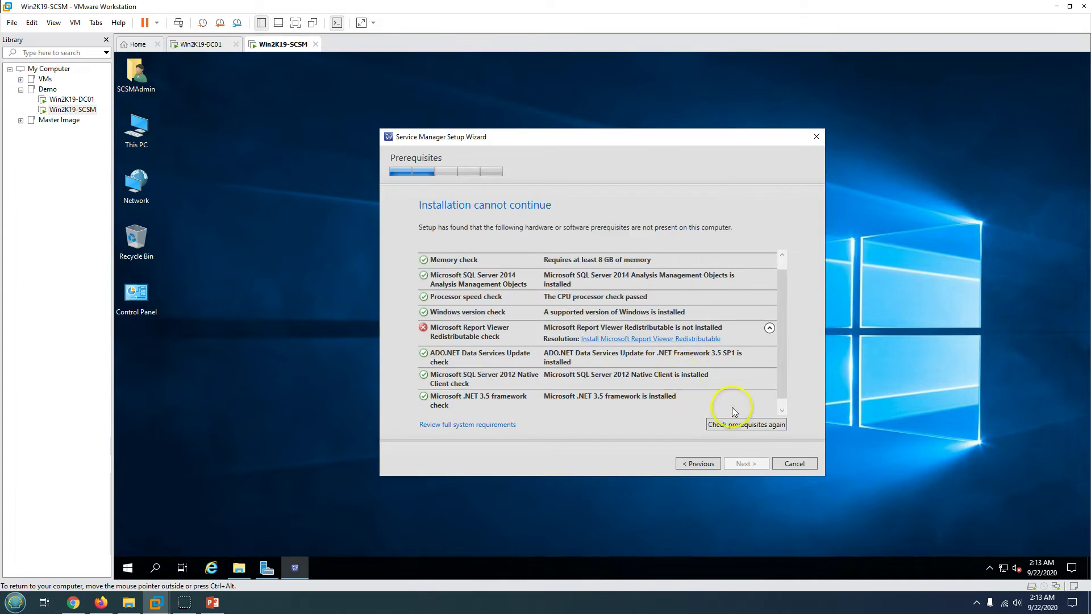
left_click(758, 427)
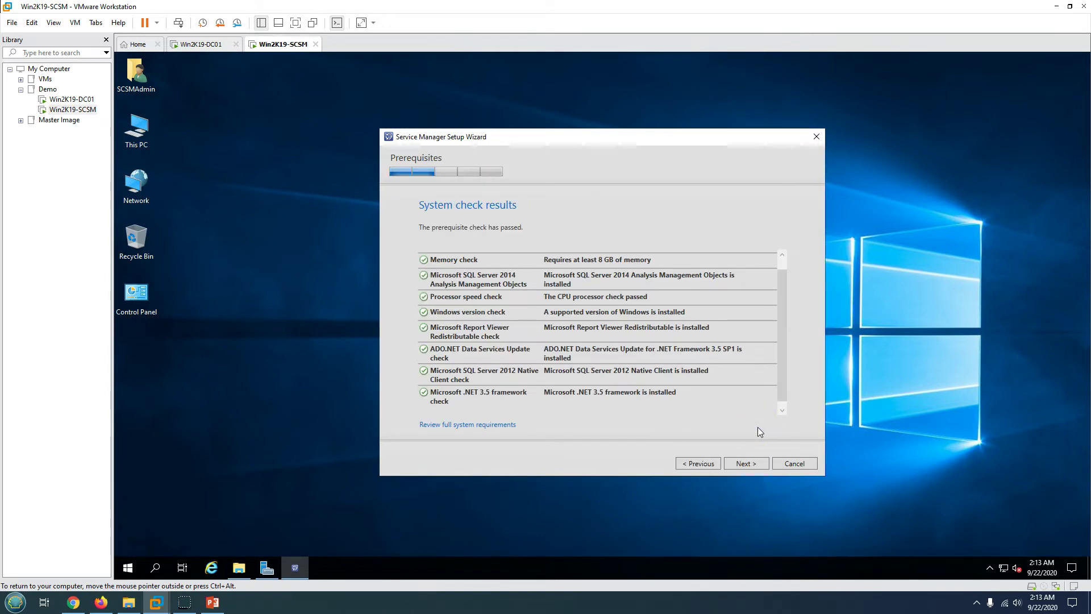
scroll(487, 327, "down", 1)
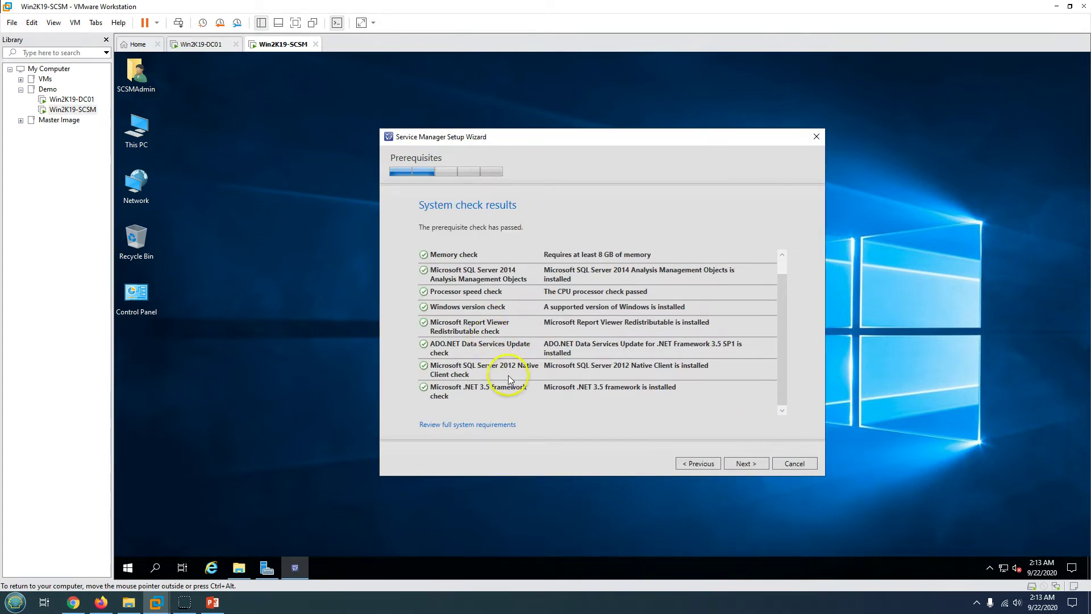
scroll(508, 375, "up", 1)
scroll(508, 375, "down", 1)
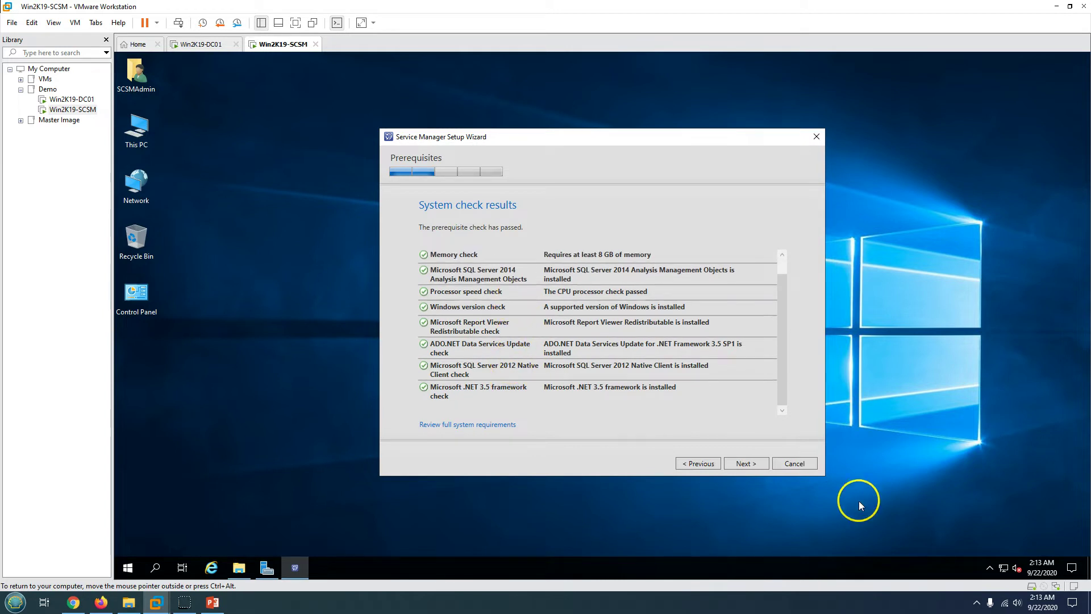
left_click(744, 463)
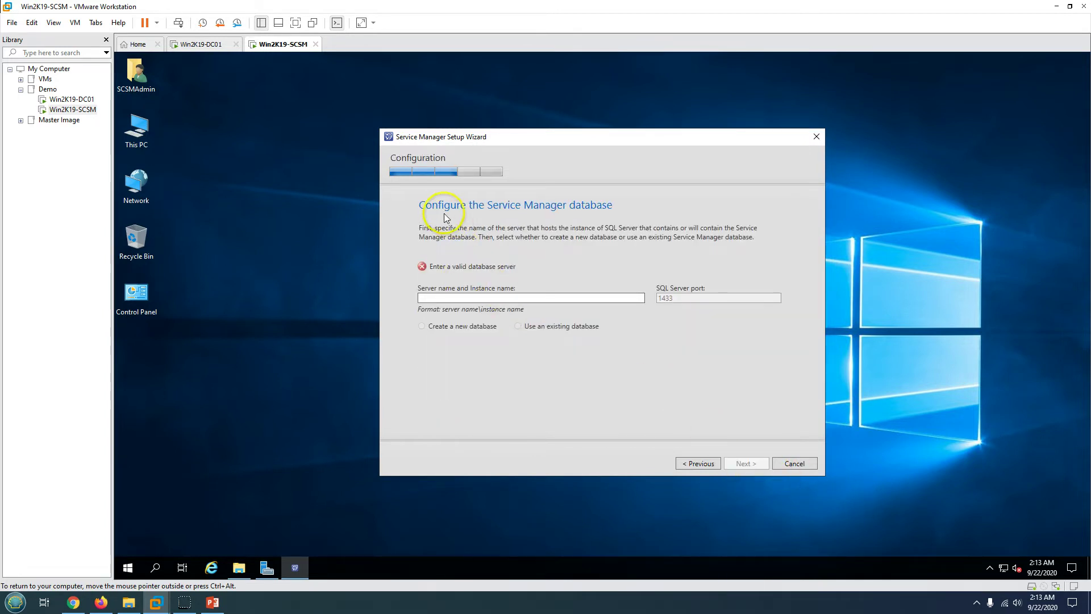
- Target SQL server Win2K19-SCSM, accept the collation warning, and create a new ServiceManagerDB database
left_click(550, 299)
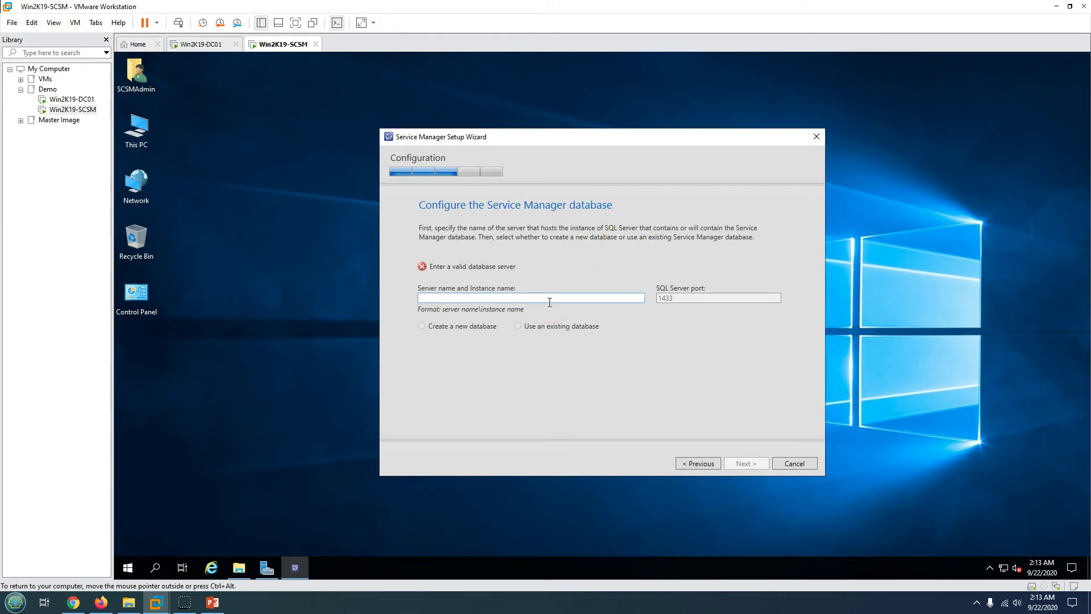
type("Win2K19-SCSM")
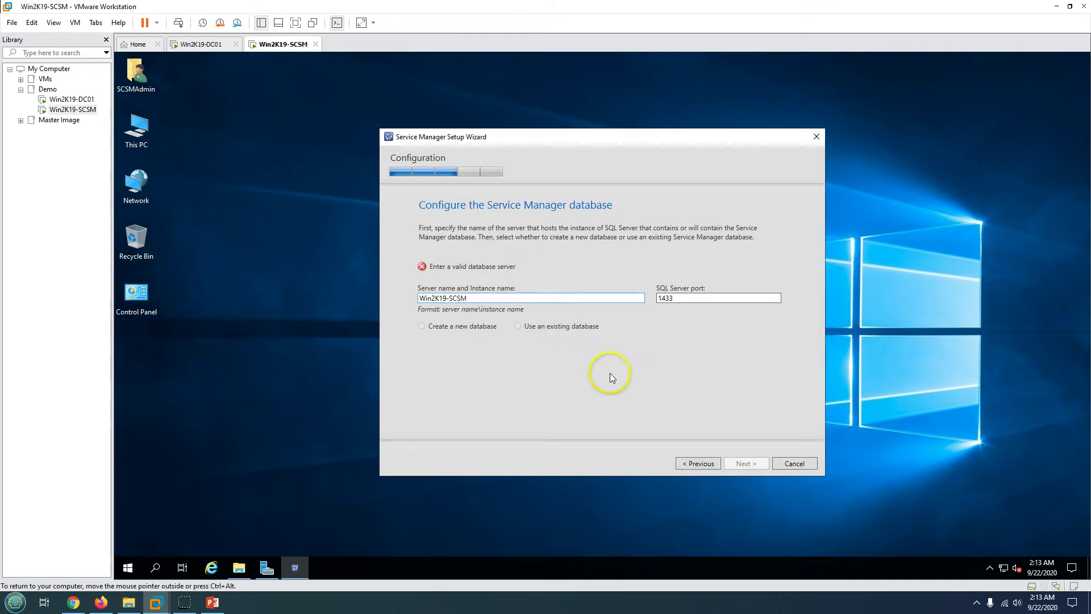
left_click(685, 298)
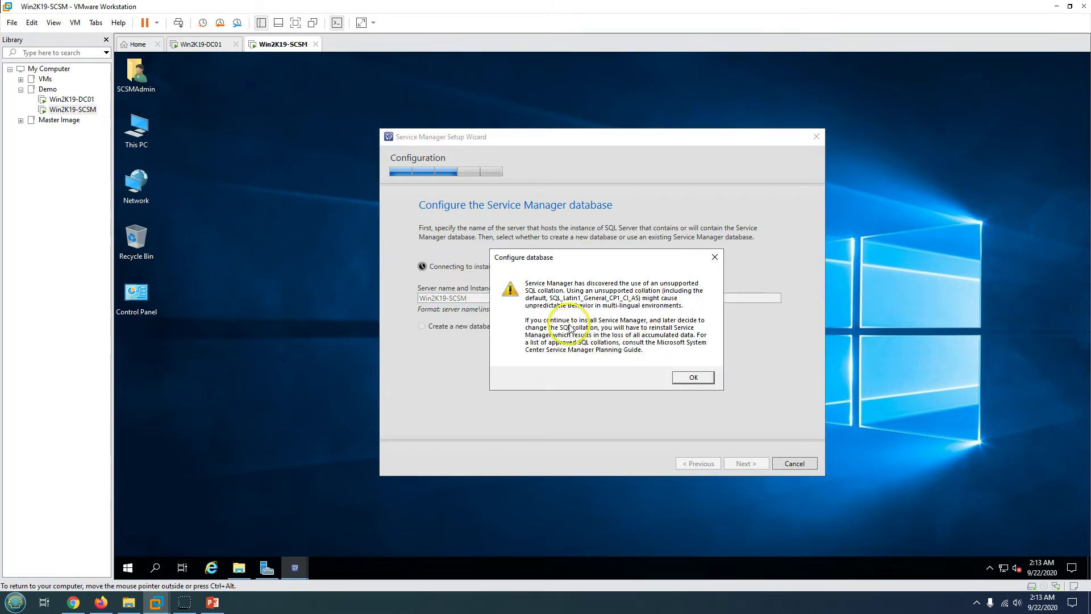
left_click_drag(602, 252, 606, 219)
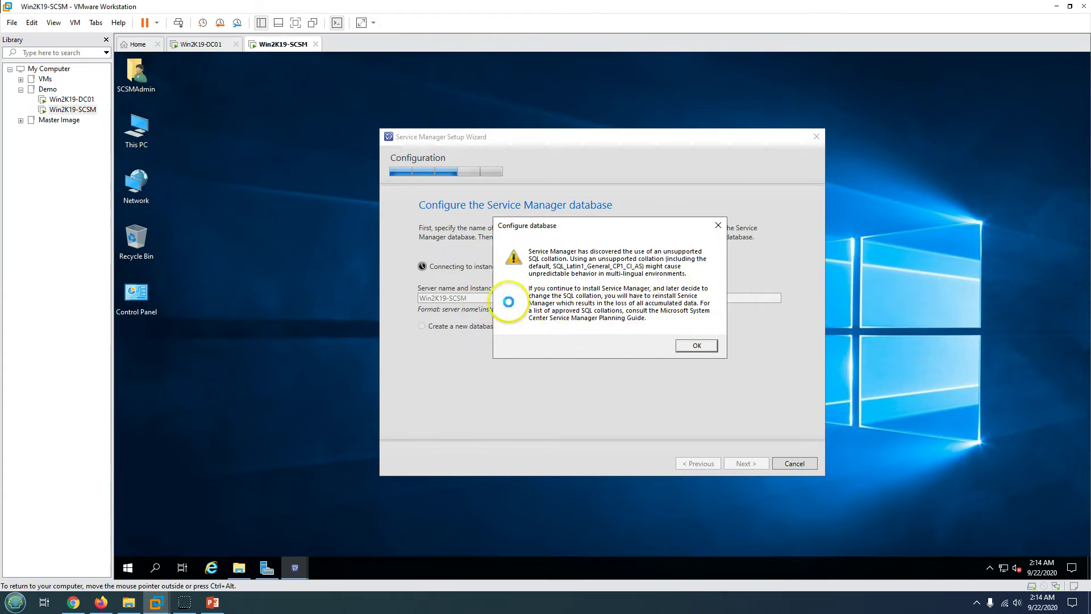
left_click(697, 346)
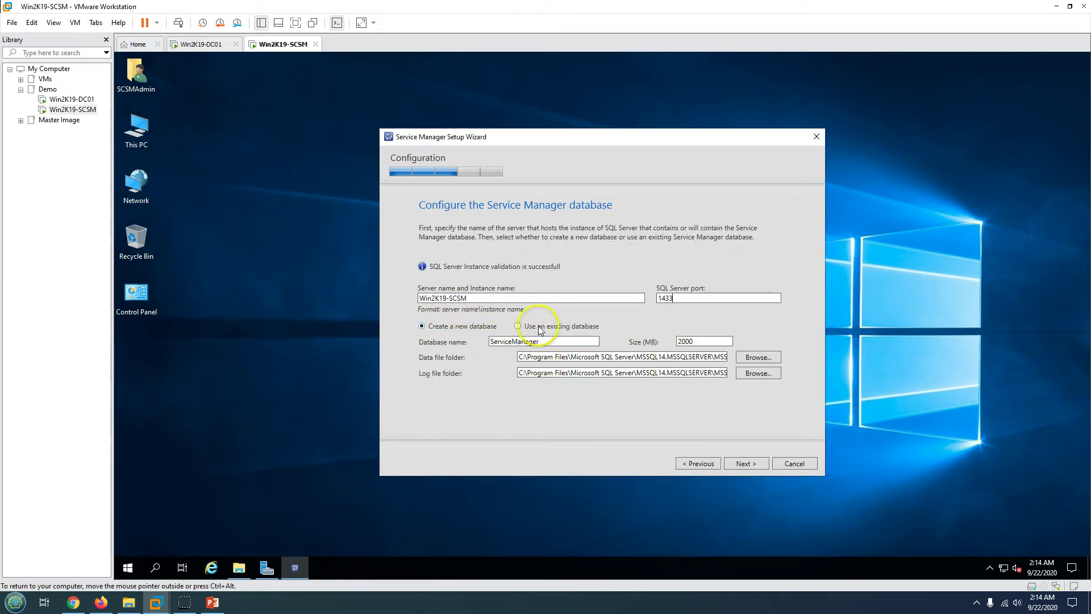
left_click(518, 327)
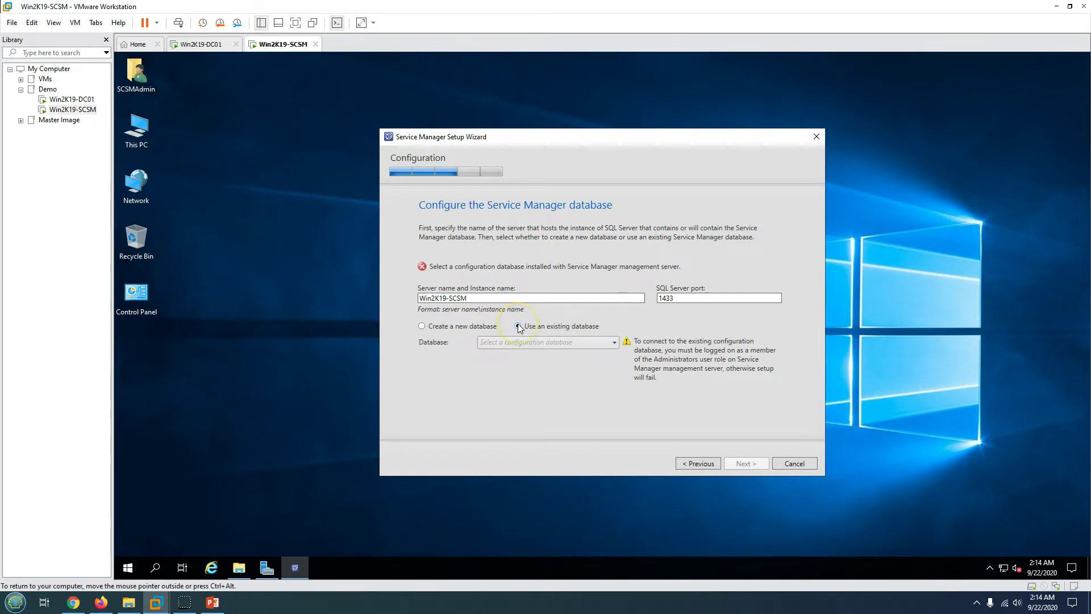
left_click(424, 327)
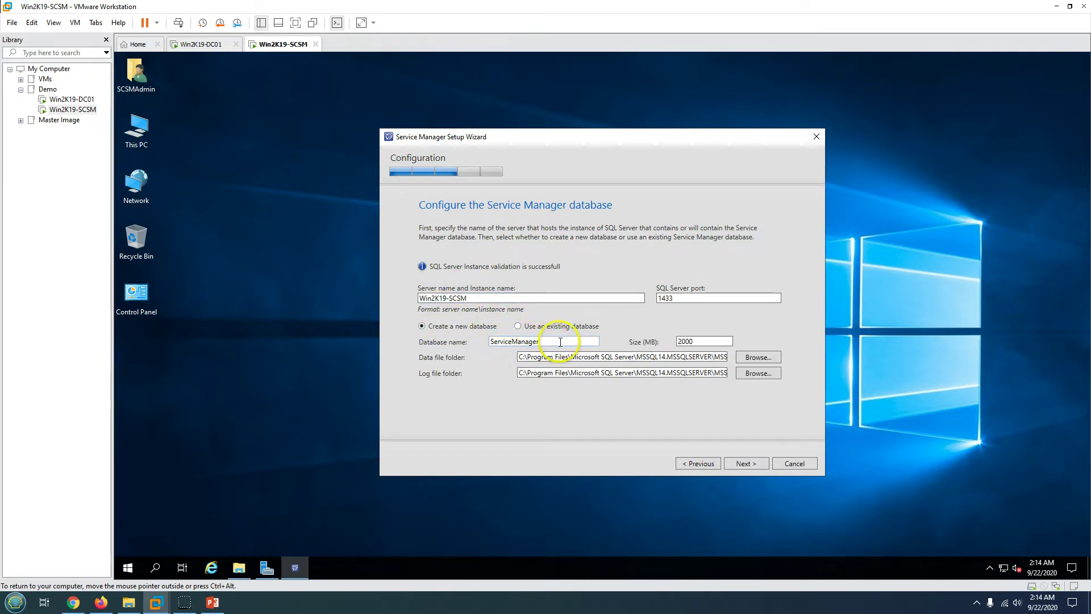
left_click_drag(560, 341, 470, 340)
left_click(575, 339)
left_click_drag(547, 357, 676, 357)
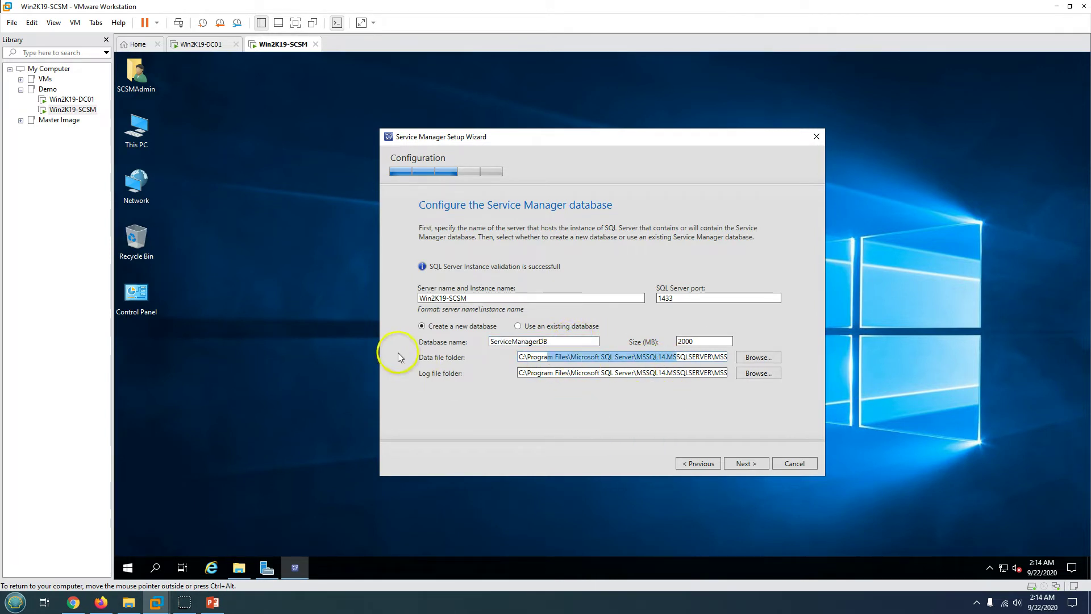
left_click_drag(565, 373, 654, 419)
- Name the management group SCSM-LHO and add the domain SCSM admin account as administrator
left_click(748, 464)
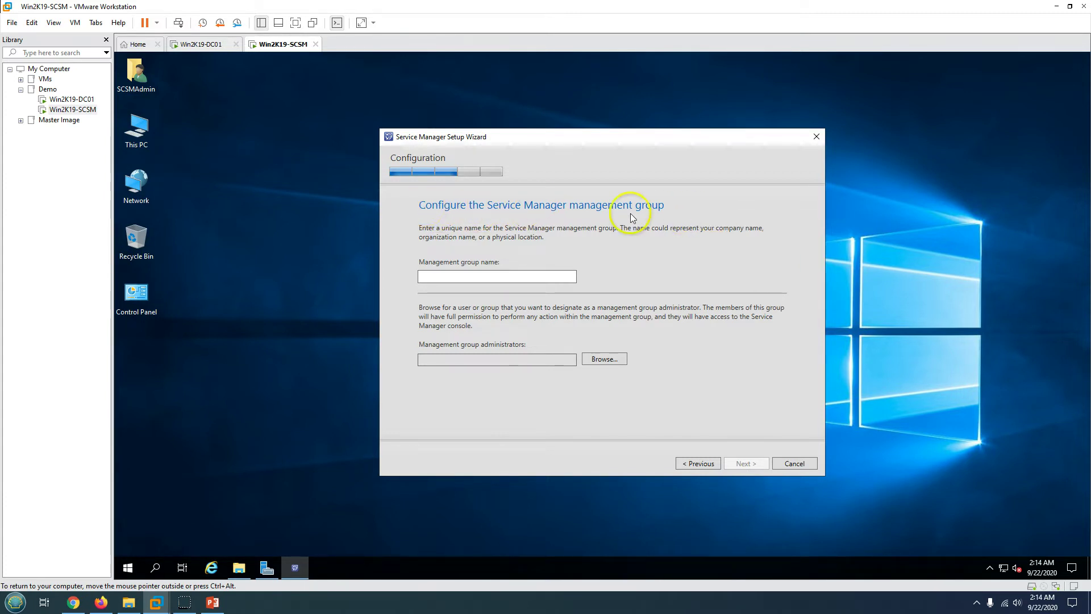
left_click(471, 276)
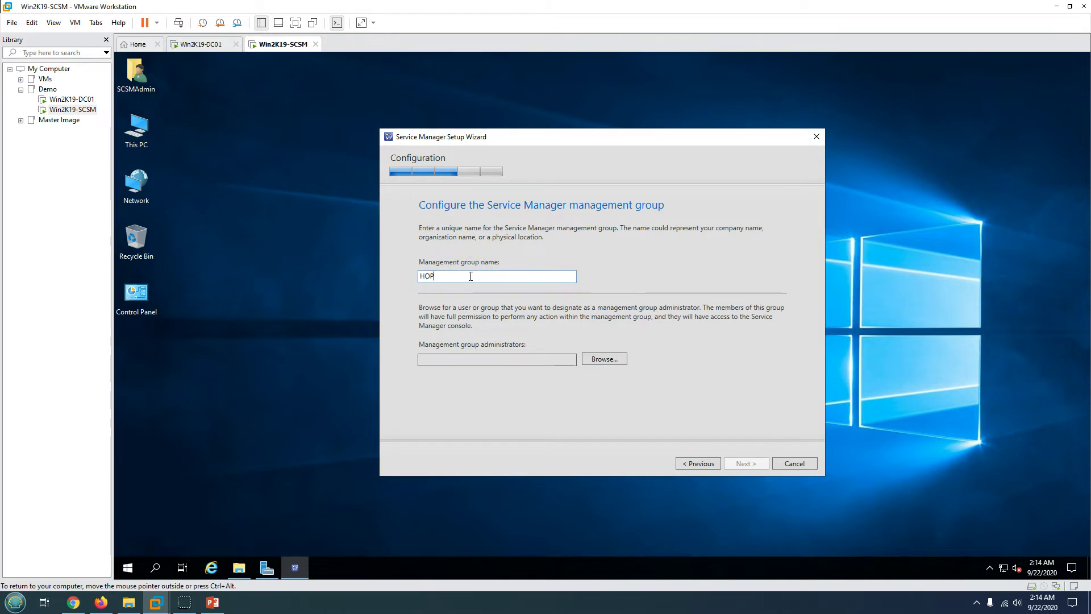
key("BackSpace")
type("SCSM-L")
left_click(596, 360)
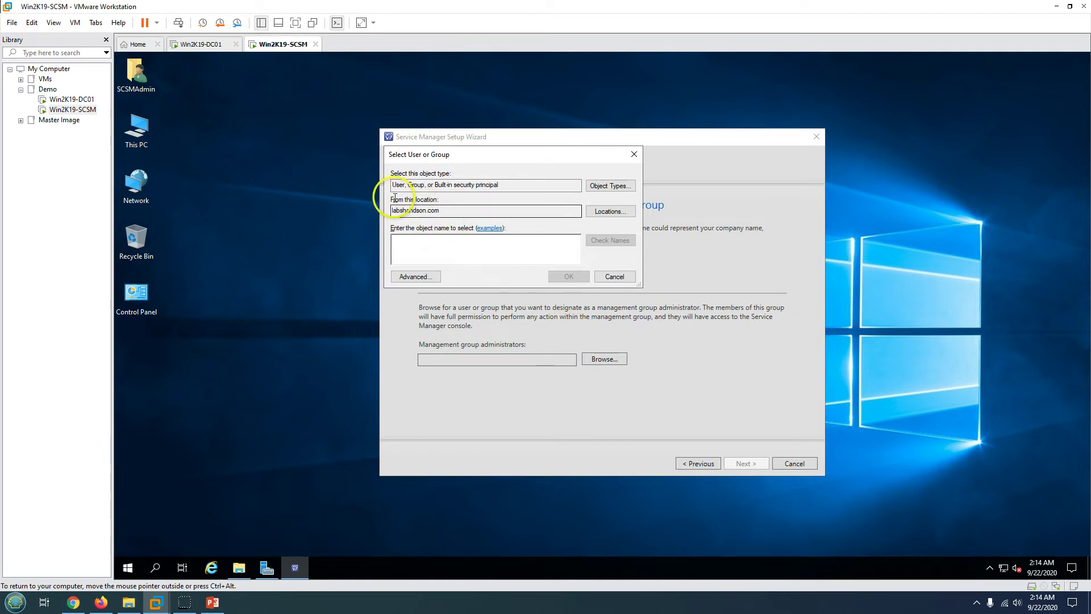
type("SCSMAdmin")
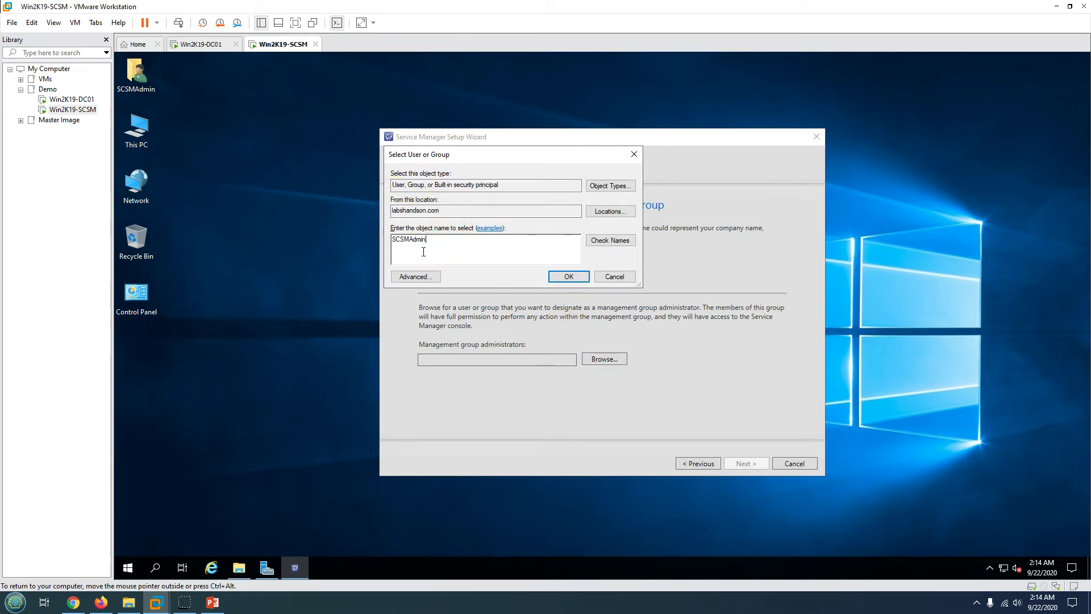
key("Return")
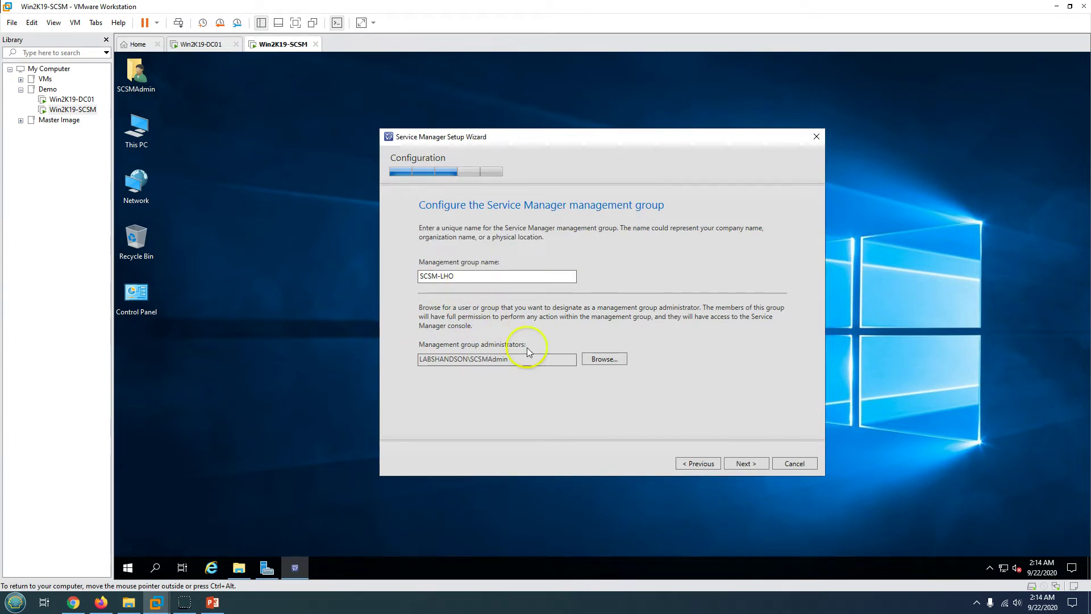
- Run the Service Manager services under a LABSHANDSON domain account with its password
left_click(747, 472)
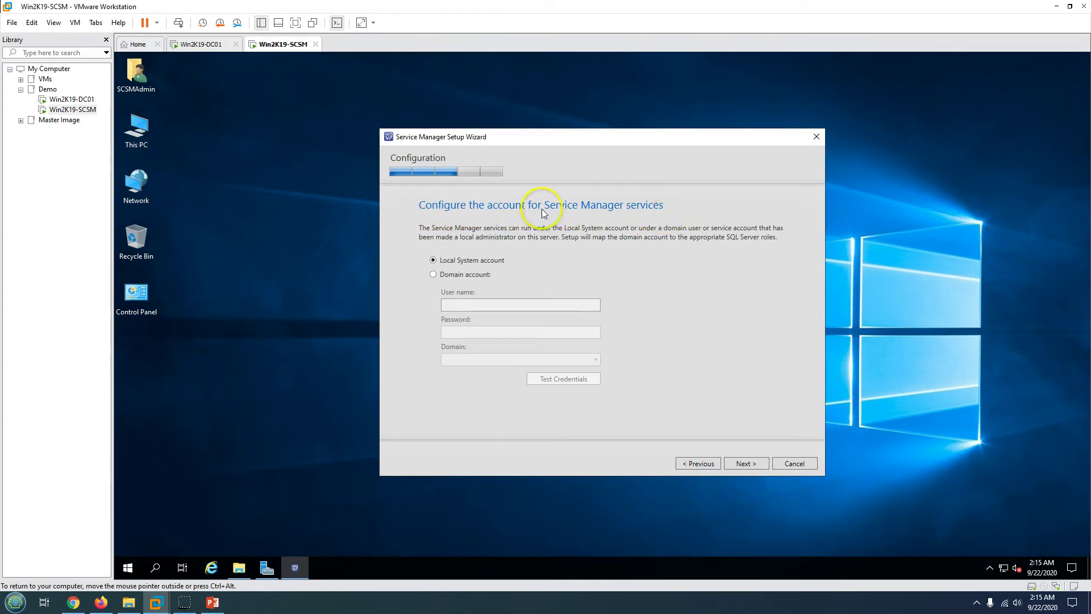
left_click(448, 274)
left_click(464, 305)
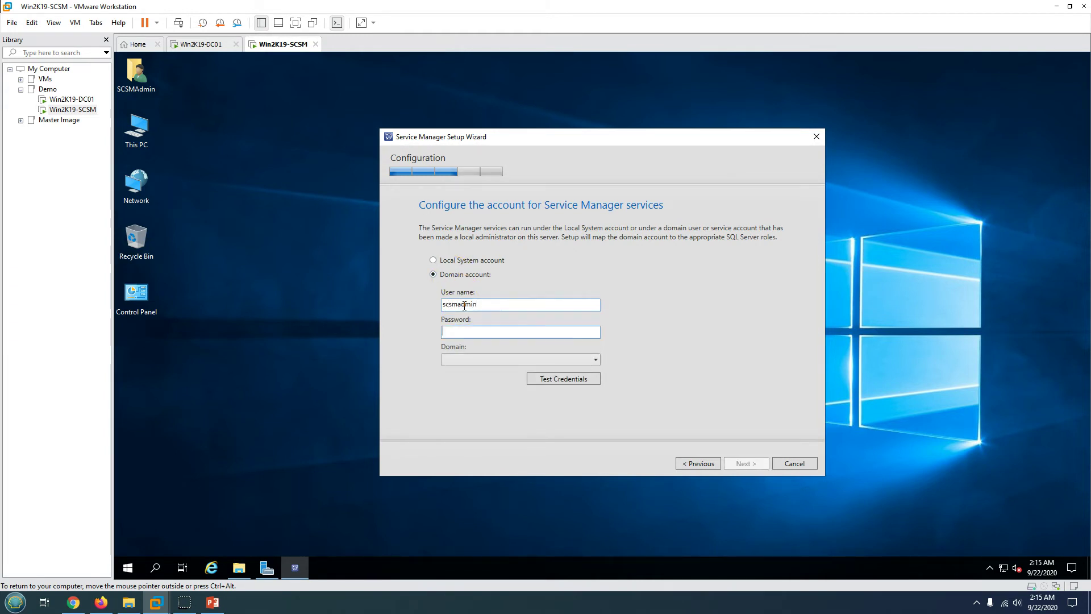
type("••••••••")
left_click(498, 362)
left_click(489, 372)
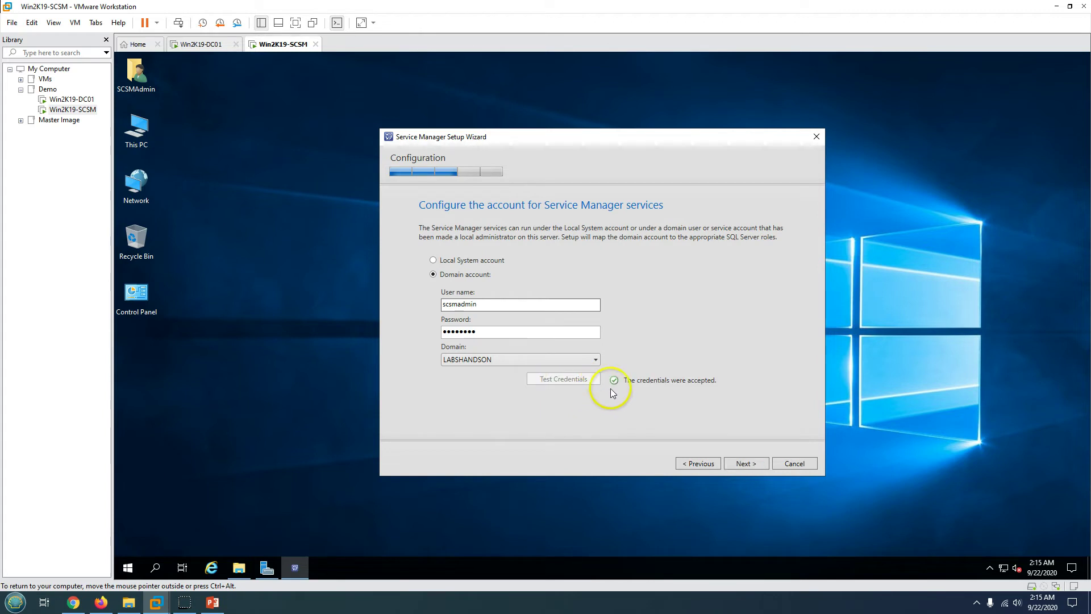
- Run workflows under the SCSM admin domain account in LABSHANDSON, then continue to the summary
left_click(746, 464)
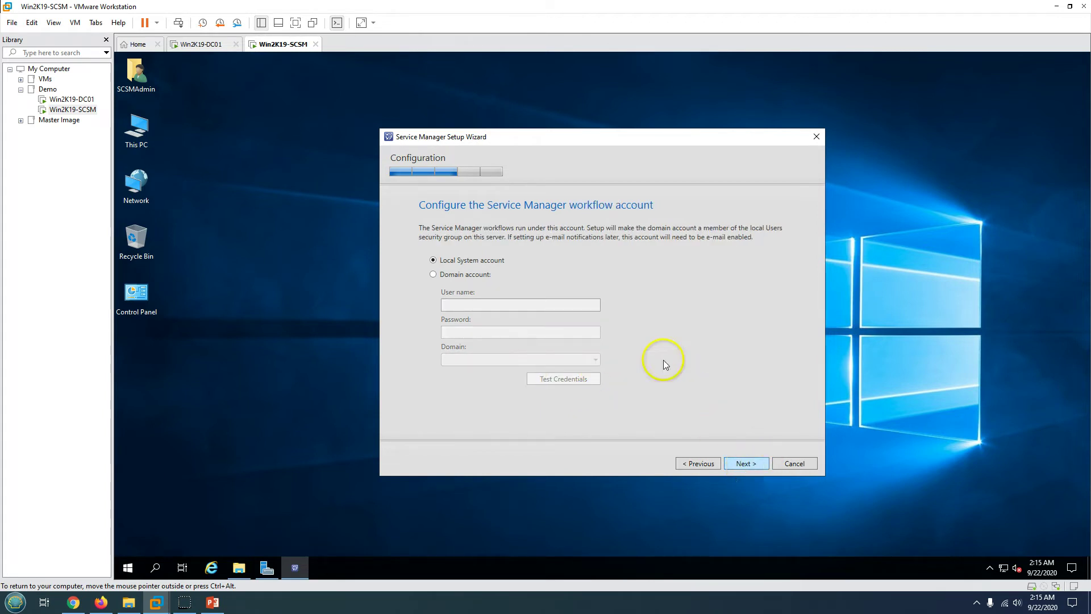
left_click(458, 276)
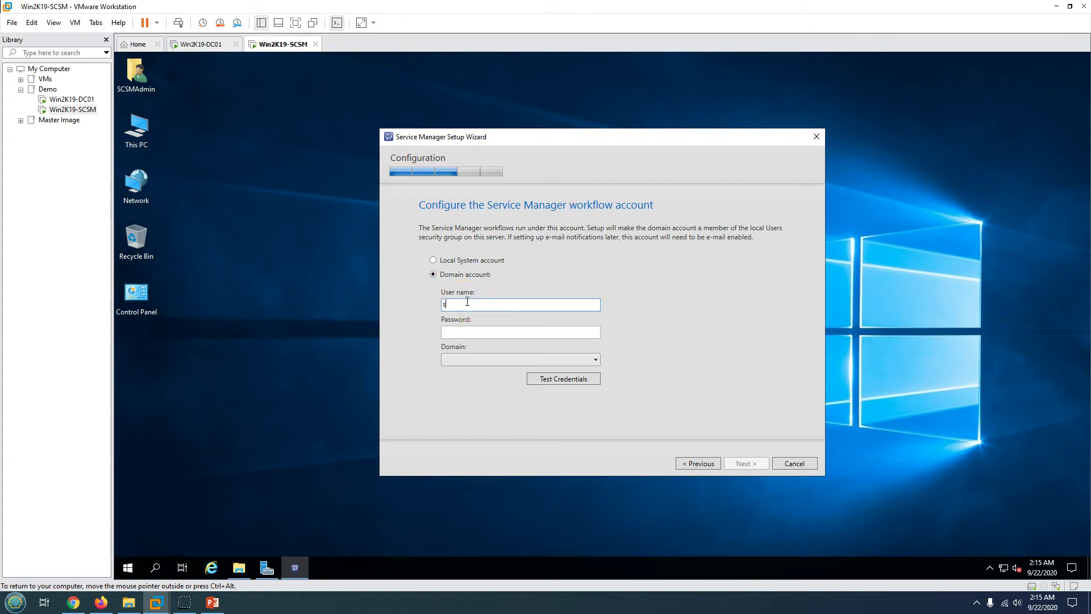
left_click(467, 301)
type("scsmadmin")
key("Tab")
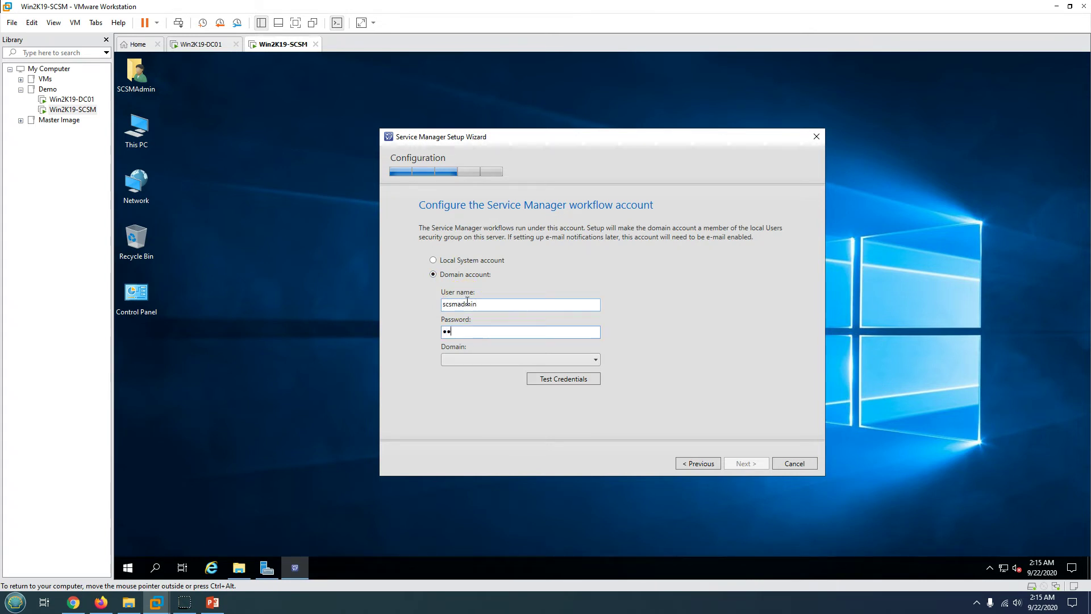
type("••••••••")
left_click(499, 361)
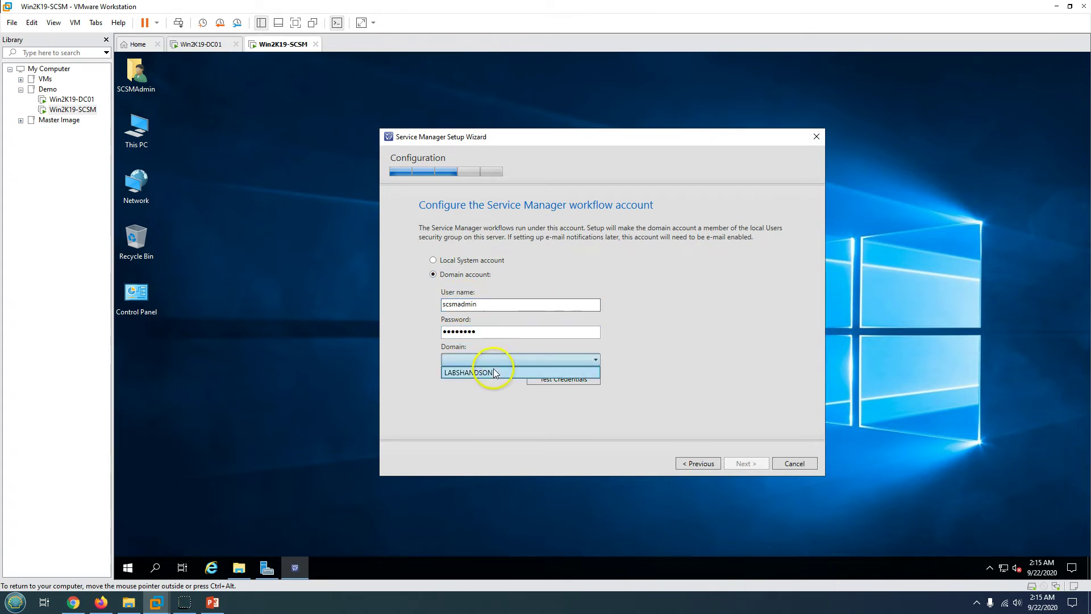
left_click(495, 372)
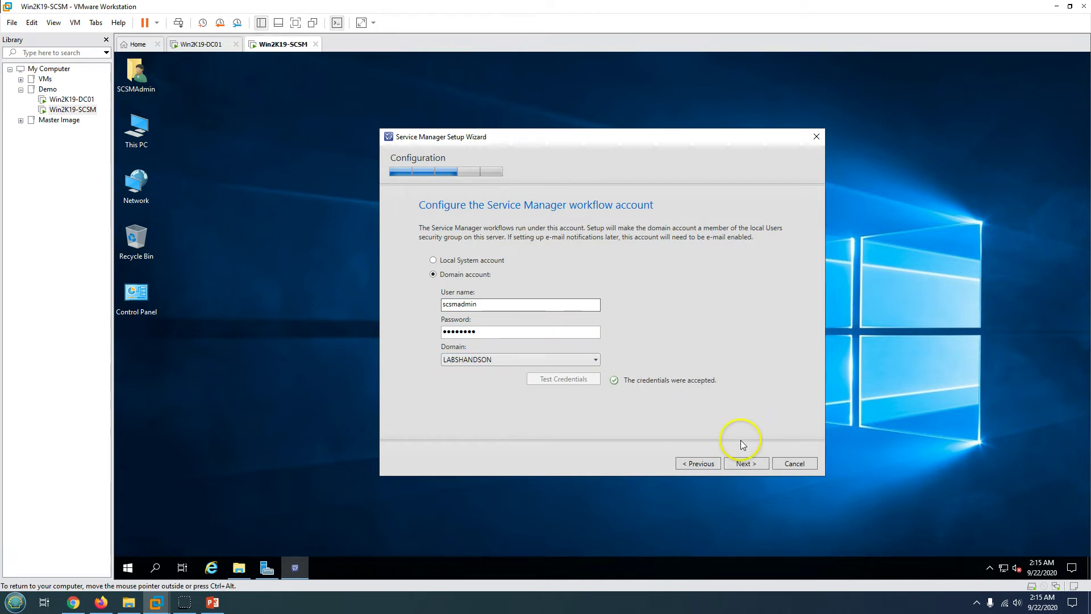
left_click(754, 463)
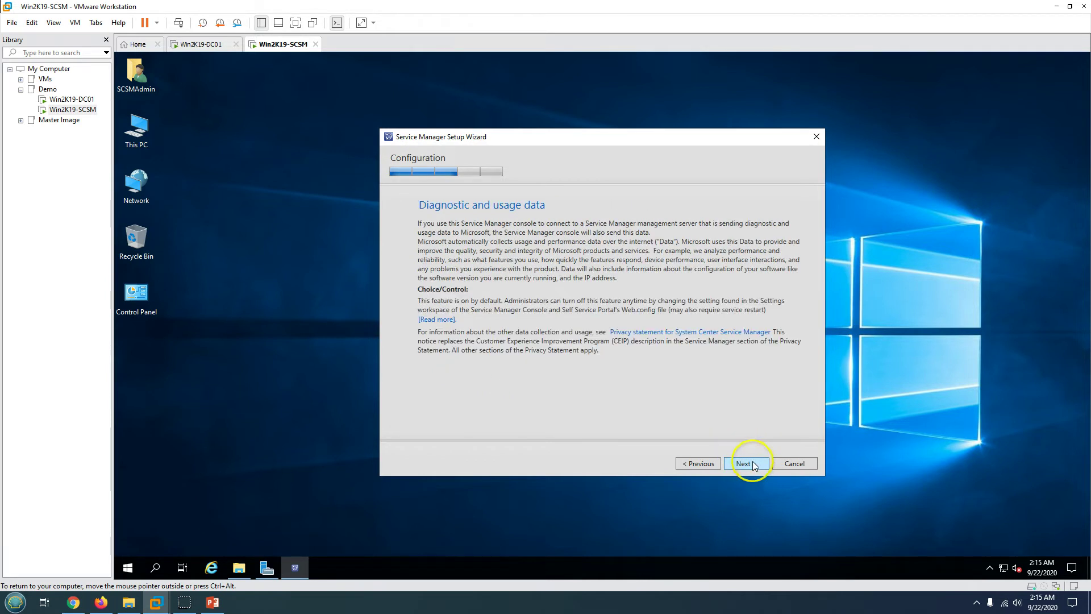
left_click(745, 463)
- Review the installation summary, install the management server and wait for the Finished page
scroll(682, 323, "down", 1)
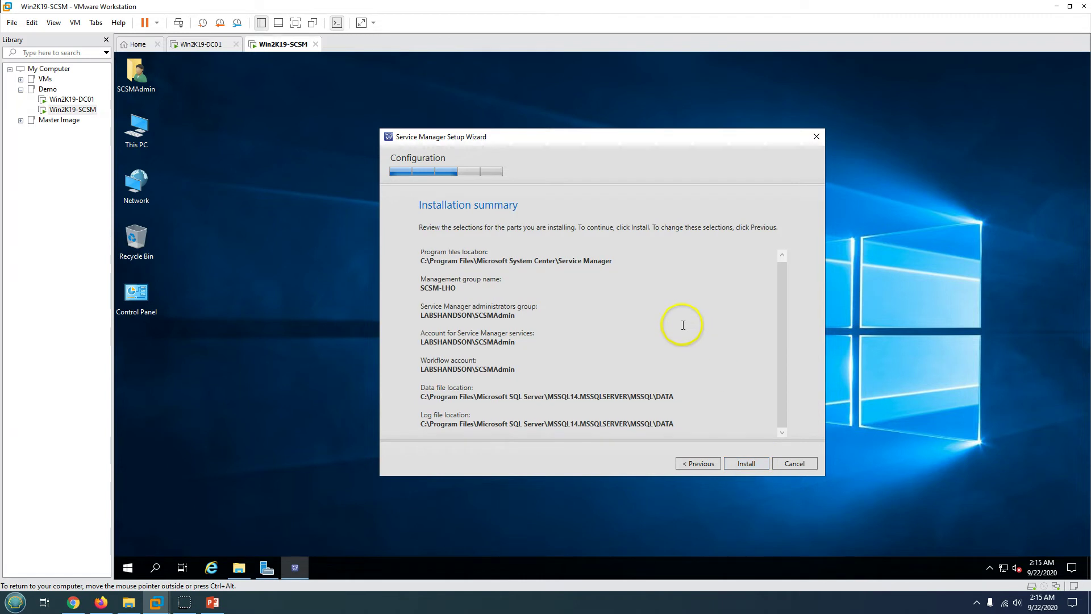
left_click_drag(430, 262, 654, 393)
left_click(756, 467)
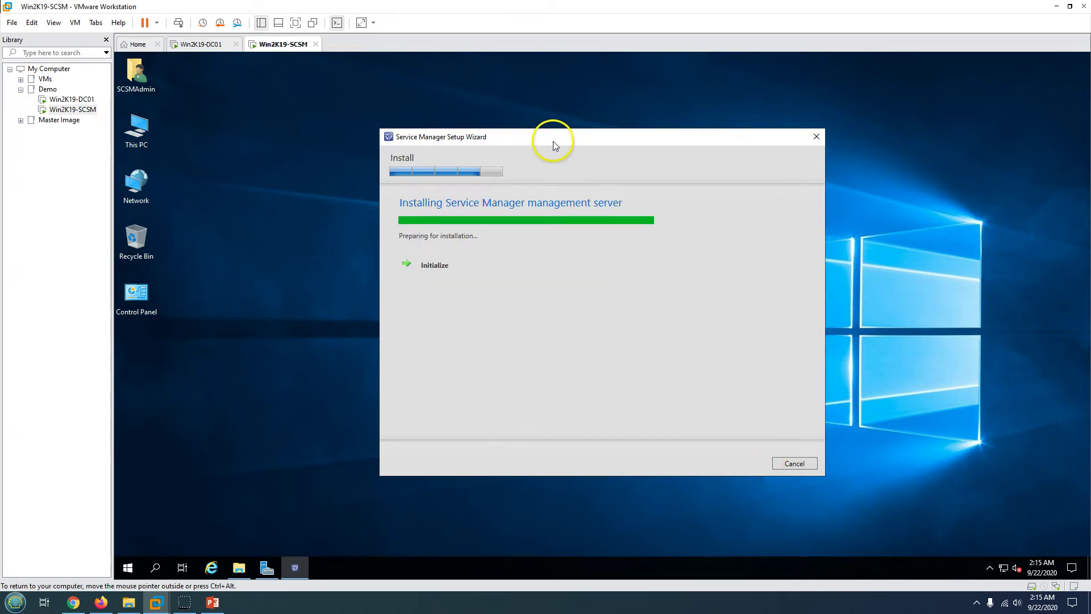
left_click_drag(555, 143, 690, 148)
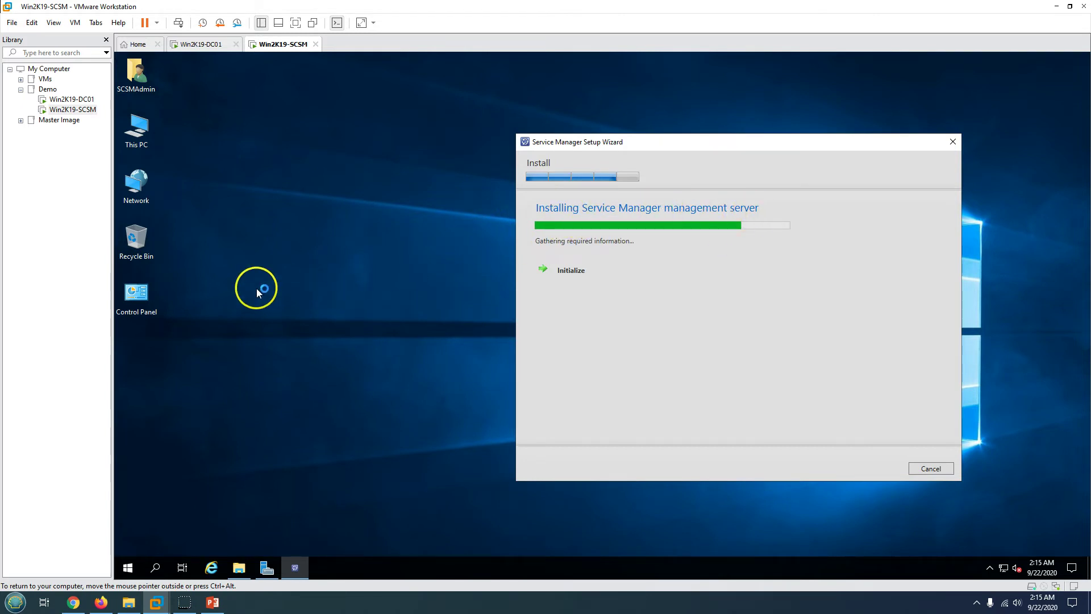
left_click(212, 601)
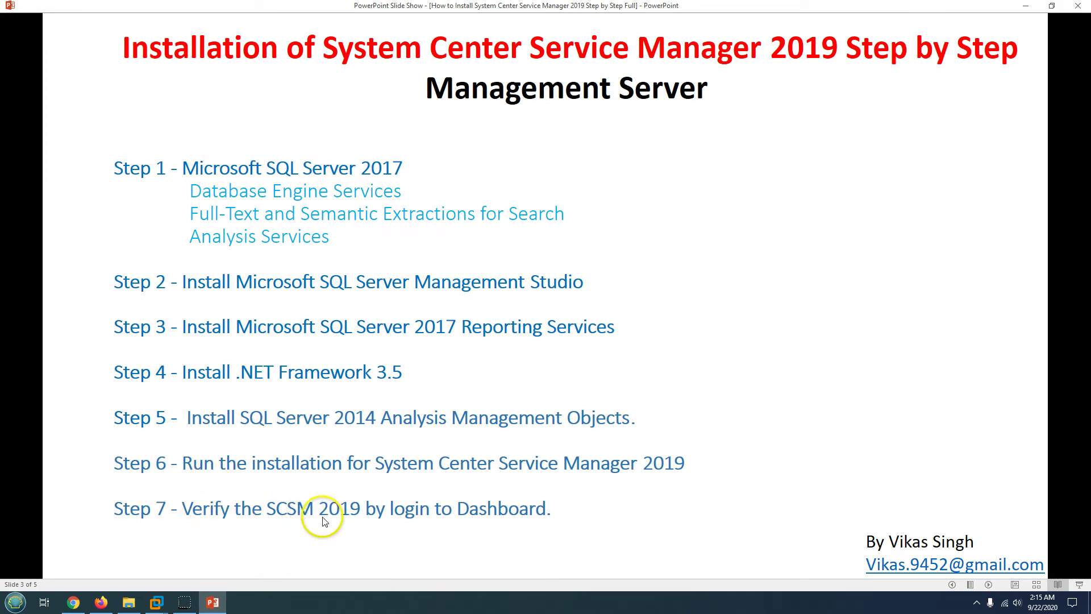
left_click(211, 602)
left_click_drag(684, 143, 650, 159)
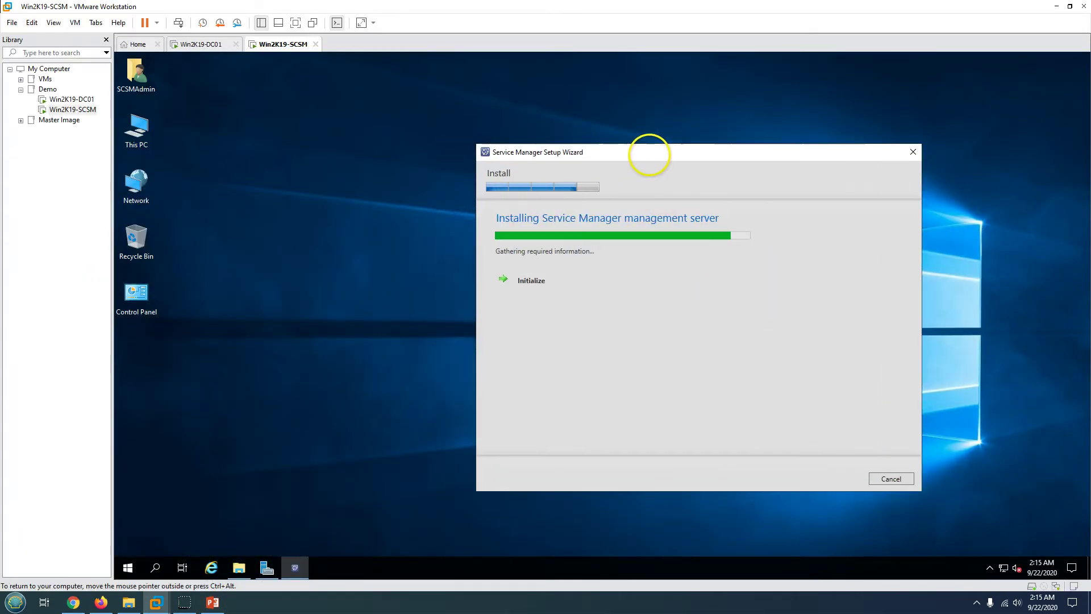
left_click(170, 536)
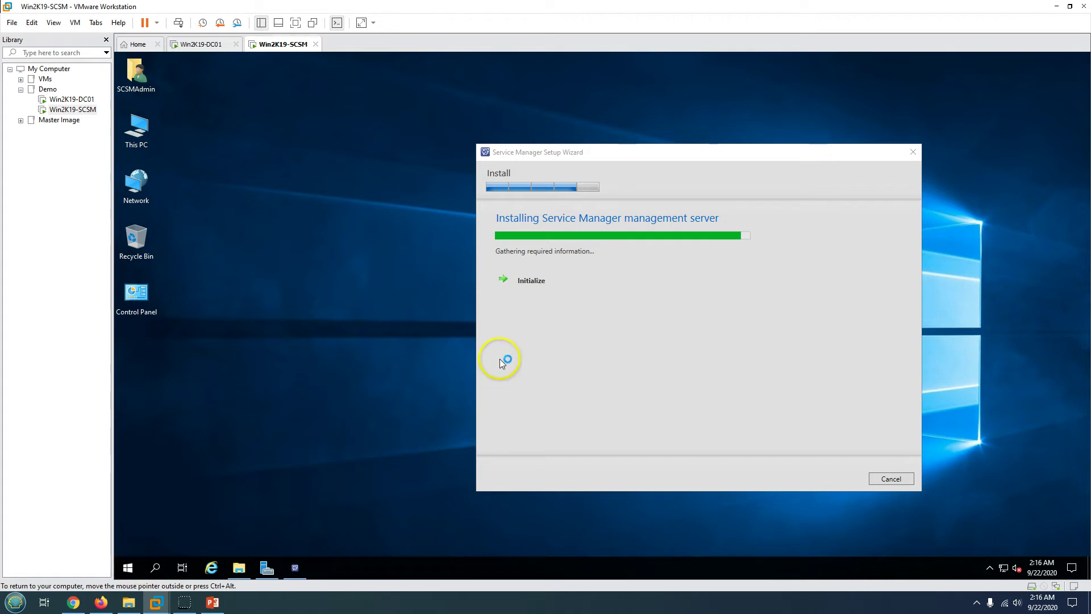
left_click_drag(677, 151, 718, 152)
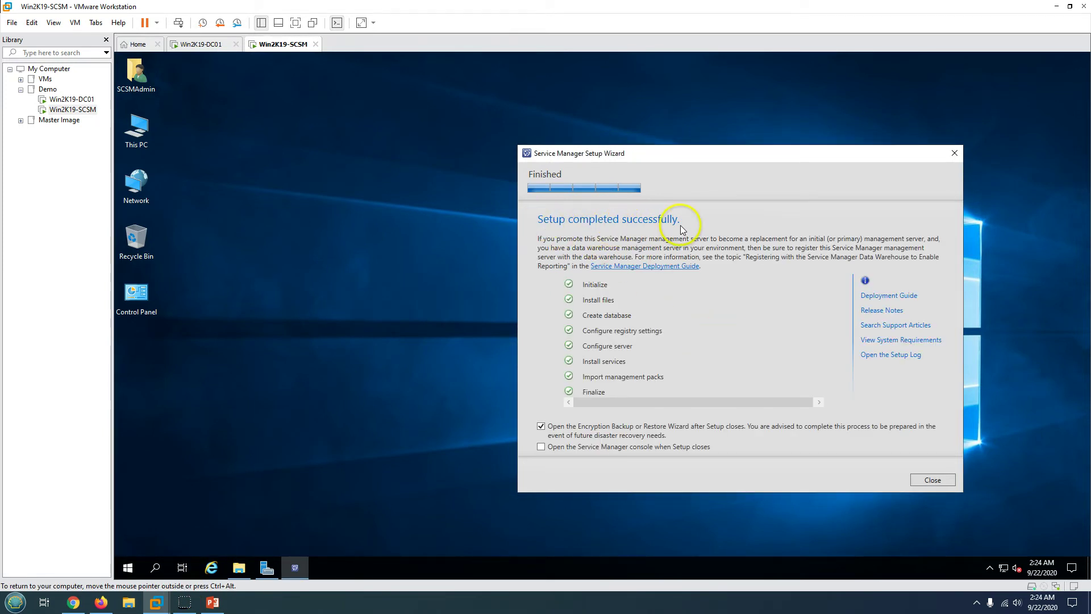
- Launch SQL Server Management Studio from the Microsoft SQL Server Tools 18 Start group
left_click(313, 408)
left_click(126, 567)
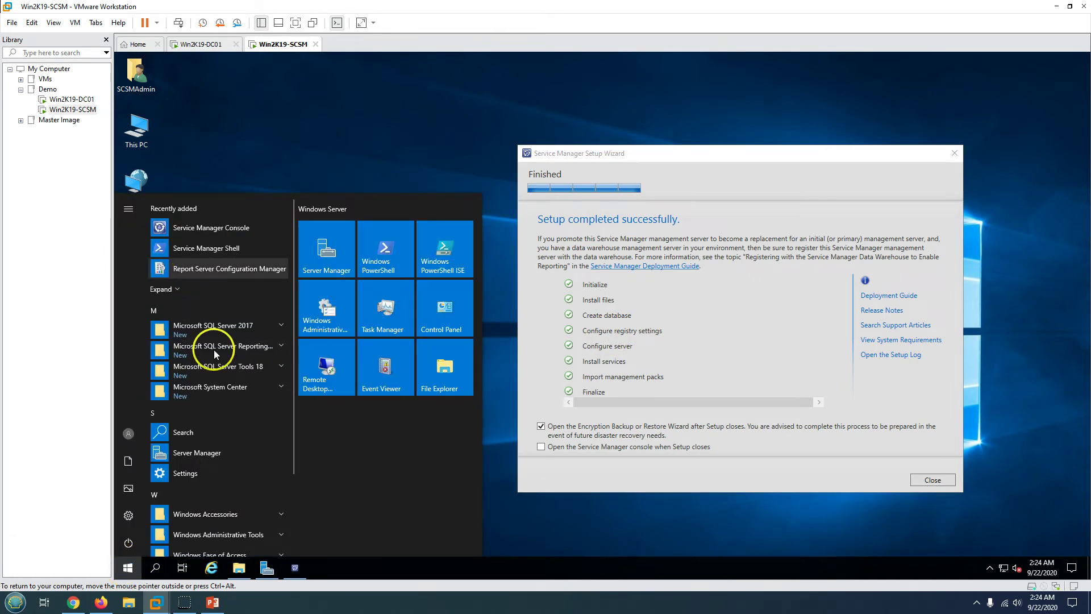
left_click(241, 369)
left_click(250, 431)
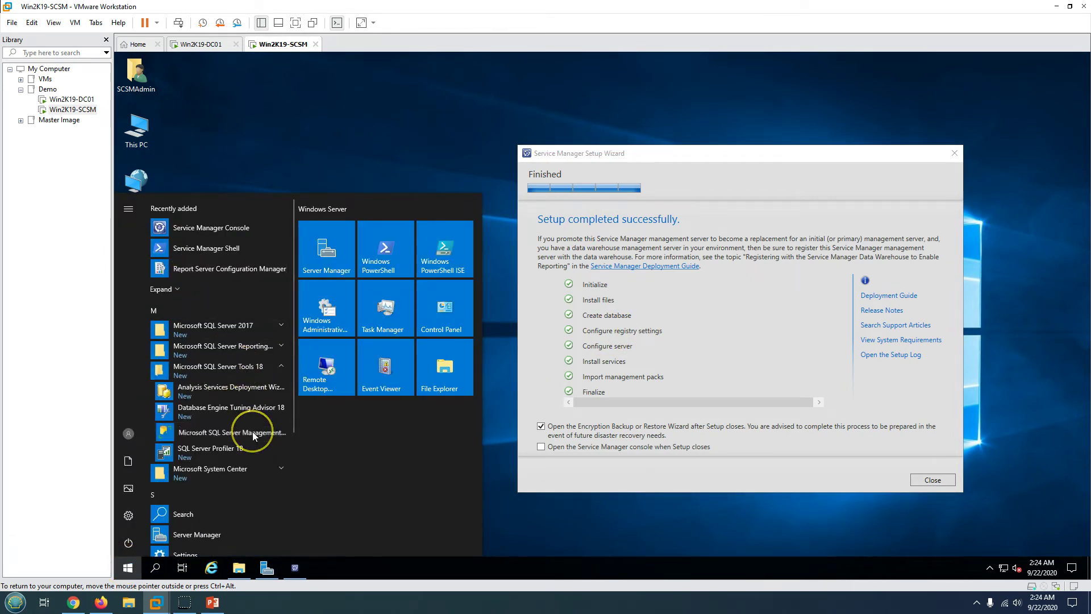
left_click(211, 604)
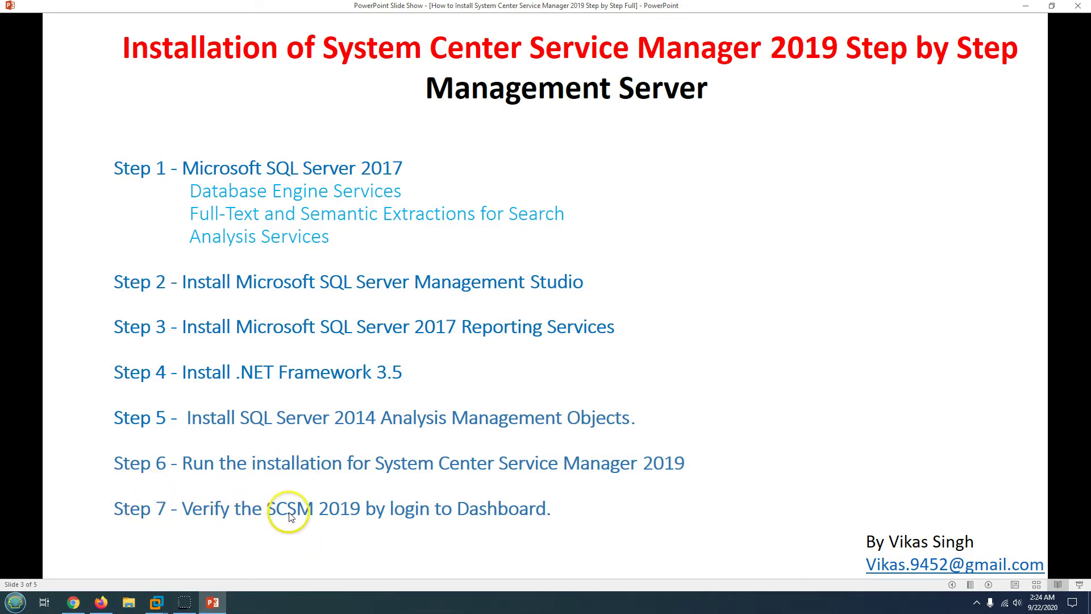
left_click(214, 604)
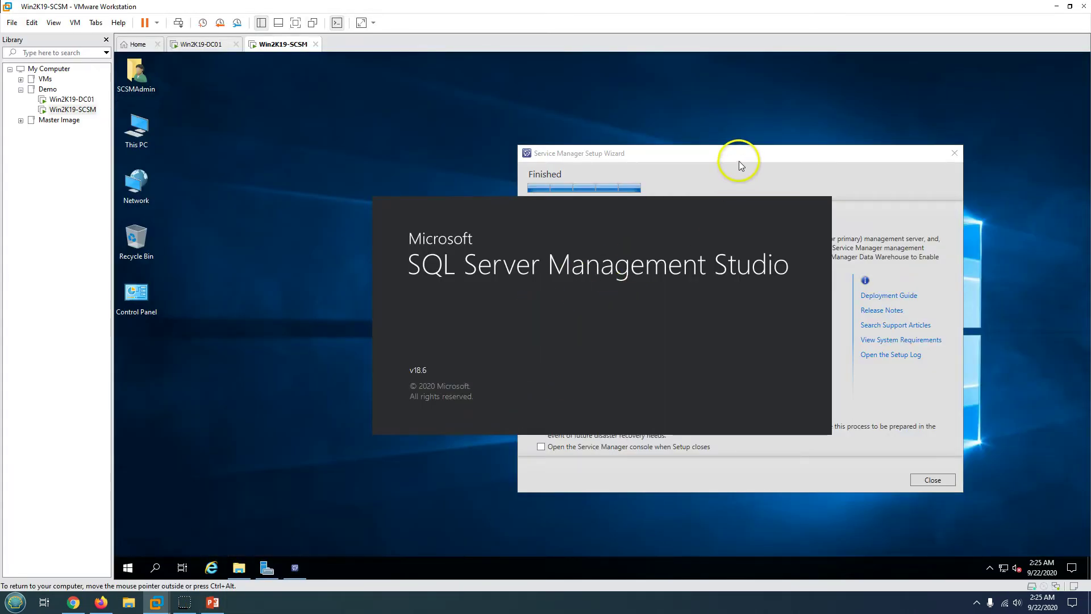
- Tick 'Open the Service Manager console when Setup closes' on the finished setup page
left_click(673, 172)
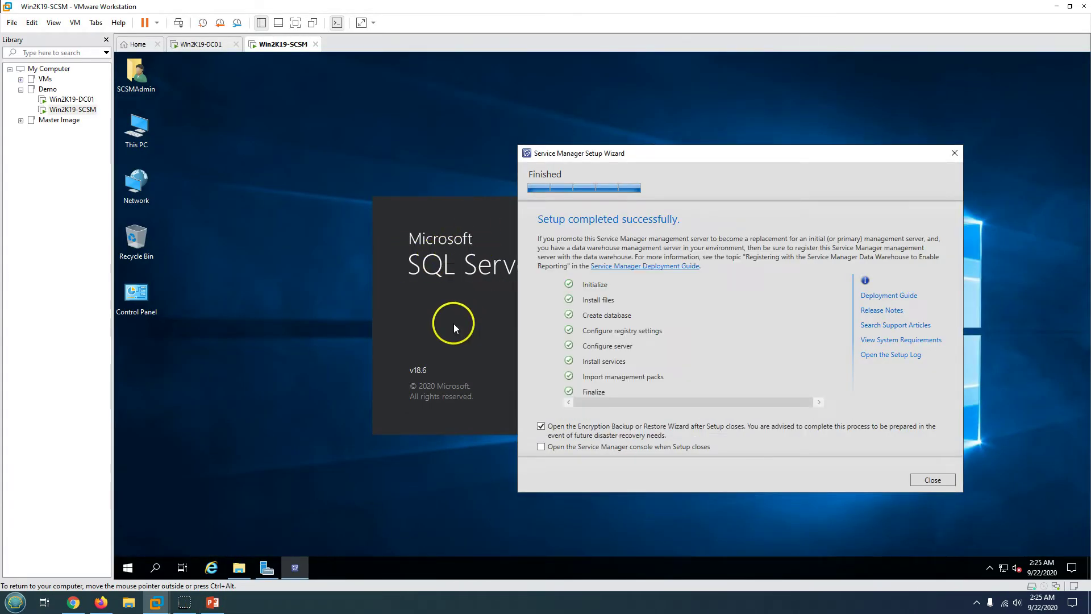
left_click_drag(721, 157, 828, 170)
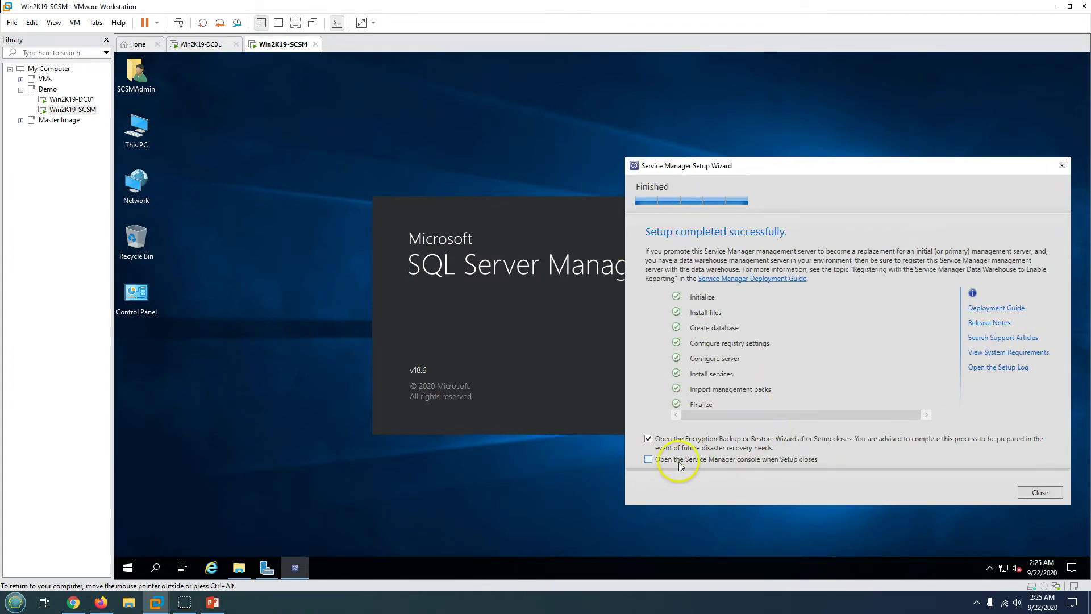
left_click(704, 464)
- Close setup so the Encryption Key Backup or Restore Wizard appears, centred on screen
left_click(1040, 492)
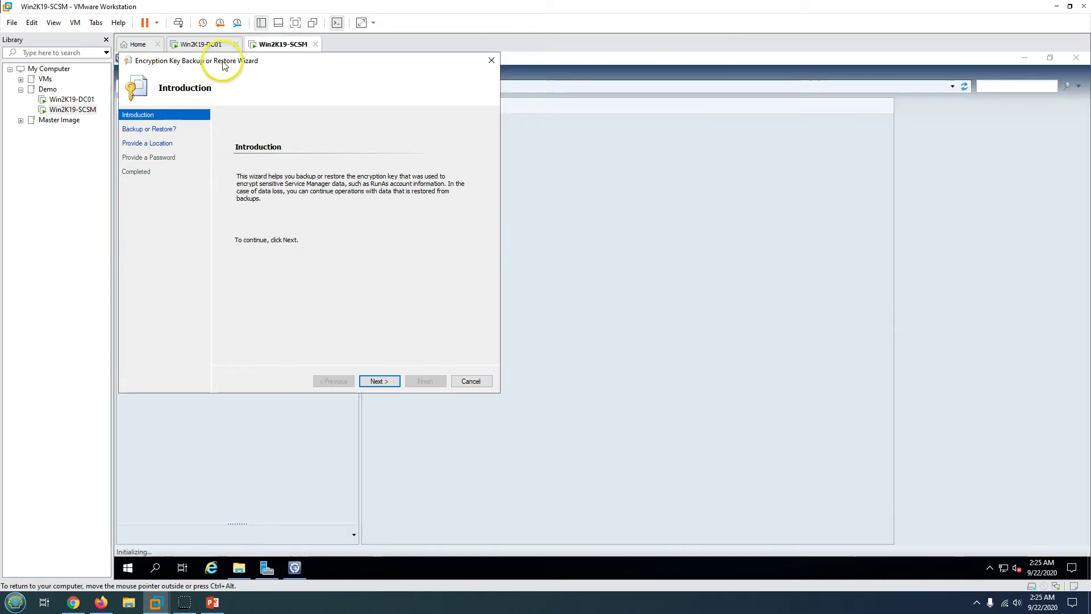
left_click_drag(223, 66, 530, 190)
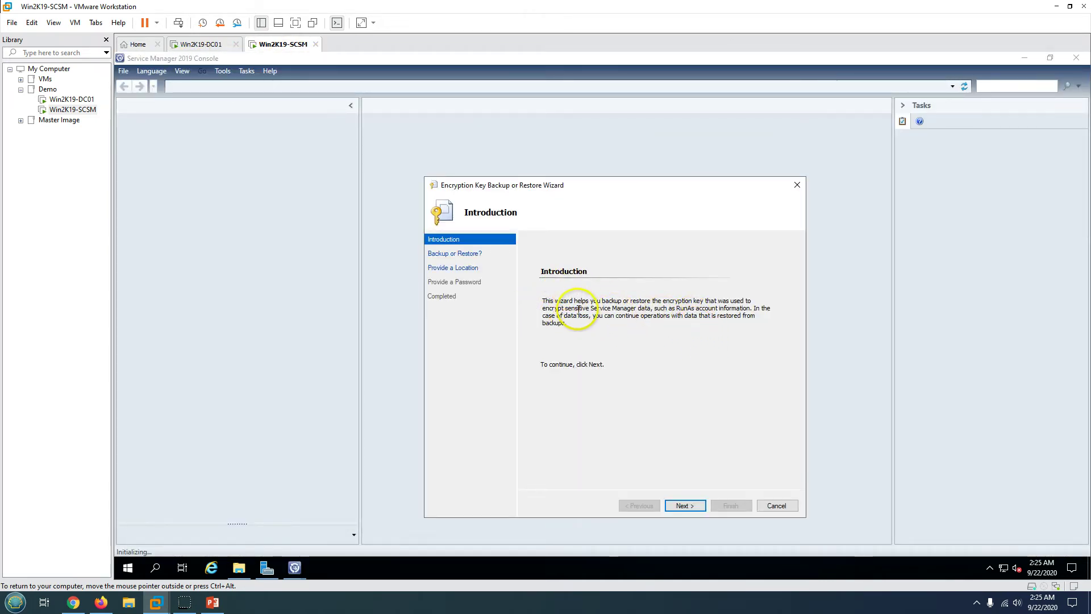
left_click_drag(578, 308, 686, 325)
left_click_drag(630, 302, 735, 310)
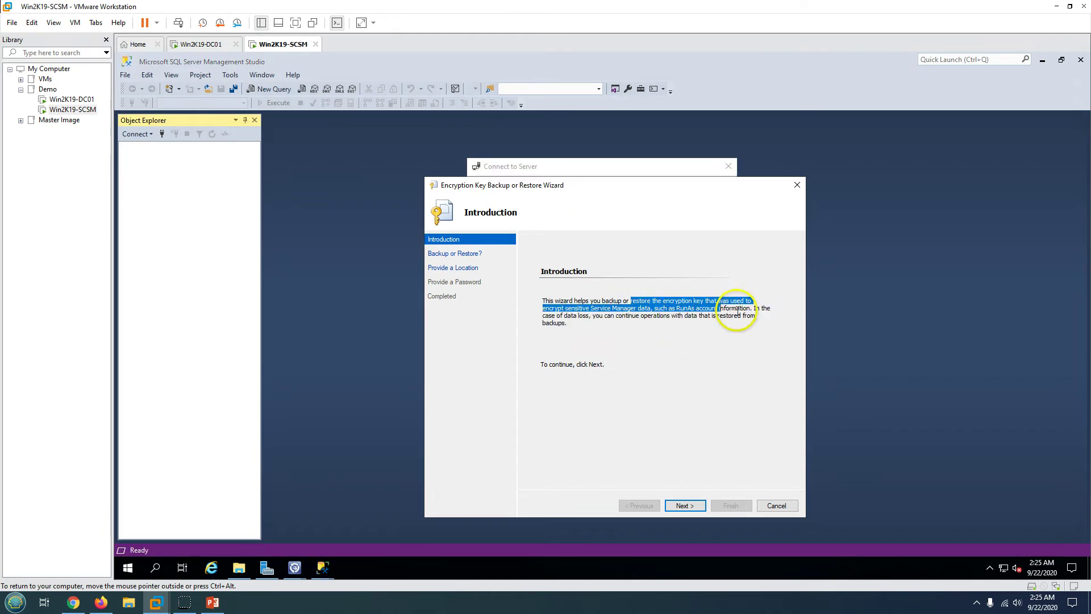
left_click(724, 346)
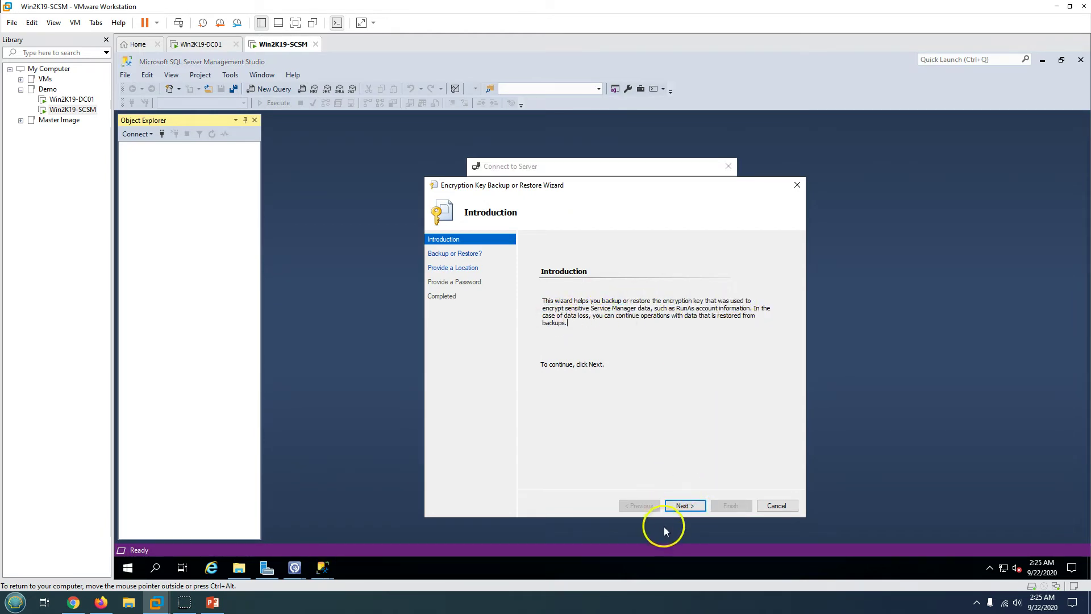
- Choose Backup, browse to OSDisk (C:), and create and open a new BackupKey folder
left_click(684, 509)
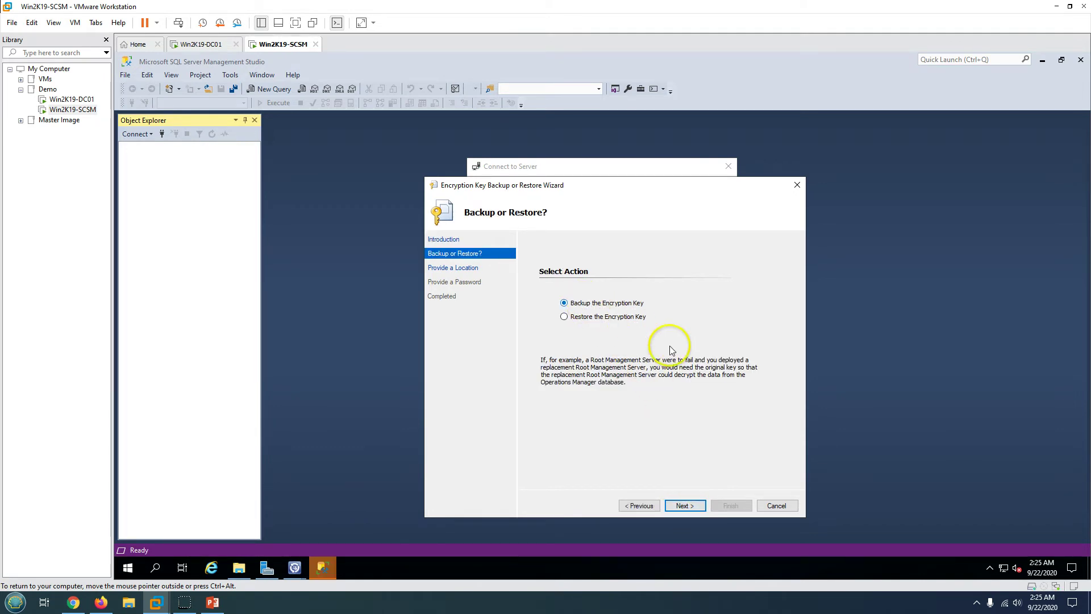
left_click(684, 506)
left_click(754, 382)
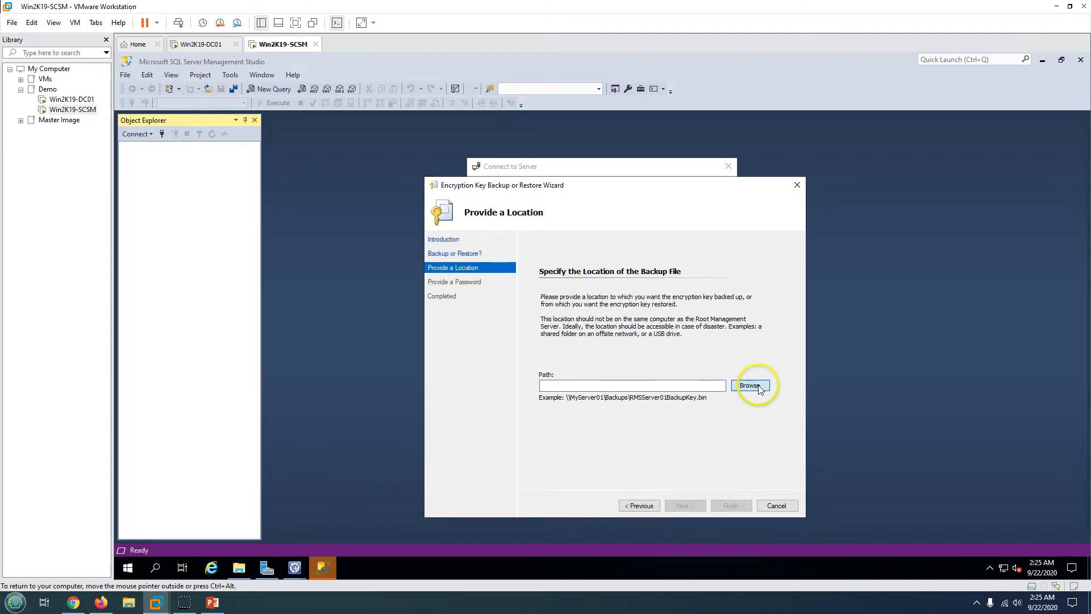
left_click(481, 339)
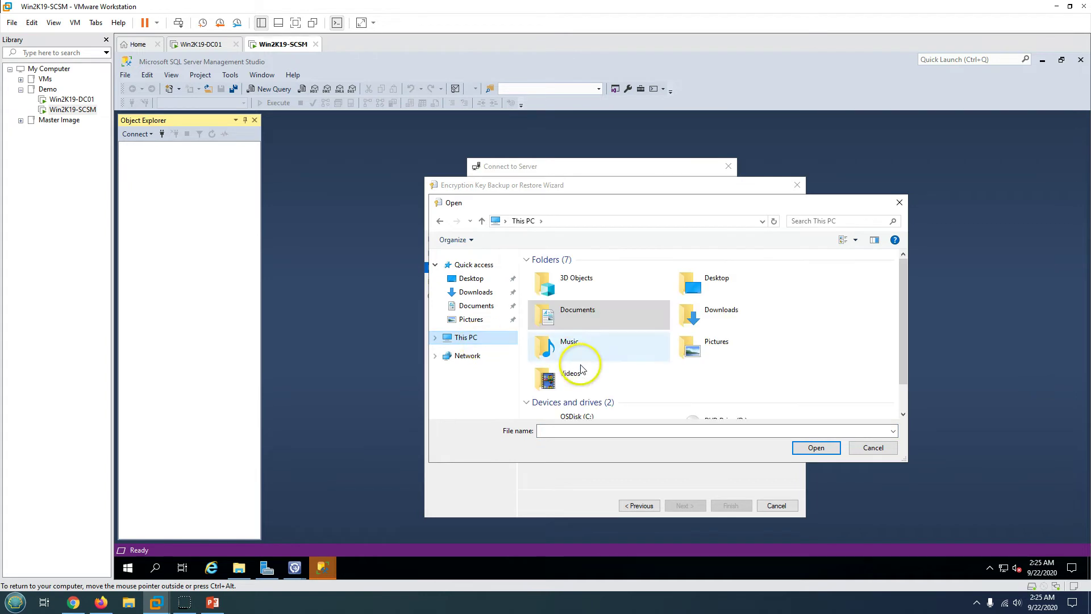
scroll(614, 398, "down", 1)
double_click(611, 398)
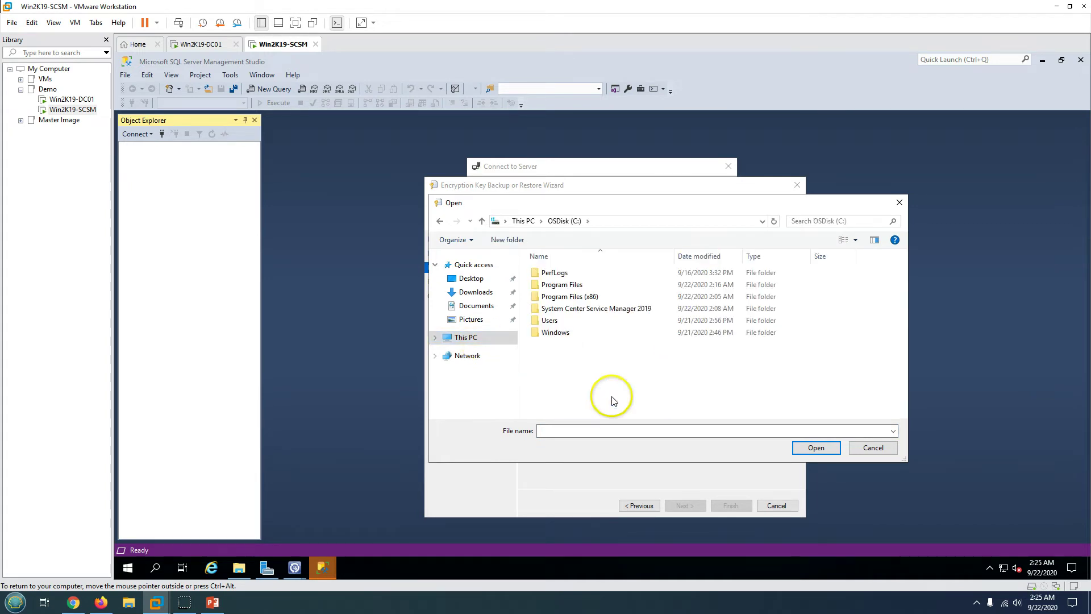
left_click(511, 241)
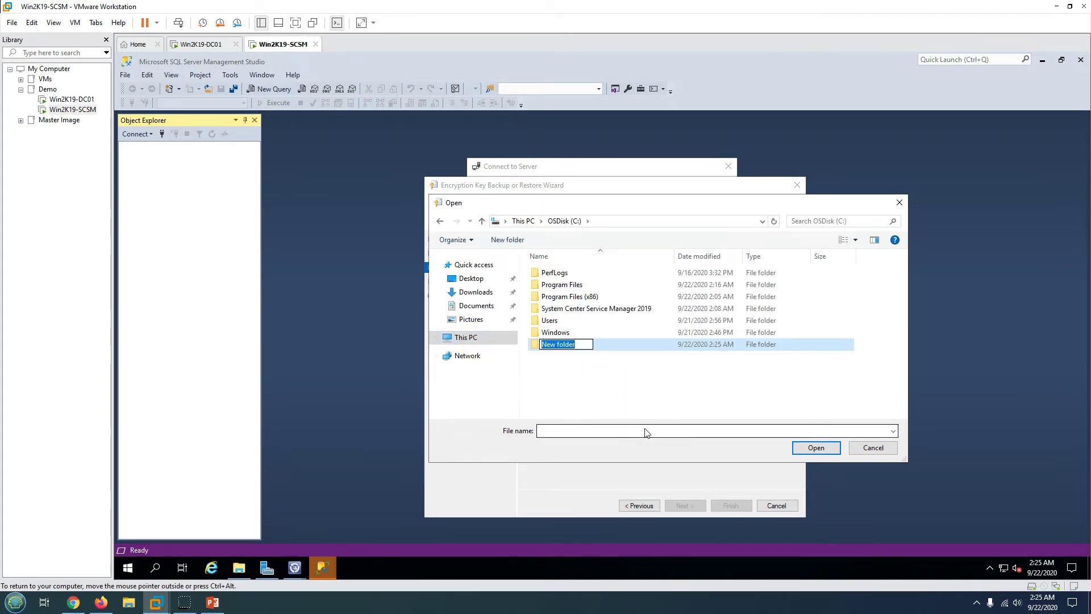
type("BackupKey")
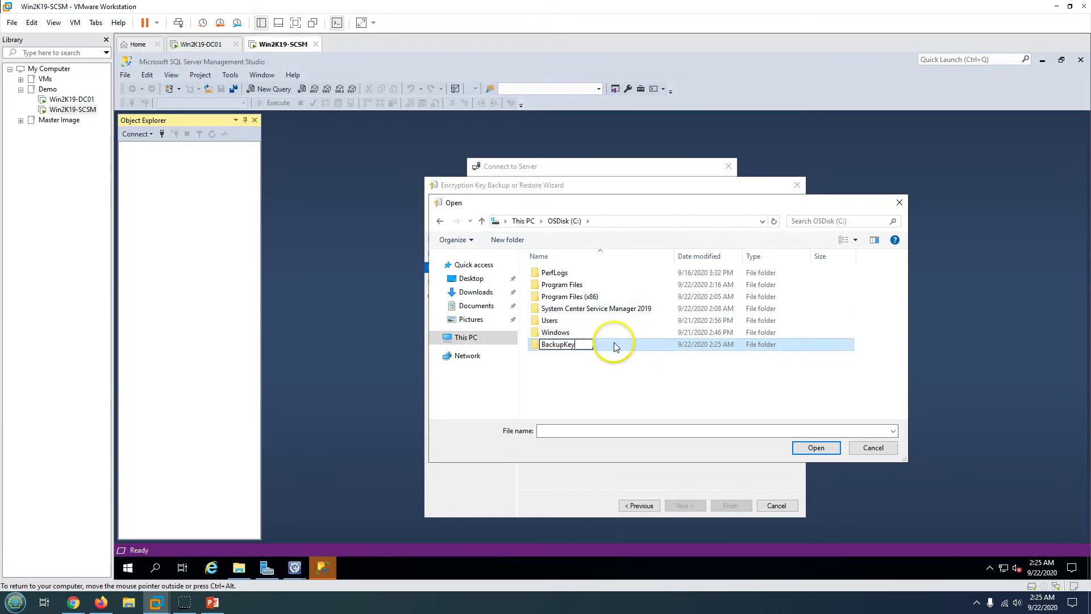
double_click(609, 343)
left_click(622, 429)
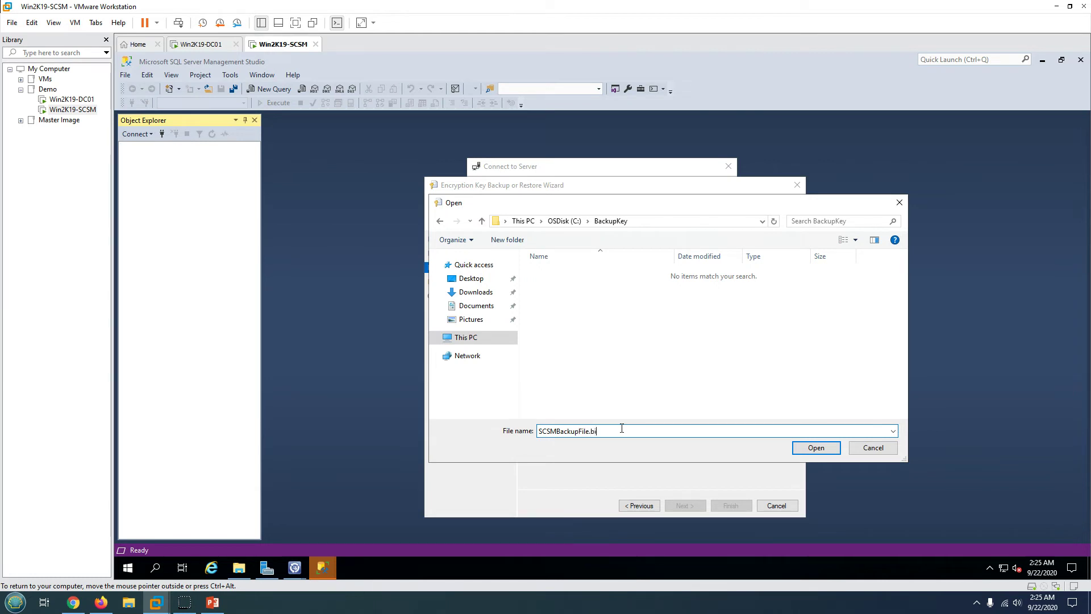
- Back up the encryption key to C:\BackupKey\SCSMBackupFile.bin with an eight-character password, then finish
left_click(816, 448)
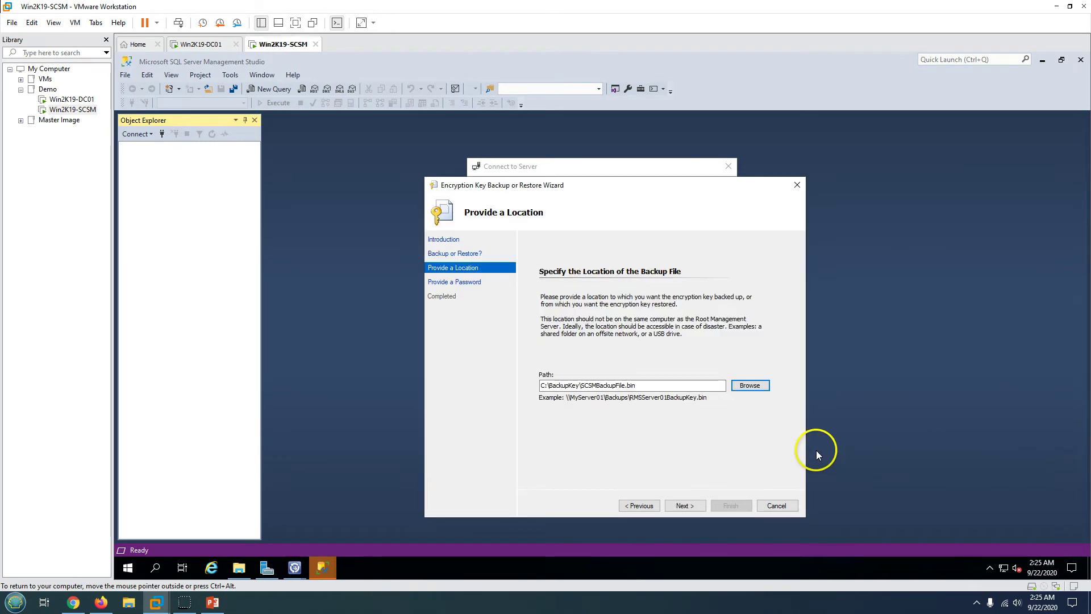
left_click(682, 504)
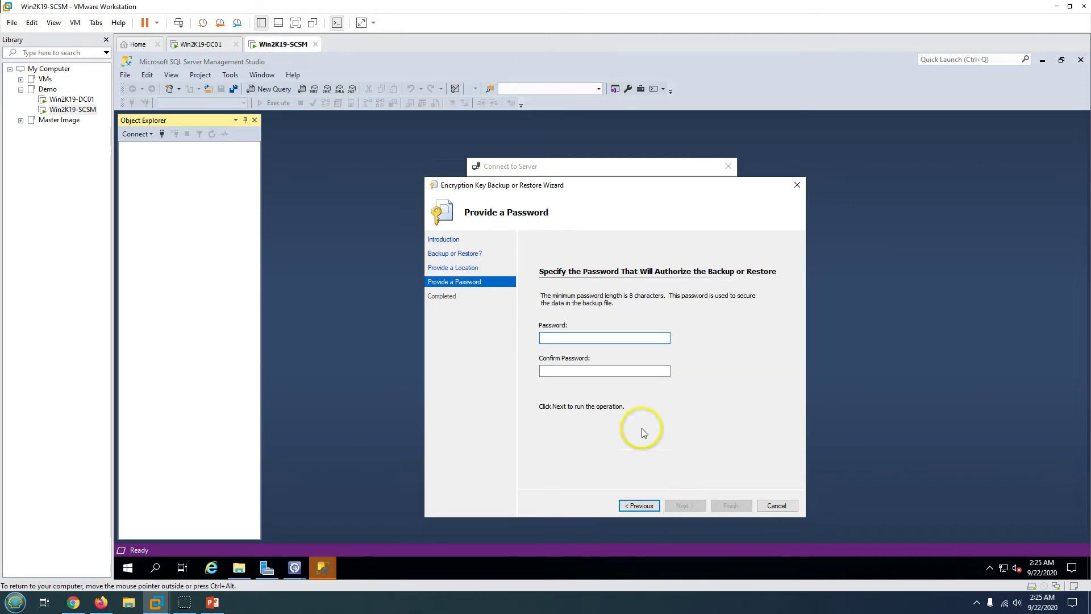
type("P")
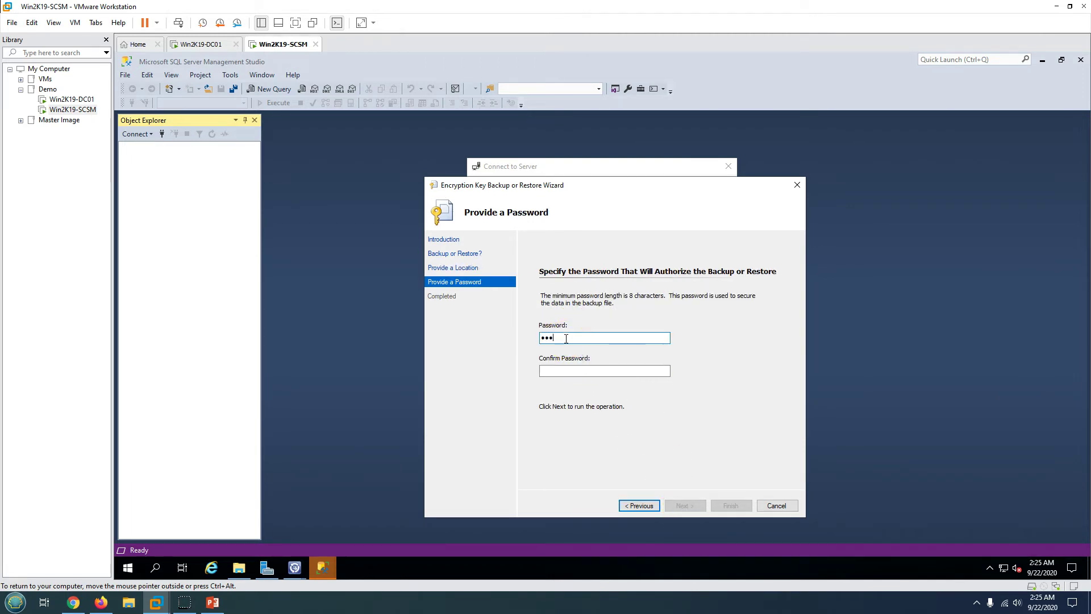
key("Tab")
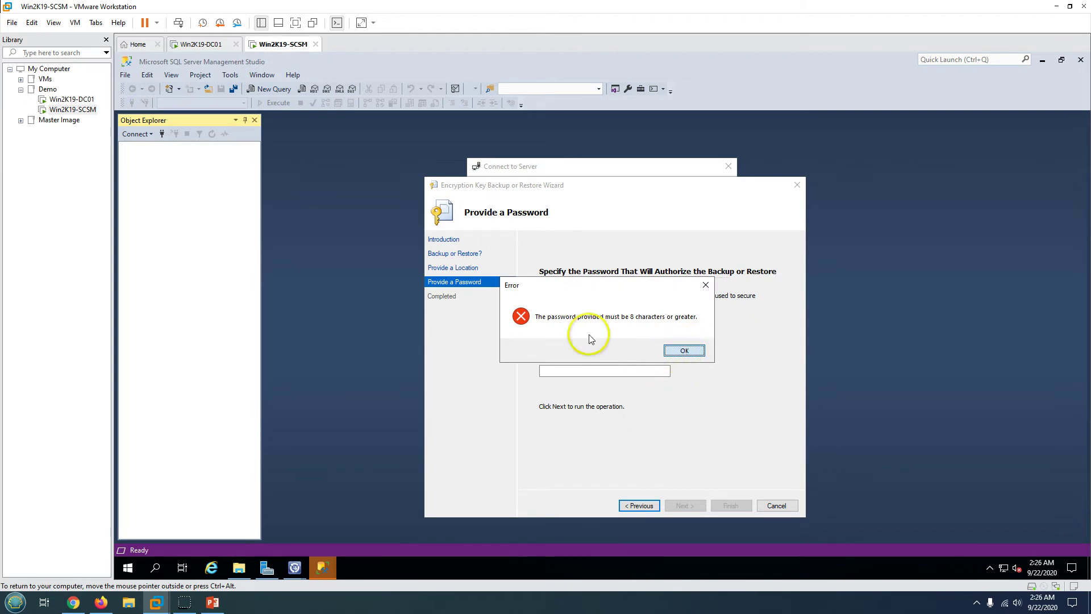
key("Return")
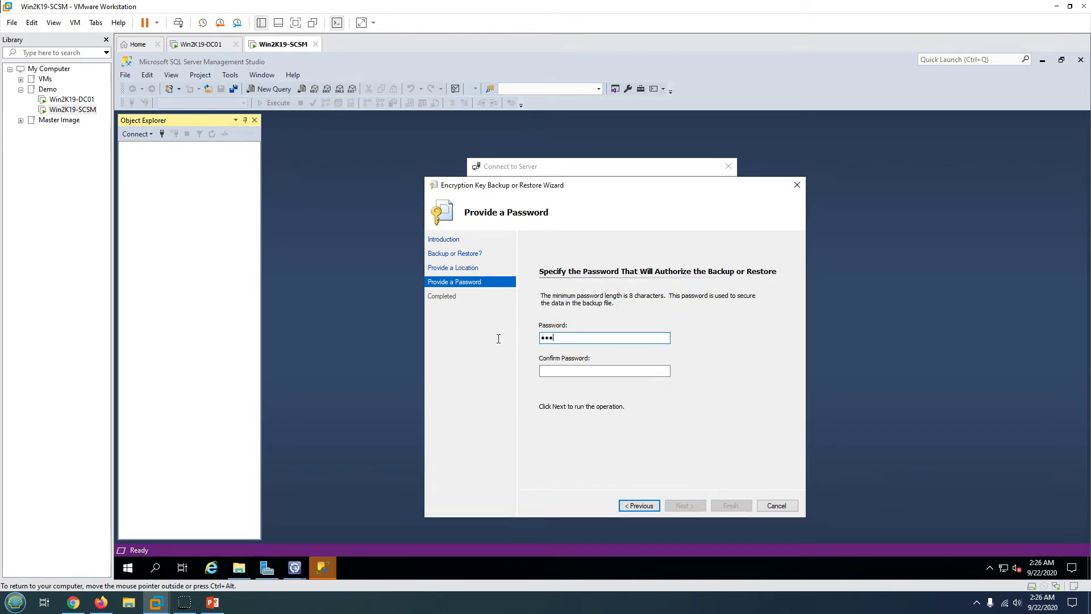
type("P@ssw0rd")
key("Tab")
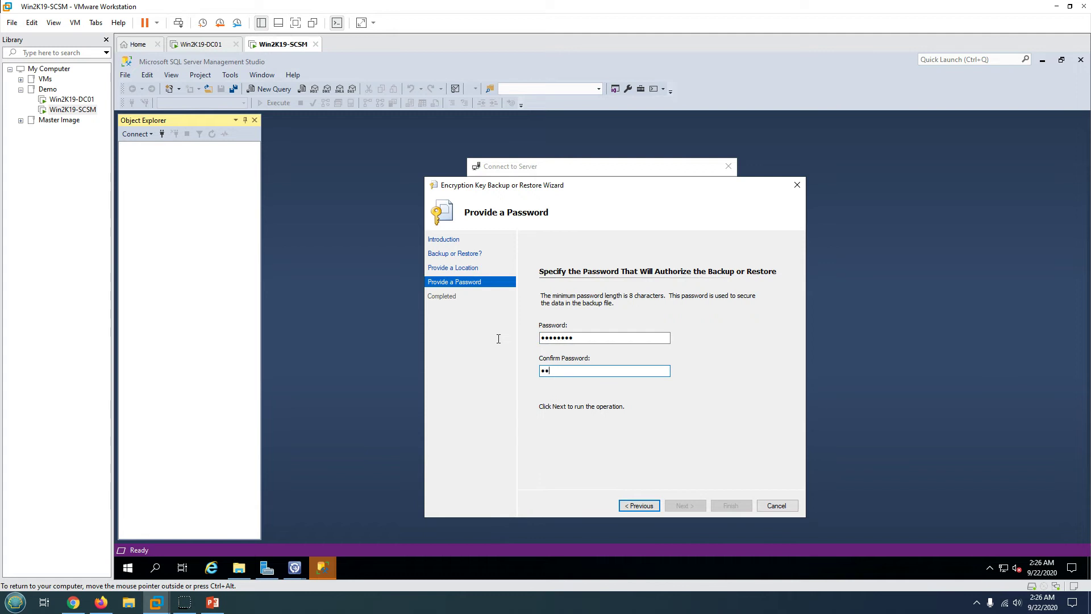
type("P@ssw0rd")
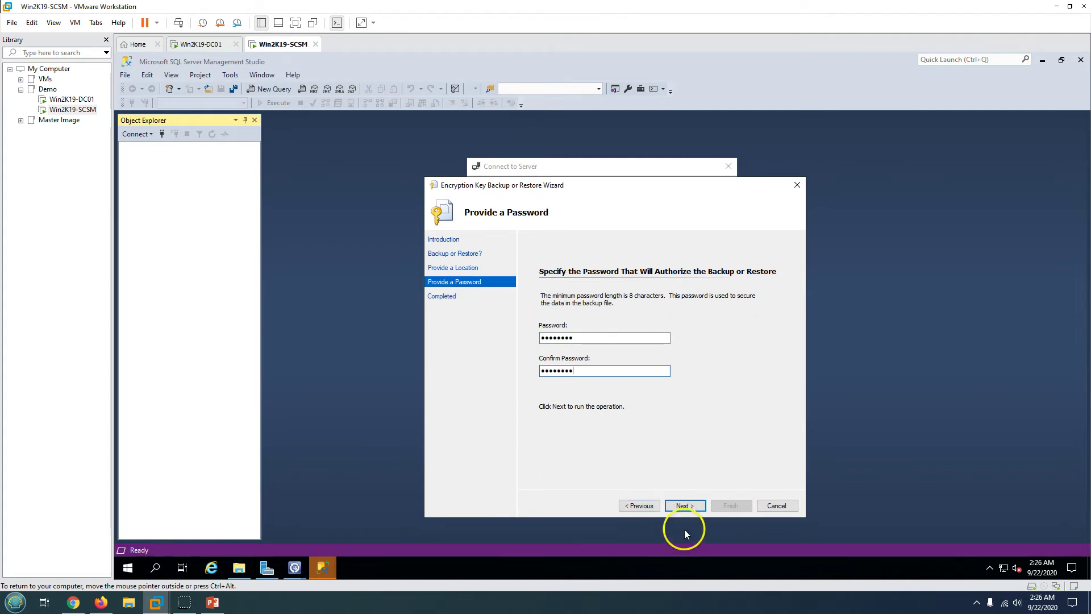
left_click(682, 506)
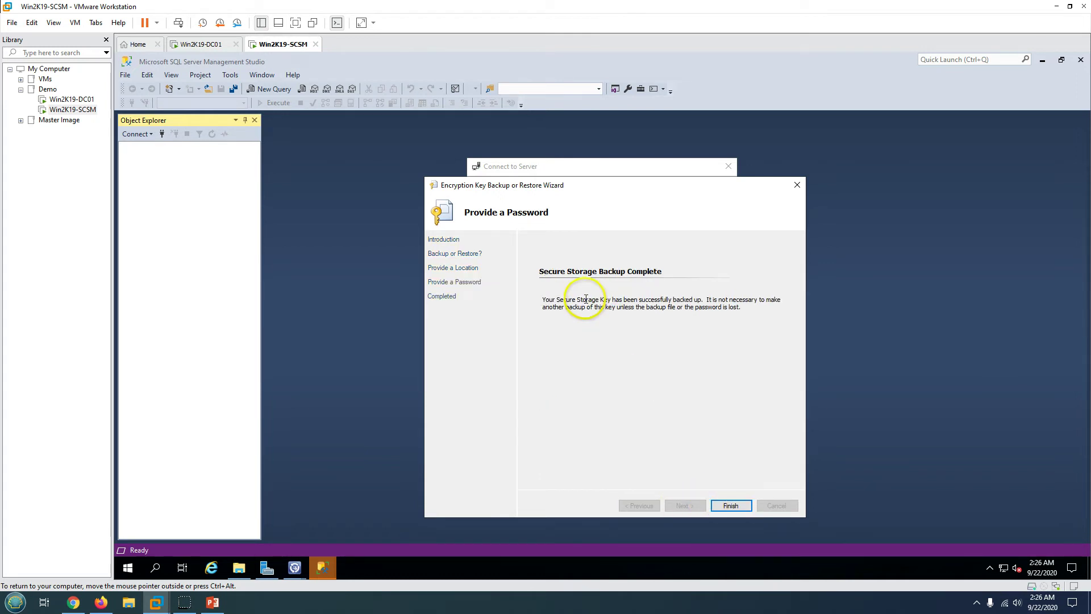
left_click(731, 505)
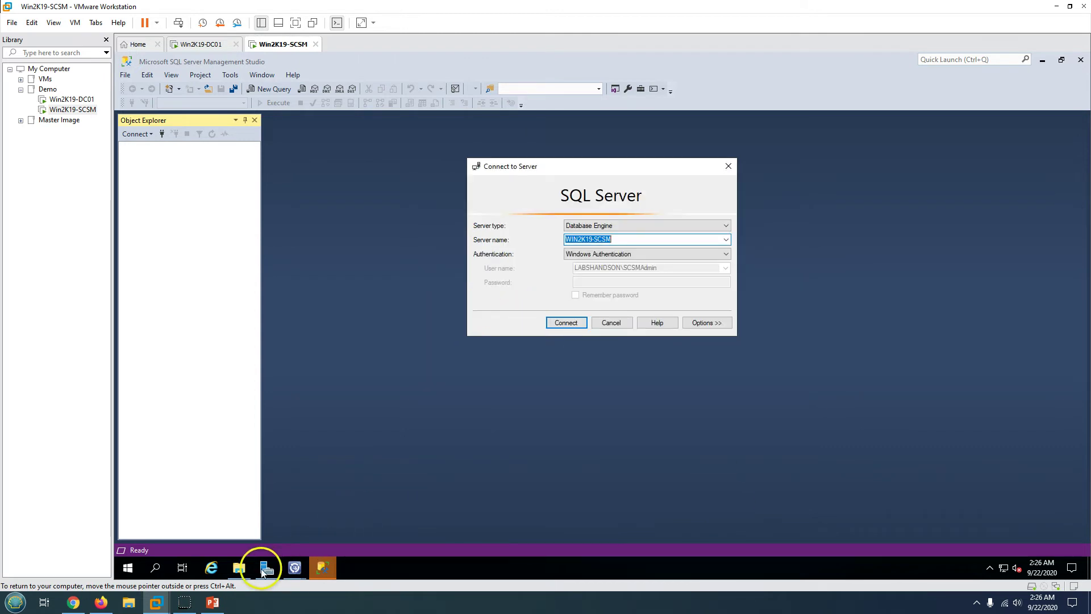
- Confirm SCSMBackupFile.bin exists in C:\BackupKey, then minimize File Explorer
left_click(239, 568)
left_click(169, 272)
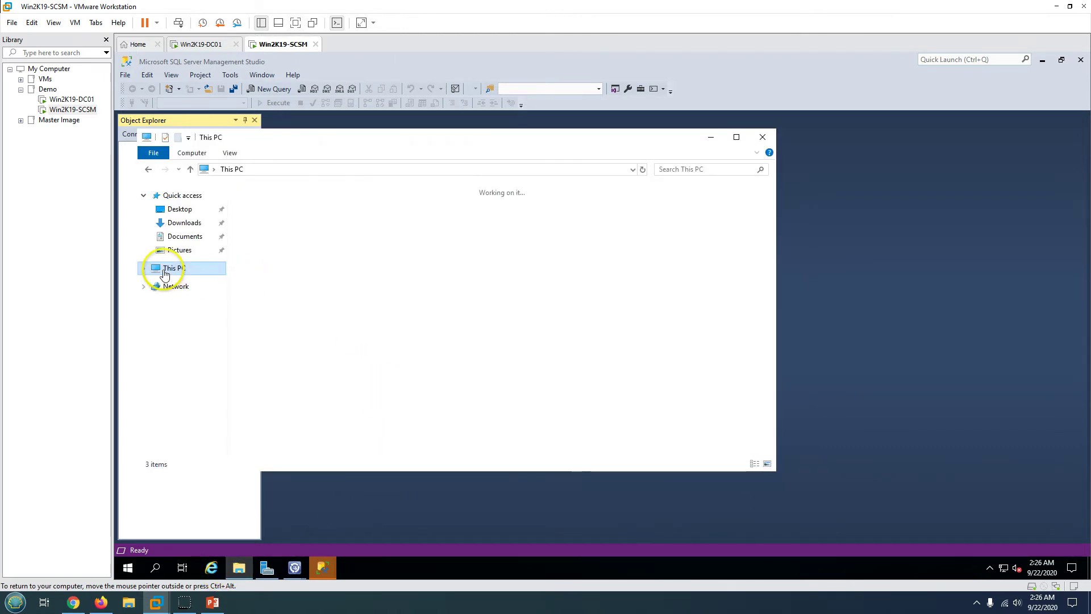
double_click(318, 327)
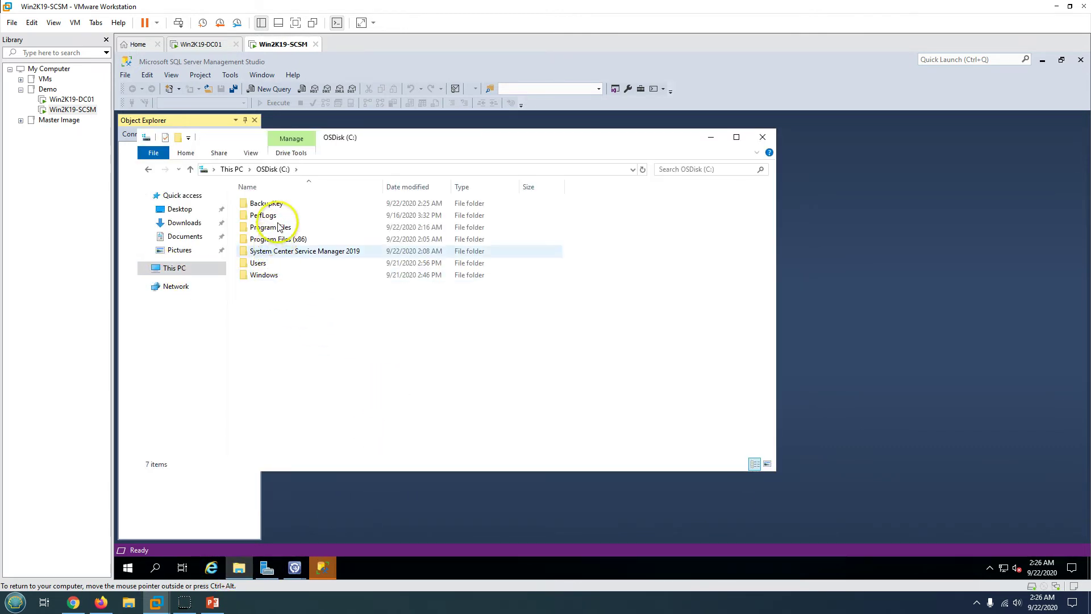
double_click(274, 204)
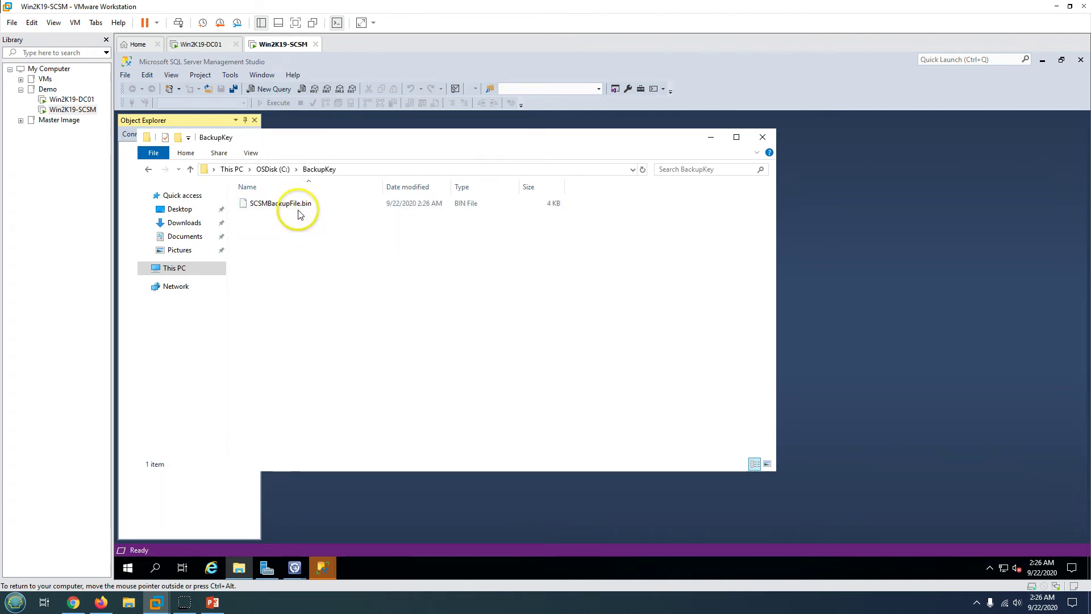
left_click(296, 208)
left_click(375, 307)
left_click(710, 140)
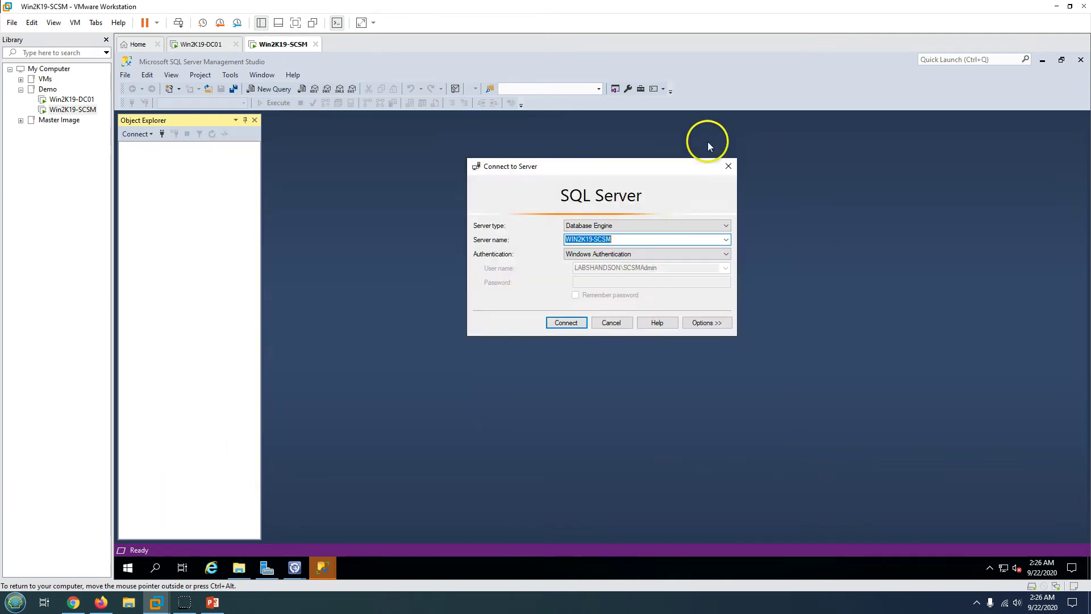
- Connect Management Studio to WIN2K19-SCSM and review the ServiceManagerDB database properties
left_click(568, 324)
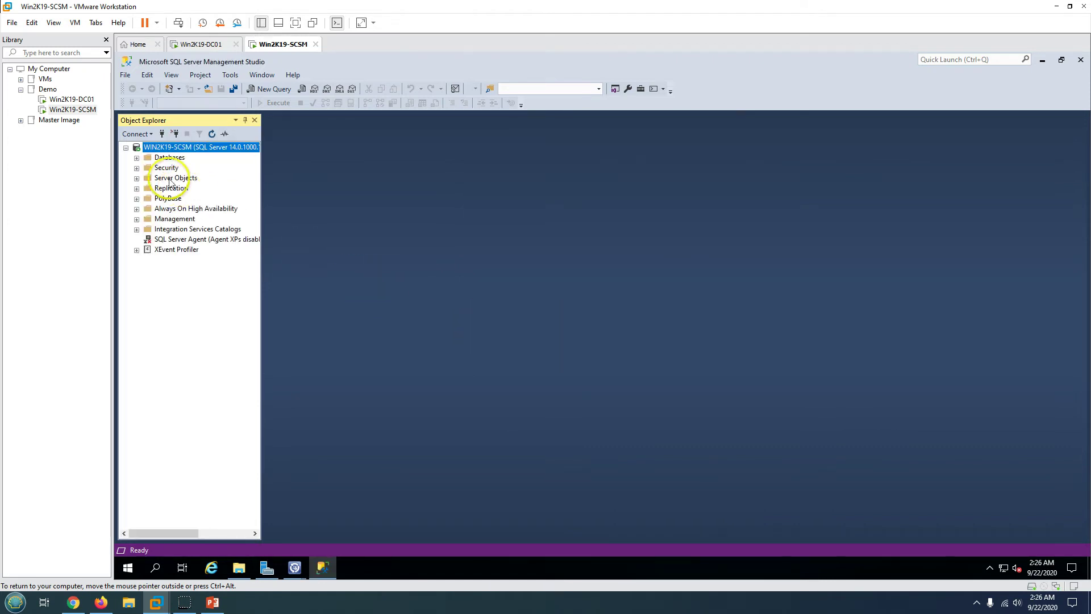
left_click(136, 159)
left_click(186, 190)
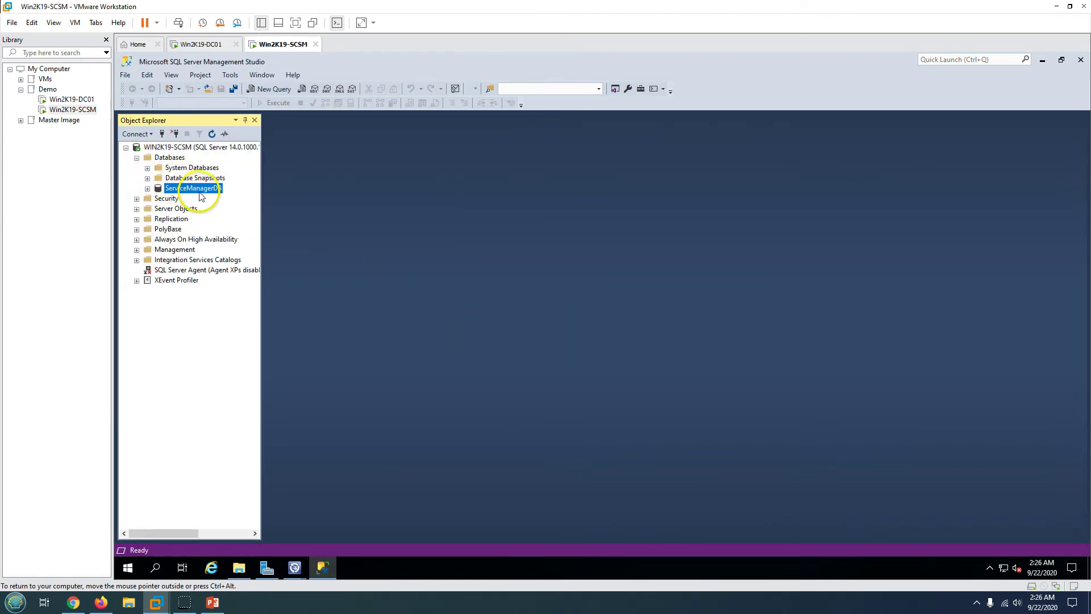
right_click(202, 189)
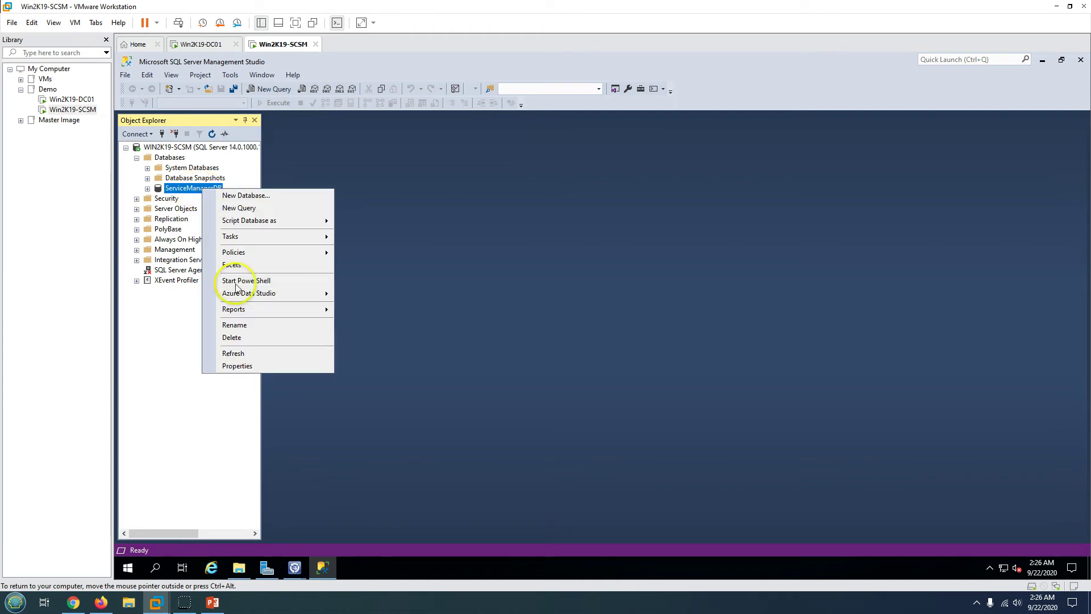
left_click(251, 368)
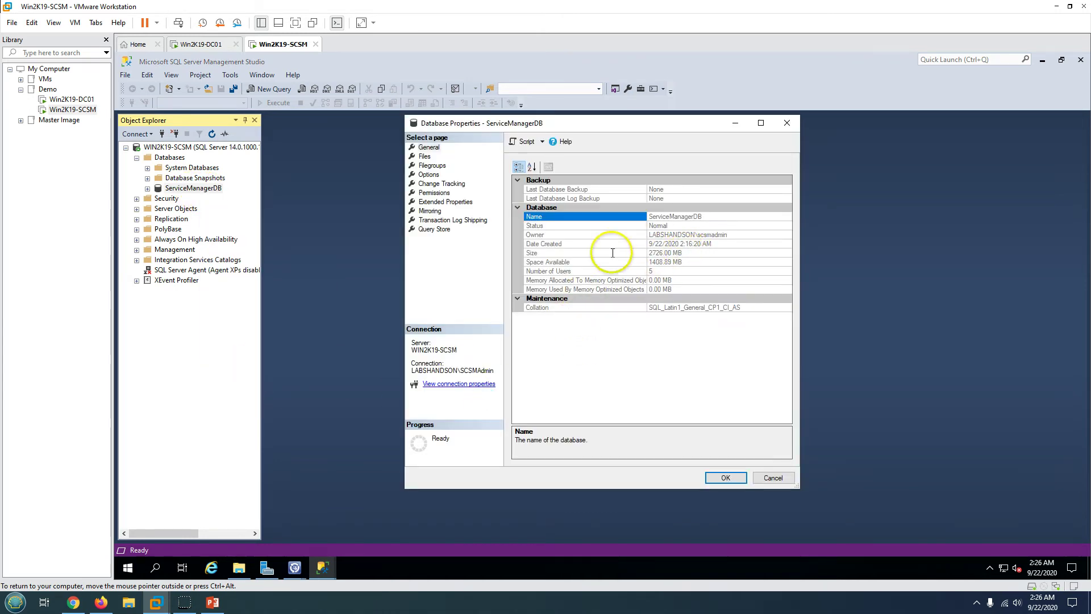
left_click(611, 254)
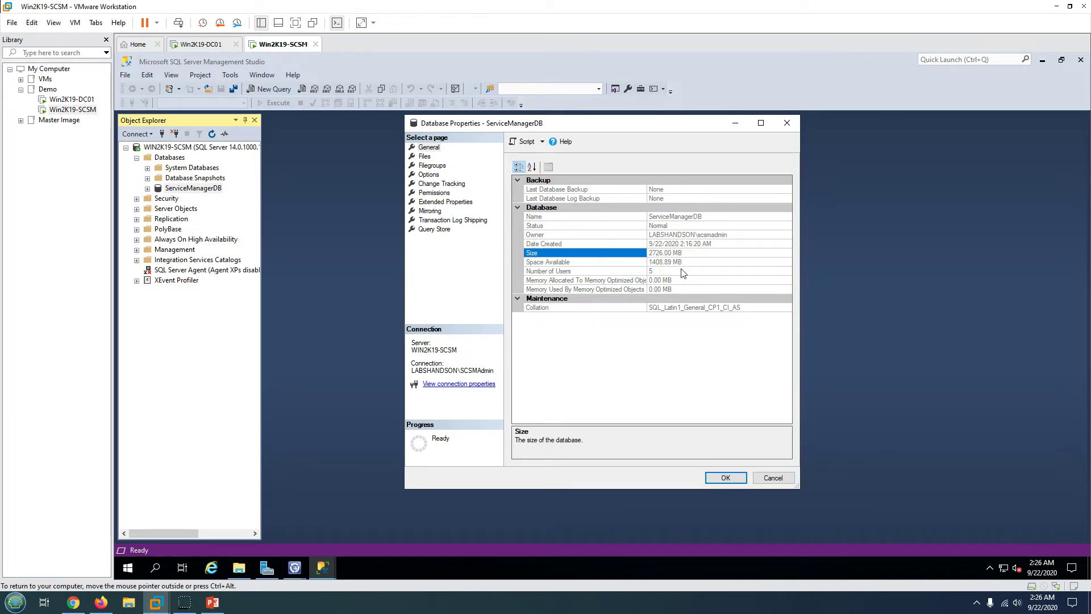
left_click(725, 477)
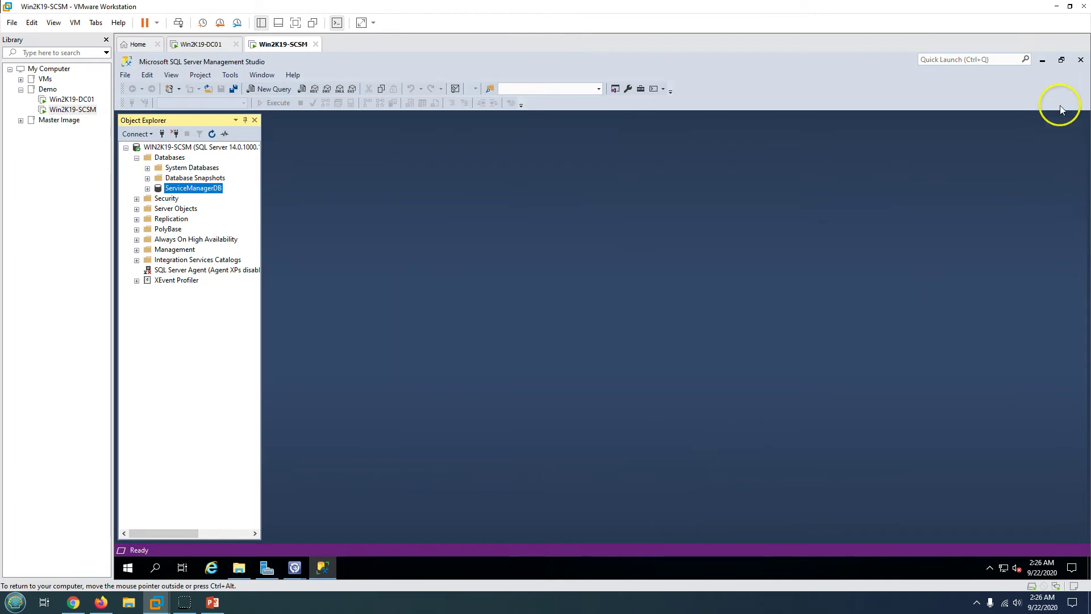
- Close Management Studio, connect the console to the Service Manager server and view Service Level Management
left_click(1080, 59)
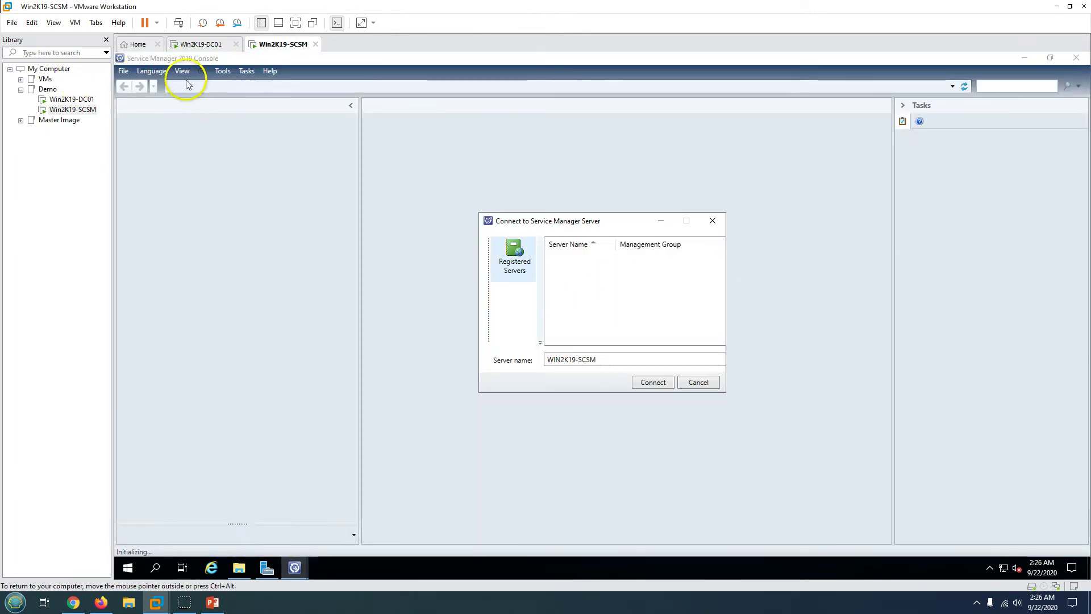
left_click(653, 383)
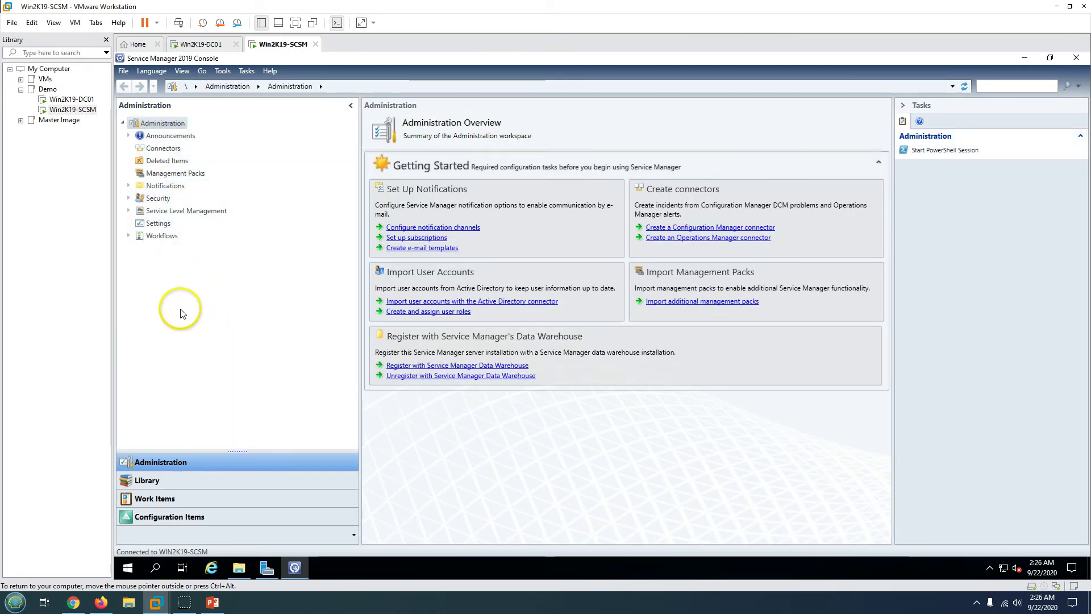
left_click(173, 212)
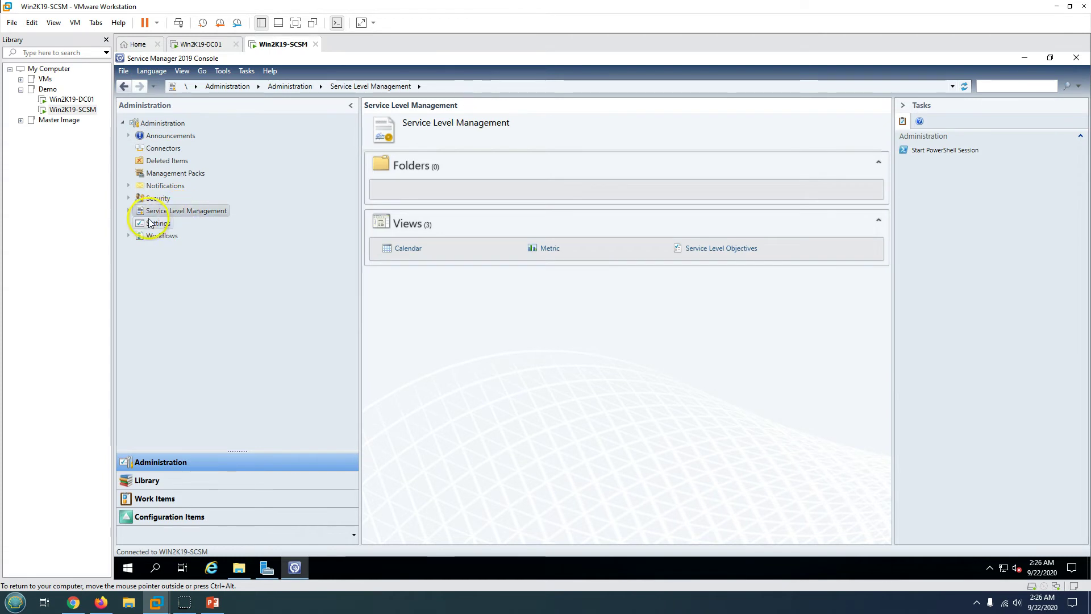
- Browse the Library workspace's Service Catalog, Knowledge and Queues views
left_click(179, 482)
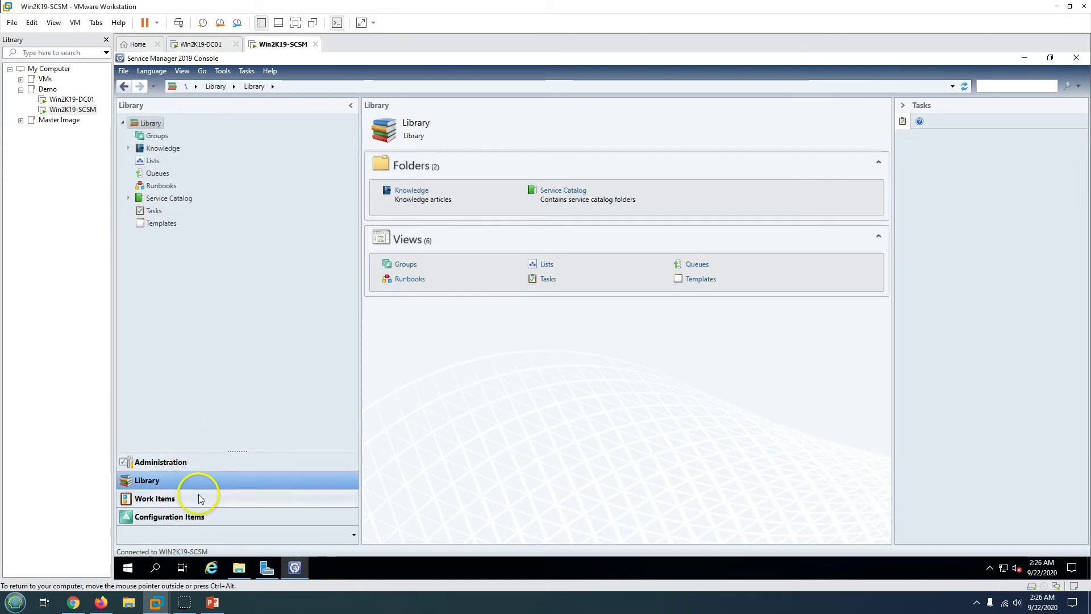
left_click(128, 198)
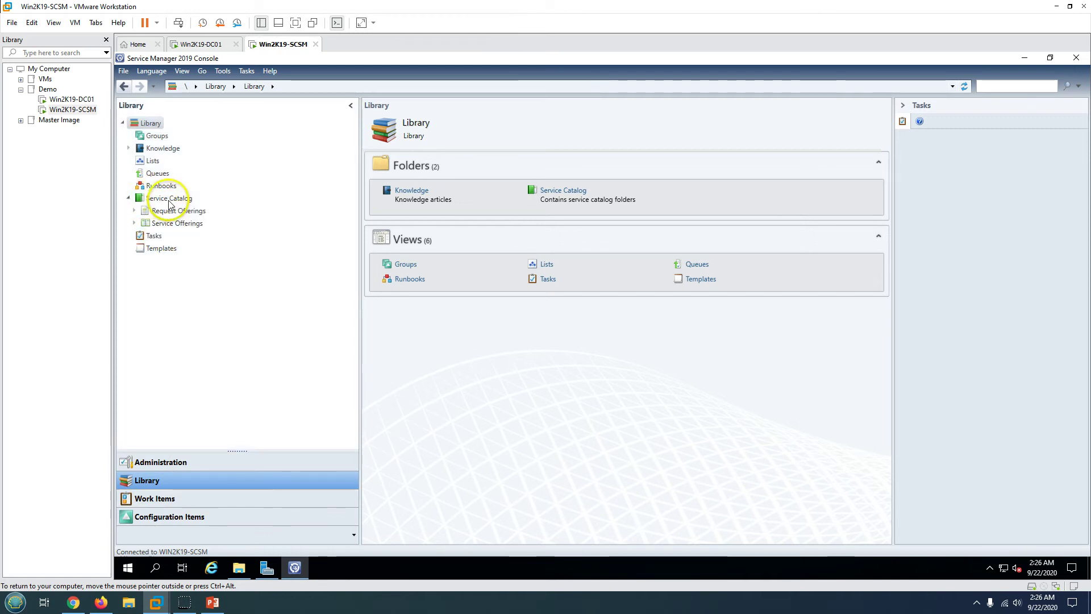
left_click(160, 198)
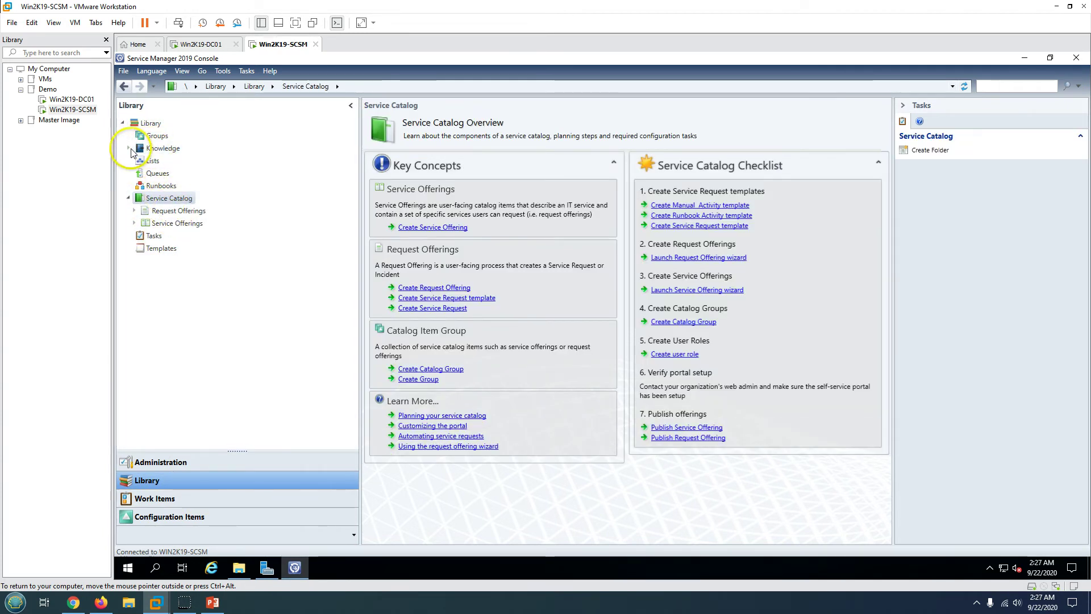
left_click(129, 147)
left_click(159, 149)
left_click(128, 148)
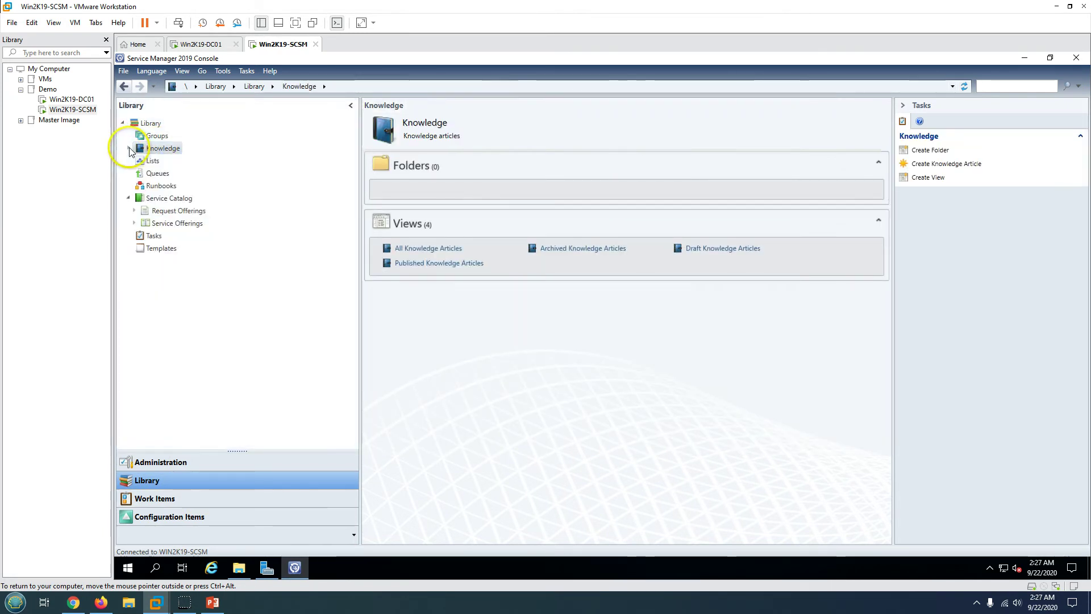
left_click(157, 173)
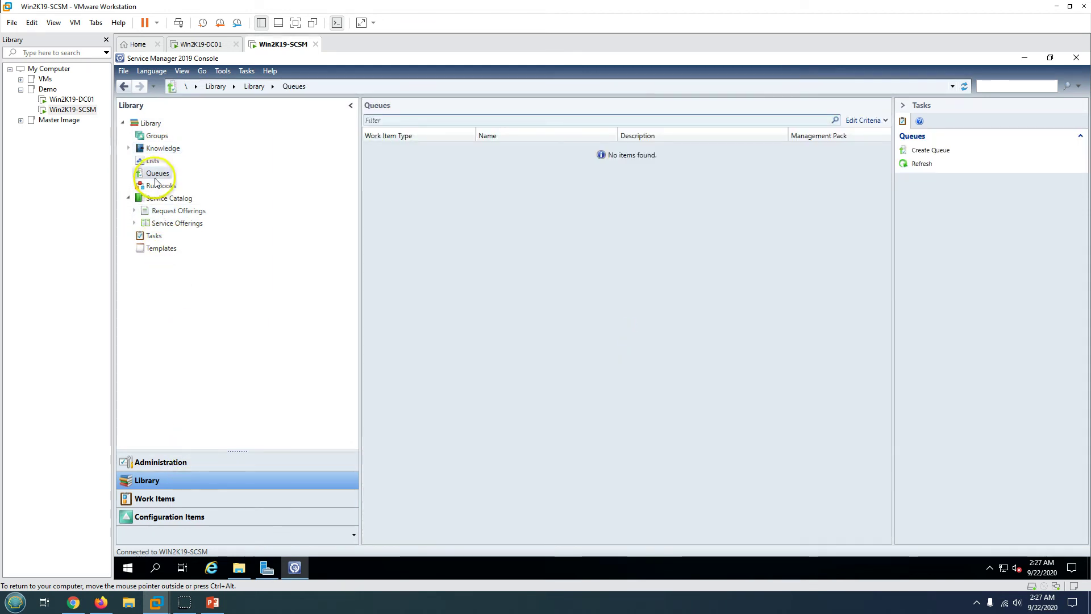
- Start creating a new queue, then cancel and abandon the Create Queue wizard
left_click(932, 151)
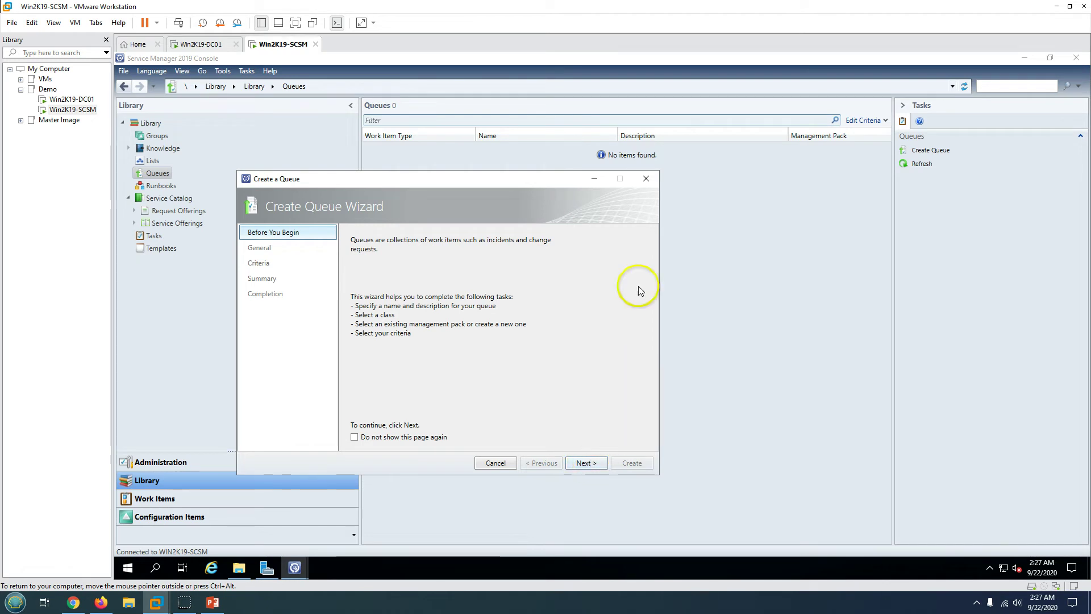
left_click(648, 179)
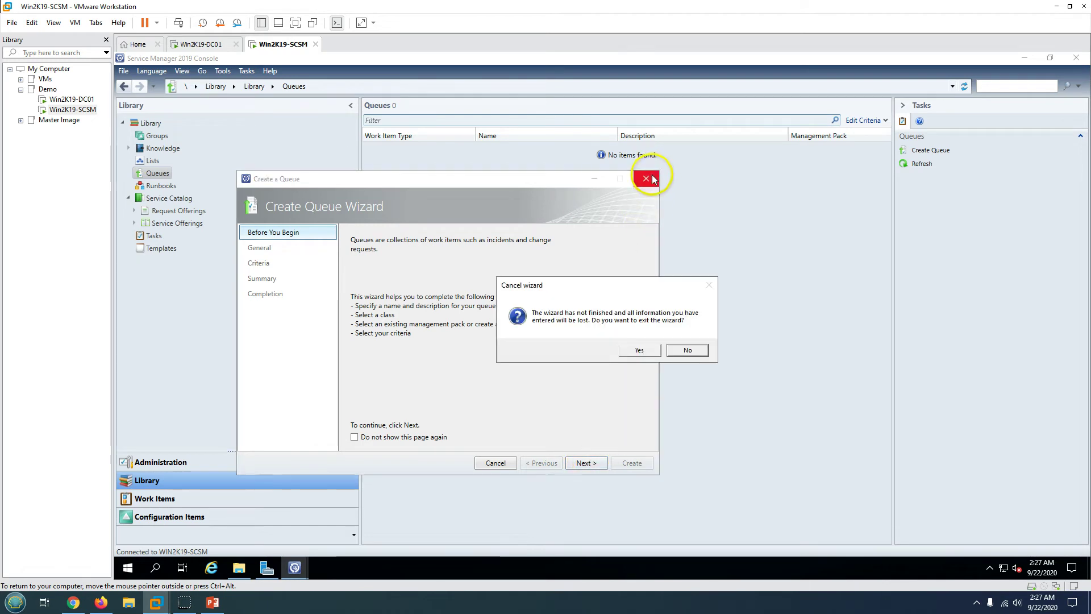
left_click(640, 350)
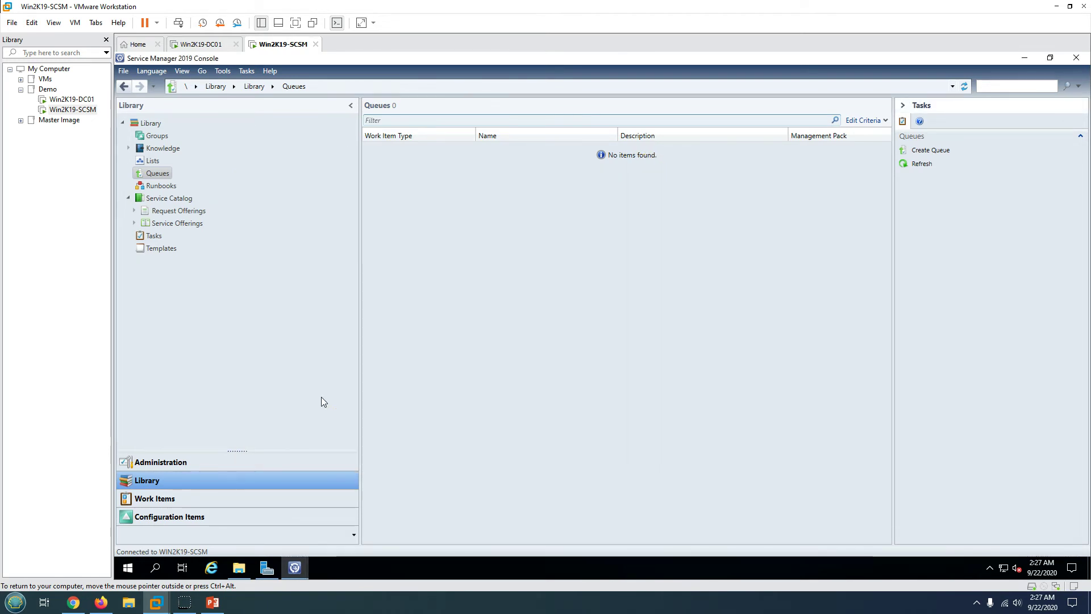
- Browse the Configuration Items Software and Software Updates views, then close the console
left_click(188, 528)
left_click(205, 517)
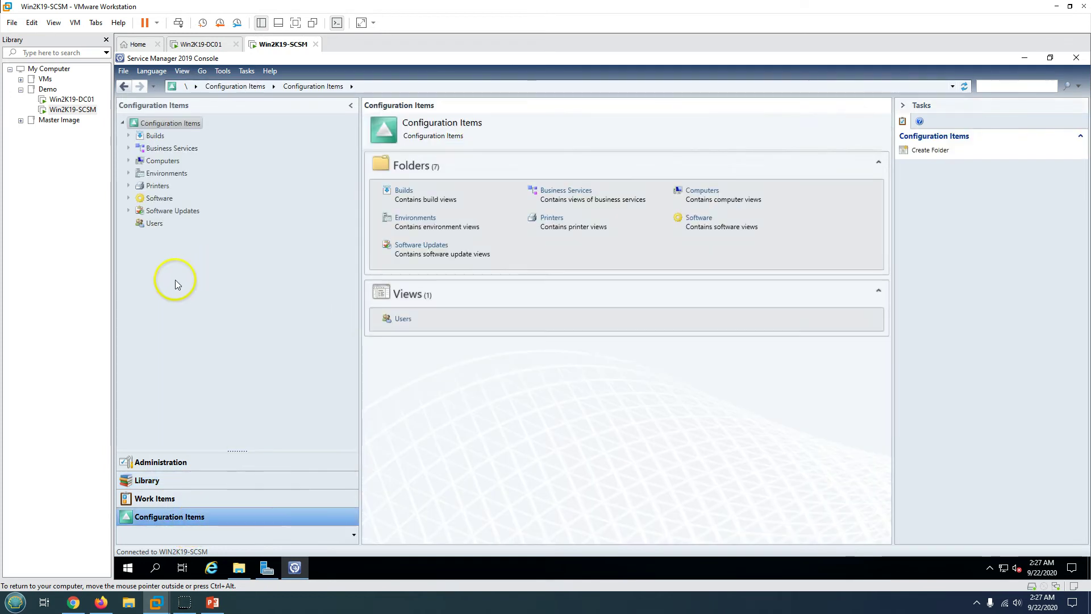
left_click(173, 211)
left_click(160, 199)
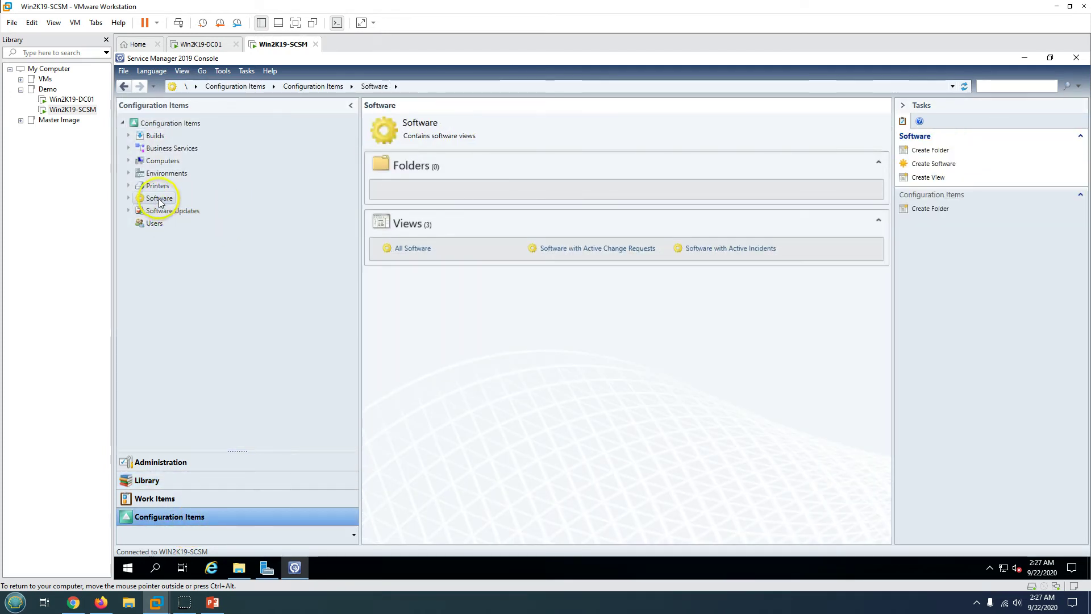
left_click(171, 211)
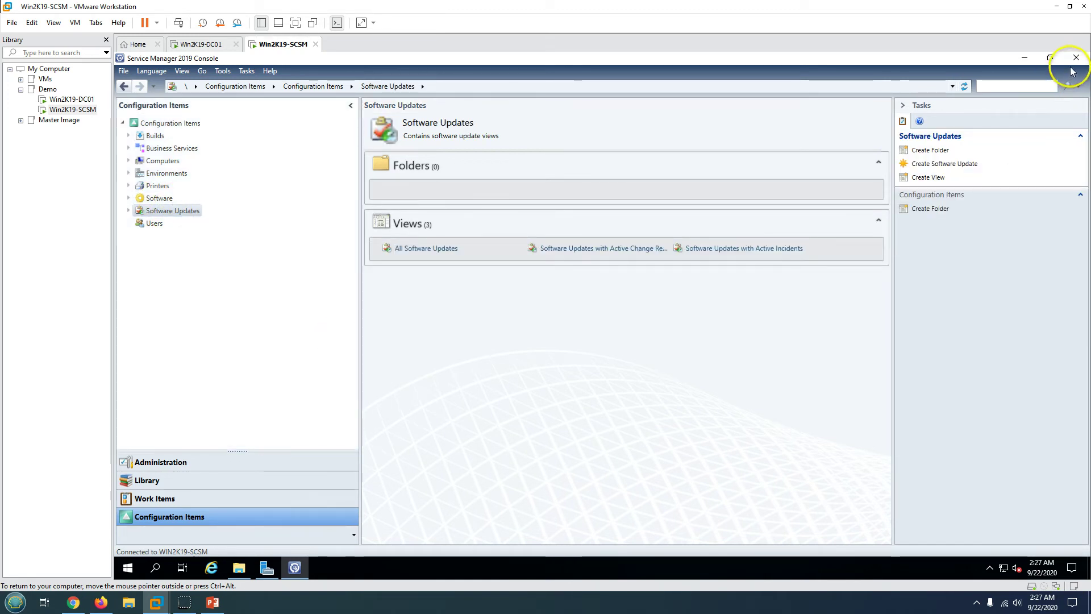
left_click(1076, 59)
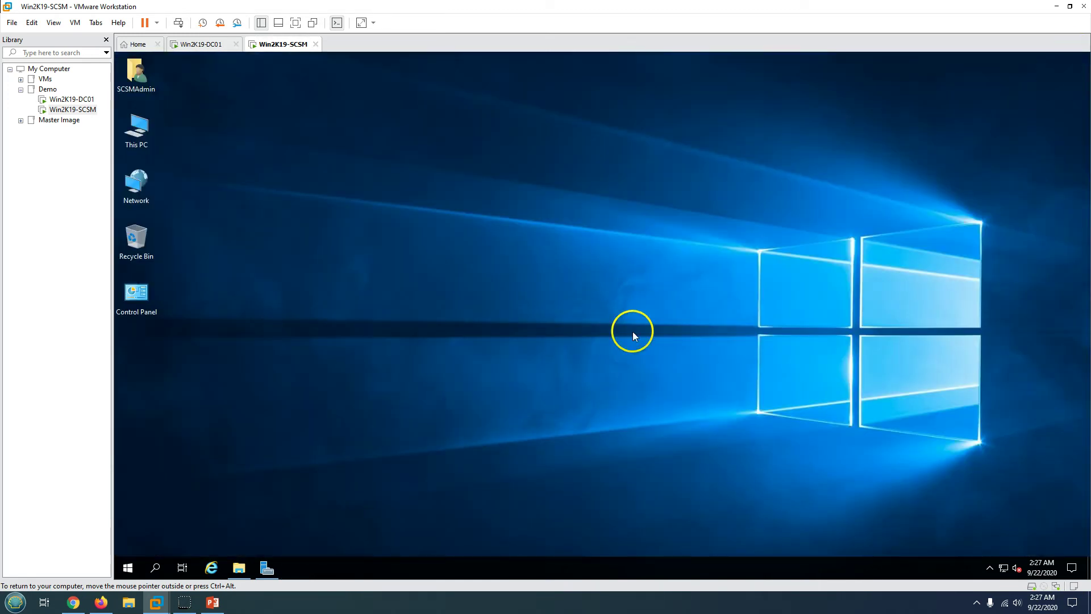
left_click(248, 568)
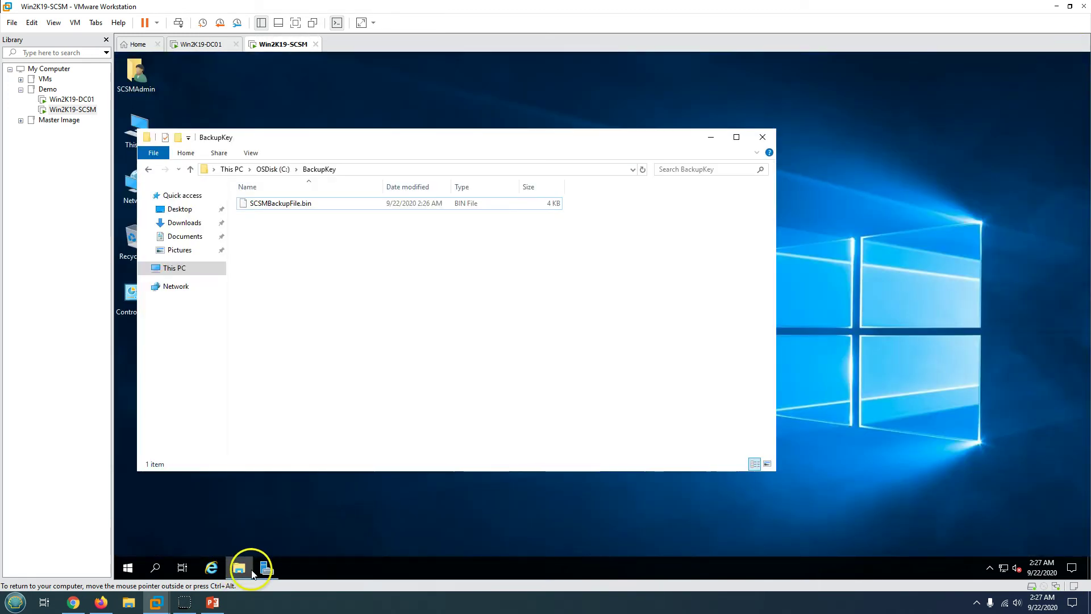
left_click(762, 138)
left_click(121, 573)
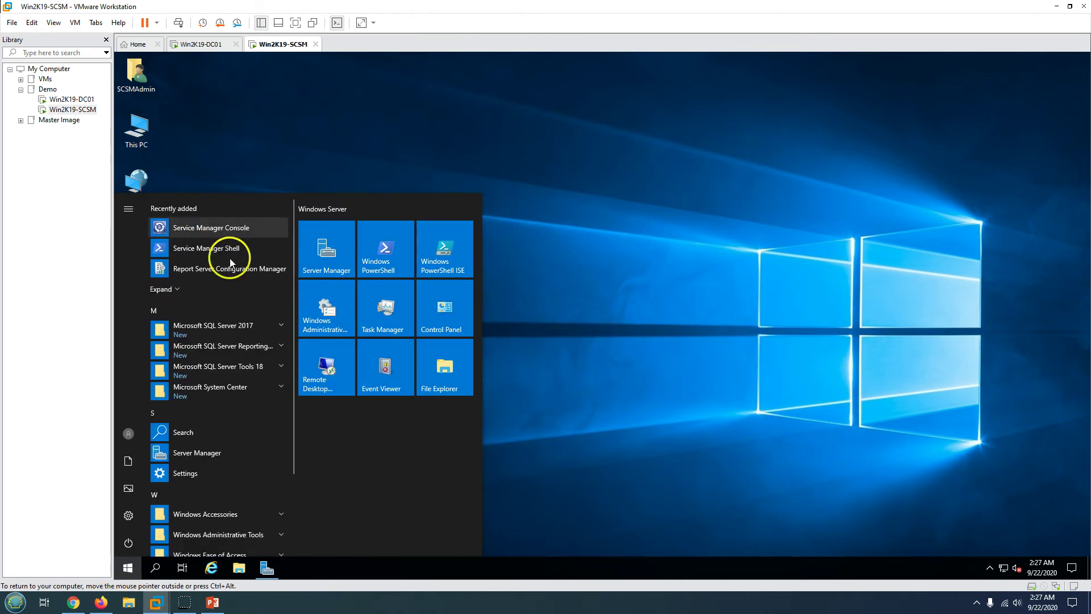
left_click(231, 386)
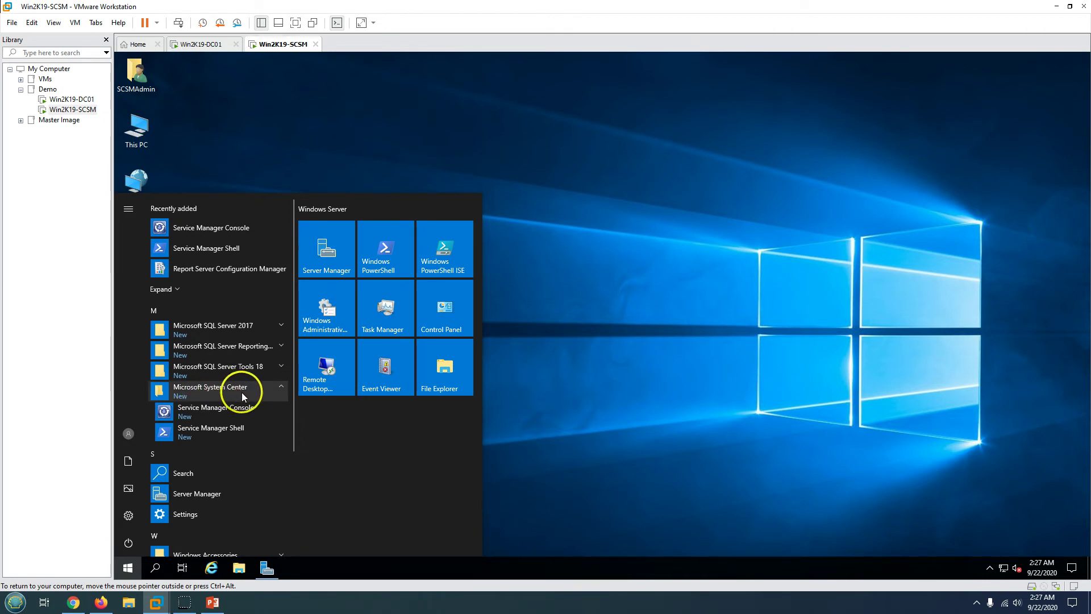
left_click(225, 432)
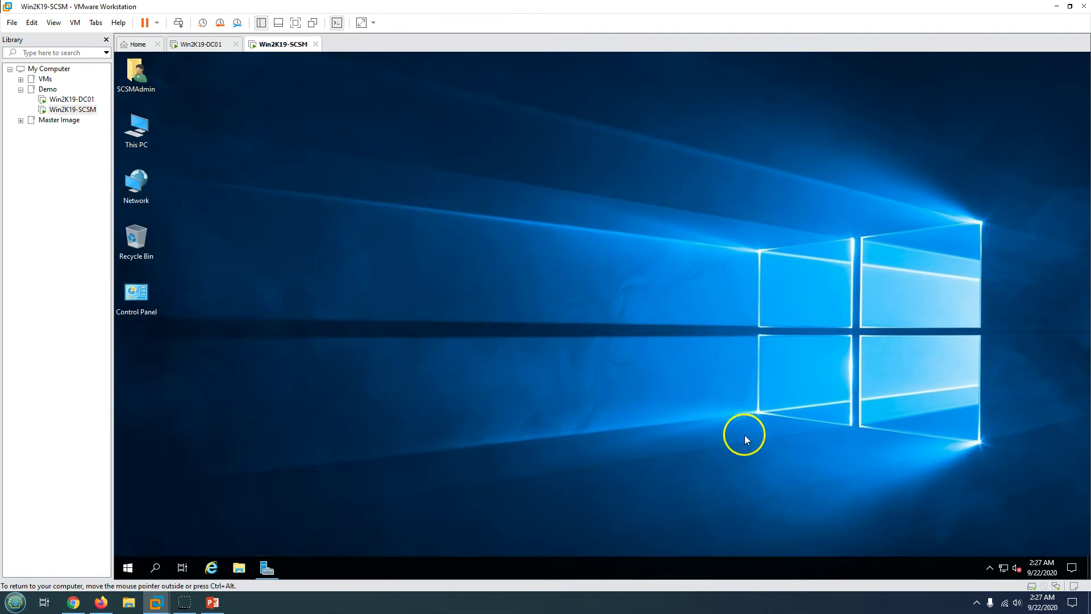
- Advance the slide show to the Self Service Portal slide, then restore Server Manager in the VM
left_click(219, 607)
left_click(625, 411)
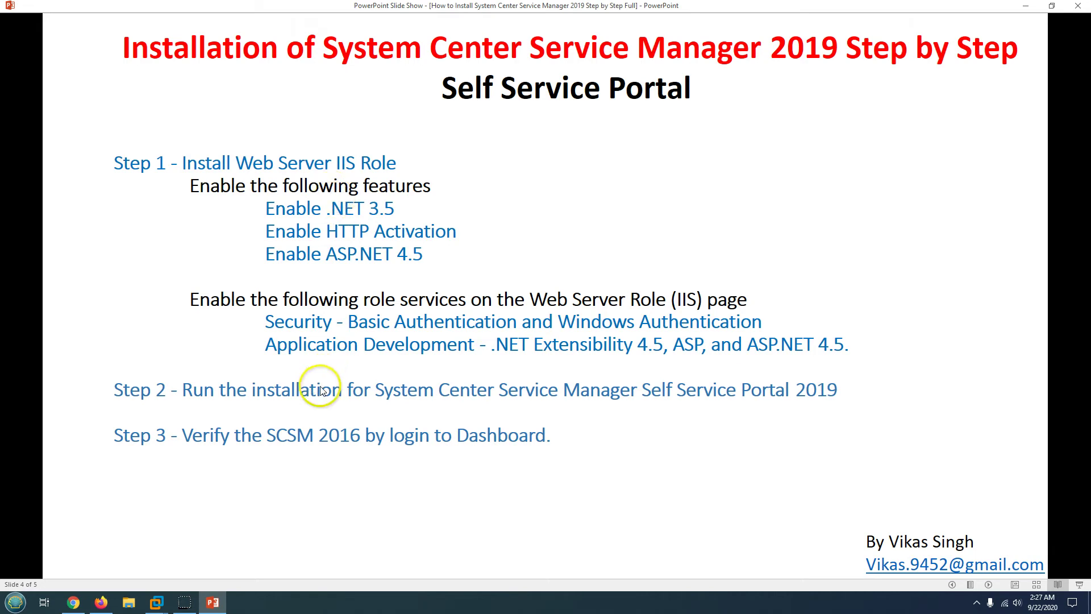
left_click(213, 602)
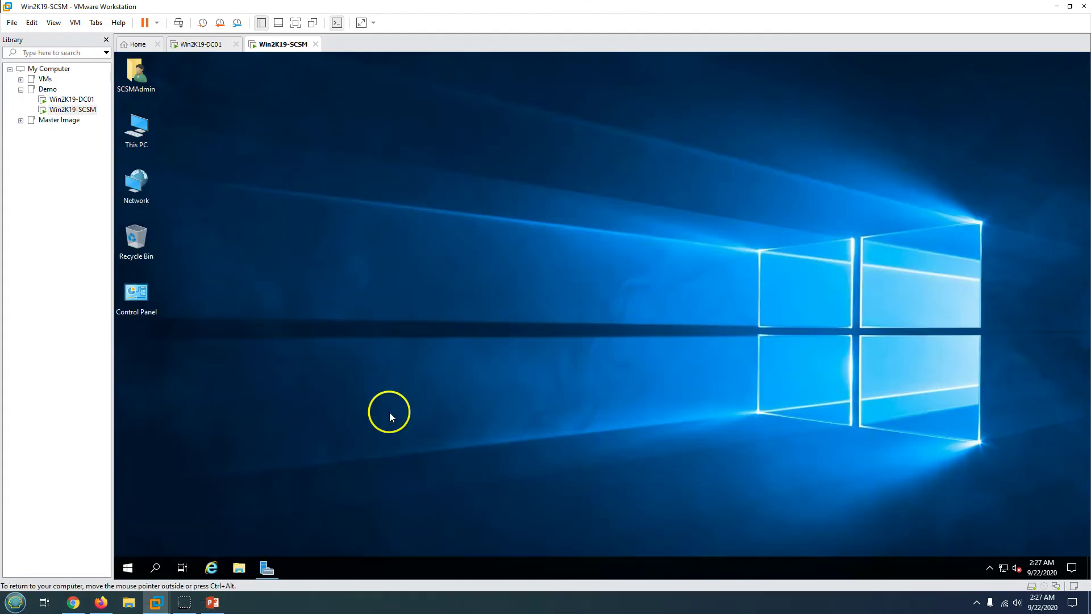
left_click(272, 567)
- Start Add Roles and Features with role-based installation on the local server
left_click(973, 83)
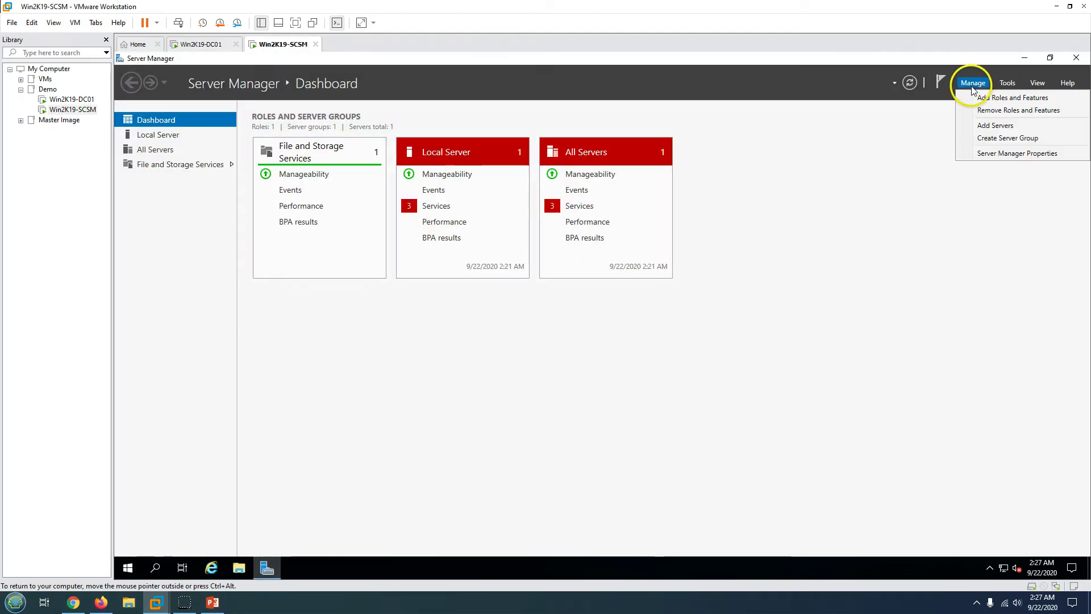
left_click(976, 97)
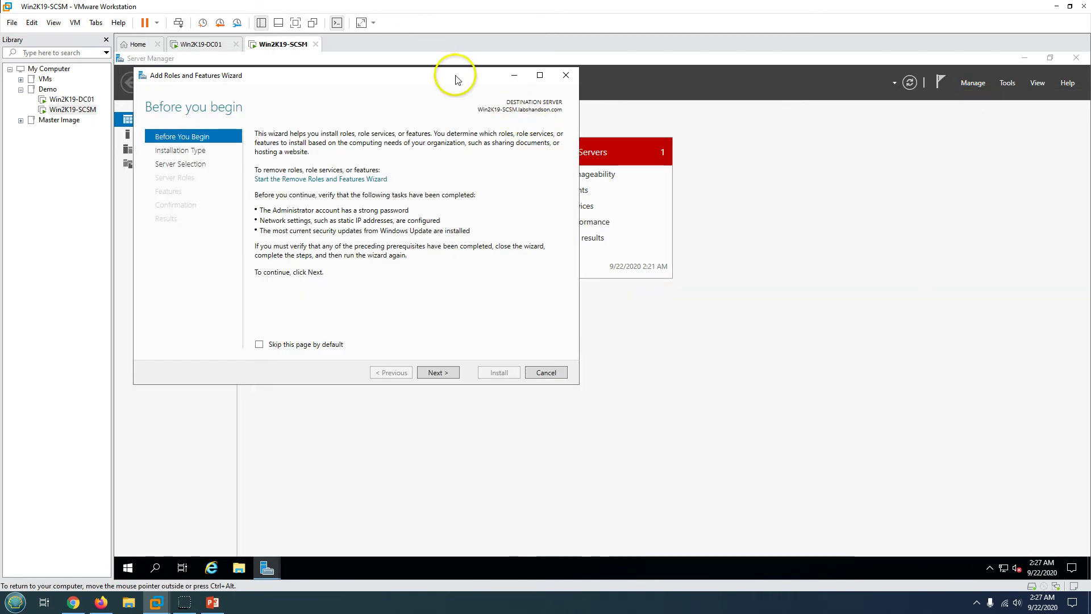
left_click_drag(455, 79, 586, 136)
left_click(568, 429)
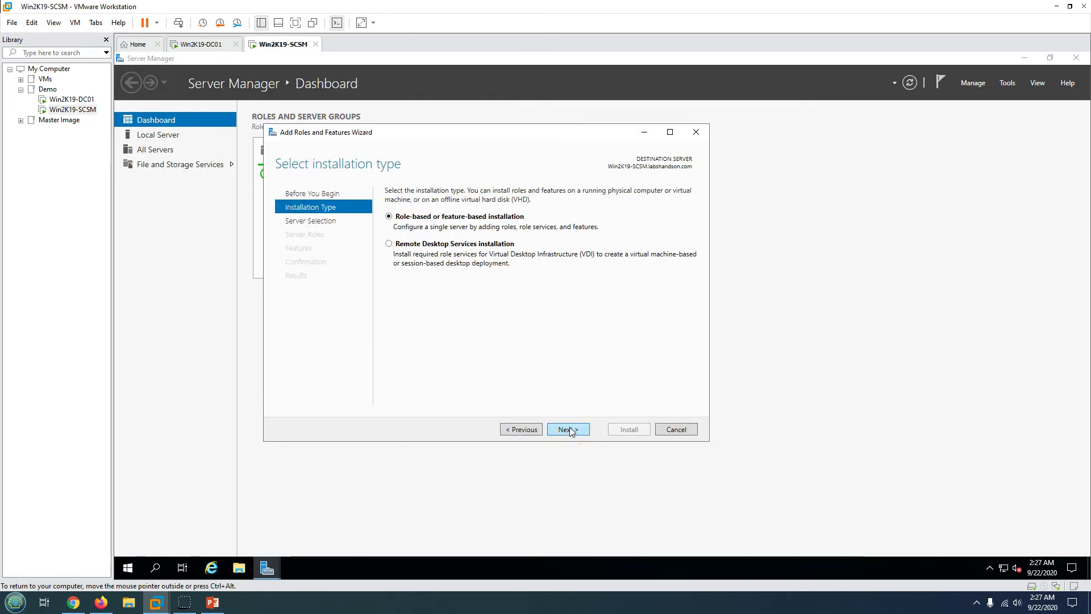
left_click(568, 429)
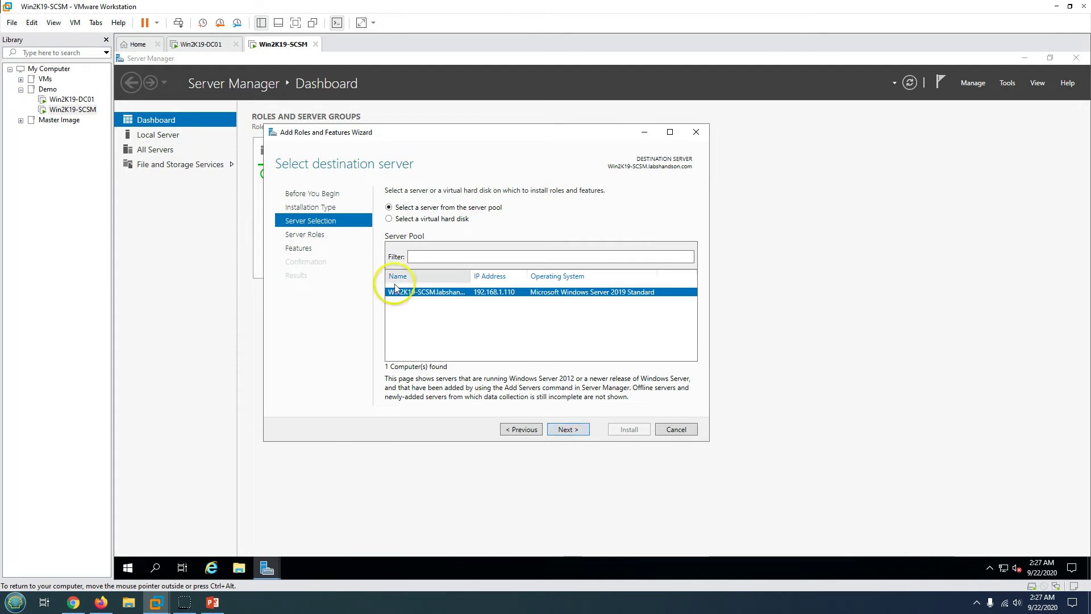
left_click(569, 429)
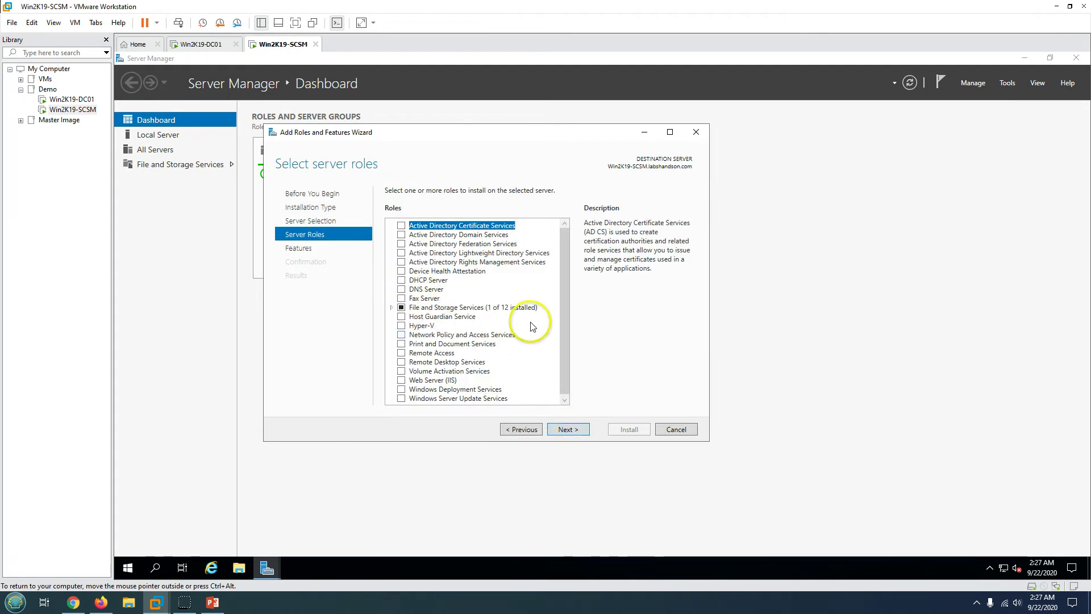
- Select the Web Server (IIS) role with its required features
left_click(401, 382)
left_click(517, 377)
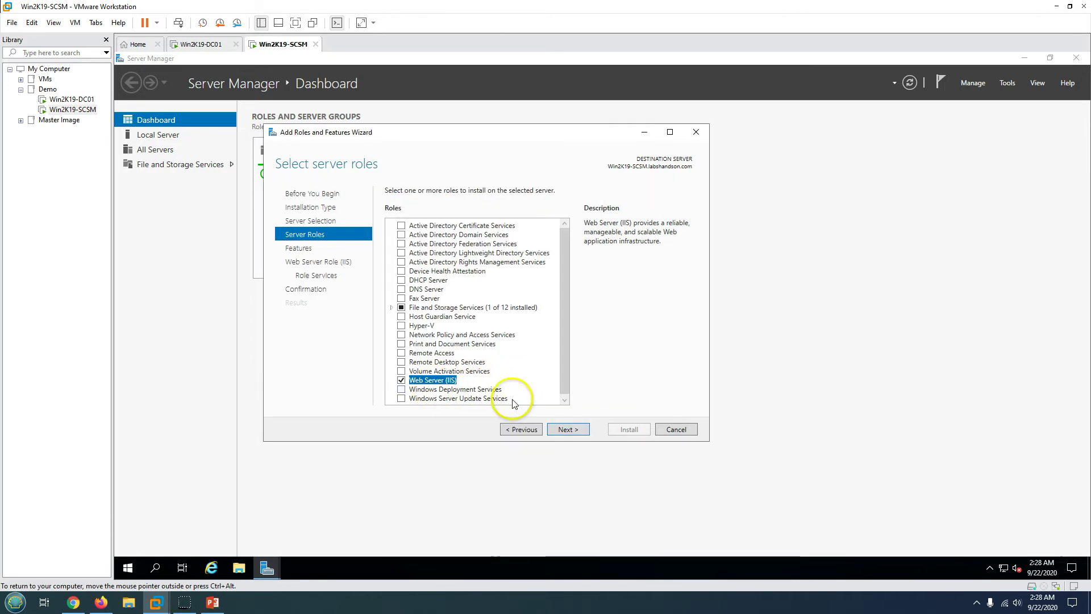
left_click(578, 431)
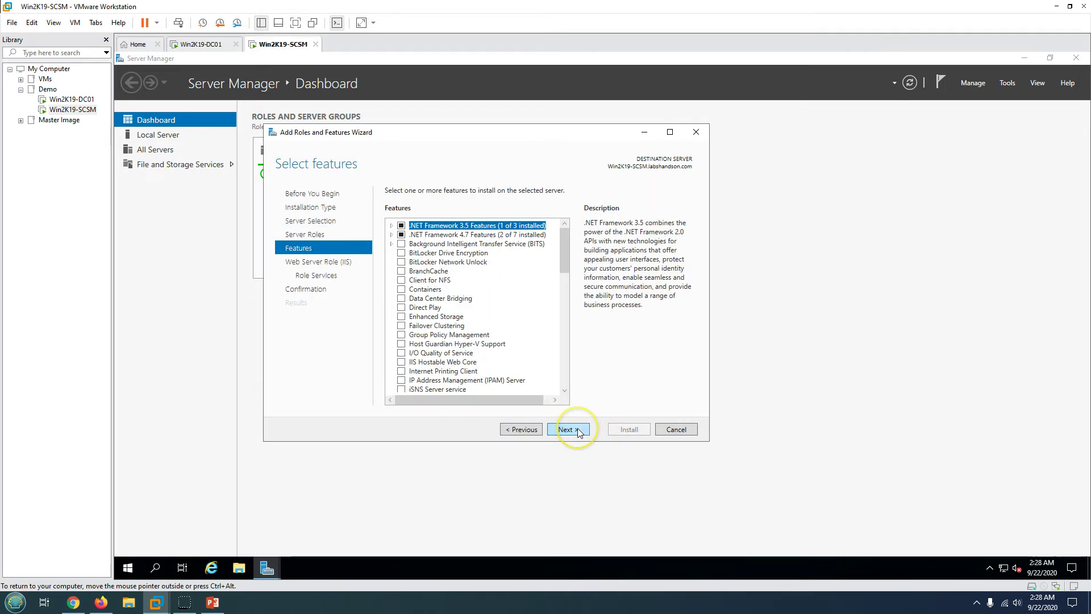
- Expand the .NET Framework features and tick HTTP Activation with its required features
left_click(391, 225)
left_click(391, 261)
left_click(395, 263)
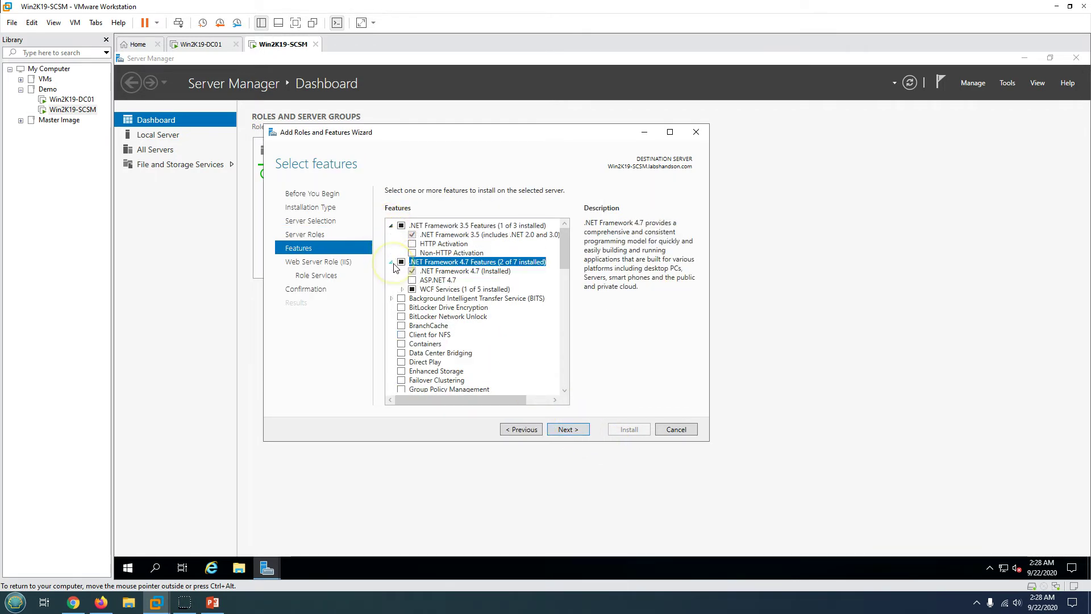
left_click(211, 603)
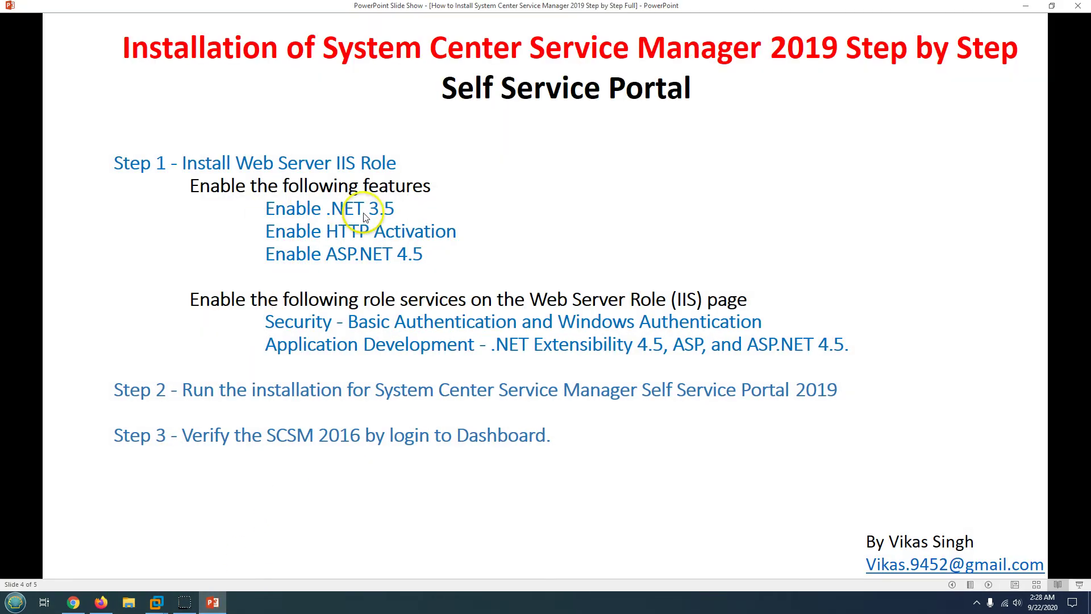
left_click(213, 603)
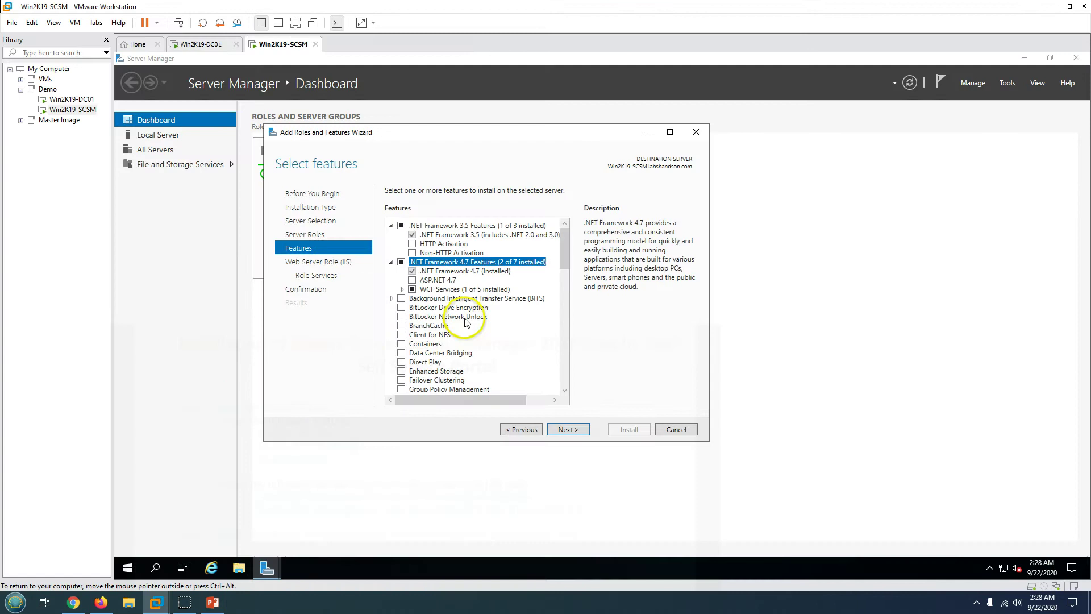
left_click(412, 245)
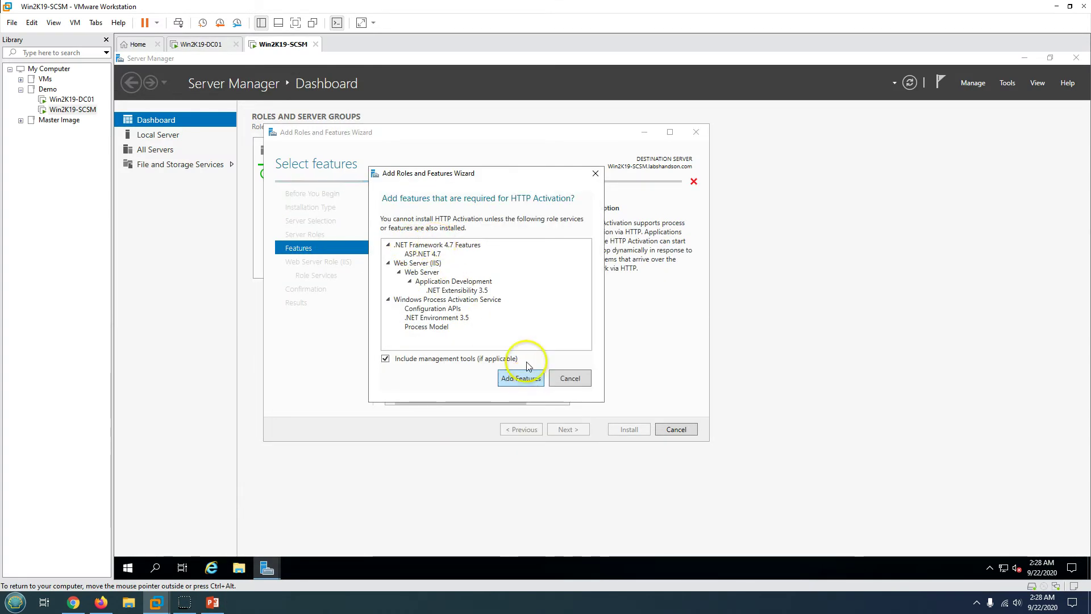
left_click(519, 376)
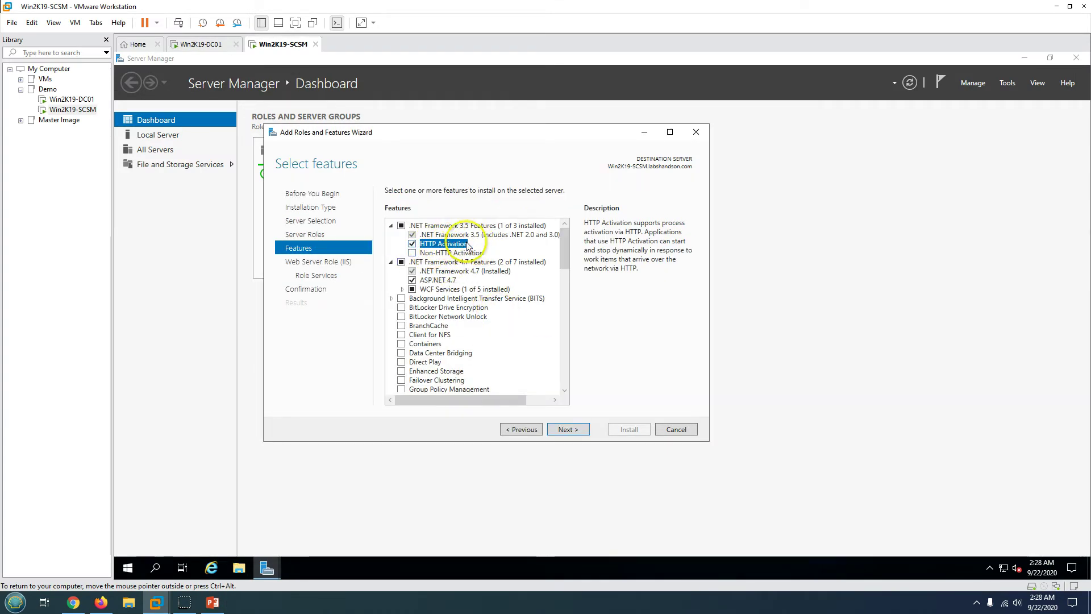
- Check that ASP.NET 4.7 is included and continue to the IIS role services page
left_click(214, 601)
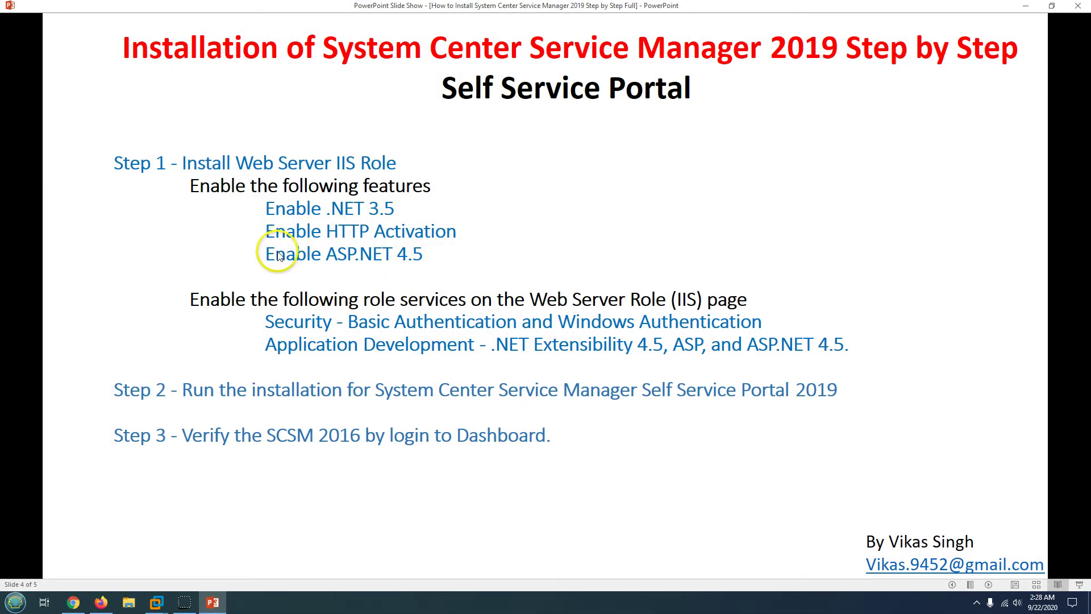
left_click(211, 605)
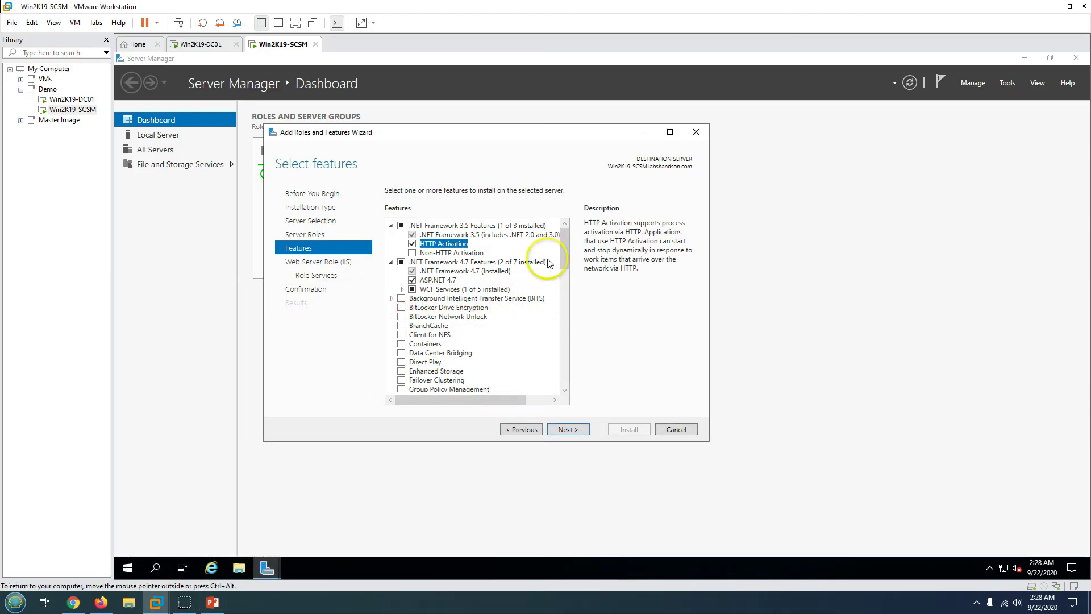
left_click(438, 280)
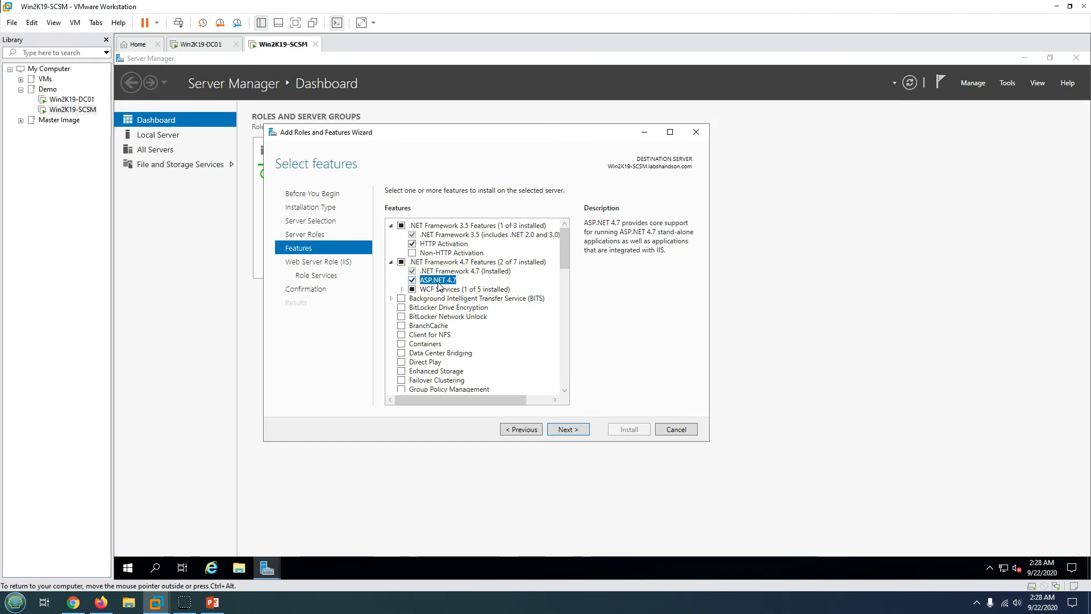
left_click(211, 606)
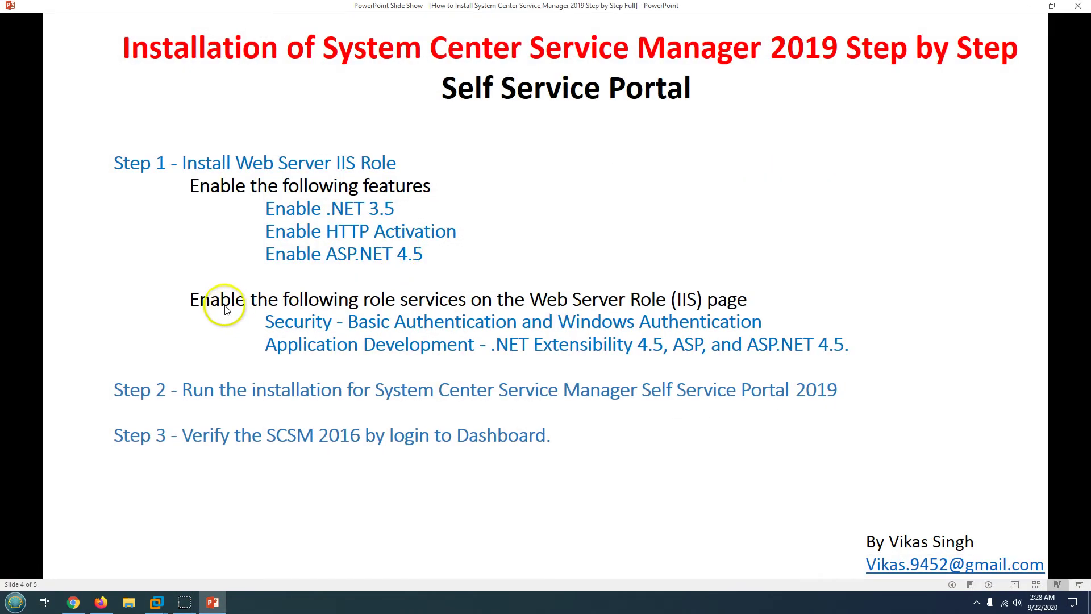
left_click(214, 605)
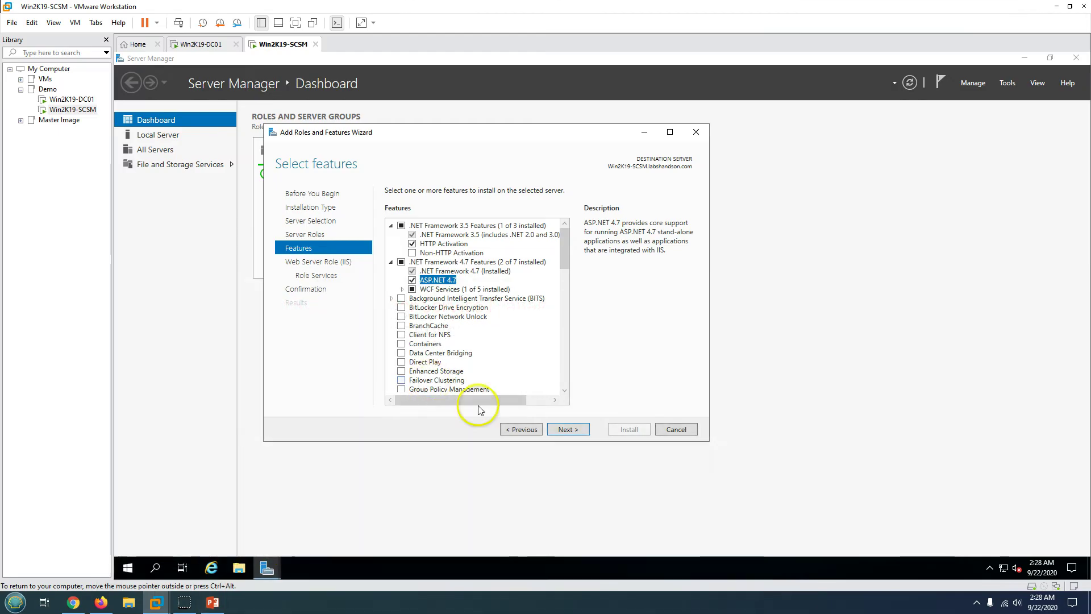
left_click(569, 432)
left_click(572, 431)
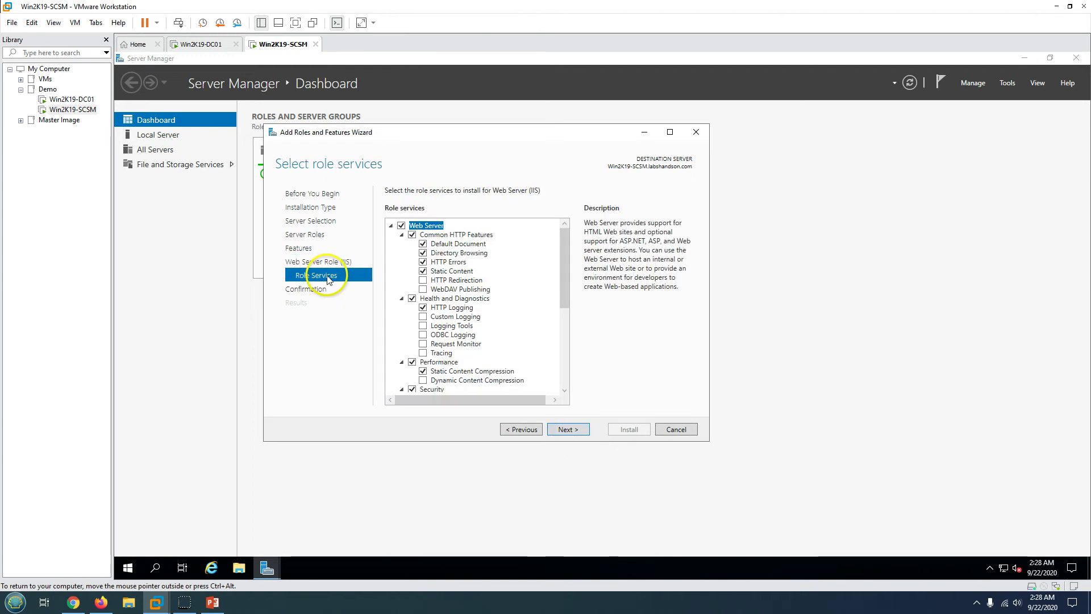
- Enable Windows Authentication and Basic Authentication for IIS
left_click_drag(565, 274, 567, 340)
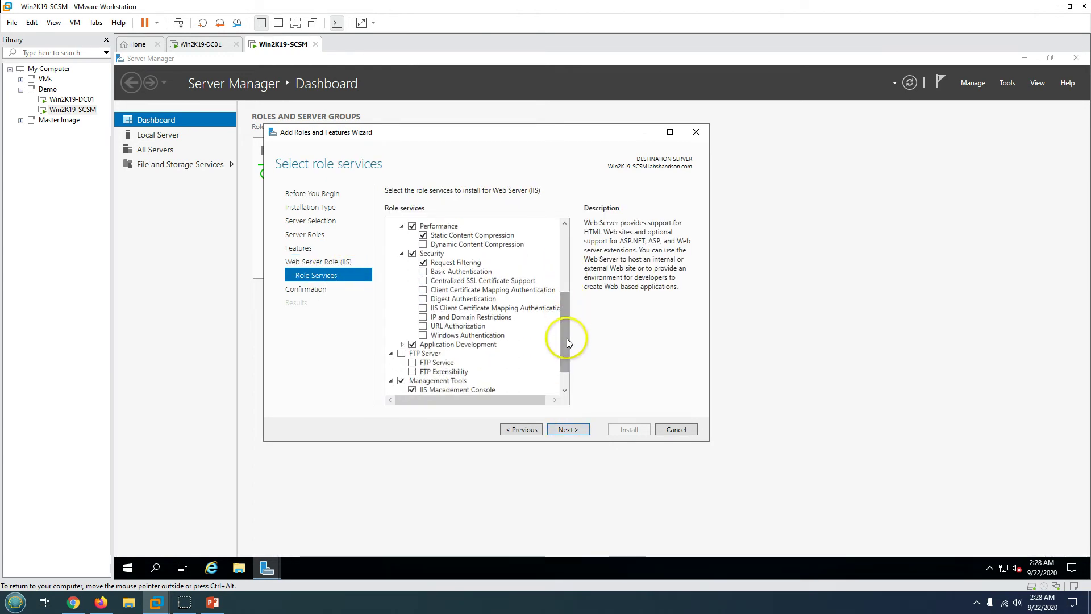
left_click(432, 335)
left_click(212, 602)
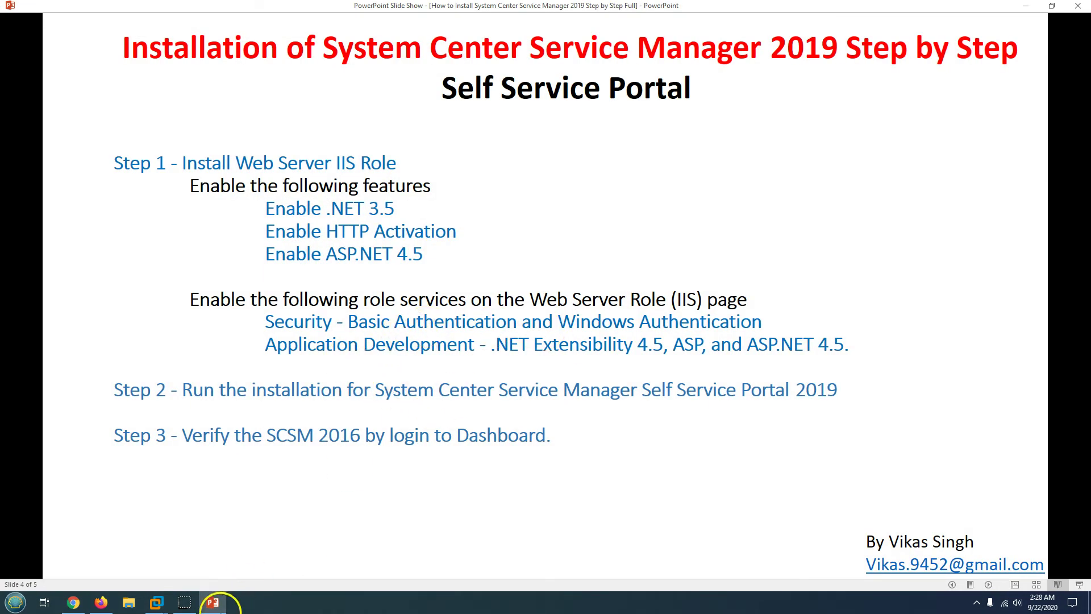
left_click(212, 603)
left_click(424, 271)
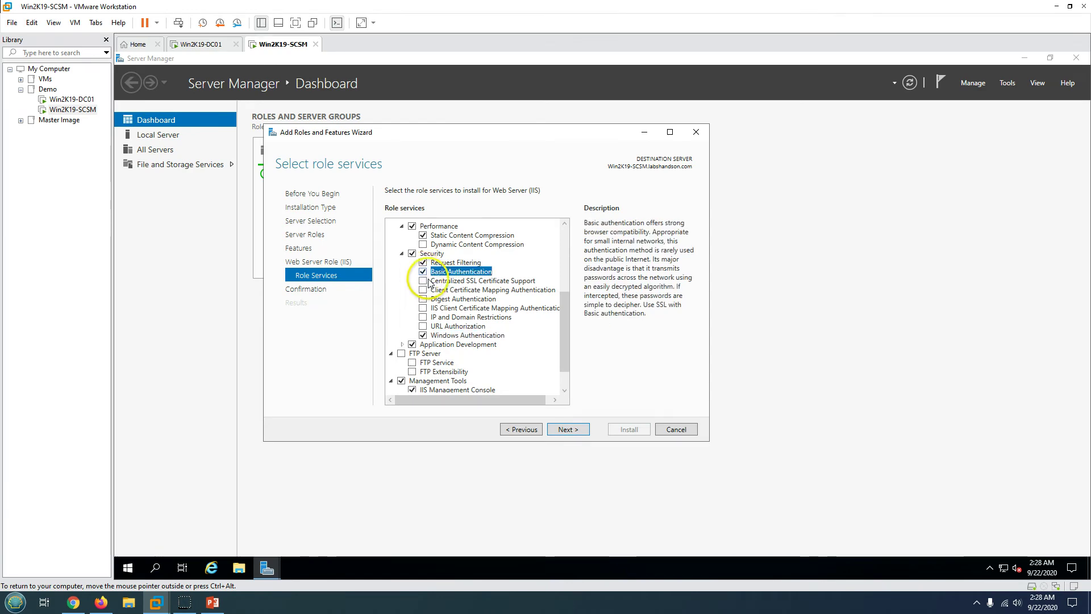
left_click(213, 603)
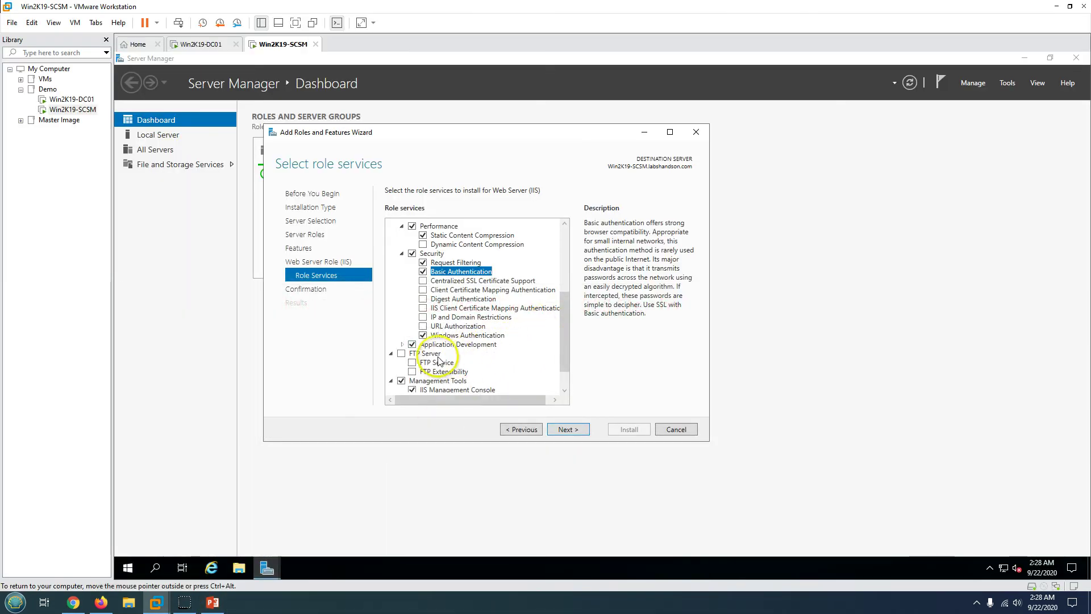
left_click(424, 343)
- Enable .NET Extensibility 4.7, ASP.NET 4.7 with its required features, and ASP, then continue
scroll(558, 311, "down", 5)
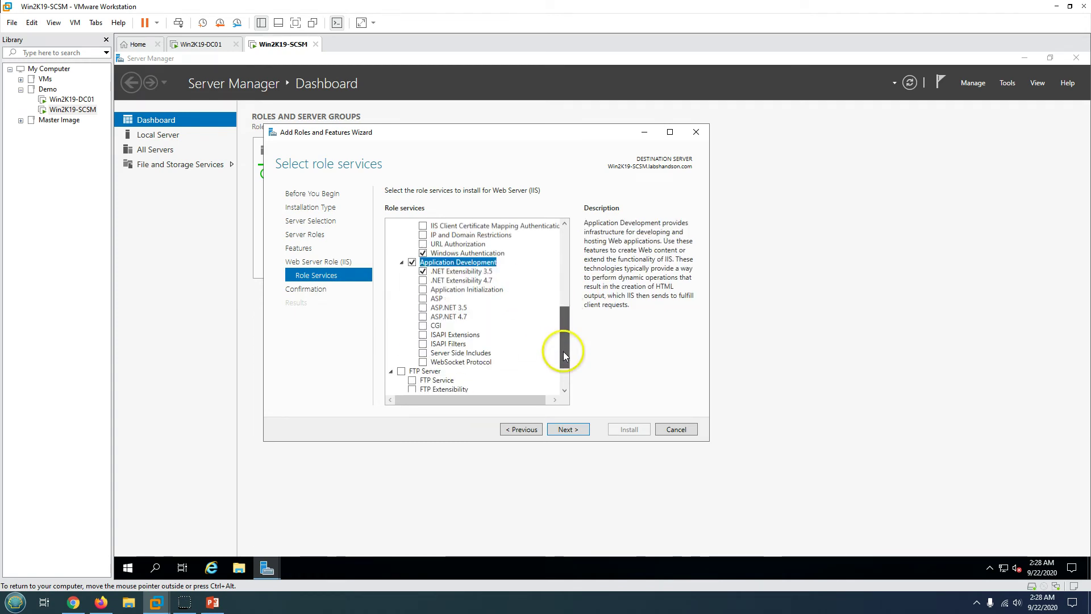
left_click(423, 237)
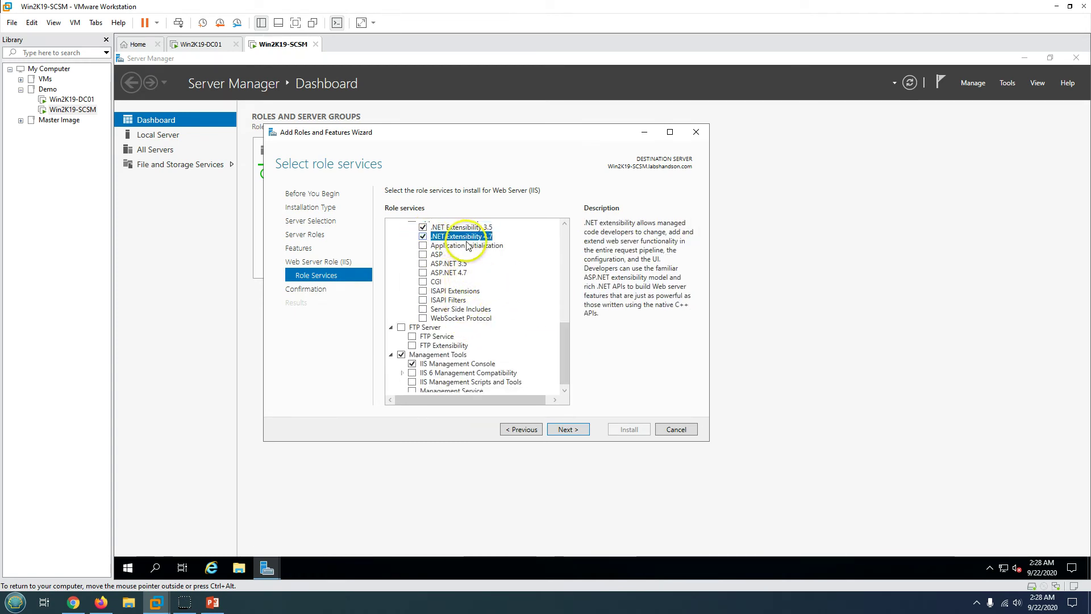
left_click(423, 275)
left_click(515, 377)
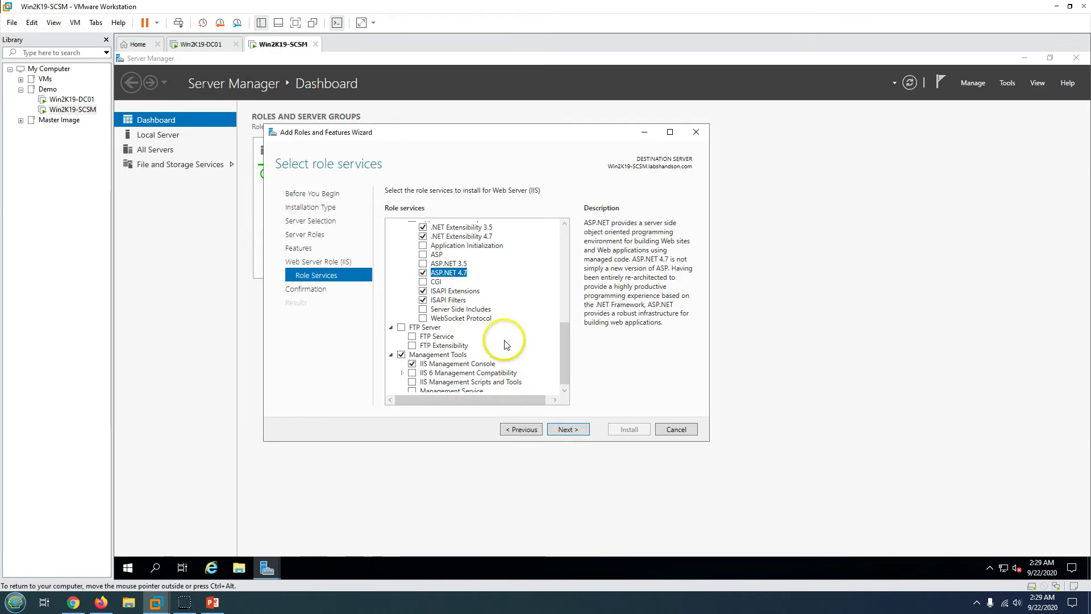
left_click(213, 602)
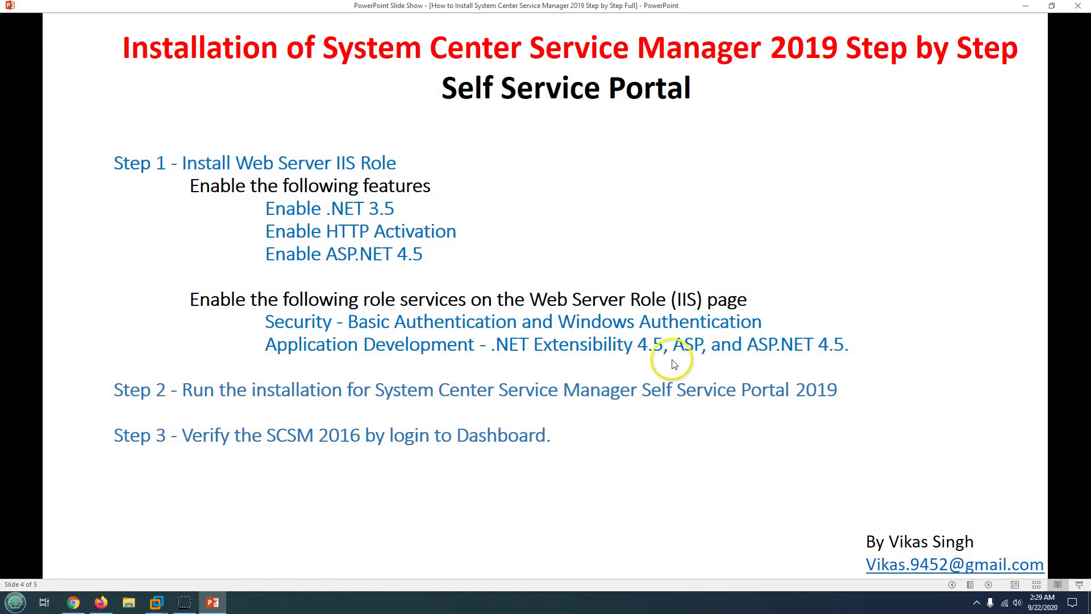
left_click(213, 601)
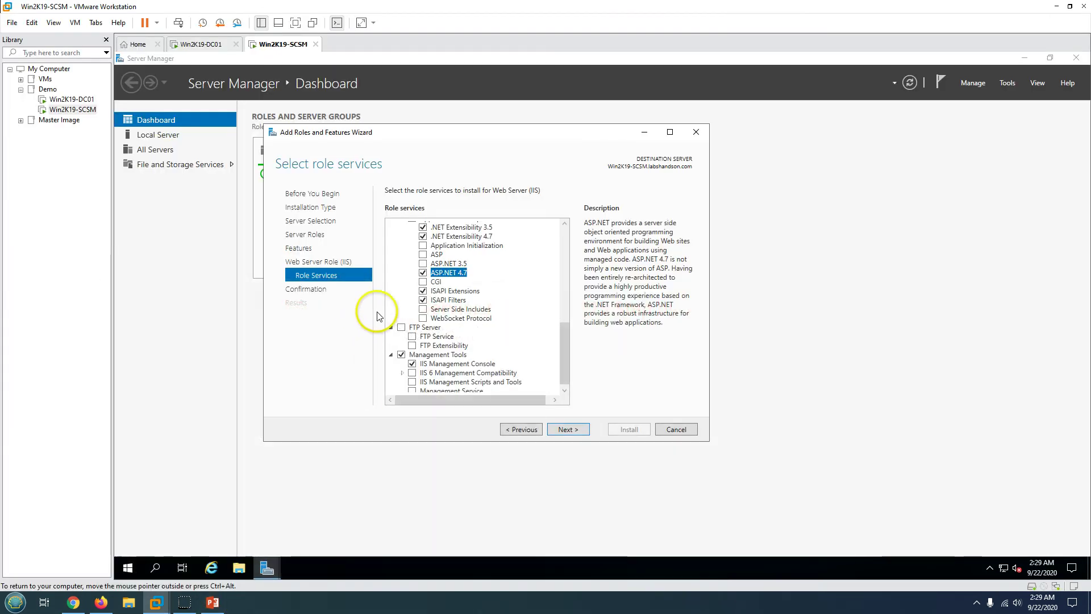
left_click(436, 256)
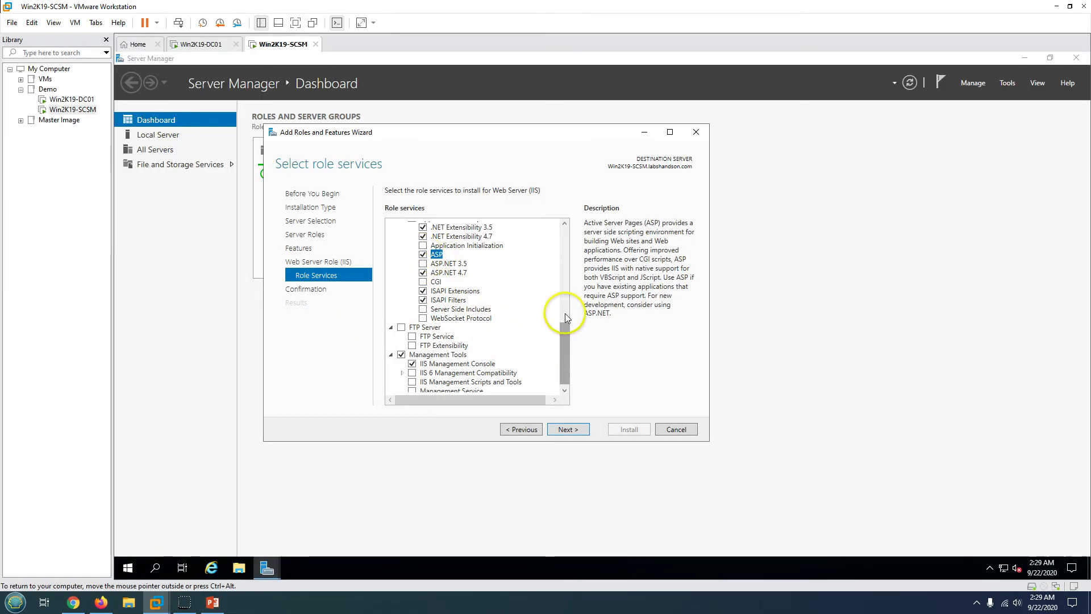
left_click_drag(565, 316, 568, 395)
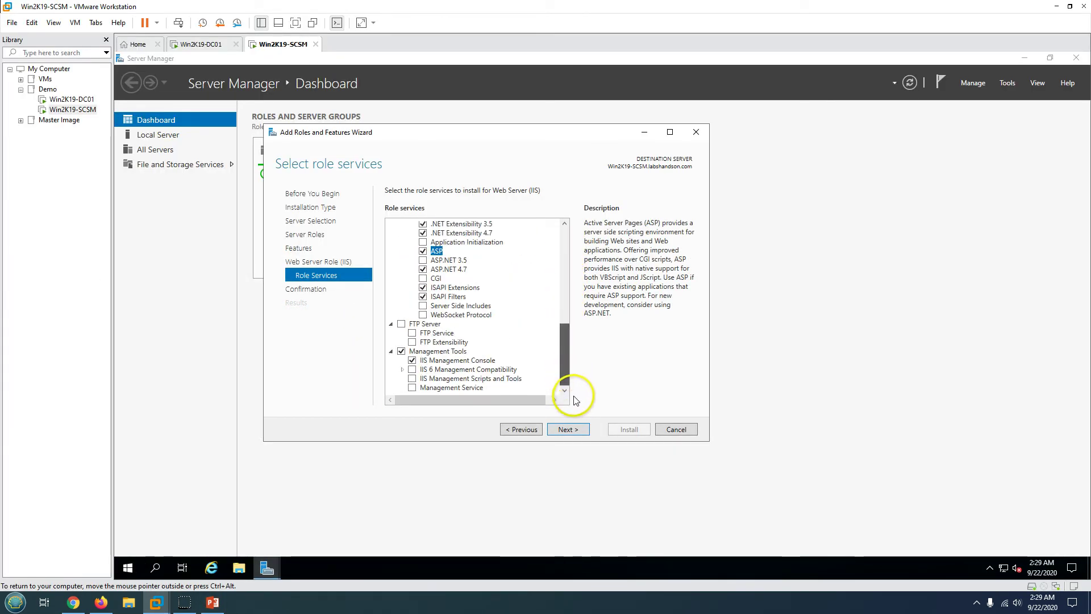
left_click(568, 429)
- Start the IIS installation and, while it runs, open File Explorer in the guest
left_click(625, 430)
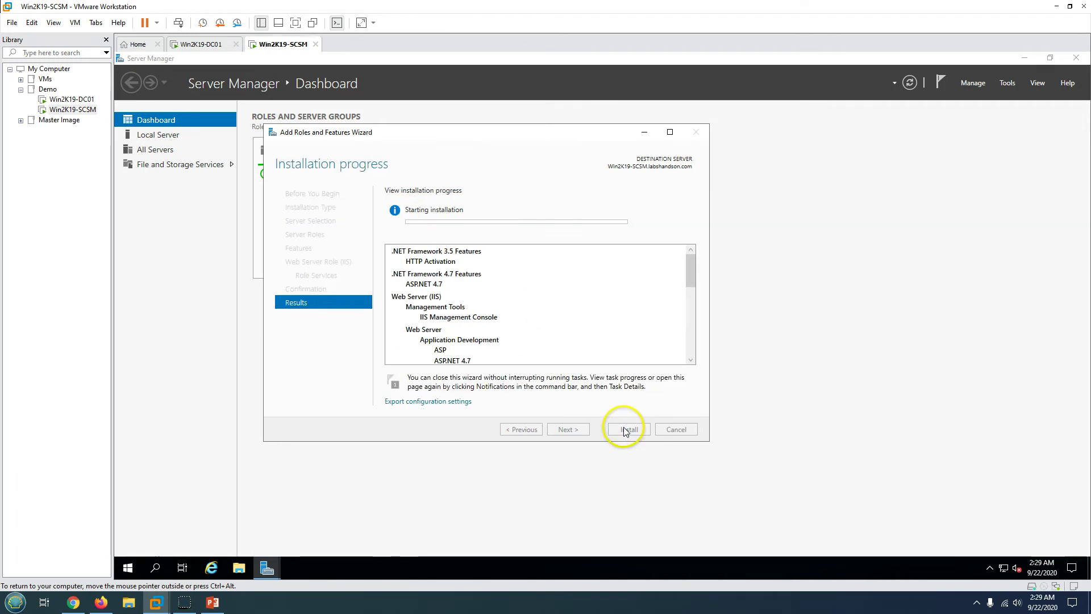
left_click_drag(540, 149, 604, 165)
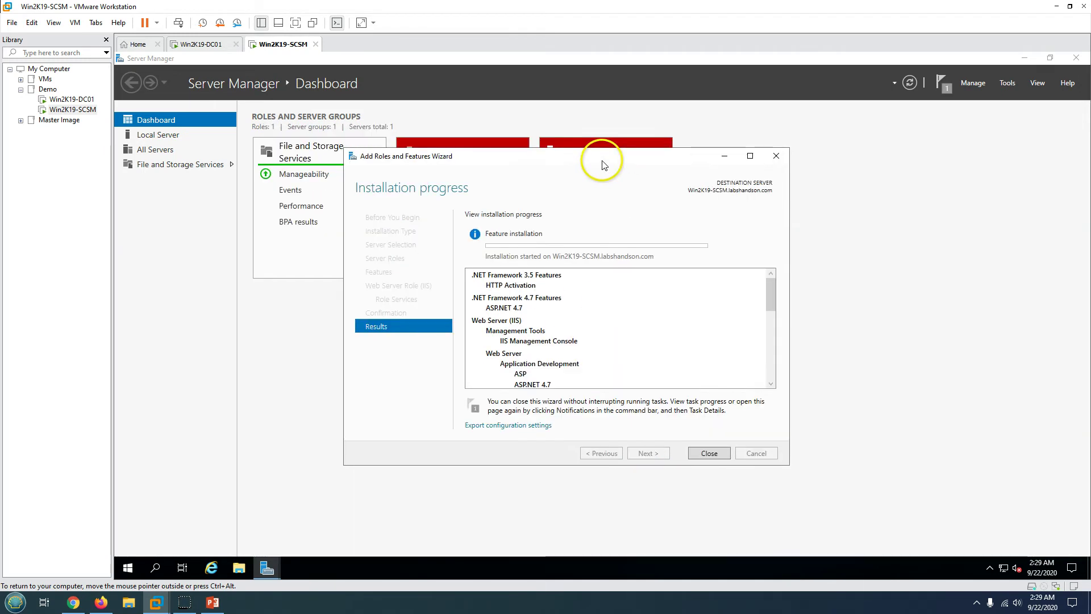
left_click(909, 82)
left_click(212, 602)
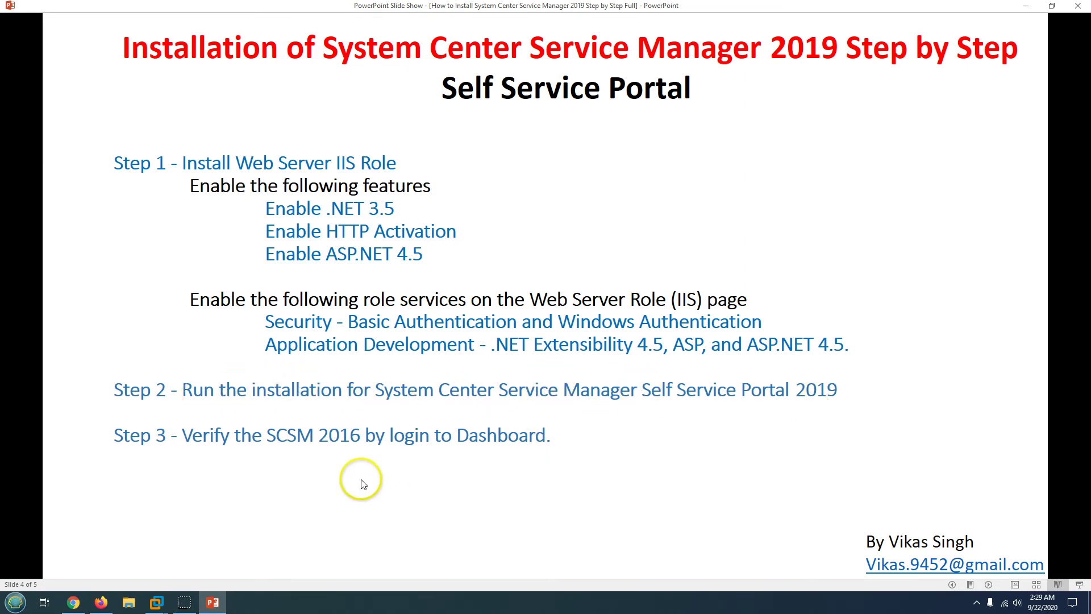
left_click(212, 602)
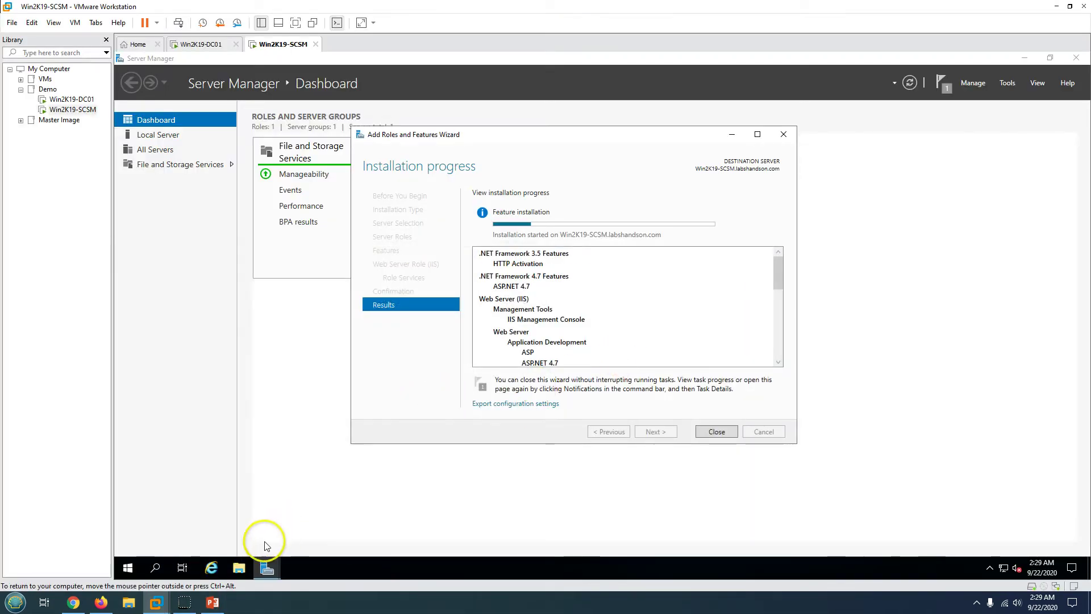
left_click(238, 568)
- Run Setup from C:\System Center Service Manager 2019 and allow it through UAC
left_click(174, 267)
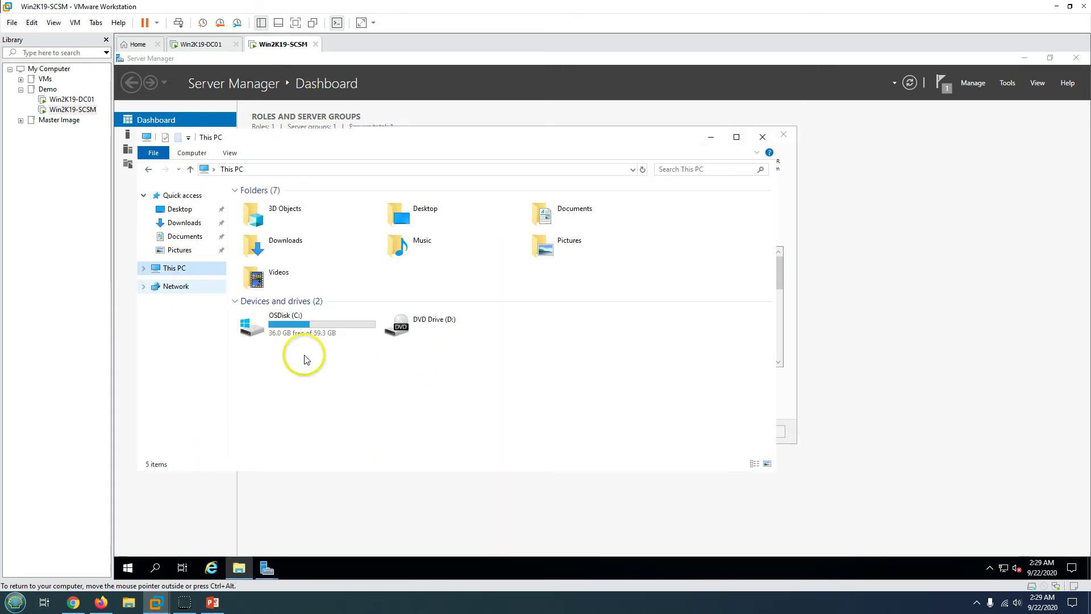
double_click(301, 330)
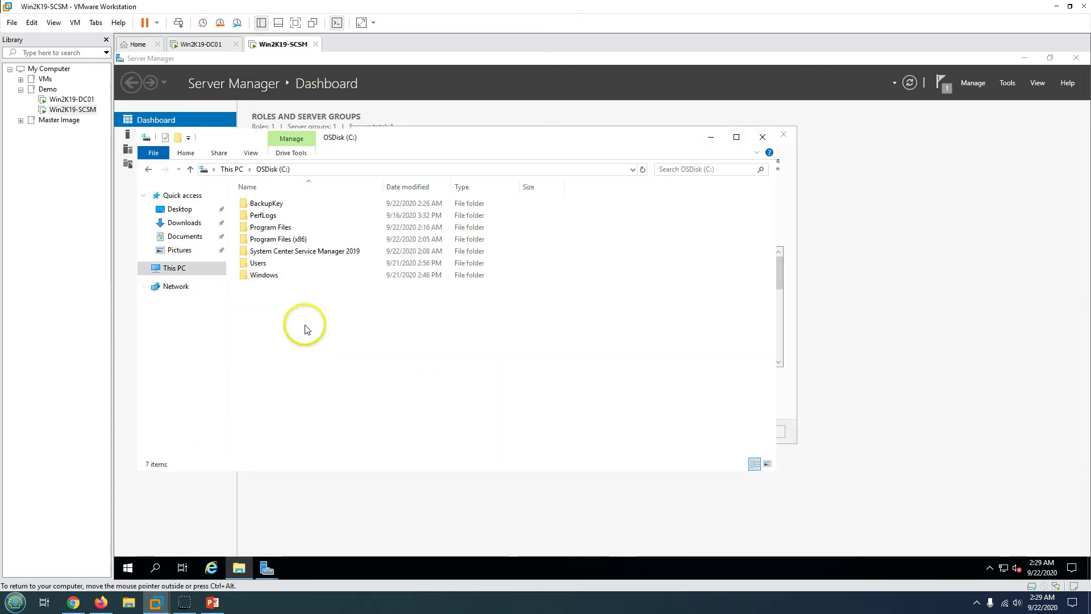
double_click(283, 250)
double_click(263, 240)
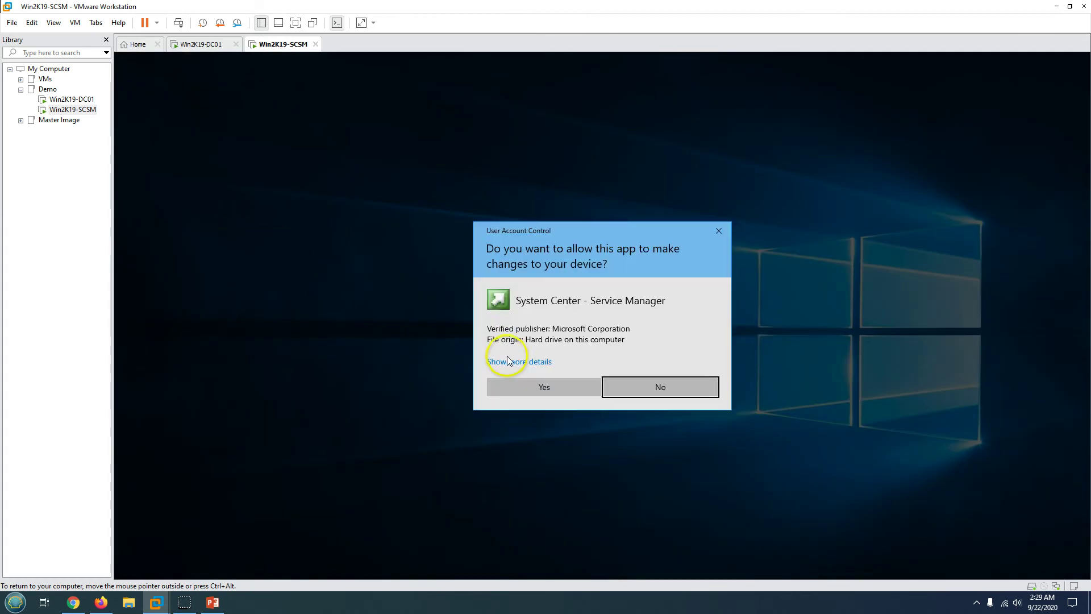
left_click(539, 385)
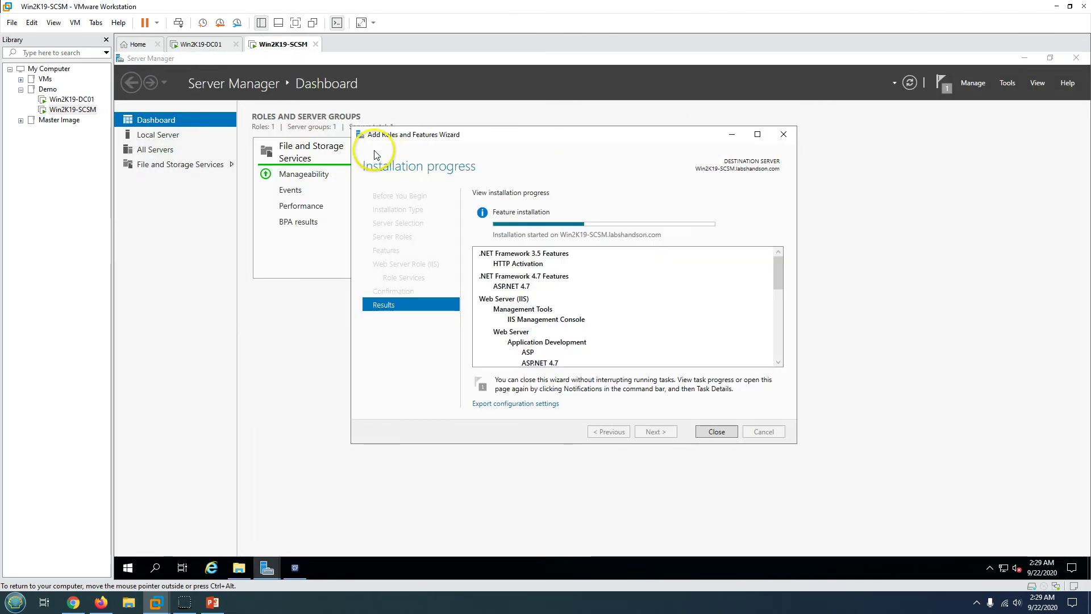
- Close the finished IIS role installation wizard, leaving Service Manager Setup open
left_click_drag(408, 137, 198, 321)
left_click(294, 567)
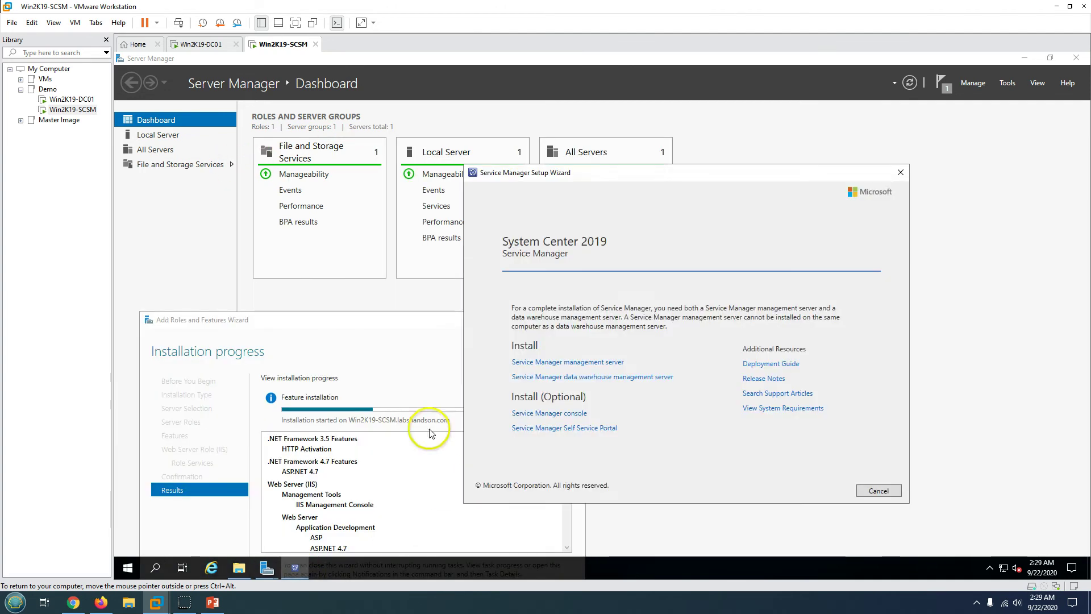
left_click_drag(360, 322, 335, 178)
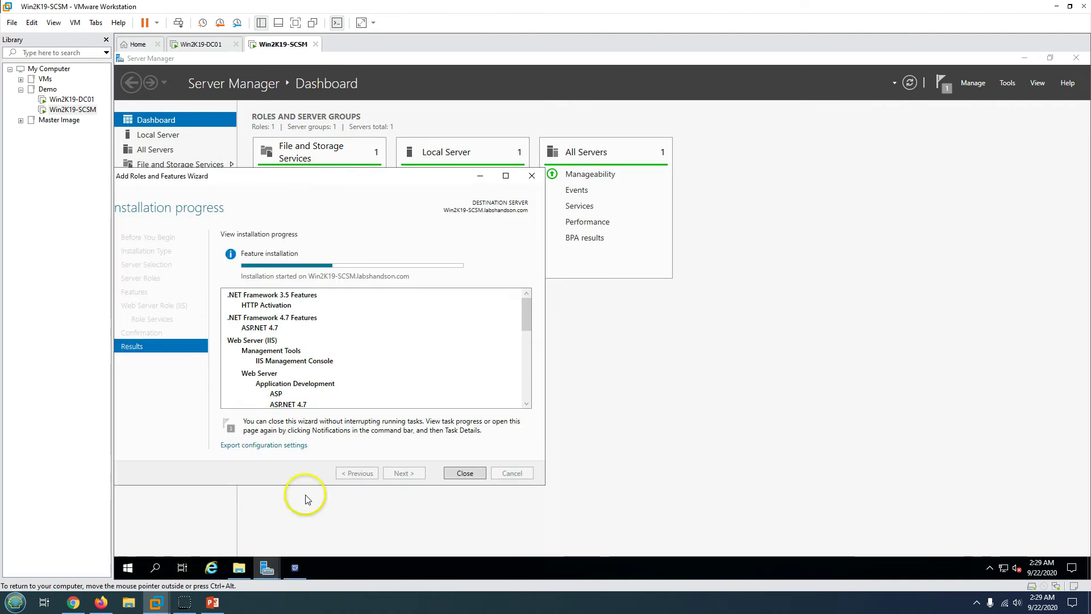
left_click(299, 572)
left_click_drag(658, 179, 728, 171)
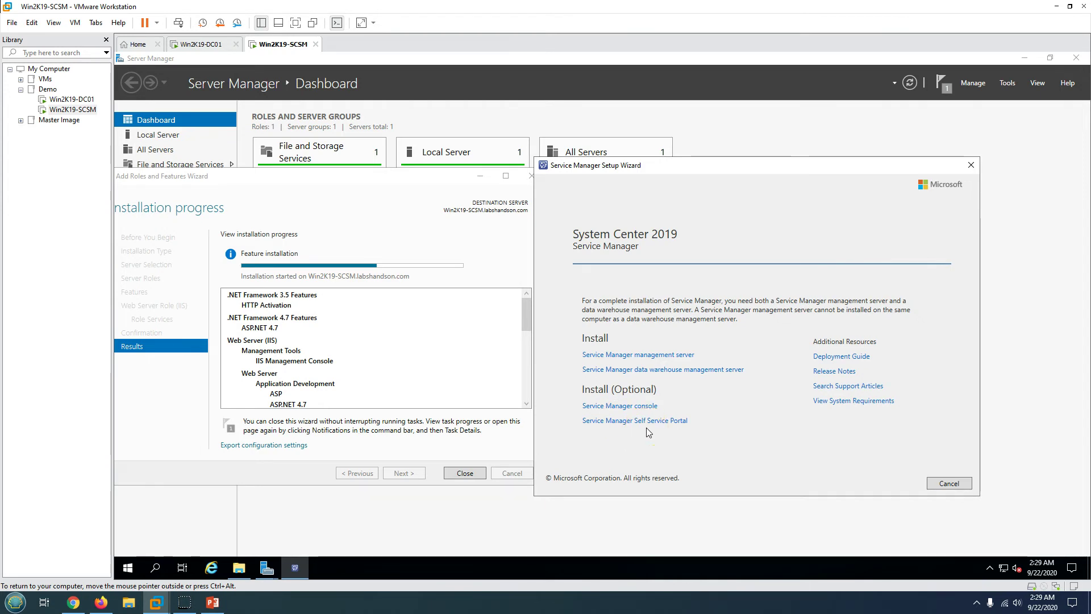
left_click(430, 189)
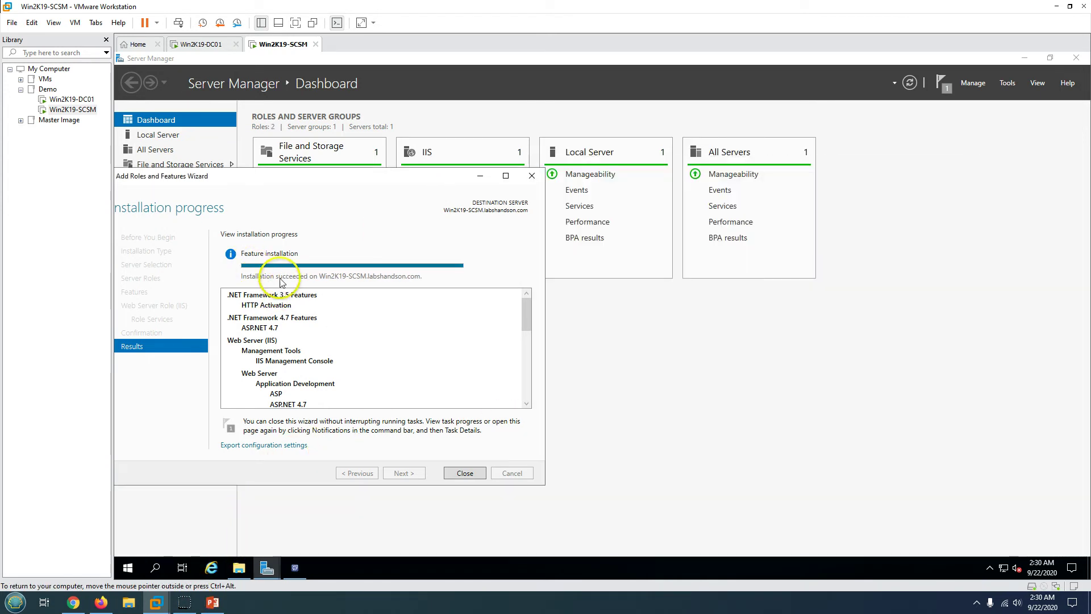
left_click(465, 472)
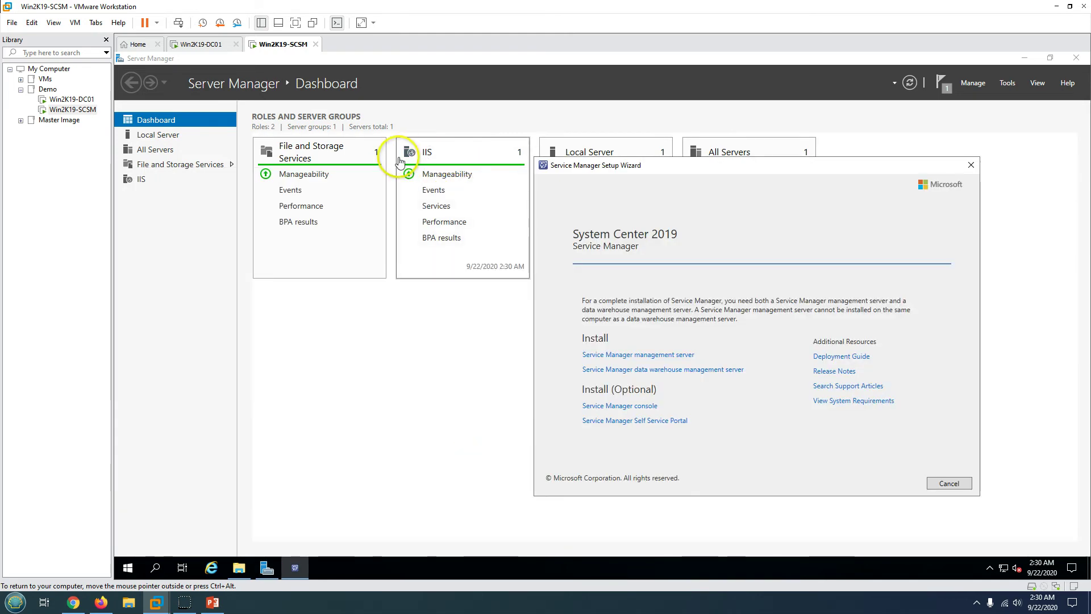
- Install the Self Service Portal at C:\inetpub\wwwroot\SelfServicePortal, accepting the license, and run the prerequisite check
left_click_drag(566, 164, 393, 158)
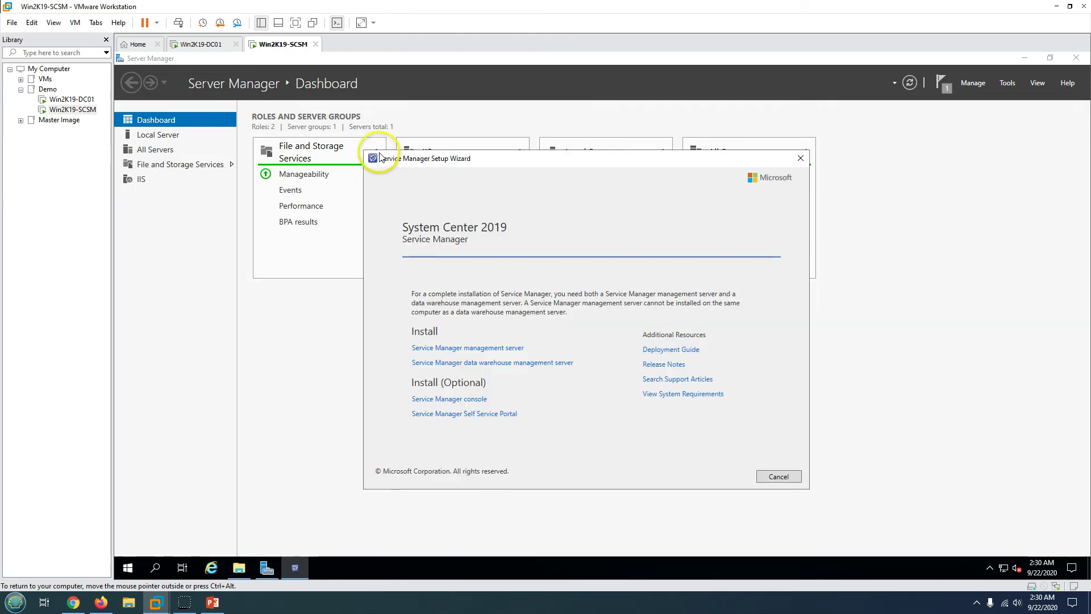
left_click(1025, 59)
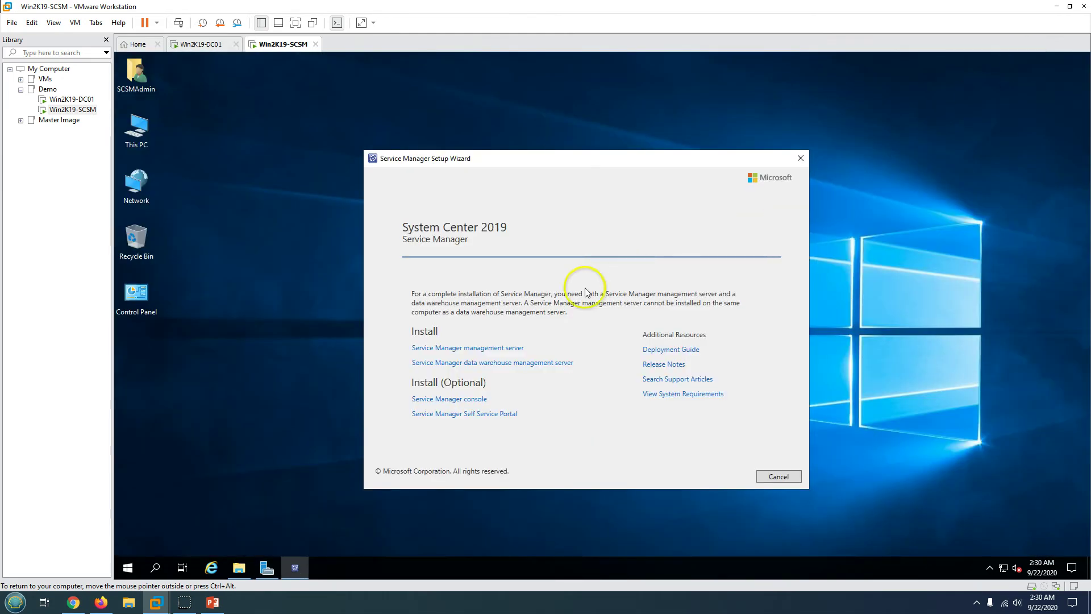
left_click(474, 414)
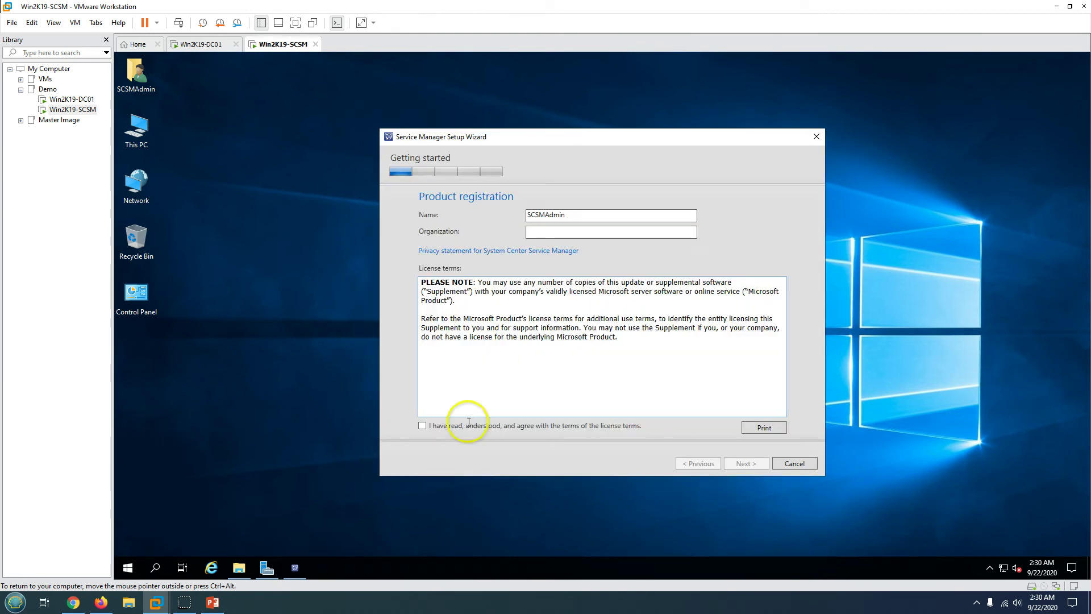
left_click(465, 426)
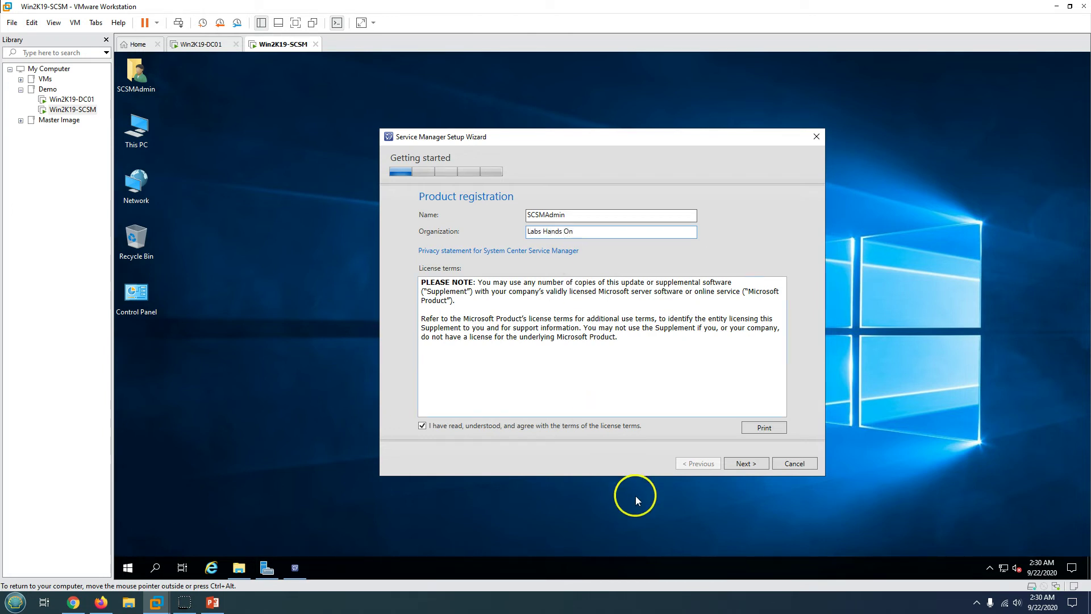
left_click(749, 466)
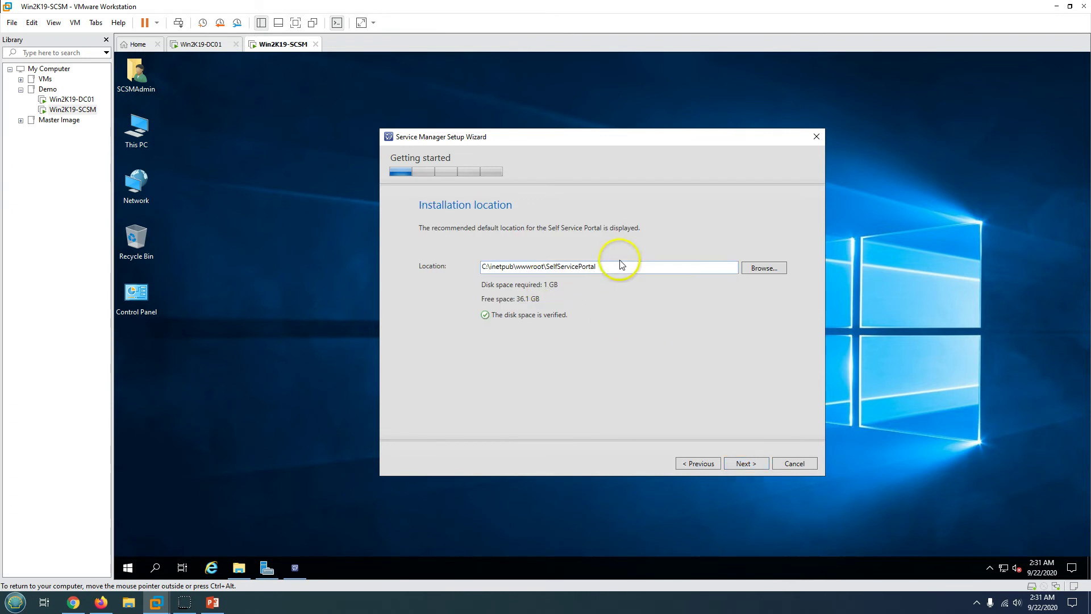
left_click_drag(621, 267, 431, 267)
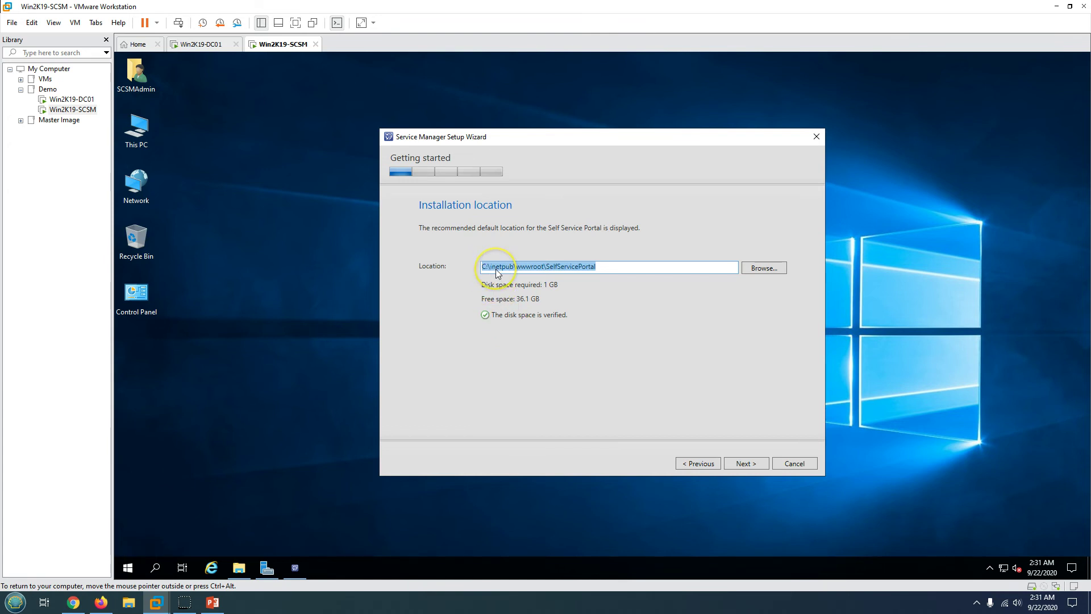
left_click(746, 464)
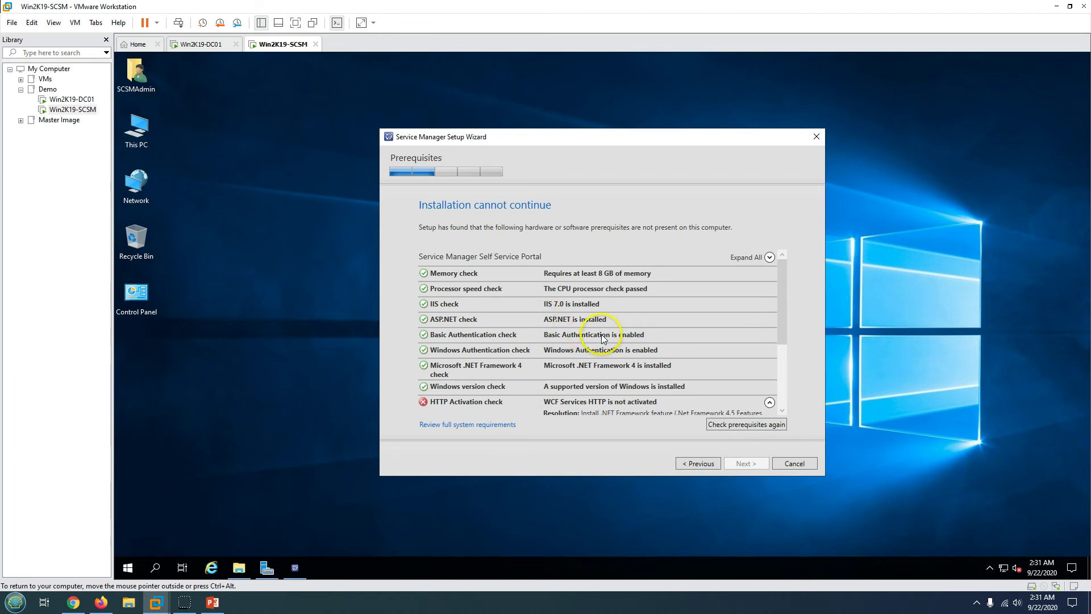
- Review the failed prerequisite results and open Add Roles and Features at the Features page
scroll(603, 339, "down", 1)
scroll(522, 367, "up", 1)
scroll(467, 377, "down", 1)
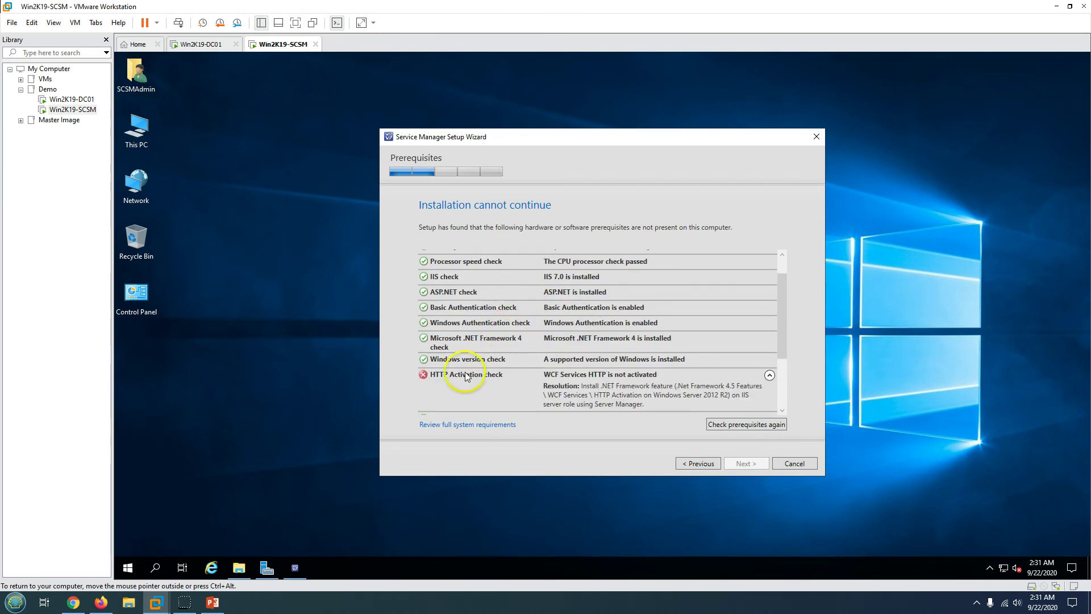
scroll(487, 368, "down", 3)
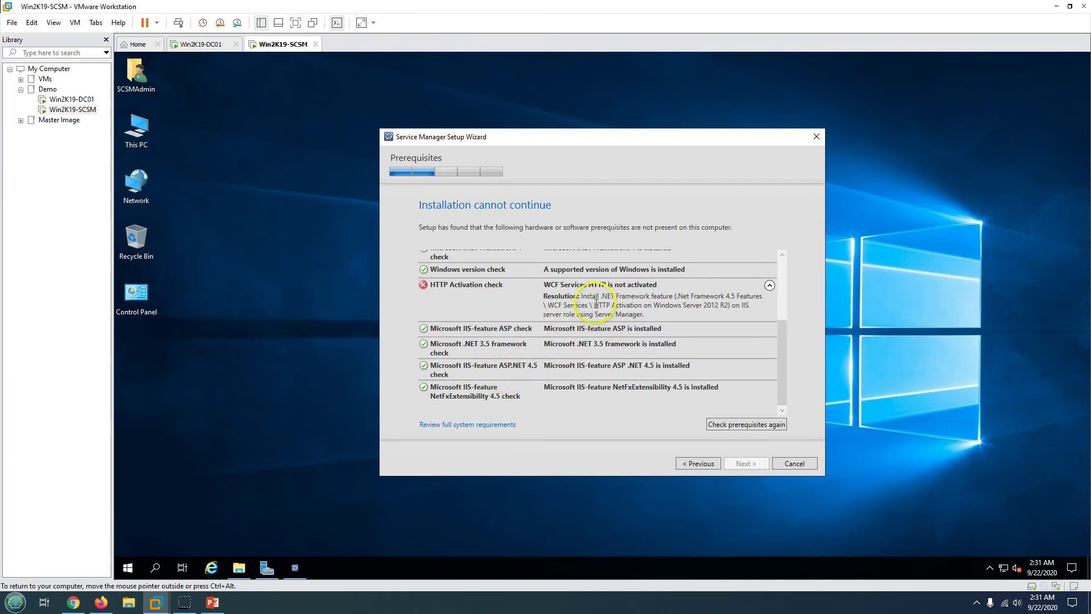
scroll(503, 377, "up", 2)
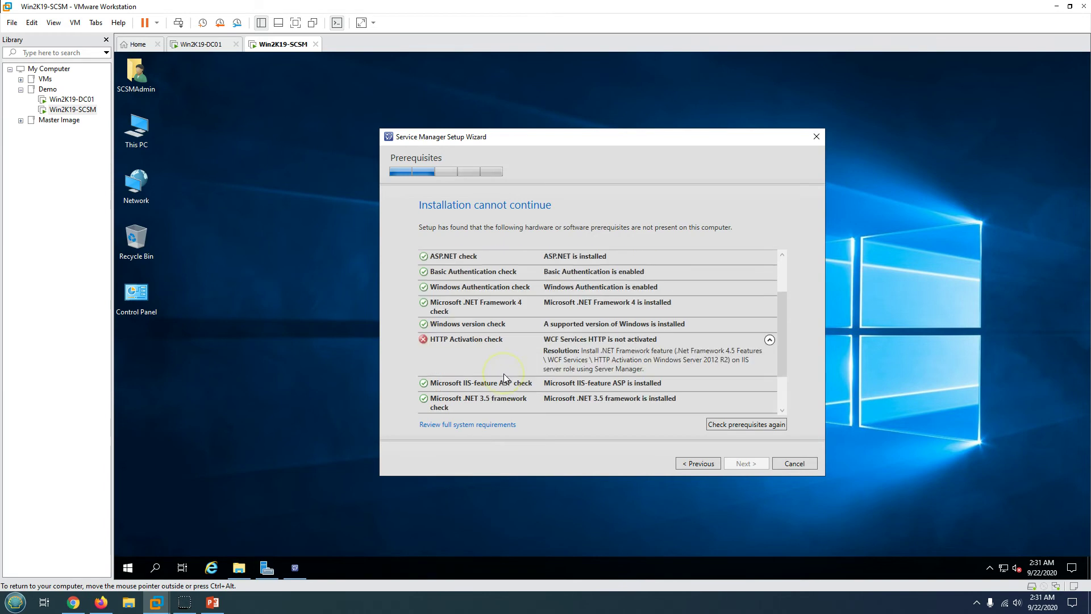
left_click(265, 570)
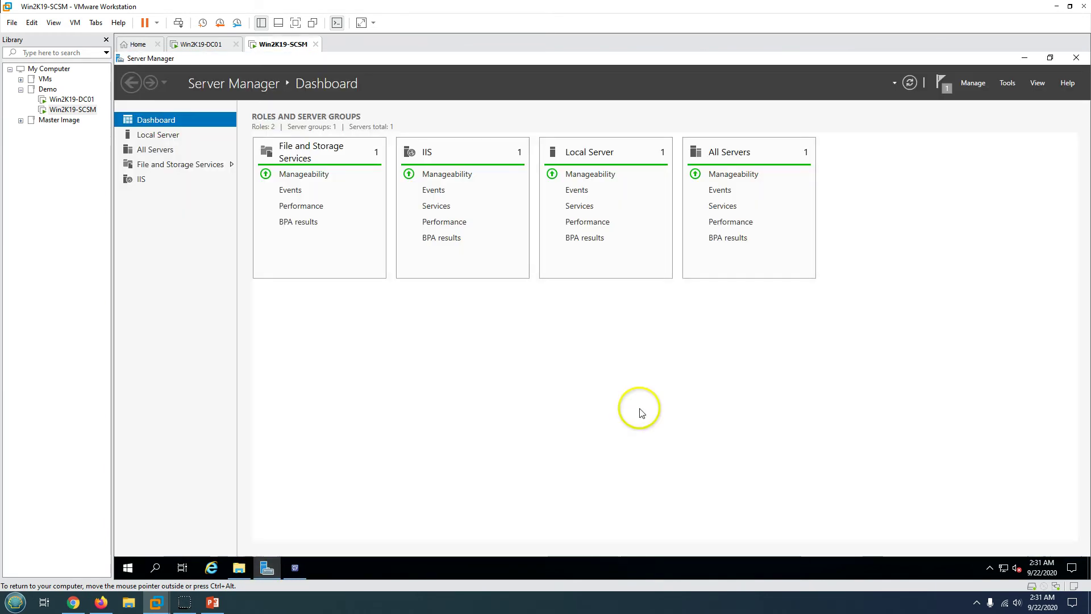
left_click(973, 83)
left_click(1000, 108)
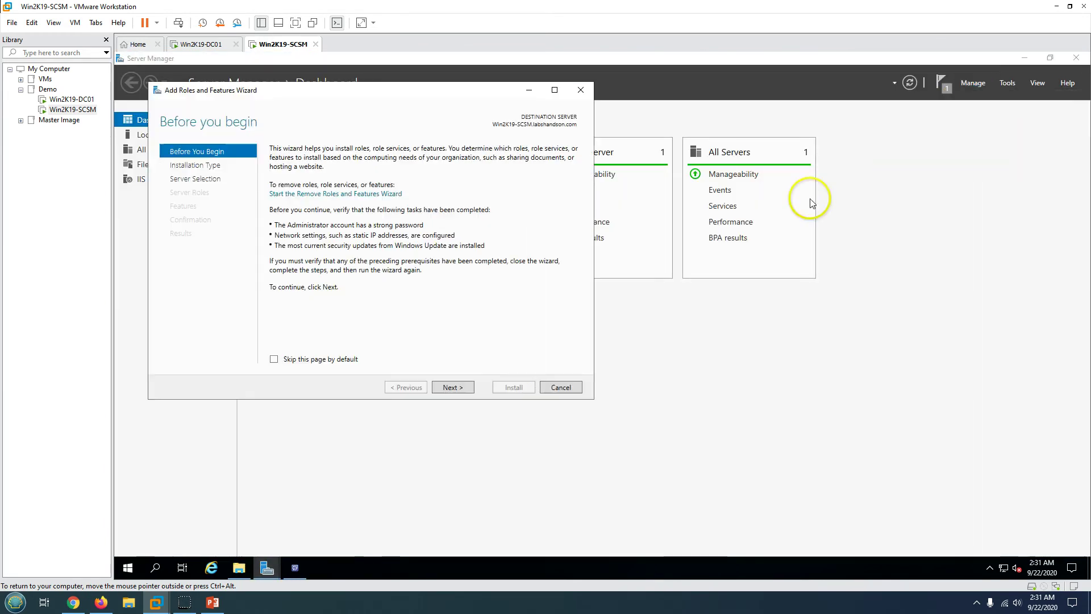
left_click(461, 388)
left_click(464, 389)
left_click(453, 388)
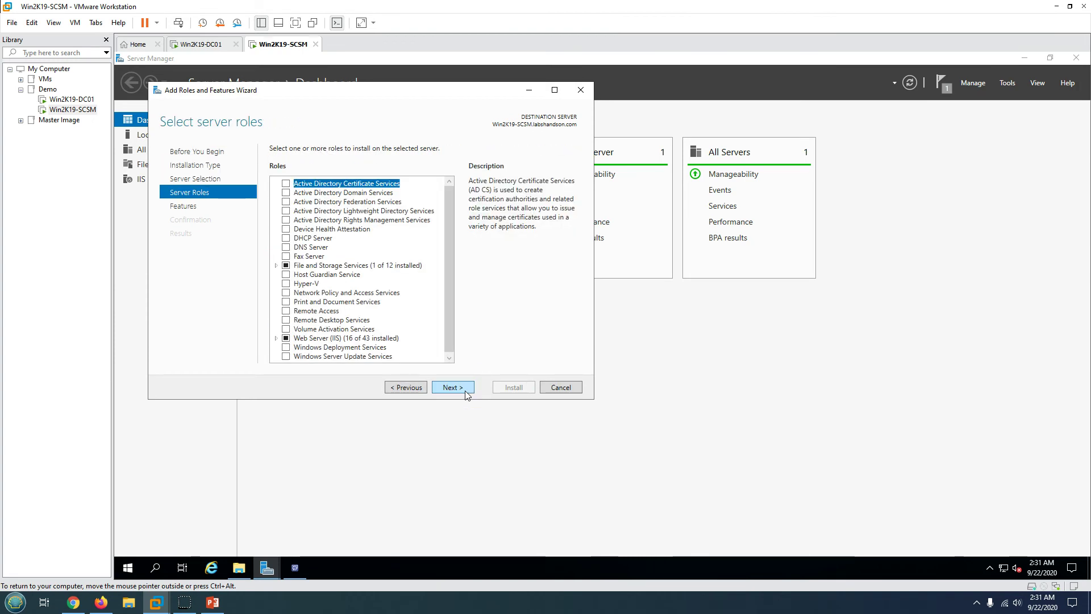
left_click(452, 385)
- Compare .NET 3.5 HTTP Activation with the setup wizard's HTTP Activation resolution instructions
left_click(277, 184)
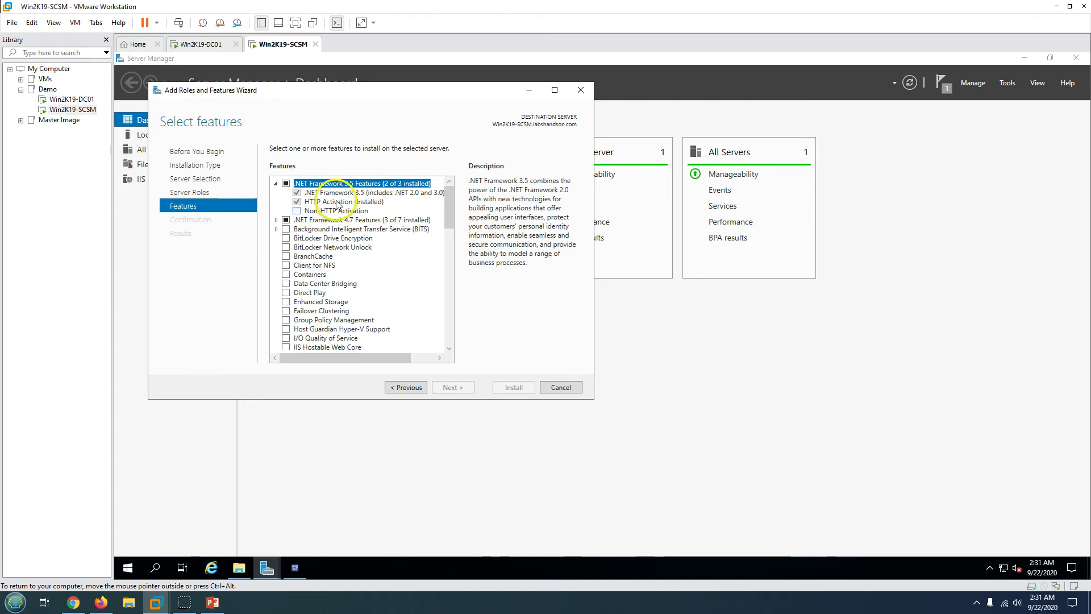
left_click(319, 202)
left_click(295, 566)
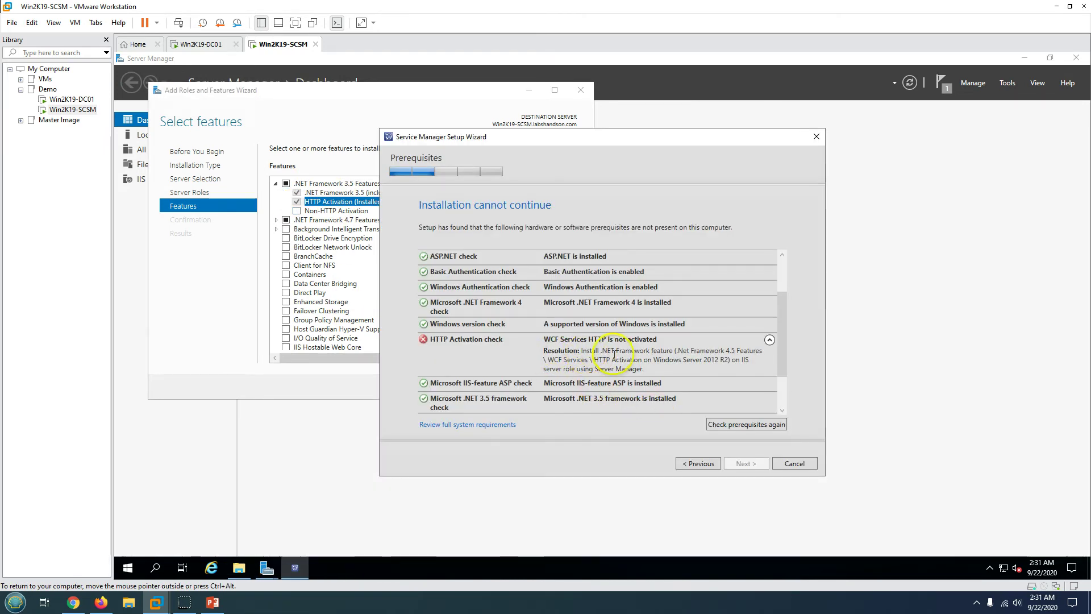
left_click_drag(581, 353, 750, 360)
left_click(215, 288)
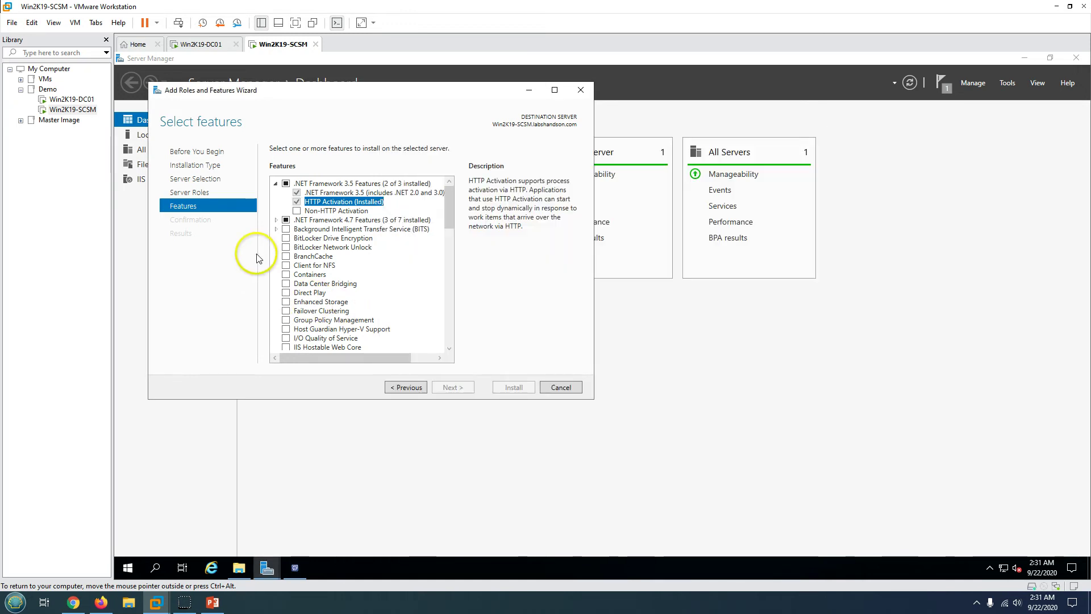
- Install WCF Services HTTP Activation under .NET Framework 4.7, then return to Service Manager Setup
left_click(276, 219)
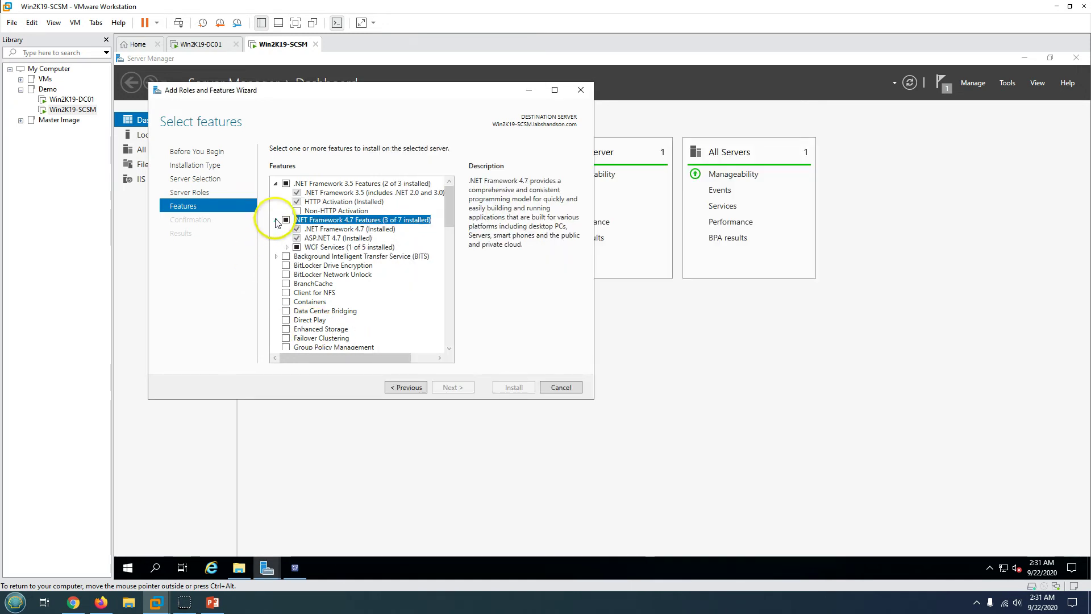
left_click(286, 247)
left_click(308, 257)
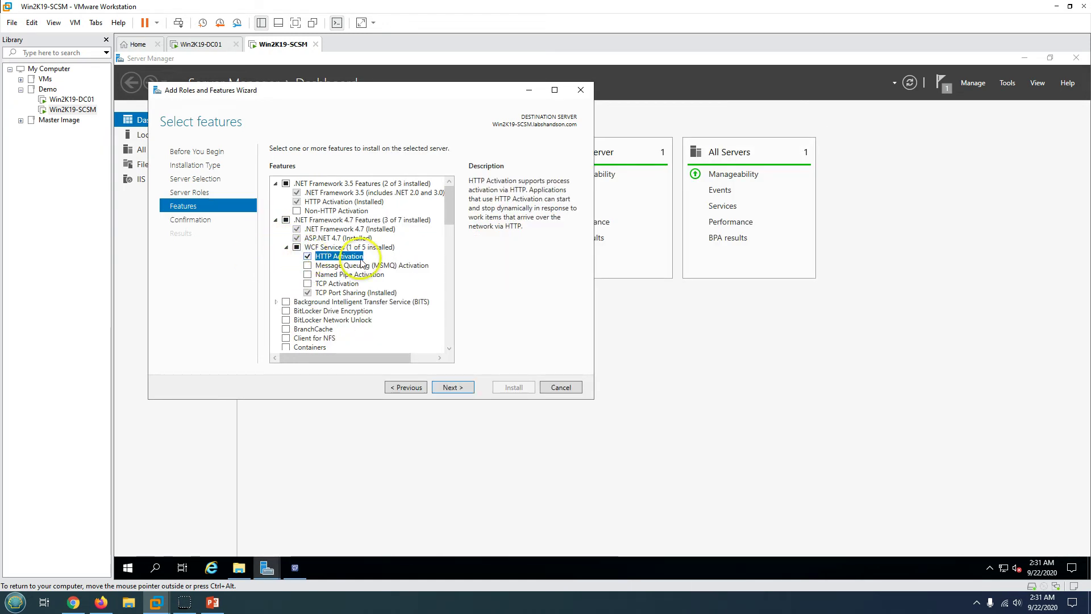
left_click(453, 387)
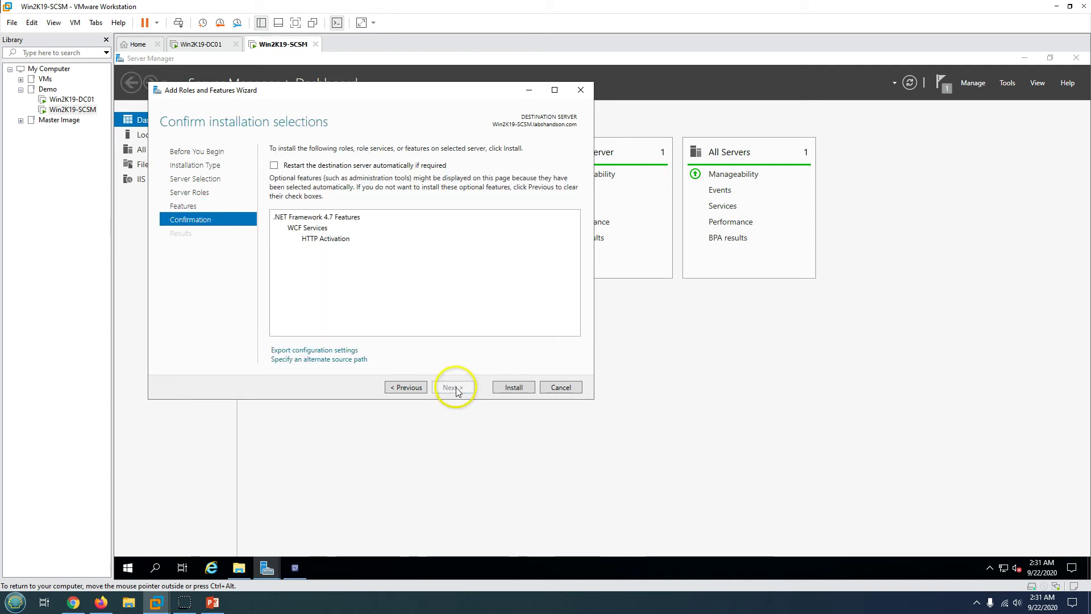
left_click(514, 387)
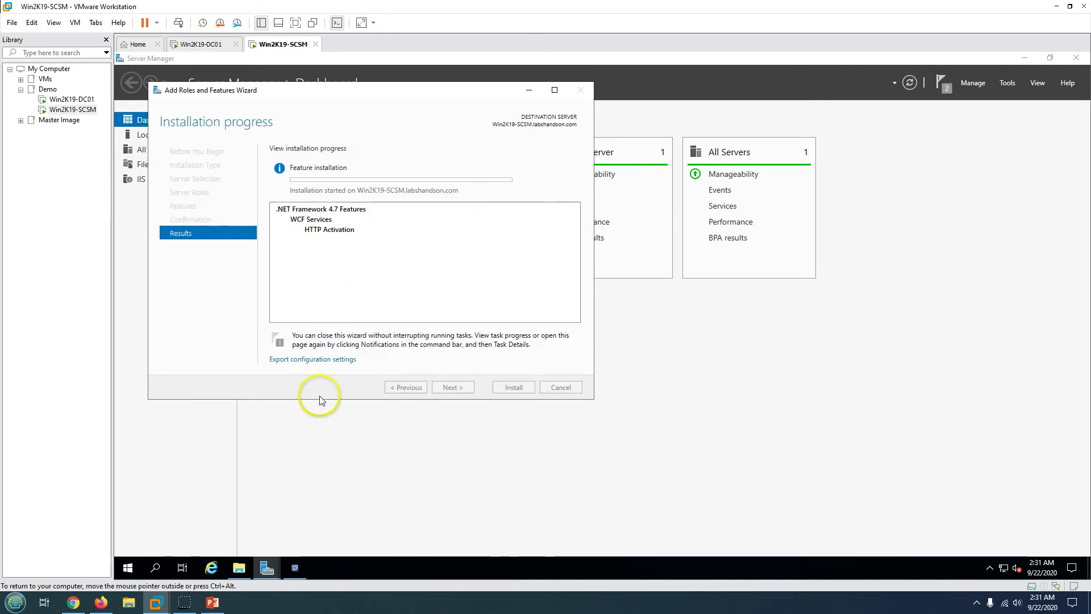
left_click(295, 567)
- Review the prerequisite check results in the Service Manager setup wizard
left_click(524, 328)
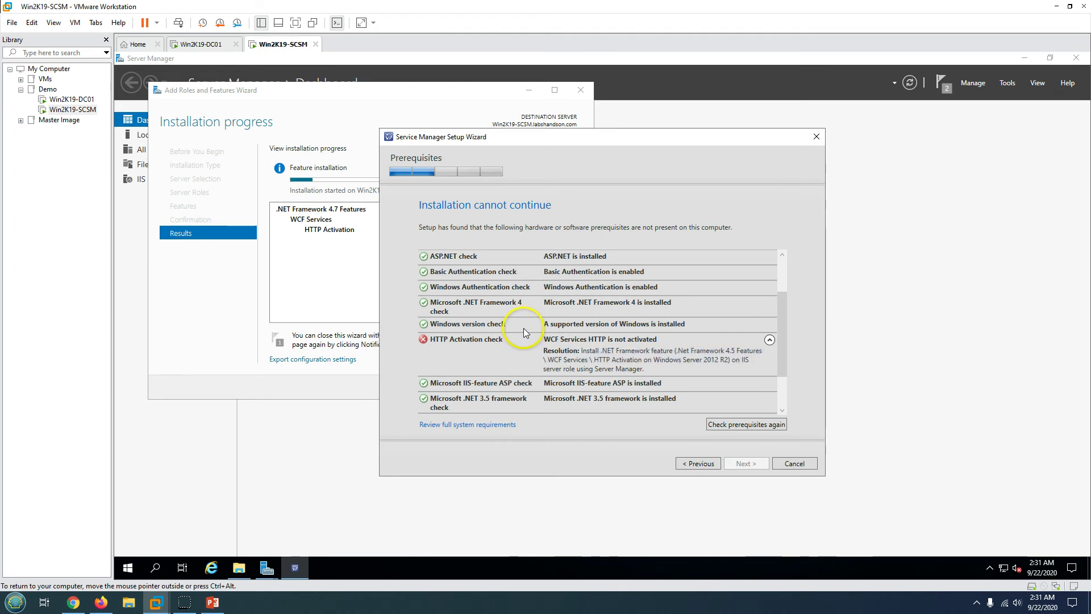
scroll(524, 328, "down", 1)
scroll(574, 344, "down", 1)
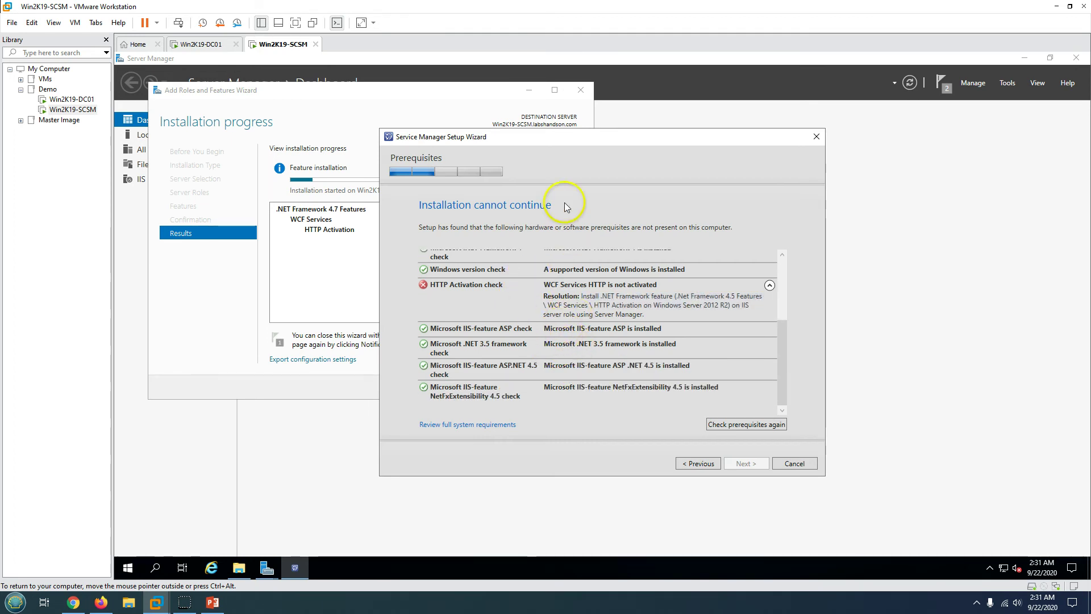
left_click_drag(557, 136, 657, 146)
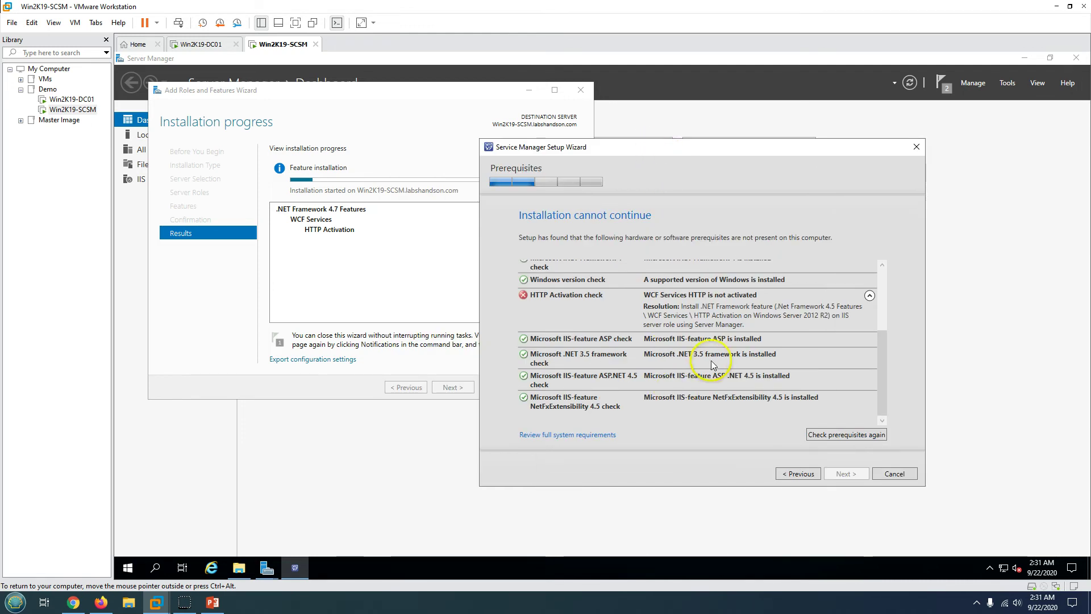
scroll(749, 402, "up", 3)
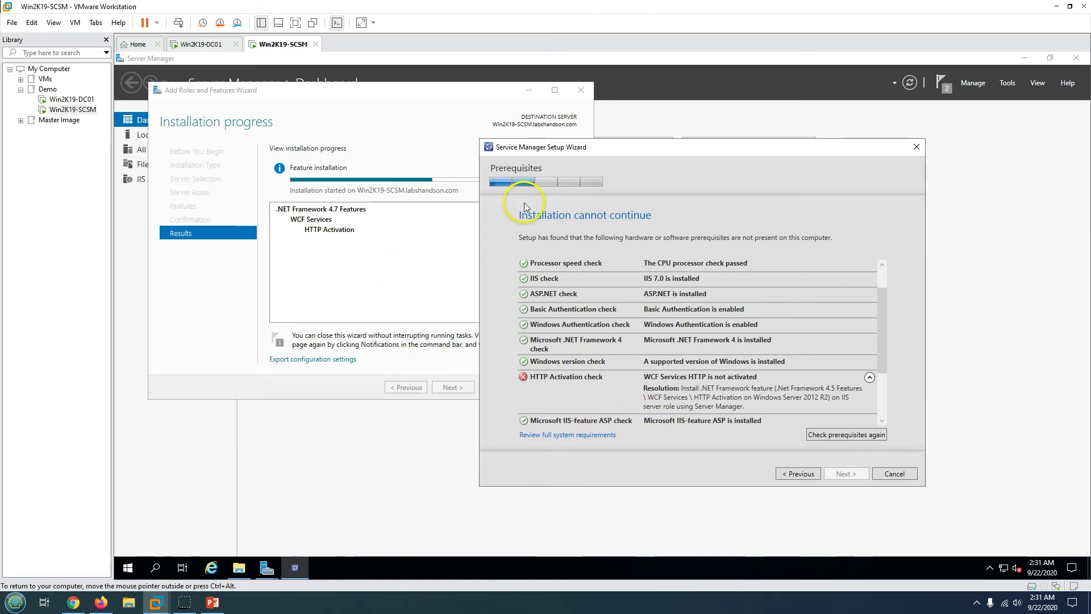
left_click_drag(609, 147, 626, 133)
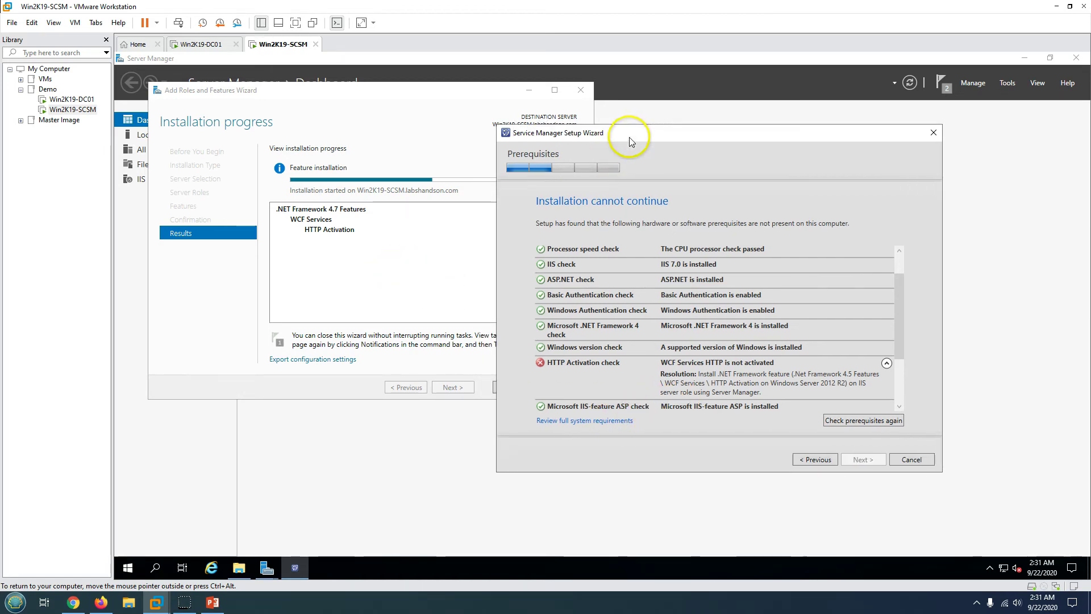
- Dismiss the requirements documentation browser and close the finished roles and features wizard
left_click(569, 422)
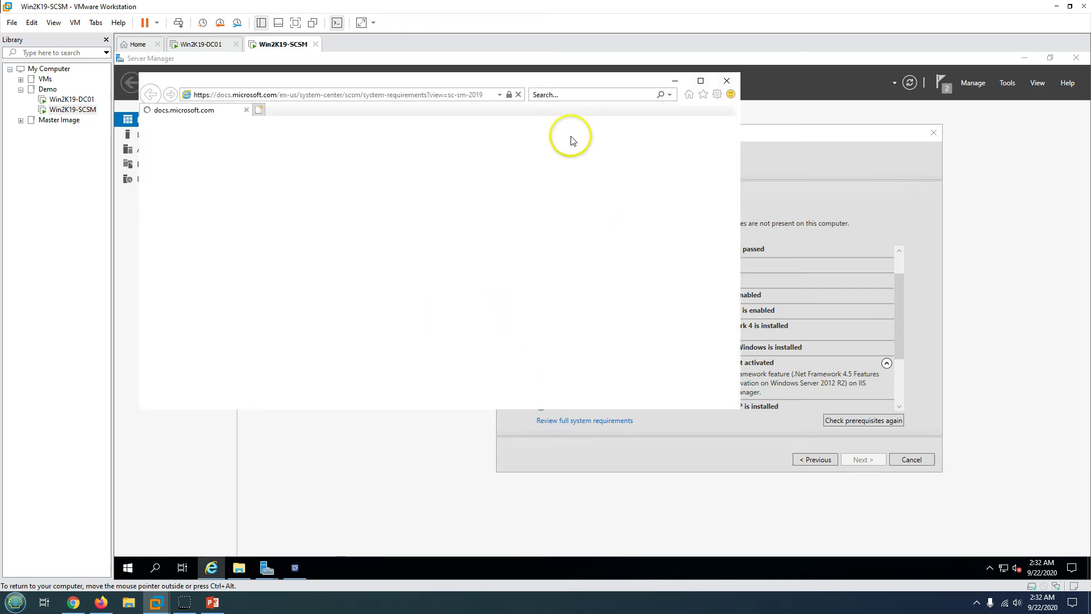
left_click(382, 254)
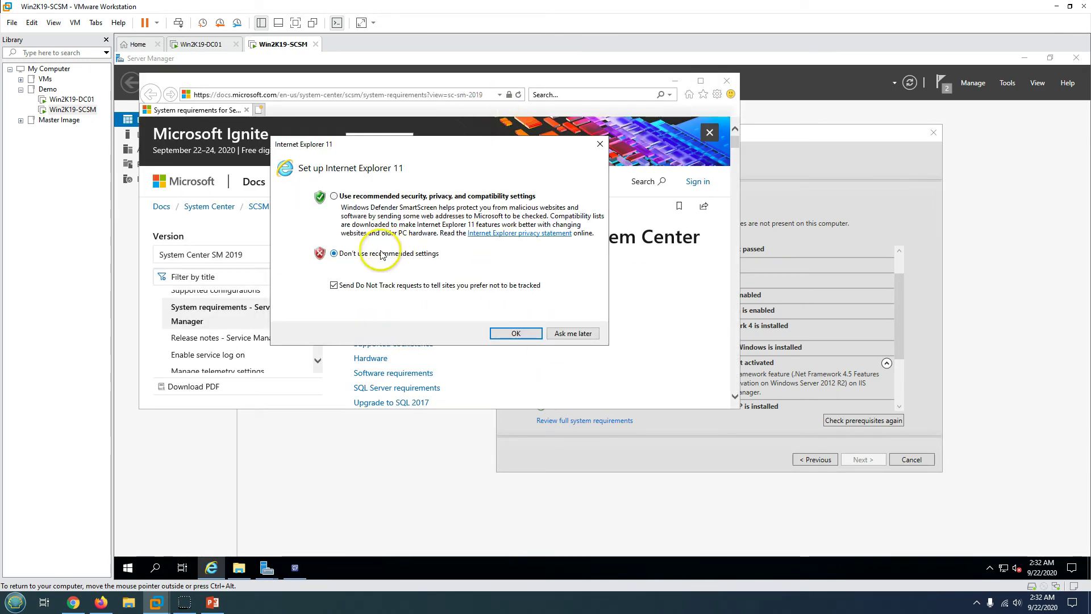
left_click(514, 334)
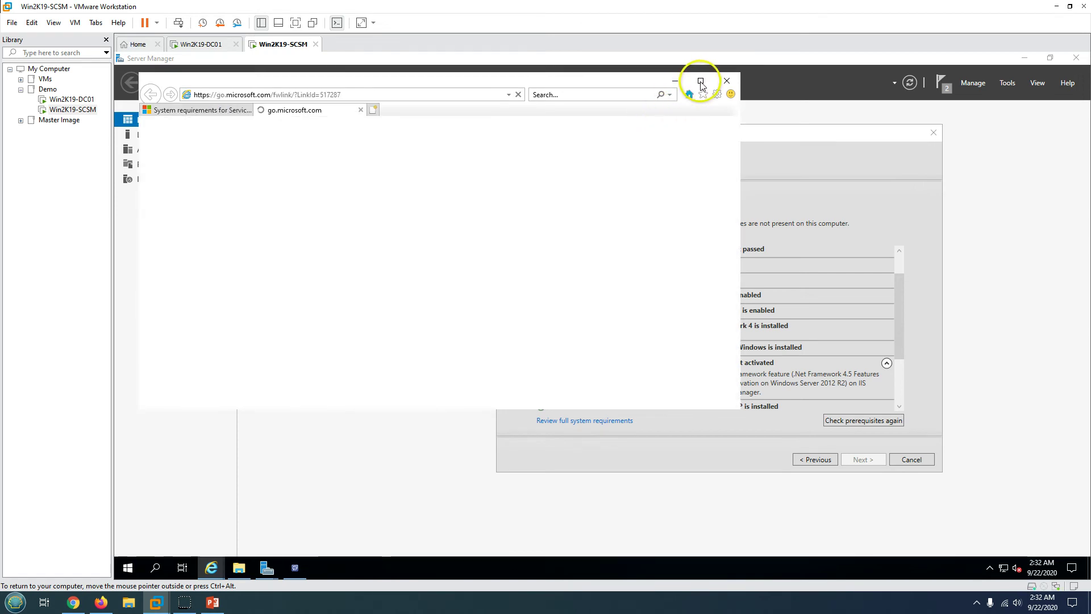
left_click(361, 110)
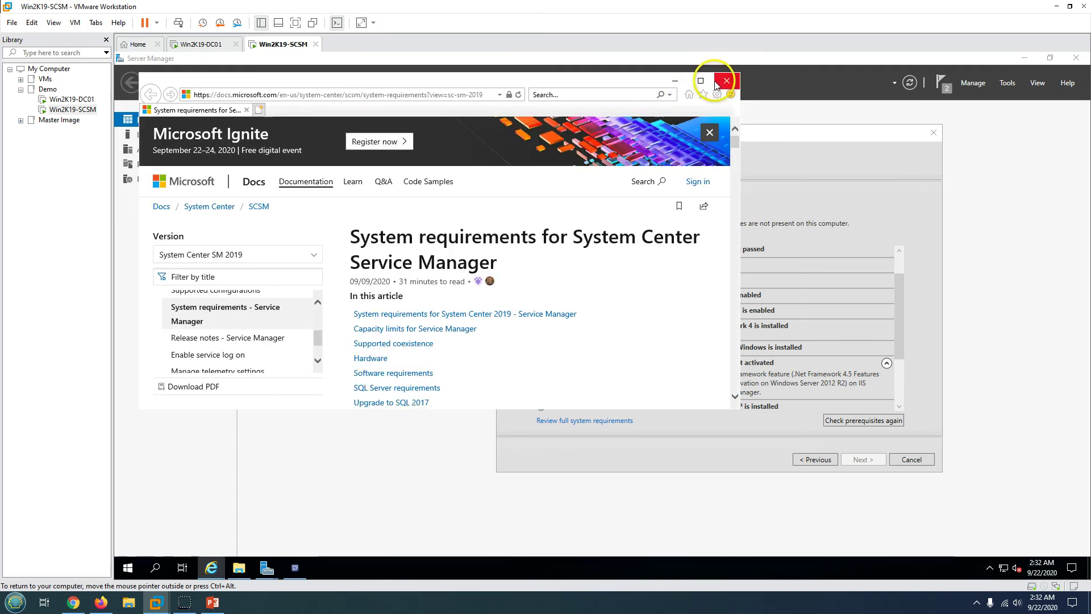
left_click(674, 80)
left_click(359, 230)
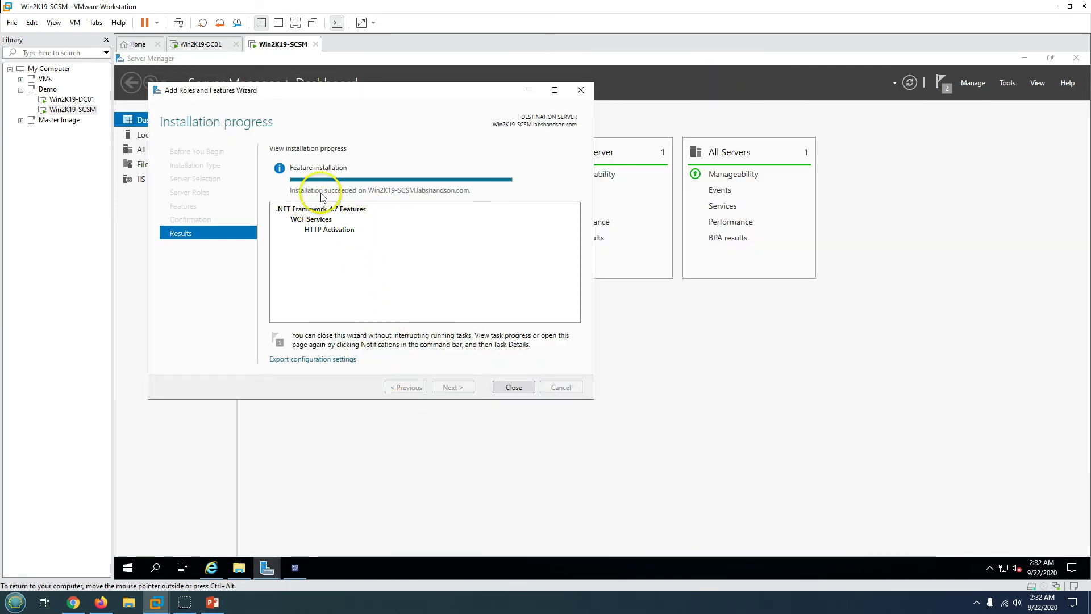
left_click(513, 387)
left_click(295, 567)
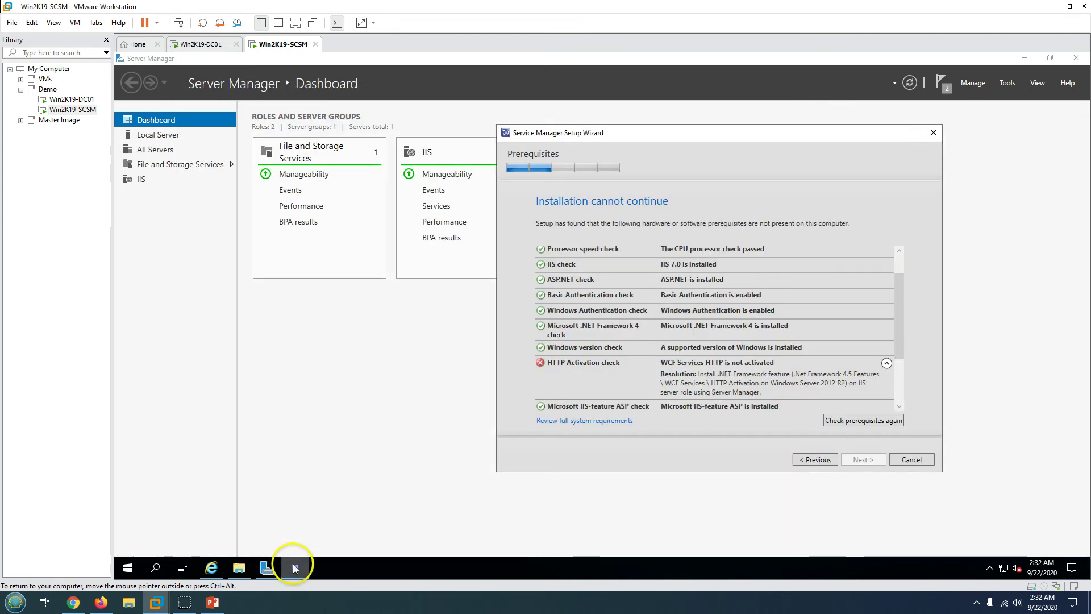
- Rerun the prerequisite check and continue once every check passes
left_click(854, 424)
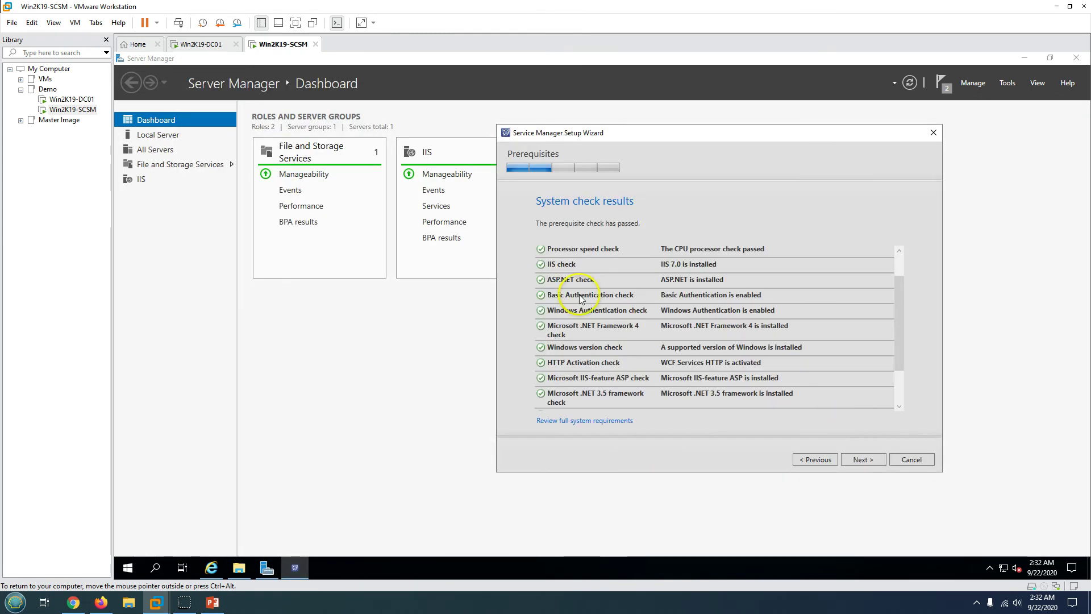
scroll(731, 380, "down", 3)
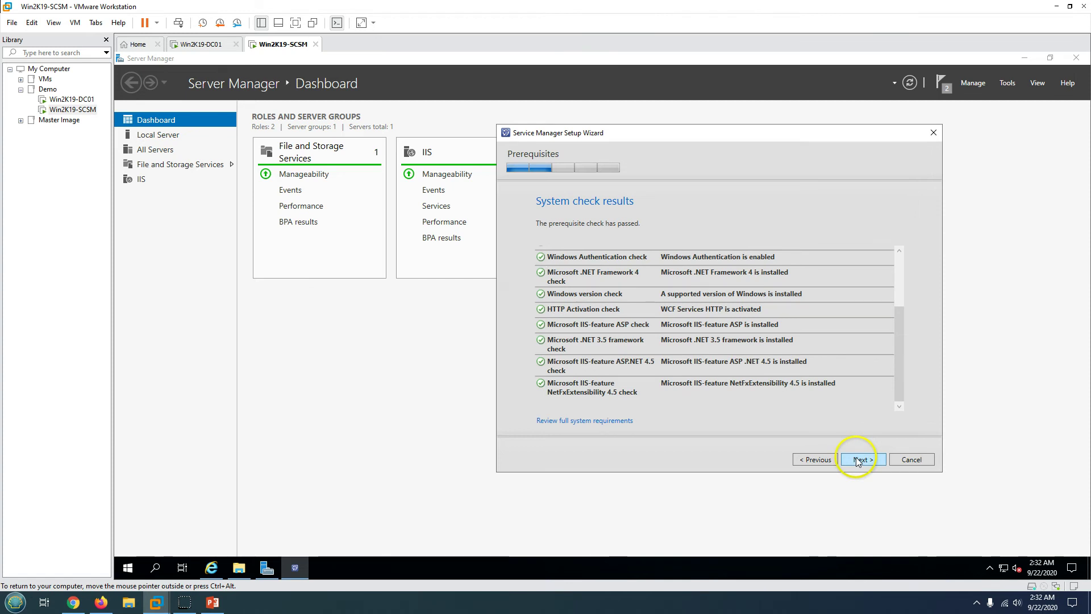
scroll(783, 359, "up", 5)
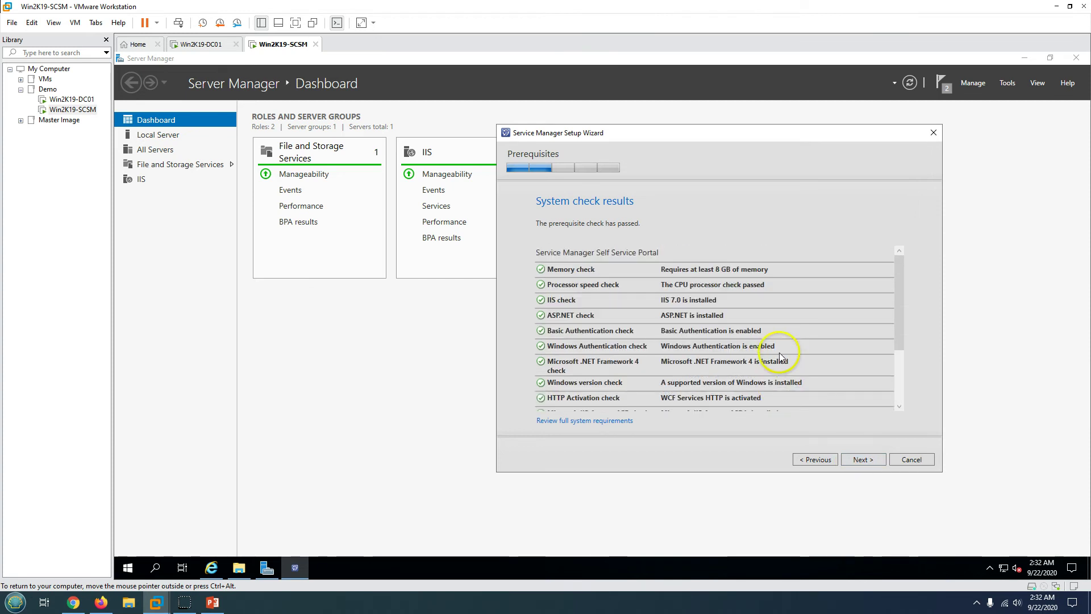
left_click(864, 461)
- Rename the portal website to SCSM-LHO and turn off SSL encryption
left_click(1024, 57)
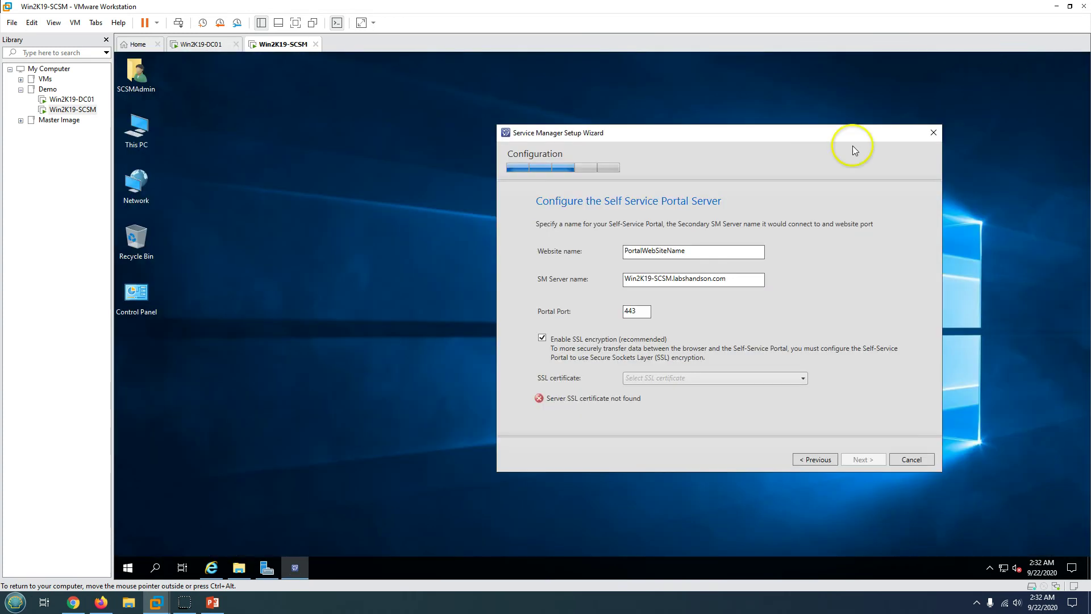
left_click_drag(707, 247, 608, 259)
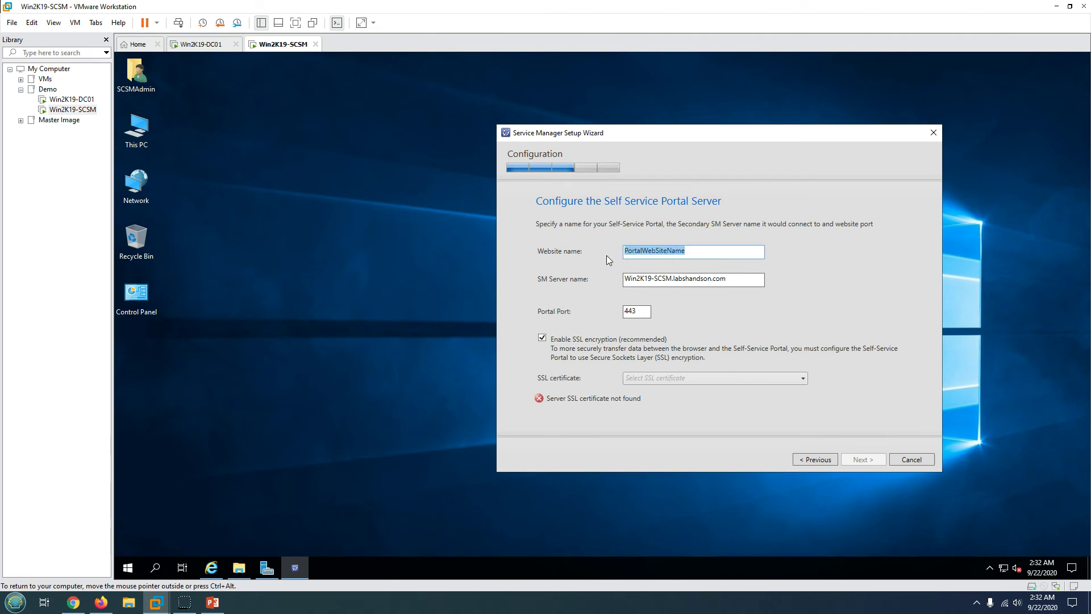
type("SCSM-LHO")
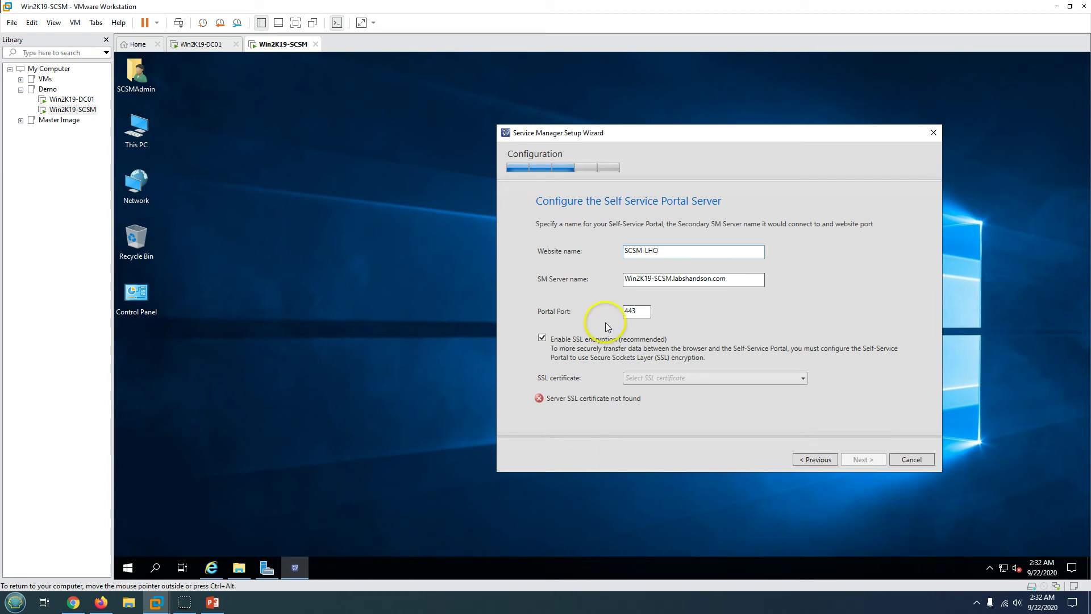
left_click(602, 342)
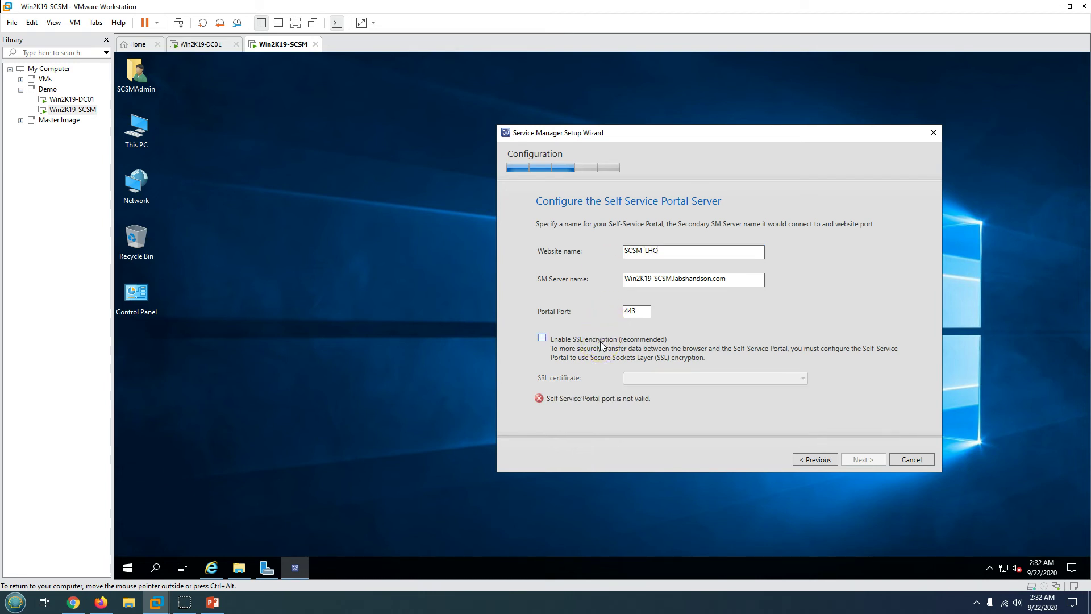
left_click(552, 371)
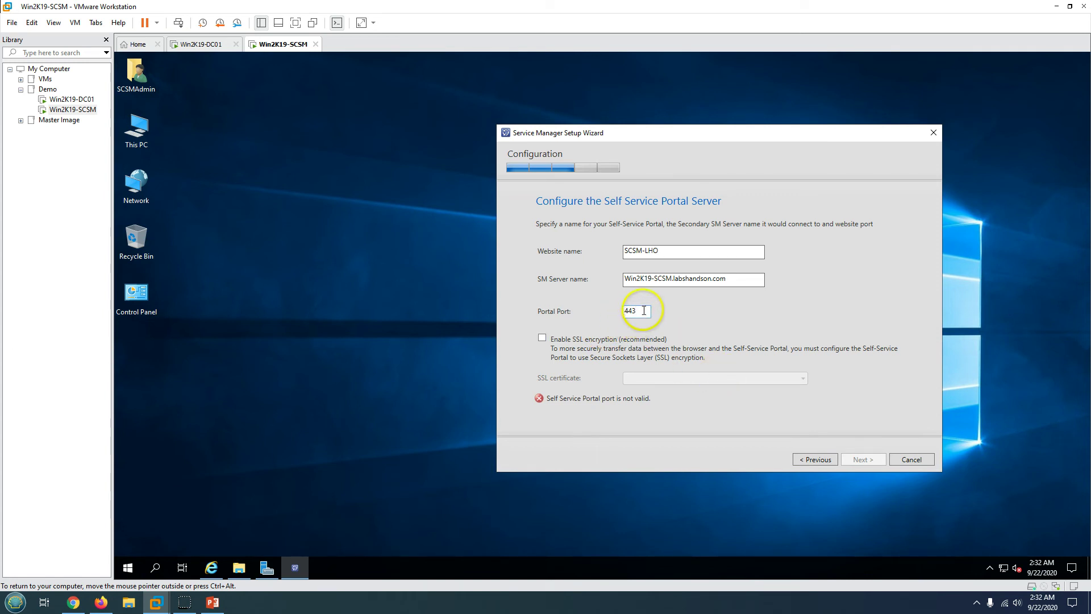
- Replace the portal port 443 with 82
left_click_drag(644, 310, 575, 314)
key("Home")
key("Delete")
key("Delete")
key("Delete")
left_click(665, 278)
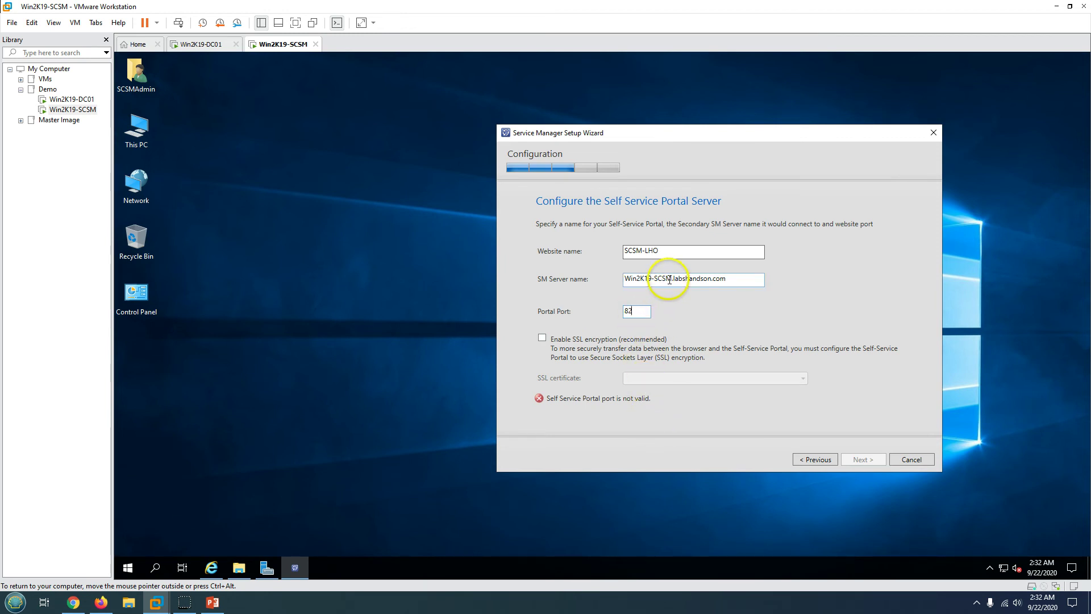
left_click(634, 314)
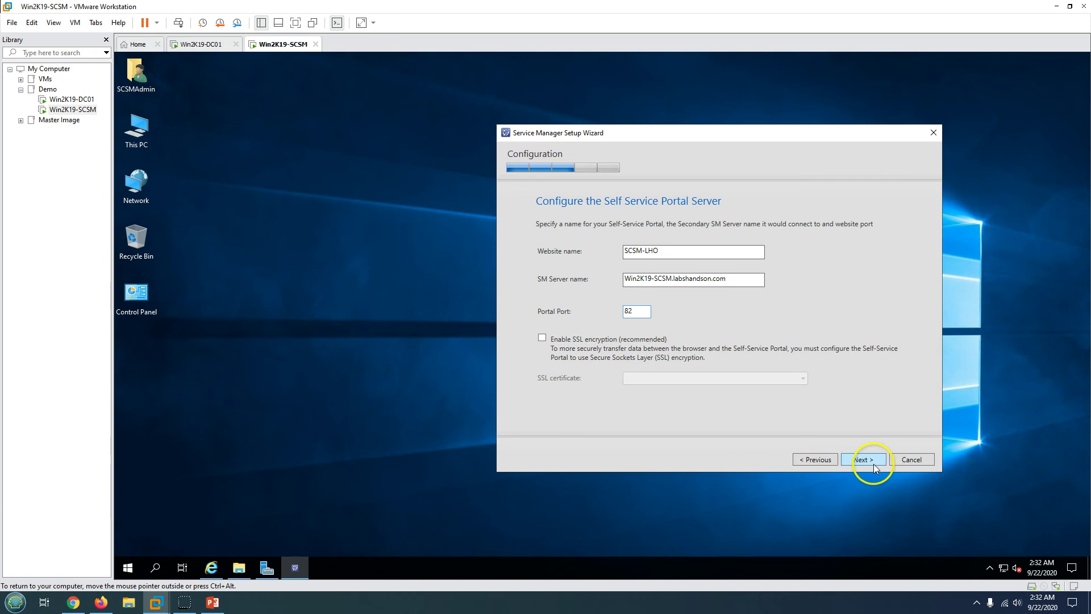
left_click(220, 611)
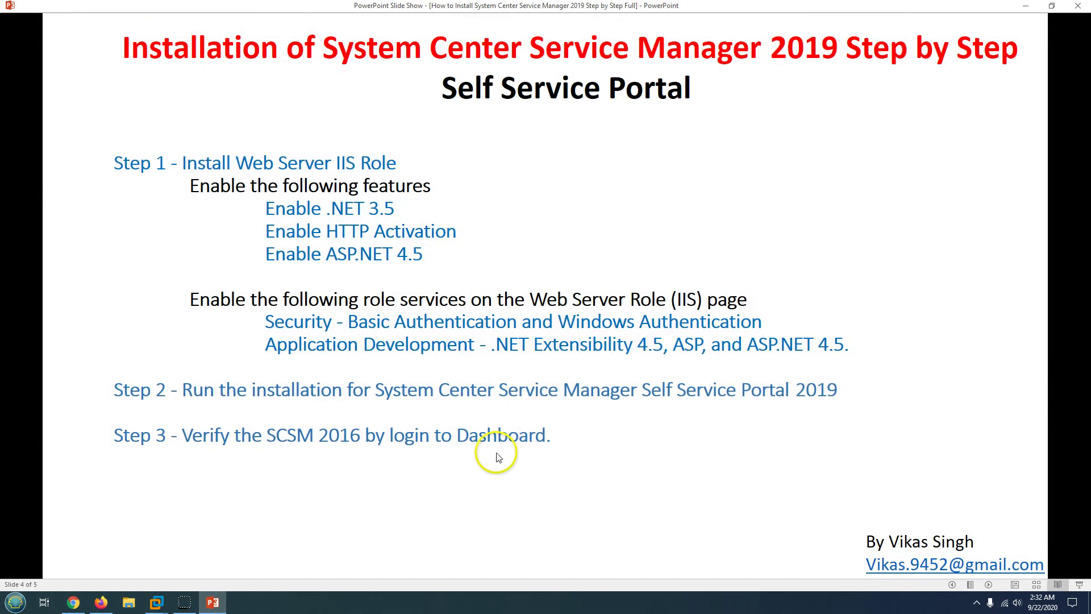
key("Home")
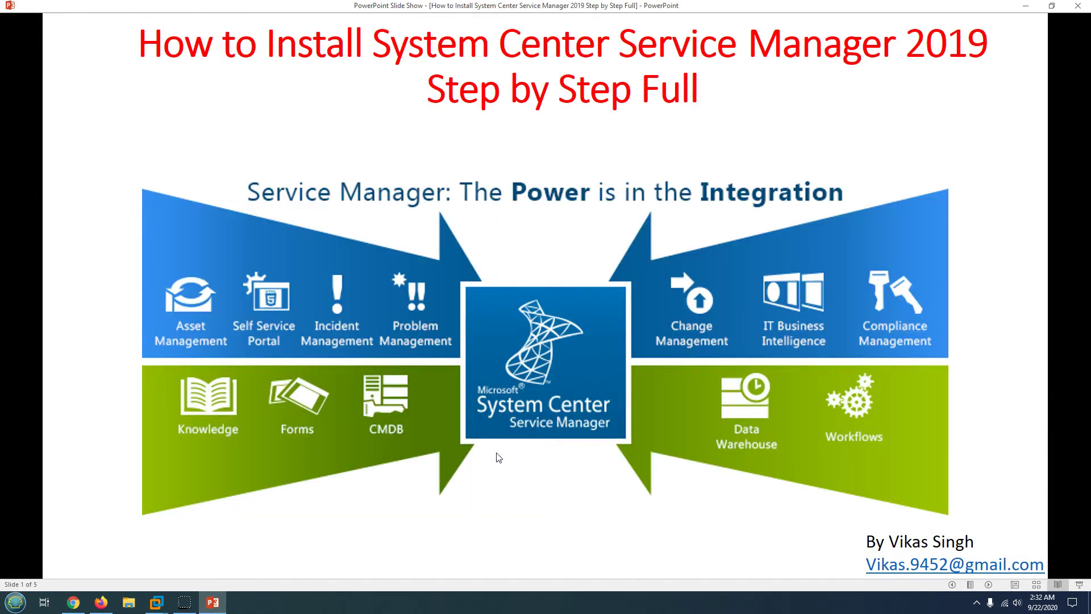
scroll(496, 453, "down", 2)
scroll(496, 452, "down", 1)
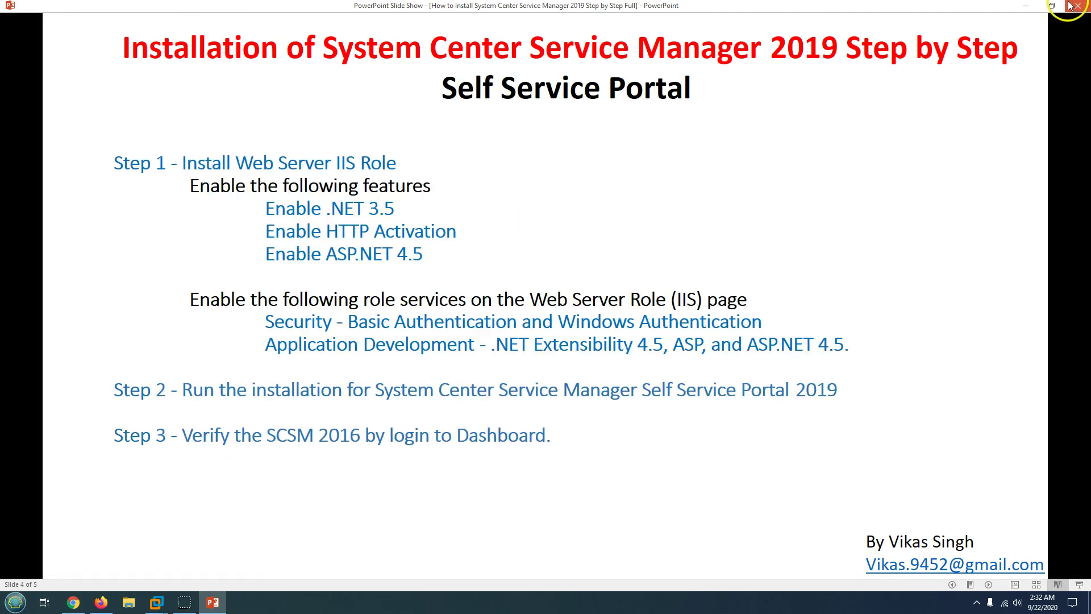
left_click(1027, 6)
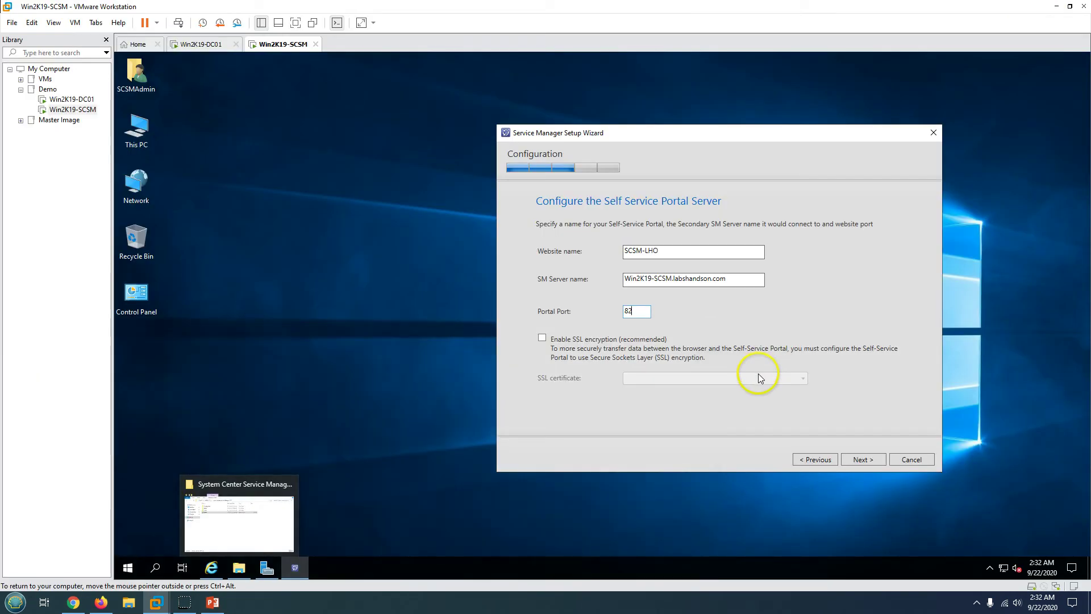
- Run the portal under a LABSHANDSON domain account, test its credentials, and advance to the summary
left_click(862, 460)
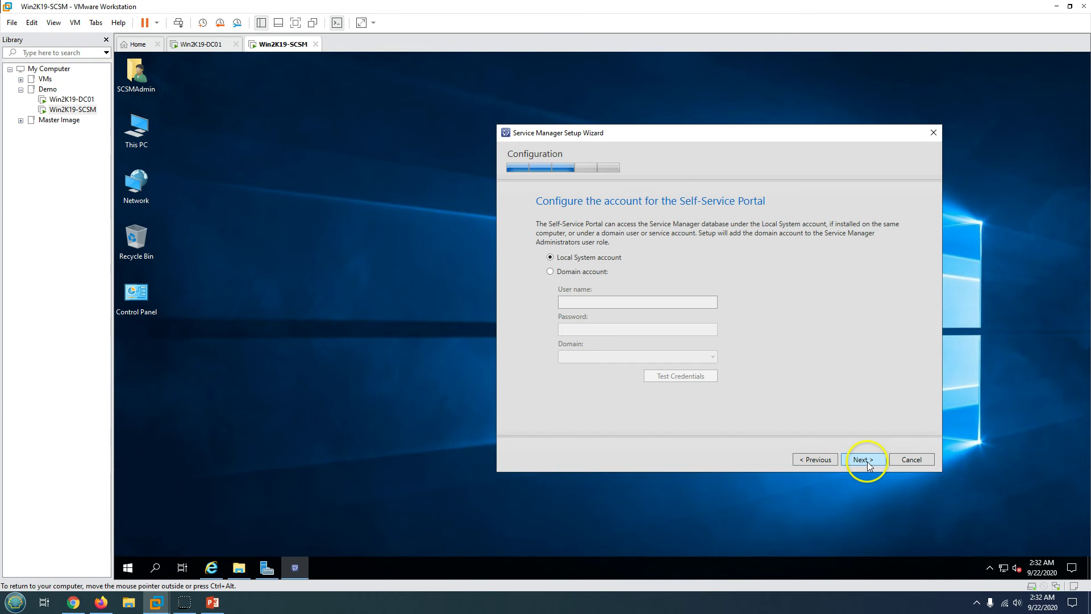
left_click(588, 273)
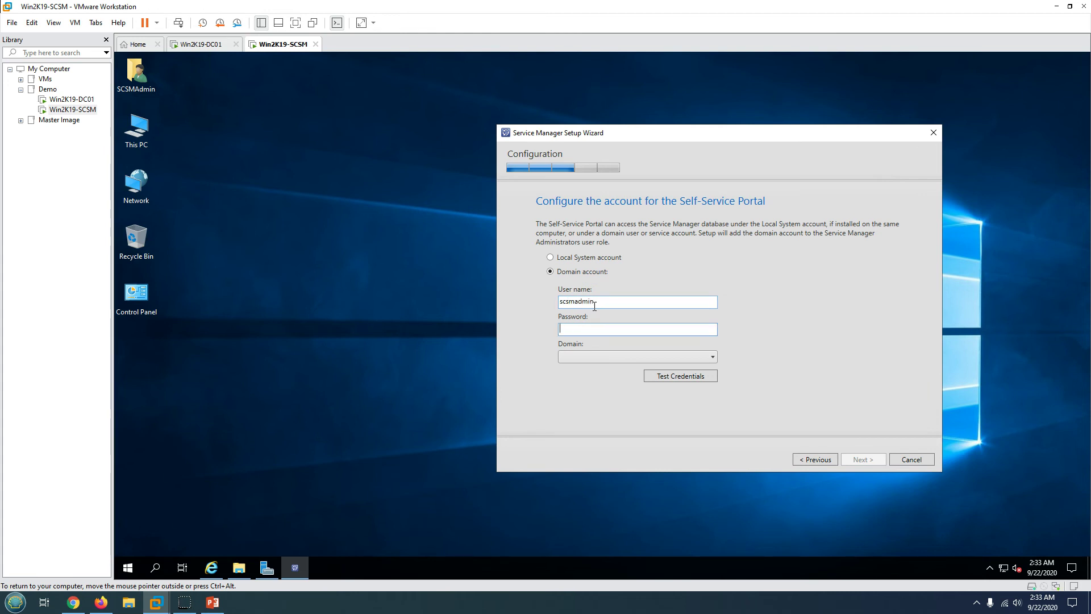
left_click(611, 356)
left_click(609, 369)
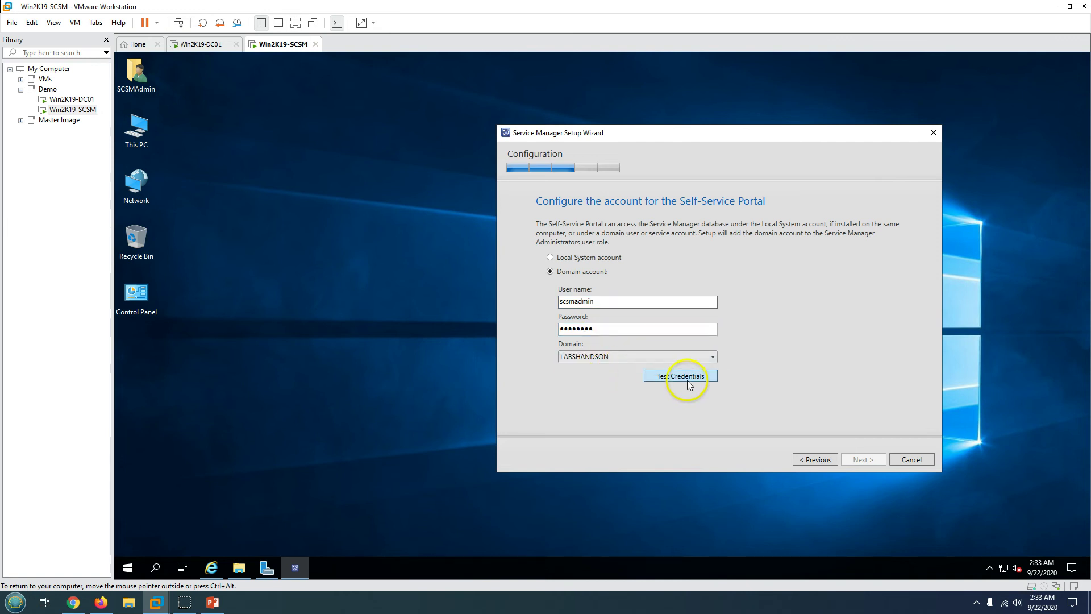
left_click(691, 379)
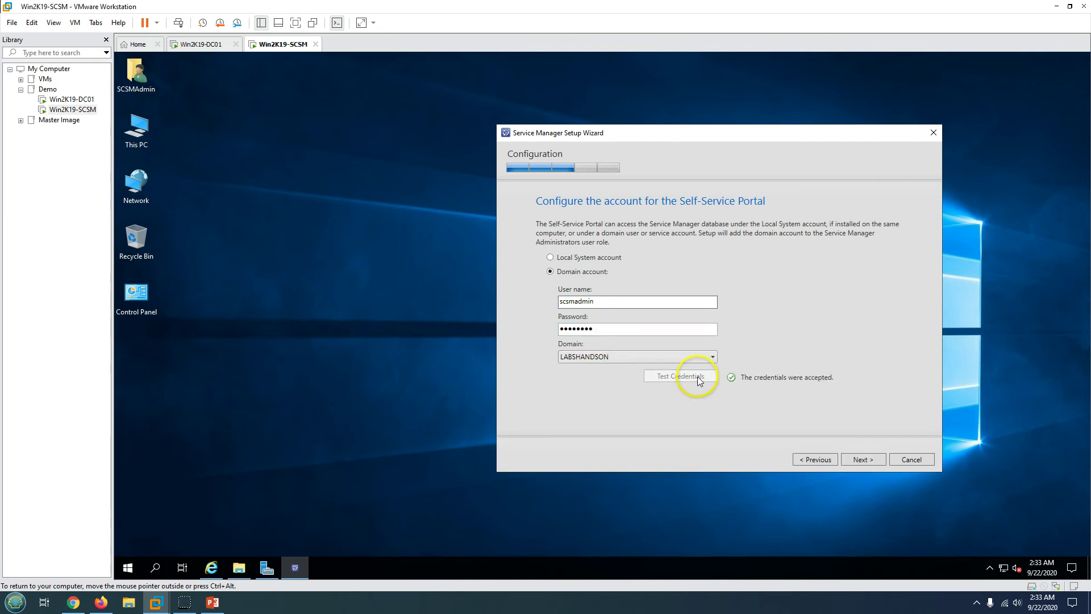
left_click(867, 461)
left_click(867, 459)
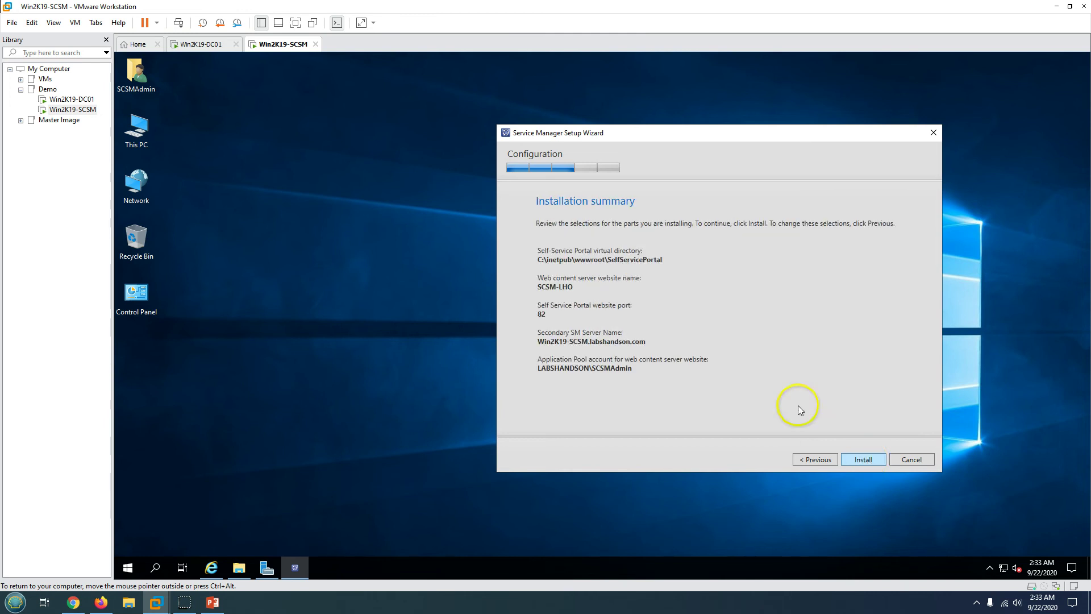
- Review the summary settings and start installing the Self Service Portal
left_click_drag(562, 268, 694, 379)
left_click(695, 380)
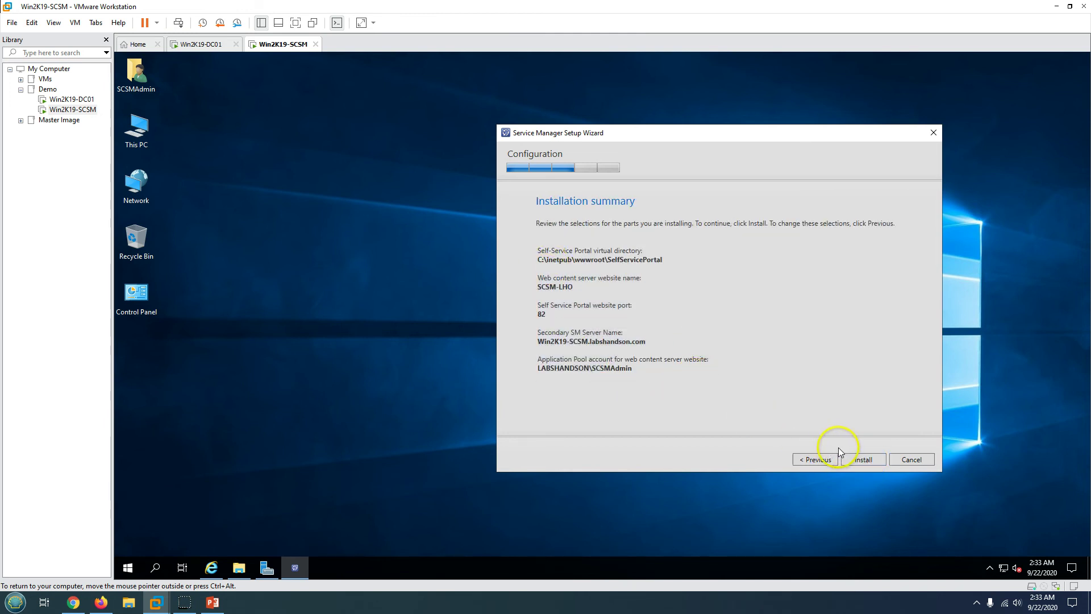
left_click(864, 460)
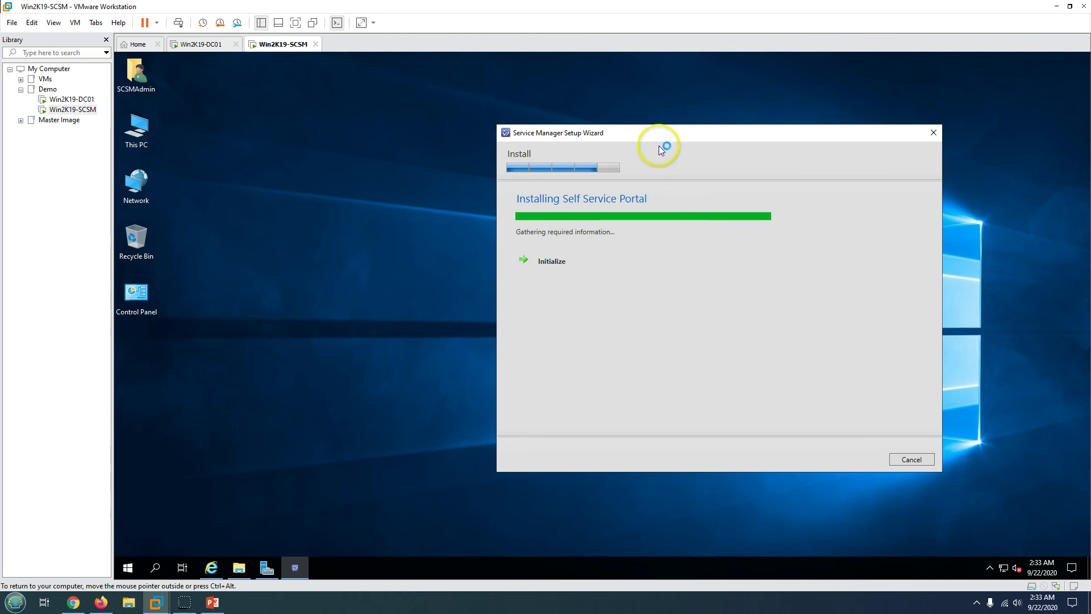
left_click_drag(649, 135, 697, 133)
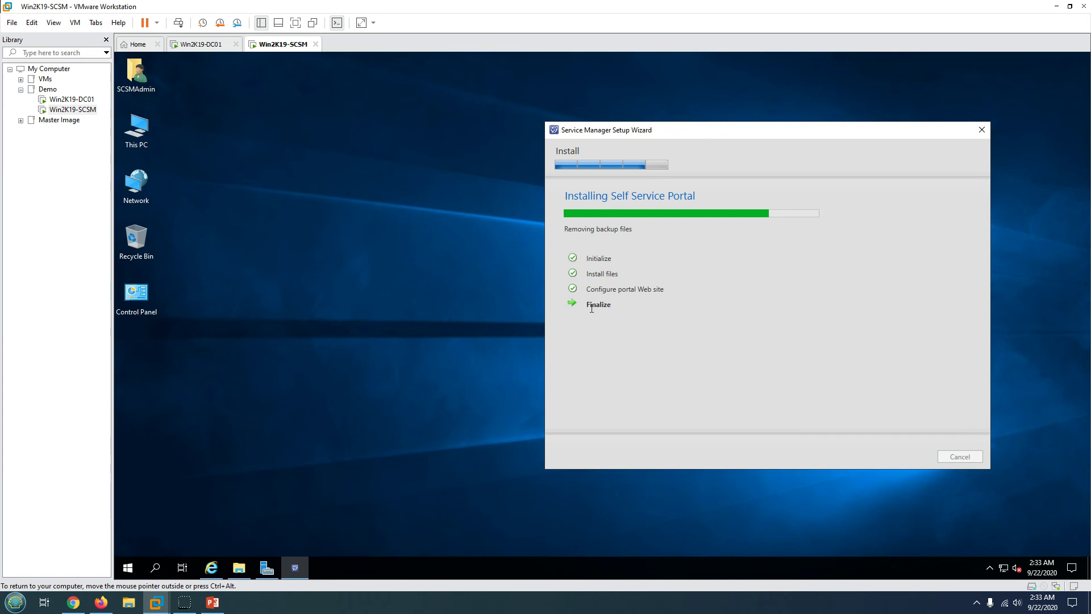
- After setup completes successfully, close the documentation window and the finished setup wizard
left_click(211, 567)
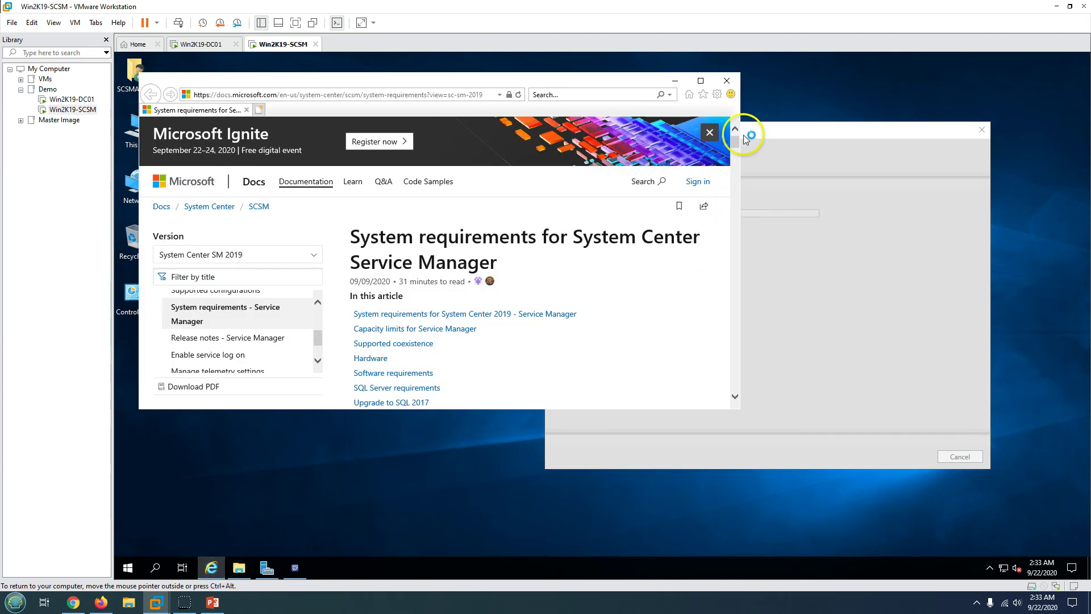
left_click(728, 81)
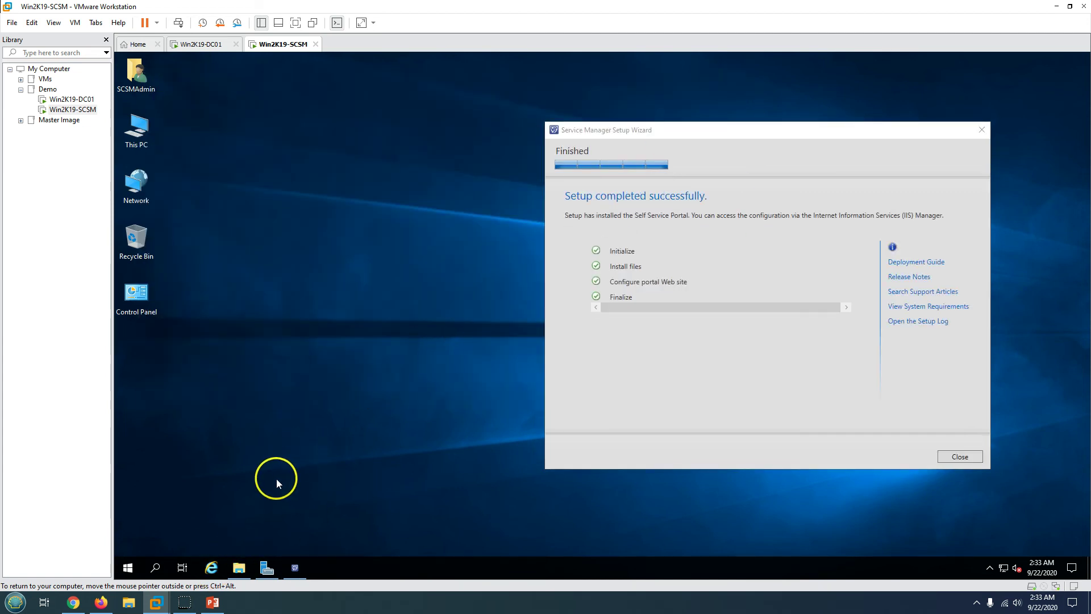
left_click(673, 392)
left_click_drag(671, 307, 701, 345)
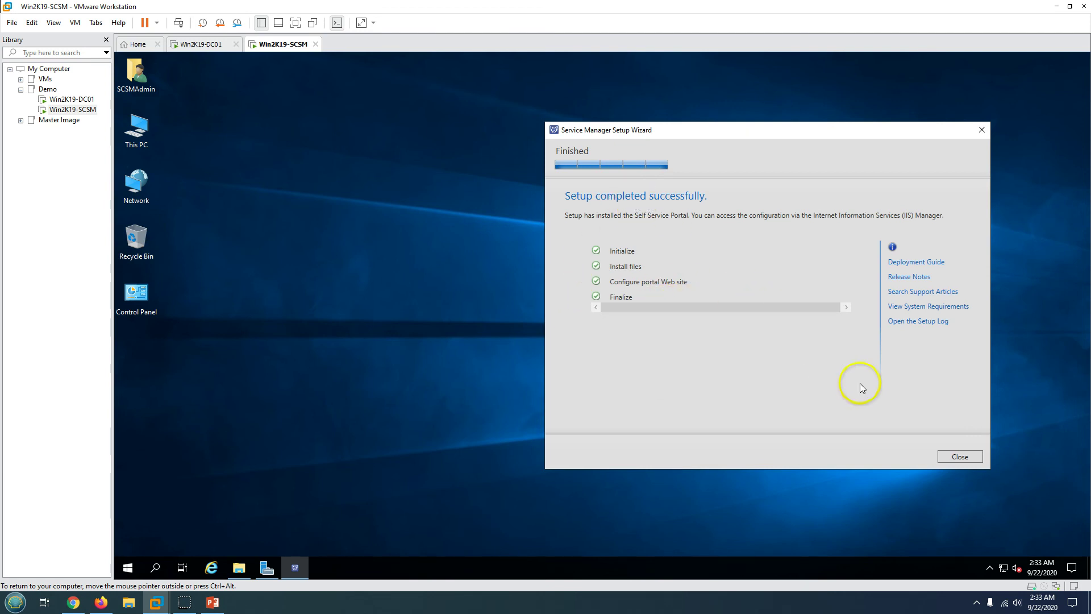
left_click(960, 457)
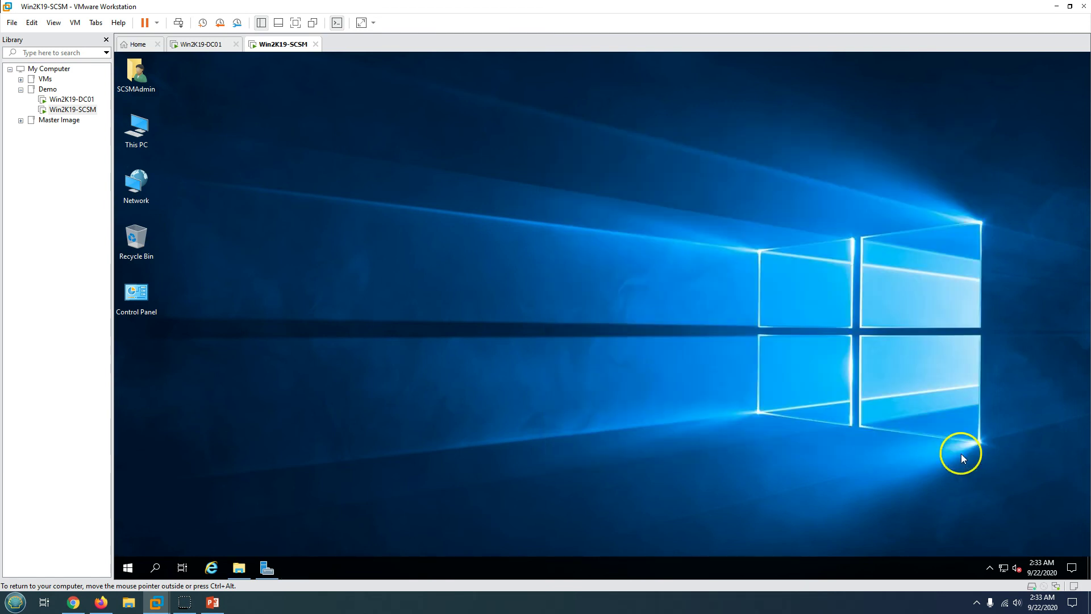
- Launch IIS Manager from Server Manager's Tools menu and maximize it
left_click(142, 564)
left_click(236, 391)
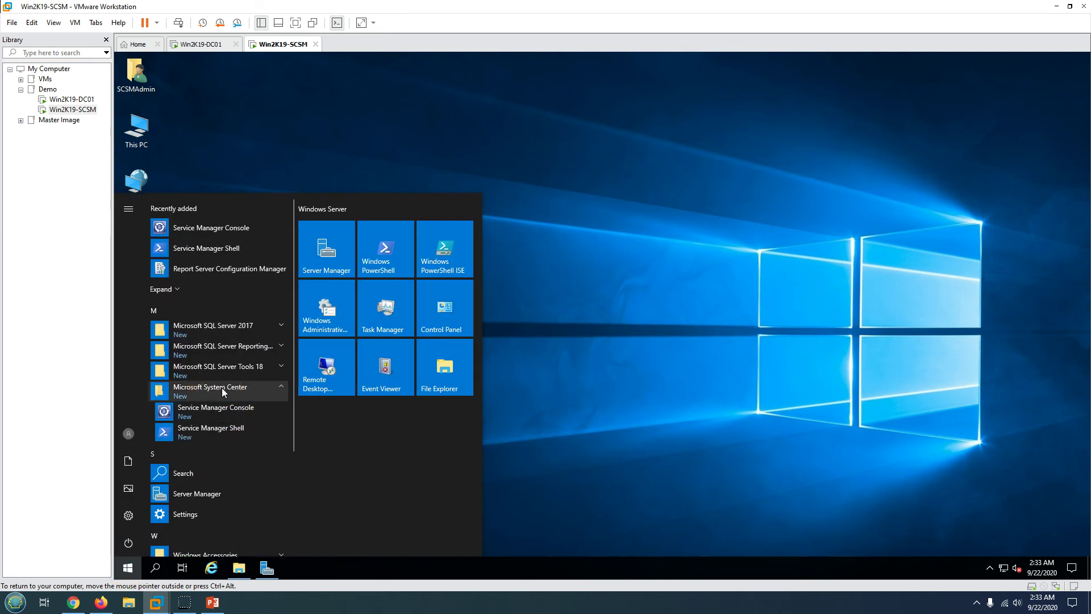
left_click(221, 387)
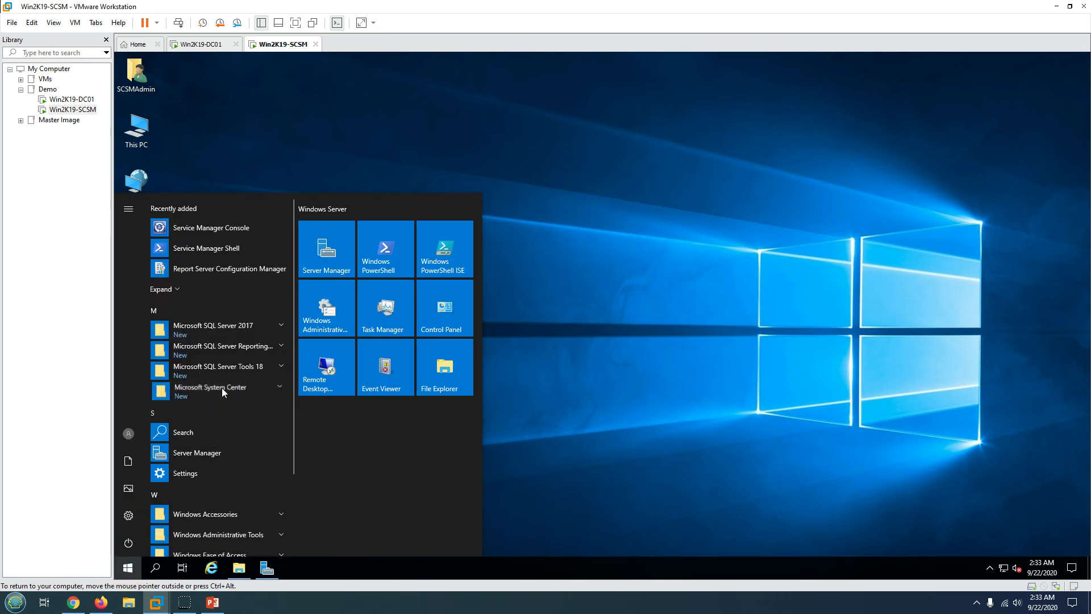
left_click(267, 569)
left_click(1008, 83)
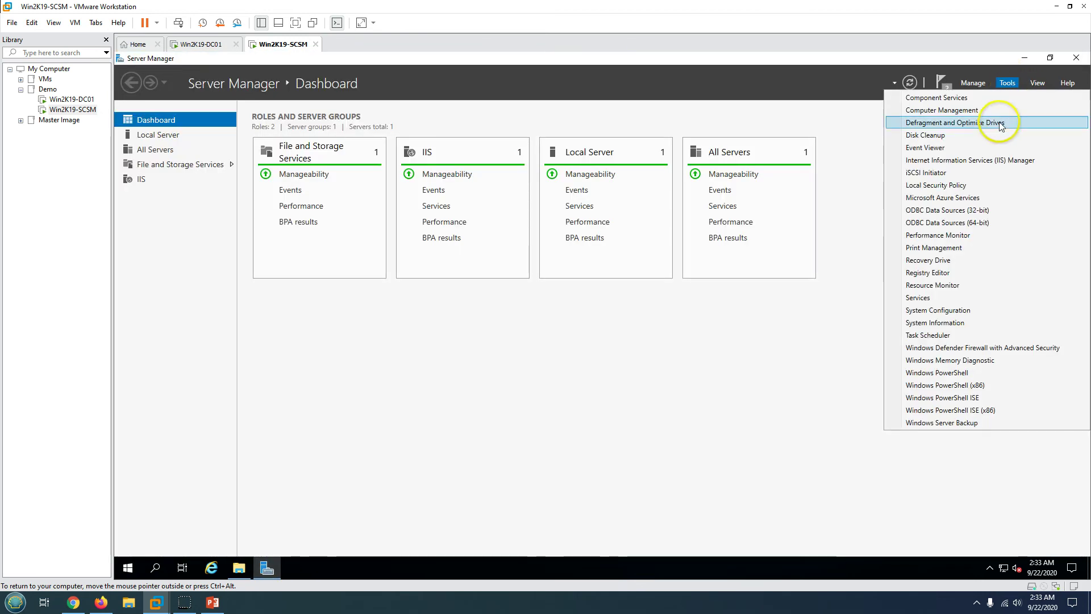
left_click(973, 164)
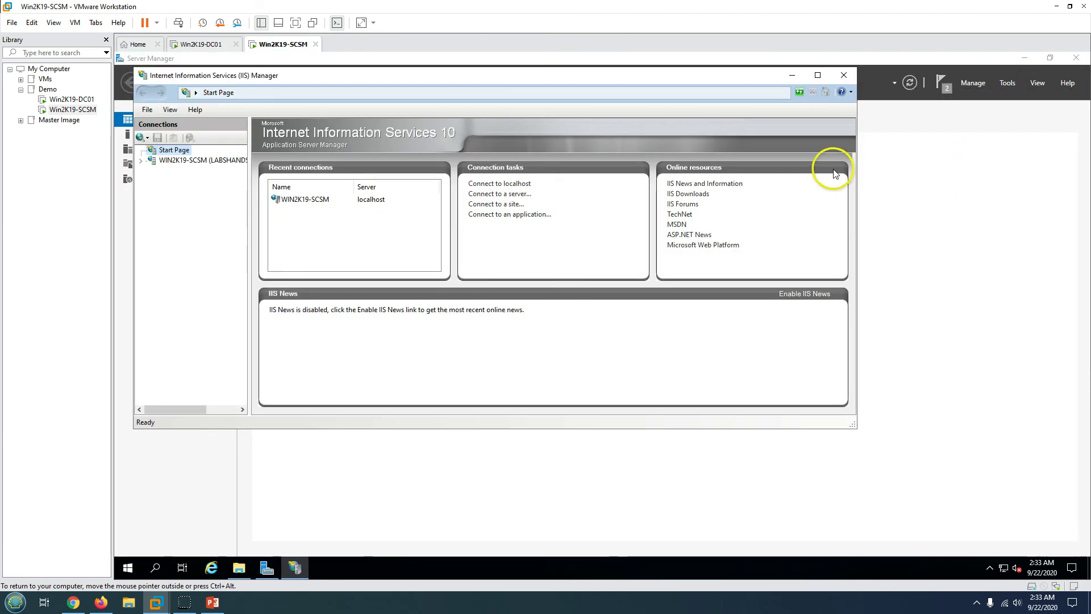
left_click(817, 75)
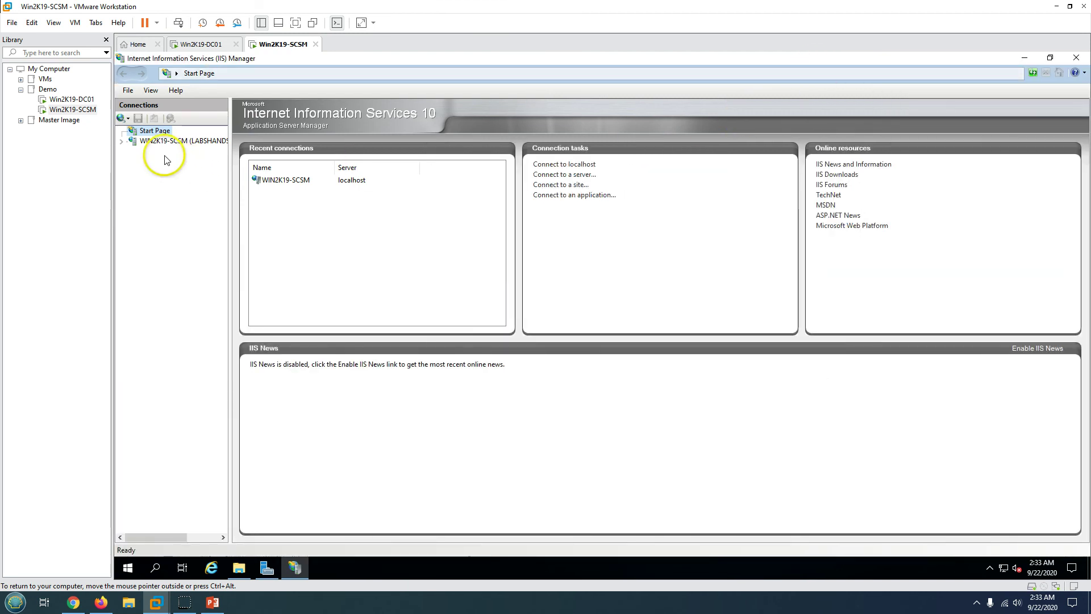
left_click(122, 141)
left_click(132, 162)
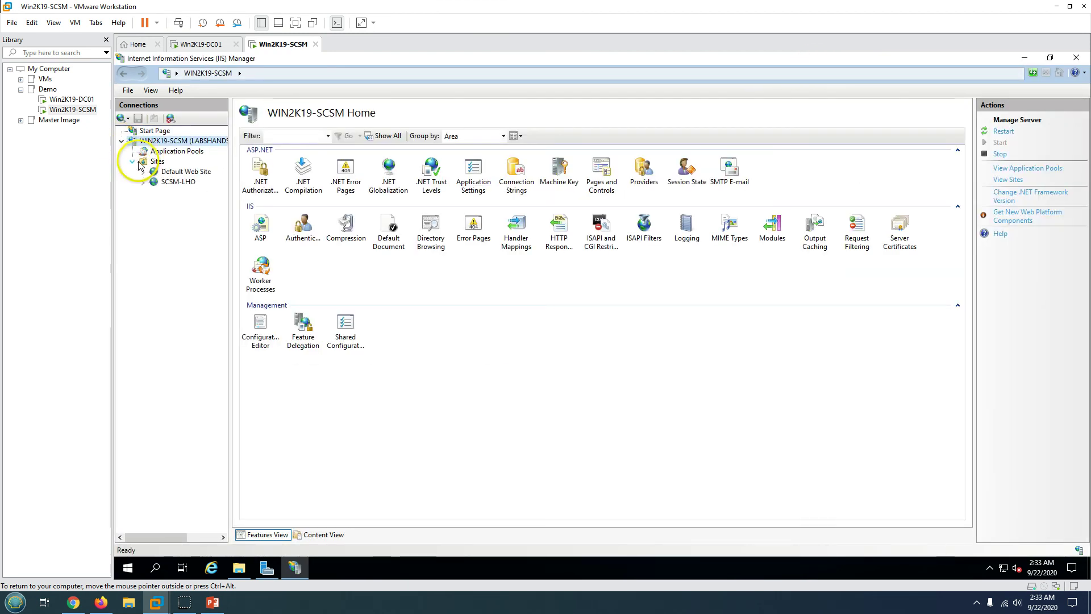
left_click(179, 182)
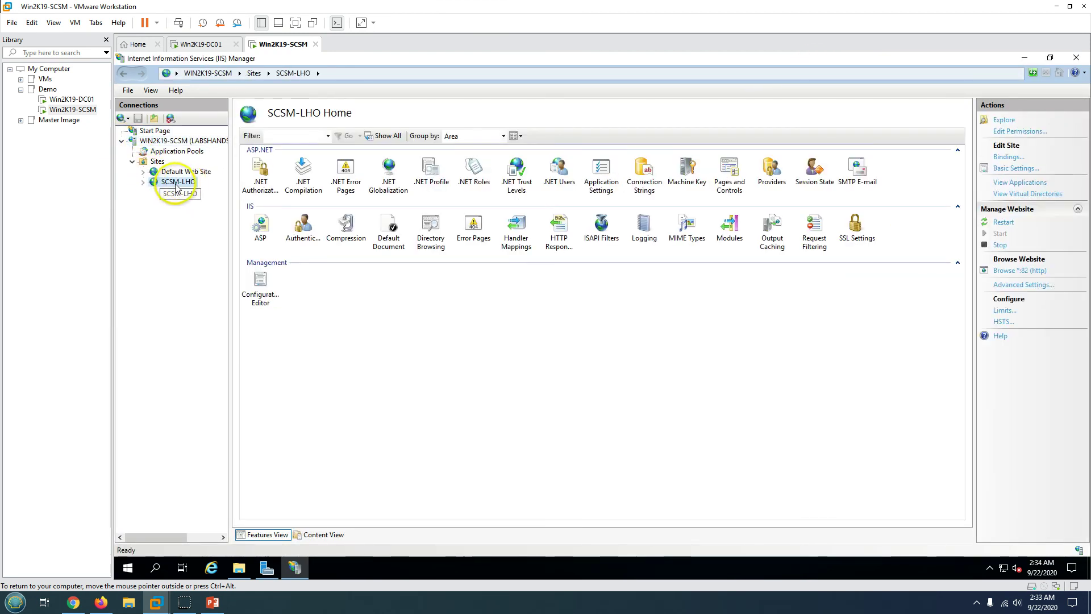
left_click(823, 390)
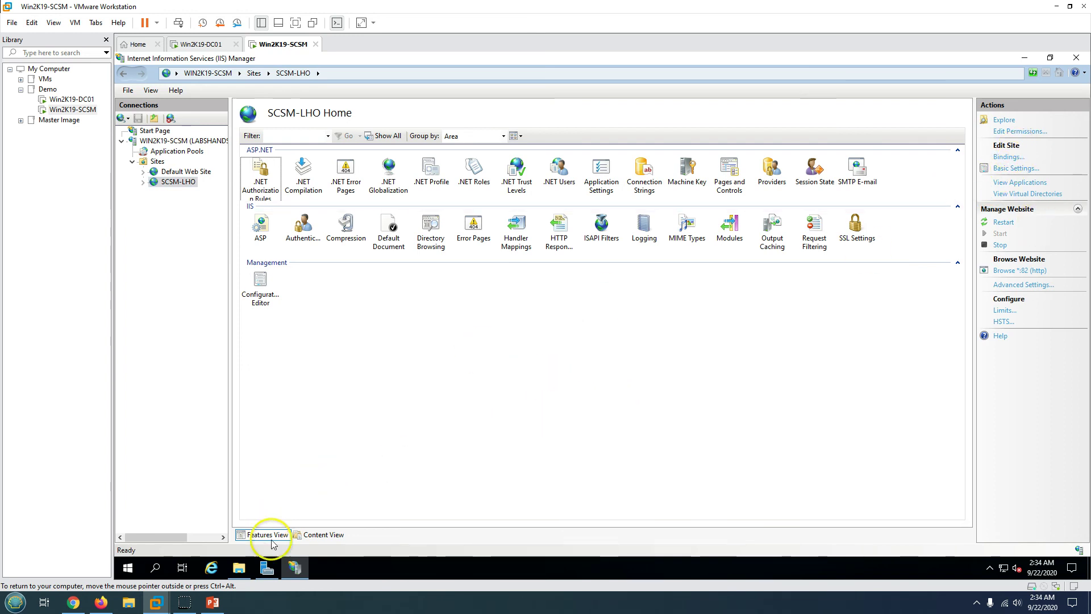
left_click(295, 567)
left_click(295, 567)
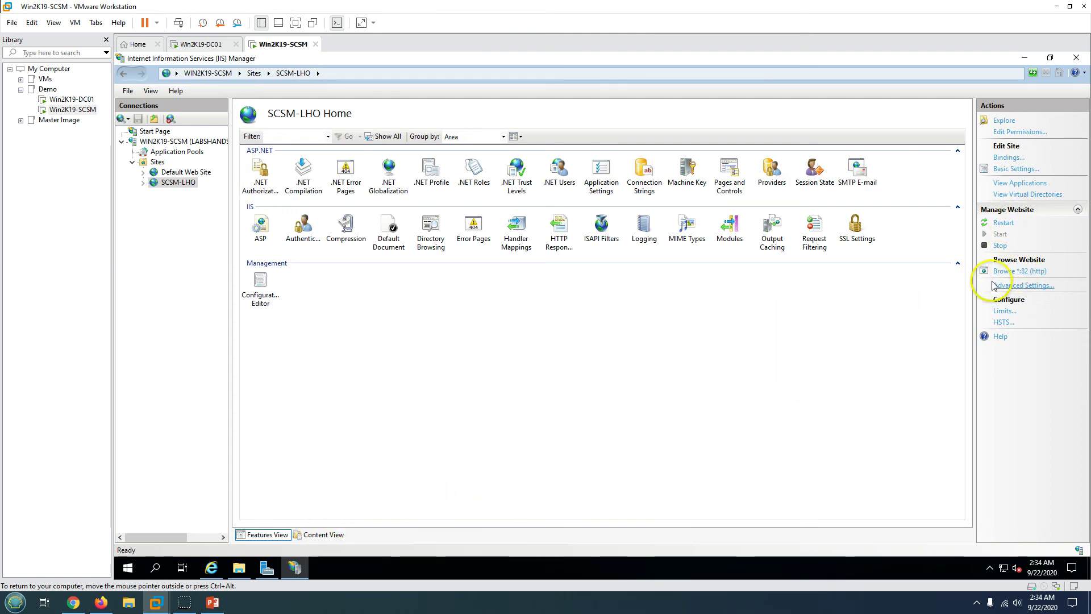
left_click(267, 568)
- Maximize the portal browser and open the SCSM-LHO site's folder on disk via Explore
left_click(214, 569)
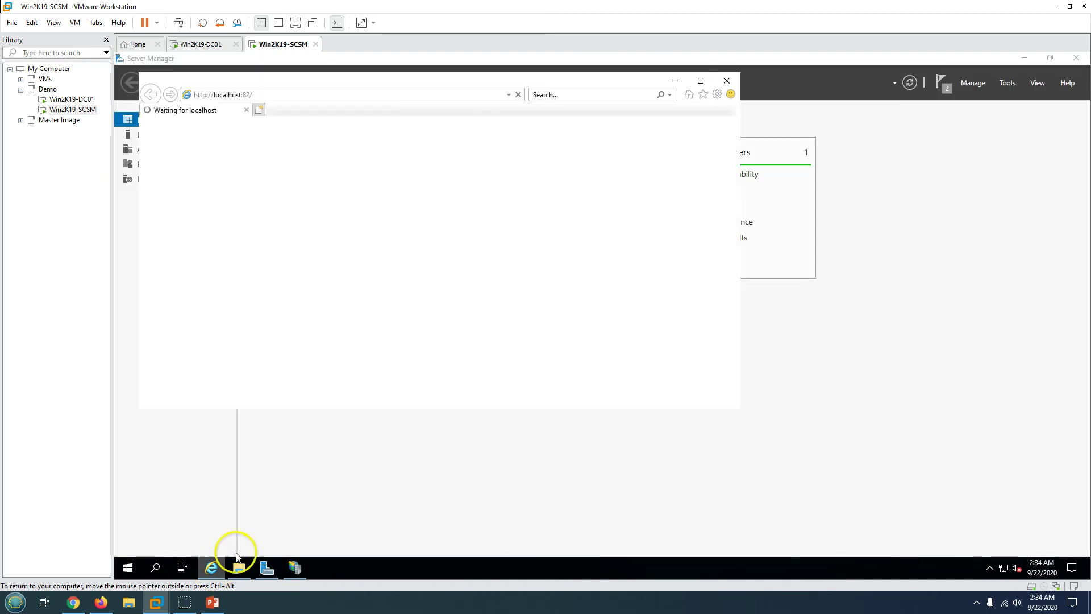
left_click(703, 82)
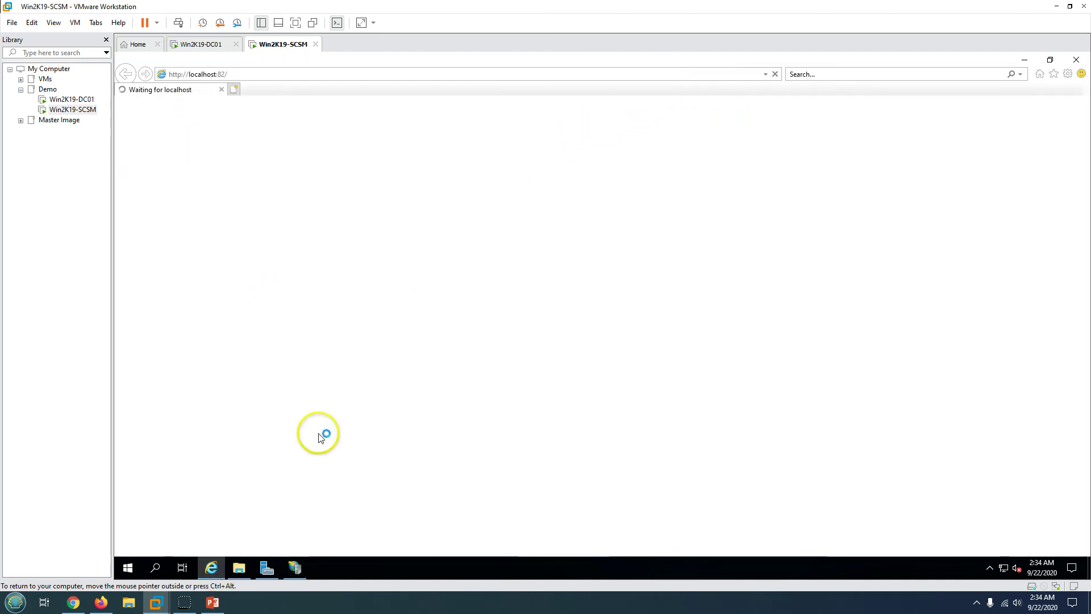
left_click(295, 567)
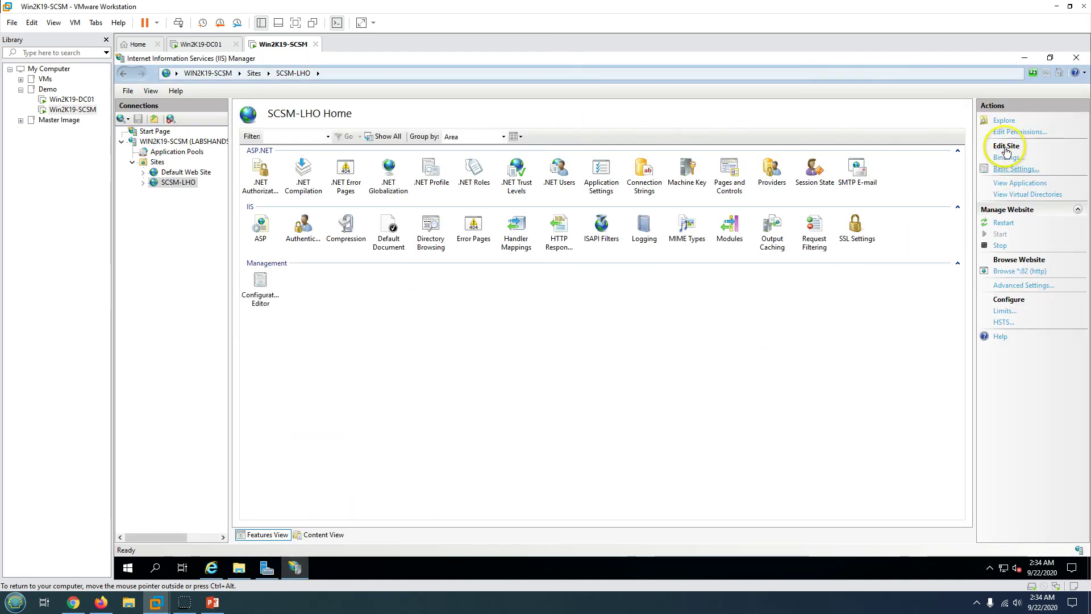
left_click(1001, 121)
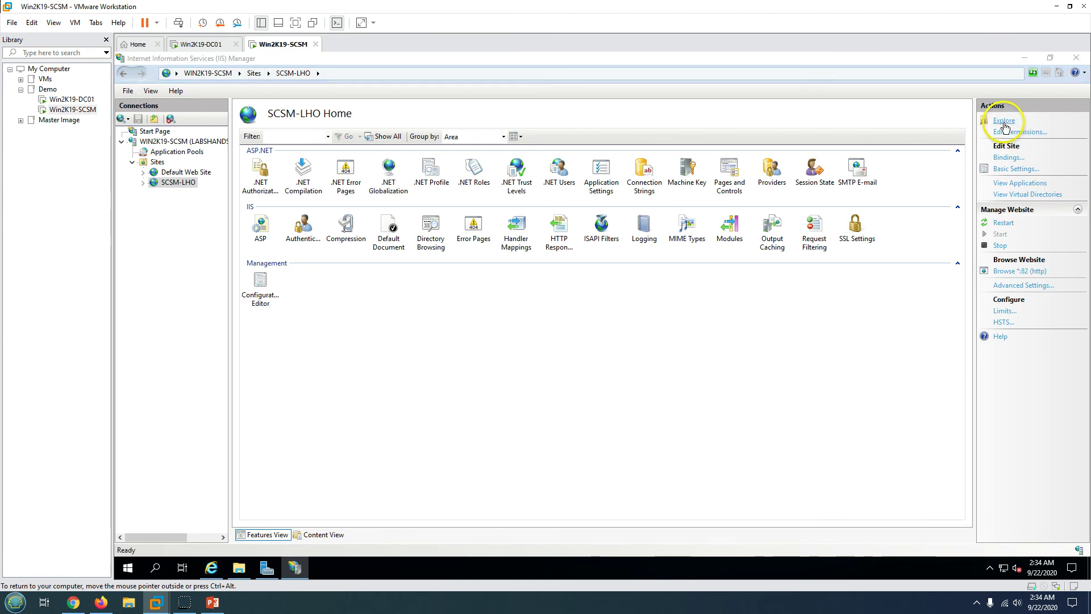
left_click(1024, 58)
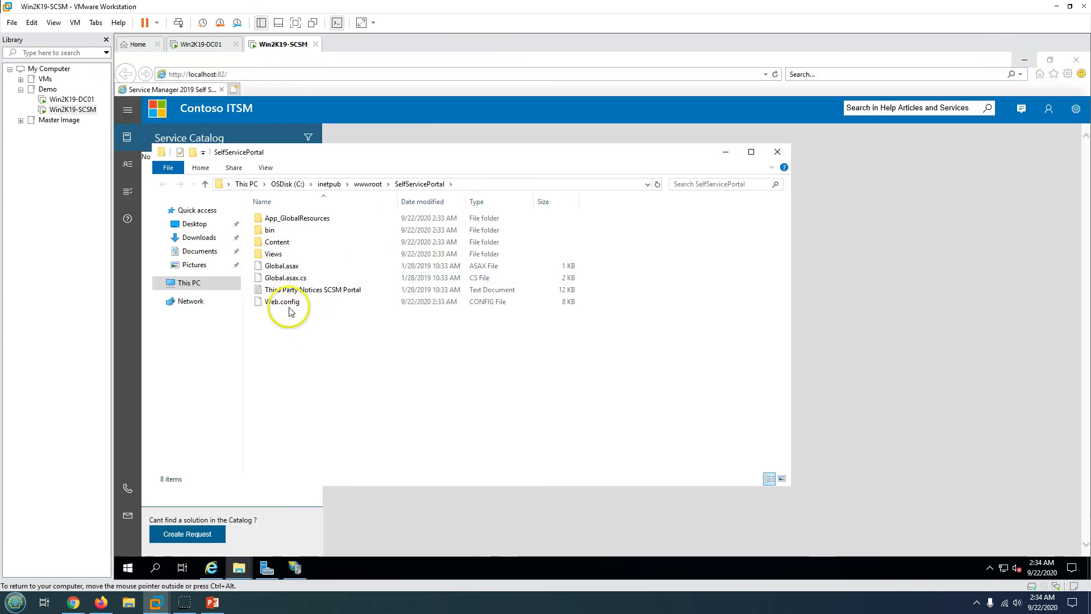
left_click_drag(361, 159, 660, 235)
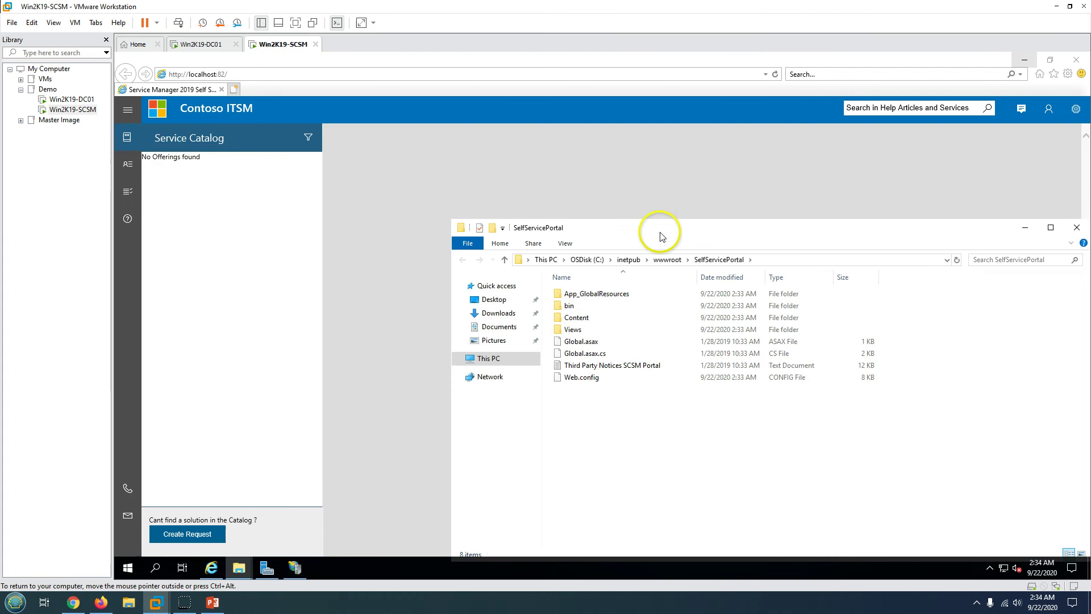
left_click(414, 195)
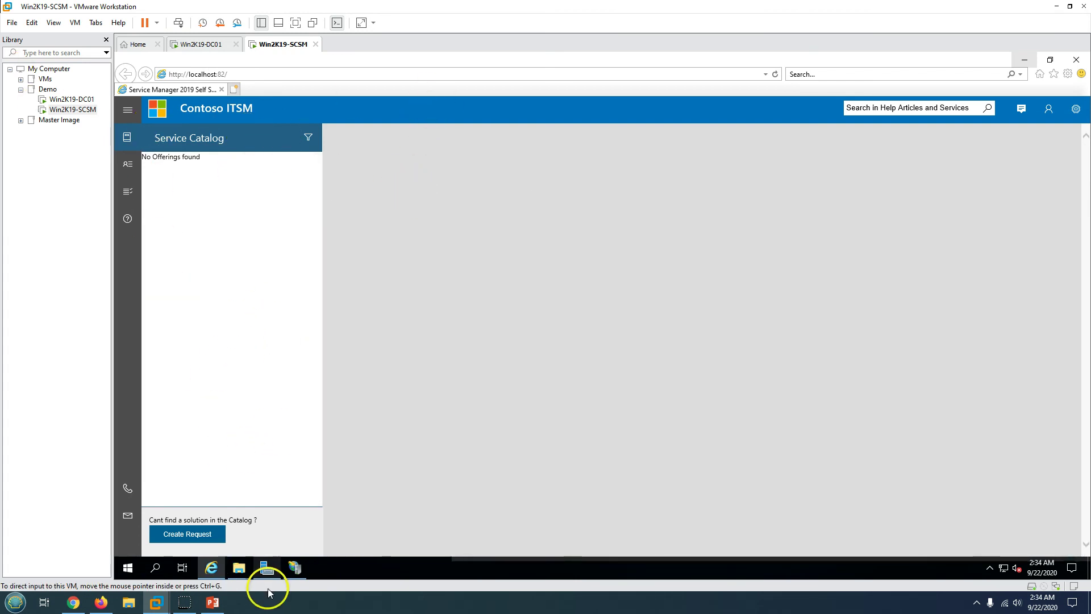
- Bring the SelfServicePortal folder forward and close the System Center Service Manager folder window
left_click(295, 567)
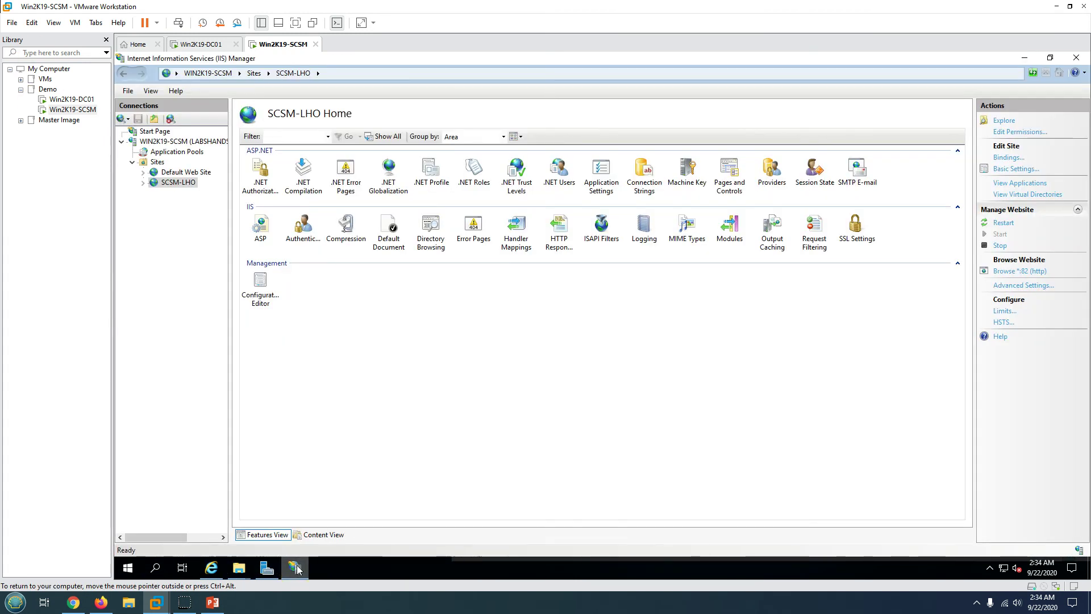
left_click(295, 567)
left_click(238, 568)
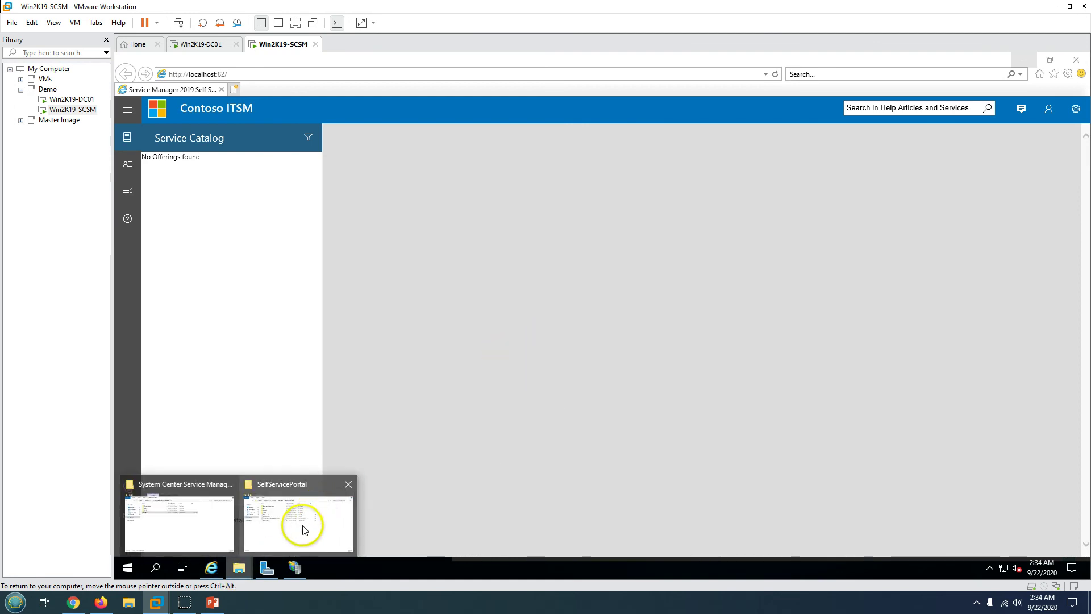
left_click(305, 530)
left_click(243, 567)
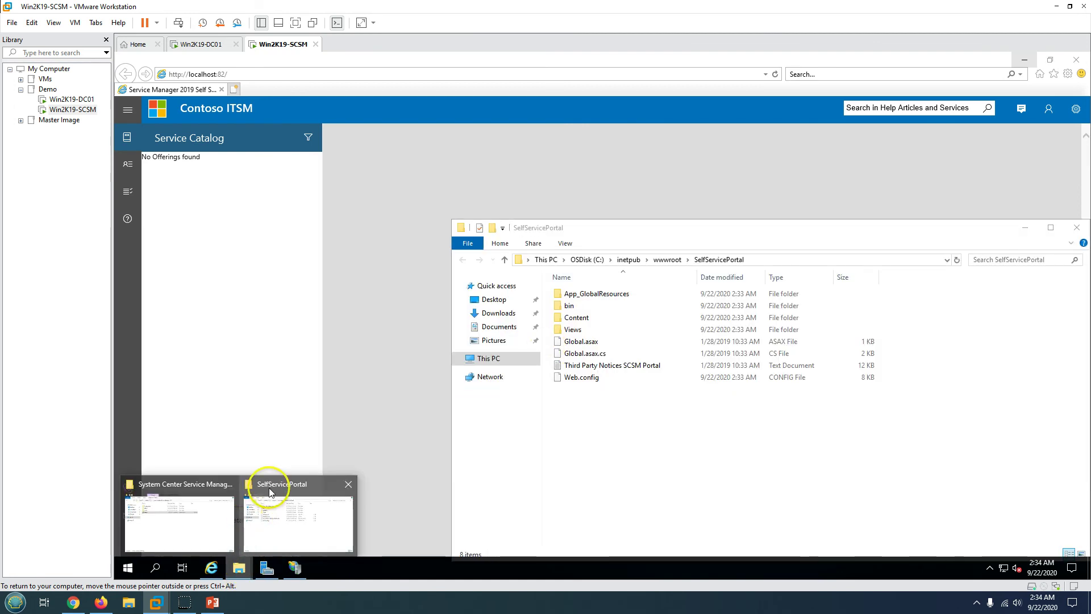
left_click(230, 485)
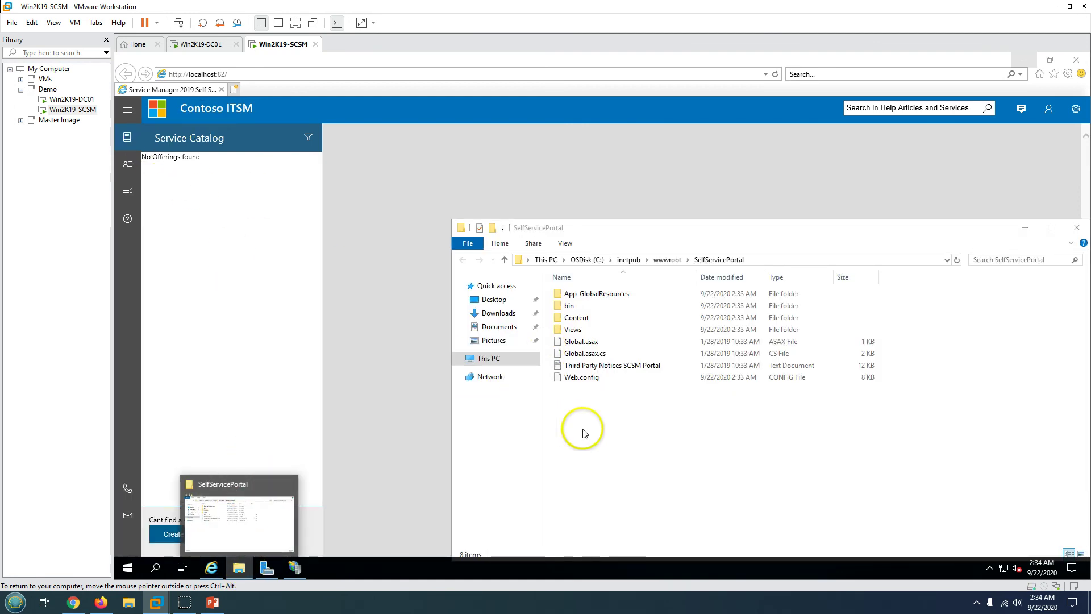
- Open the portal's Web.config in Notepad
double_click(589, 378)
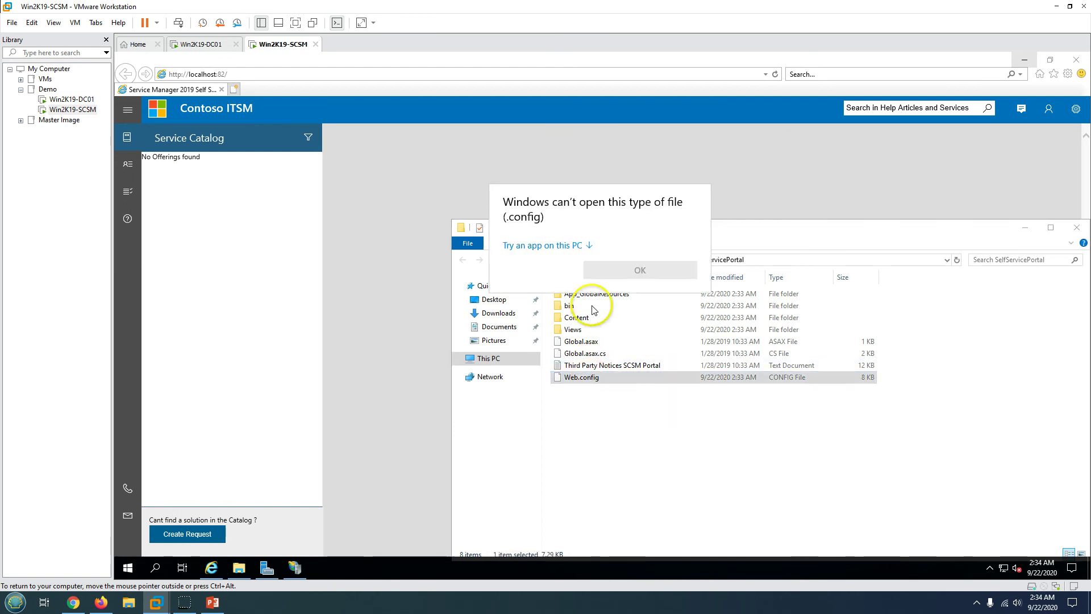
left_click(561, 245)
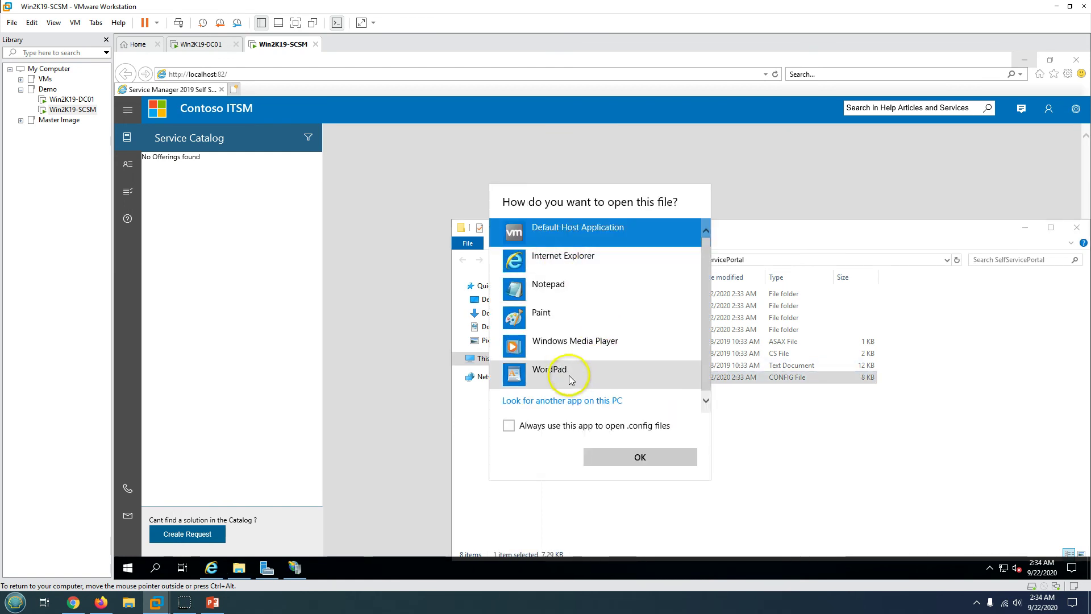
left_click(554, 291)
left_click(638, 458)
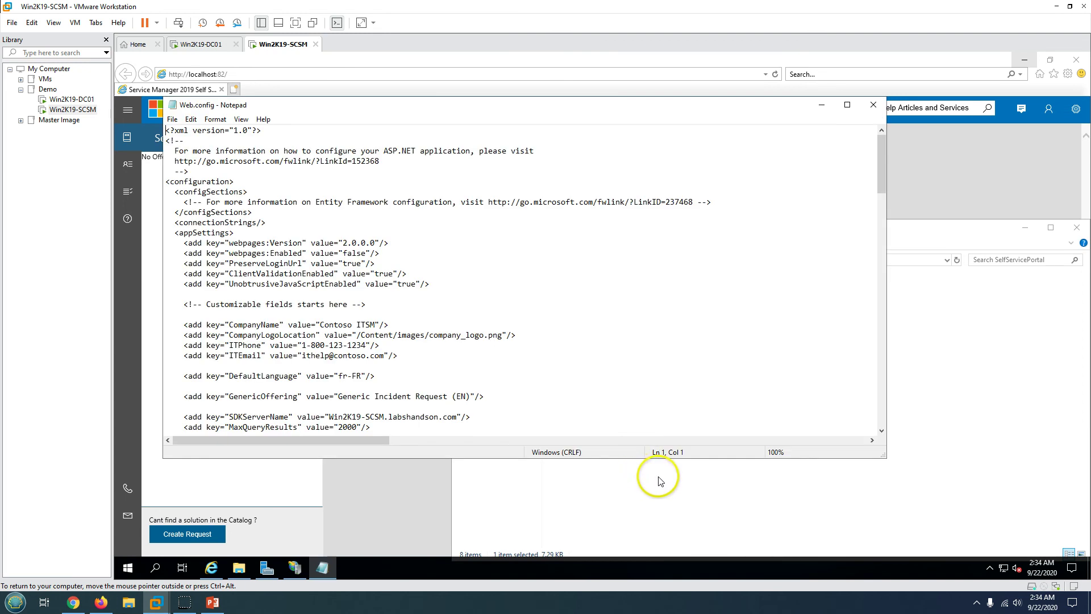
left_click(565, 292)
left_click_drag(523, 109, 676, 132)
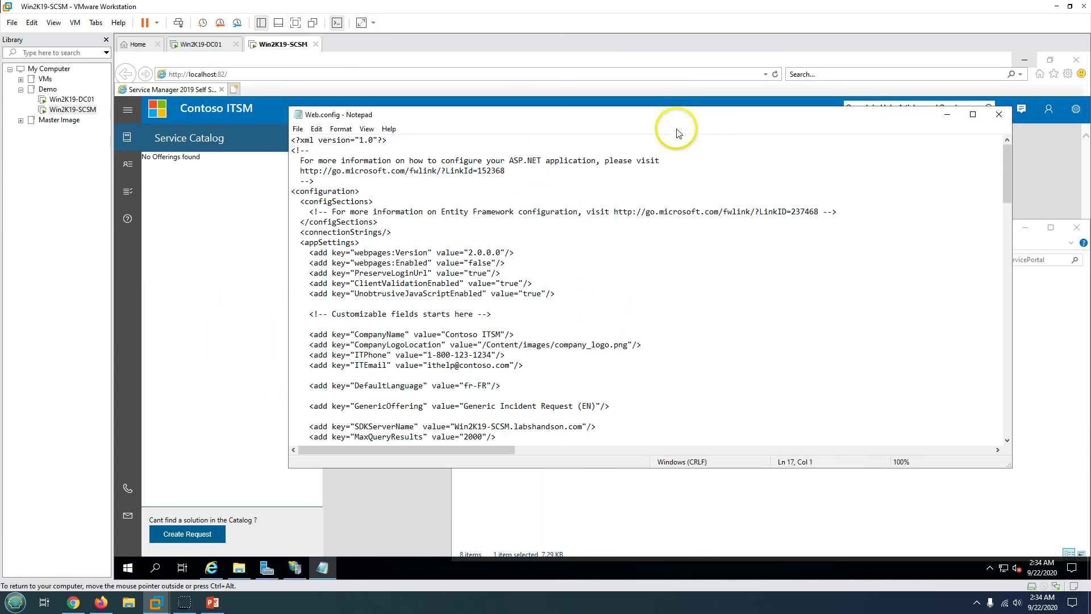
- Set CompanyName to LabsHandsOn and ITEmail to a new e-mail address, then save
left_click_drag(501, 334, 446, 335)
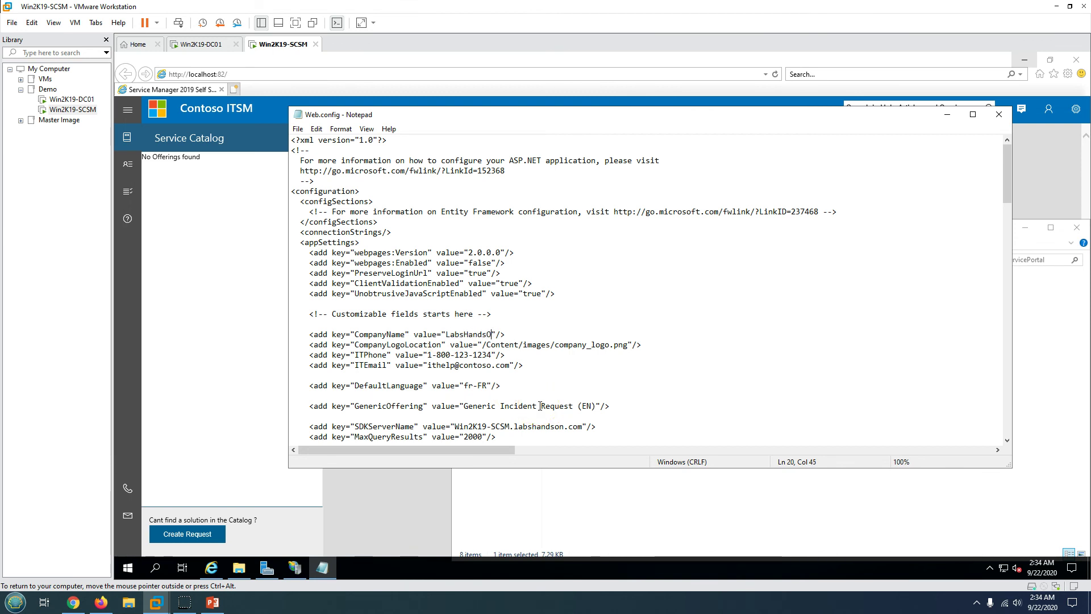
type("n")
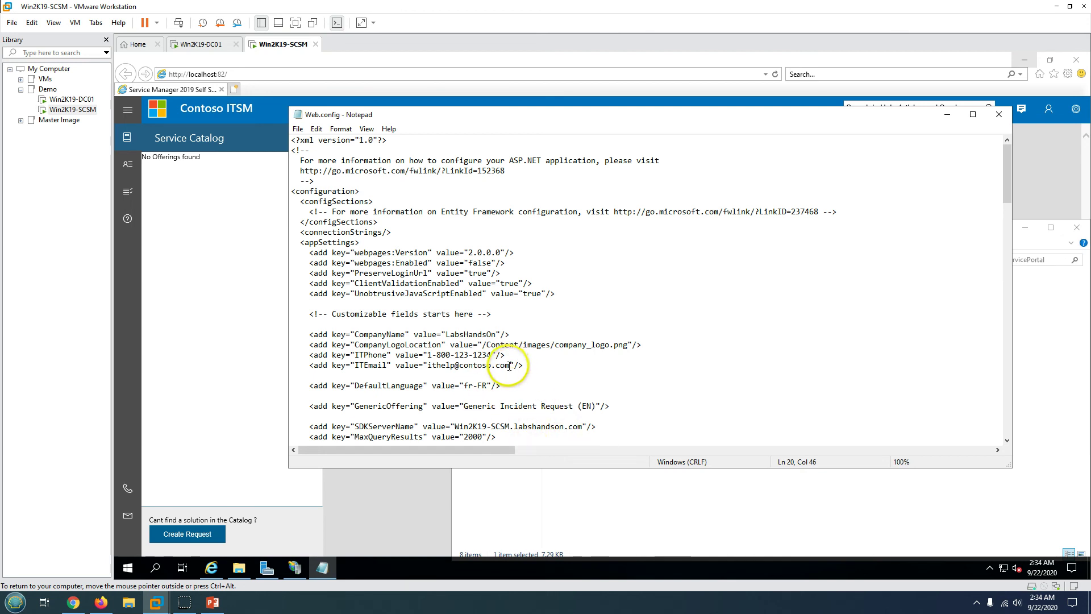
left_click_drag(510, 365, 429, 367)
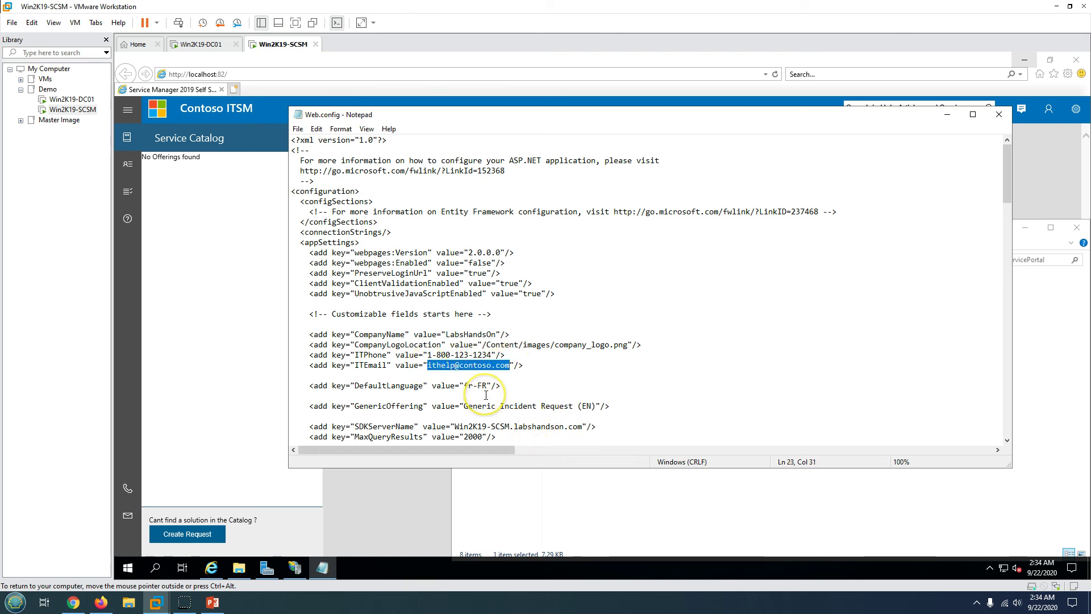
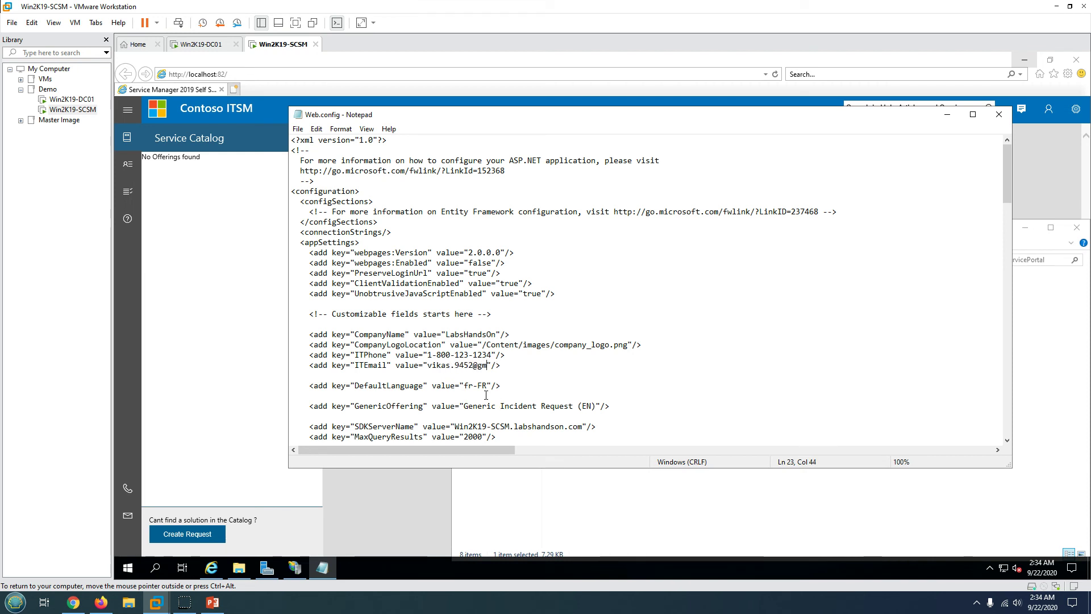
left_click(547, 365)
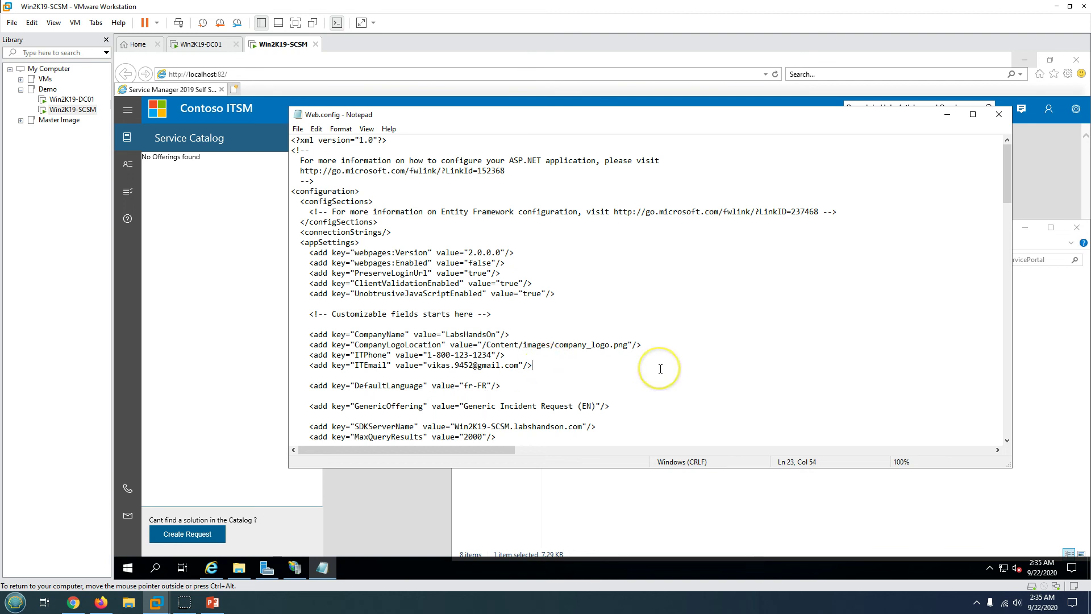
key("ctrl+s")
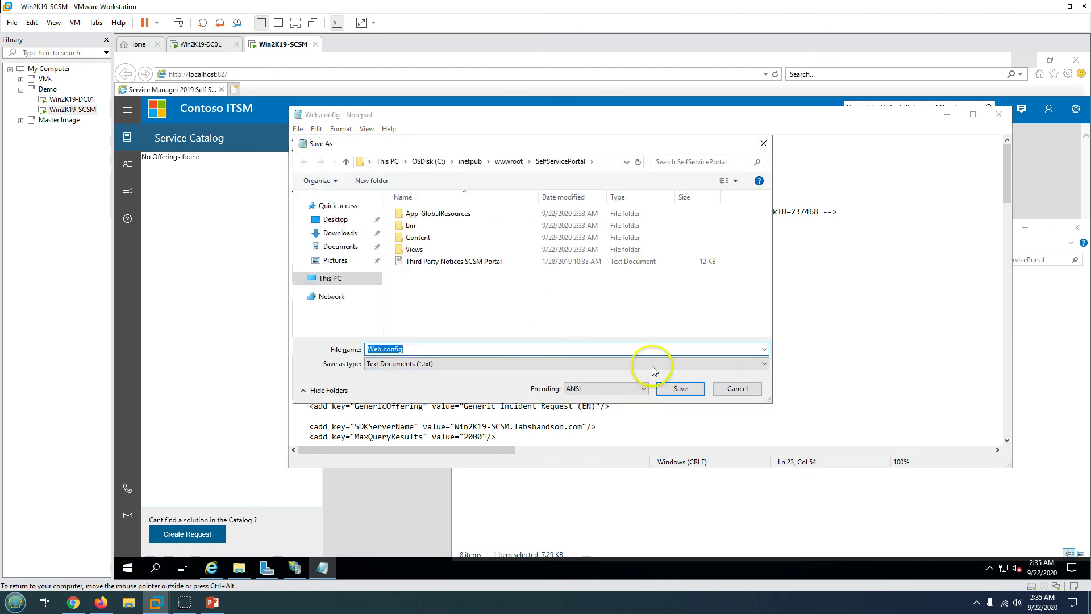
- Save the edited Web.config to the Desktop and close Notepad
left_click(653, 363)
left_click(659, 372)
left_click(681, 389)
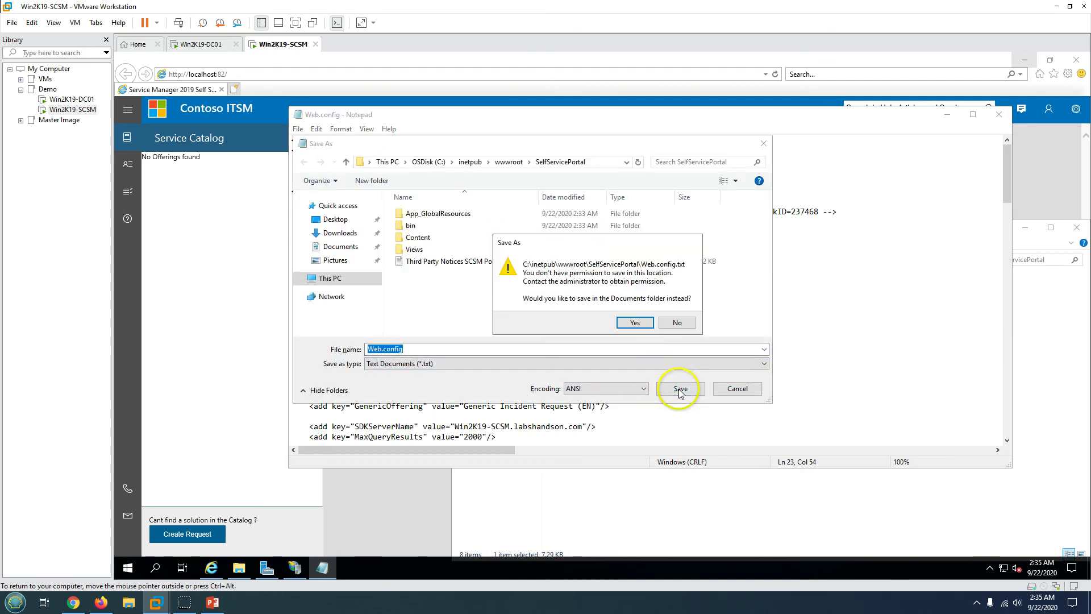
left_click(631, 323)
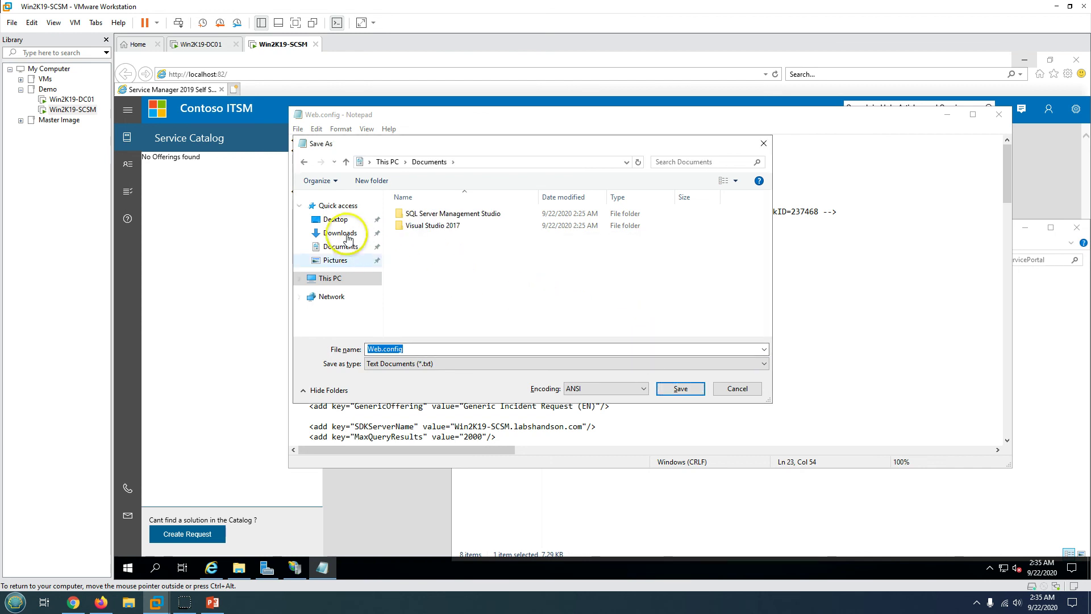
left_click(336, 220)
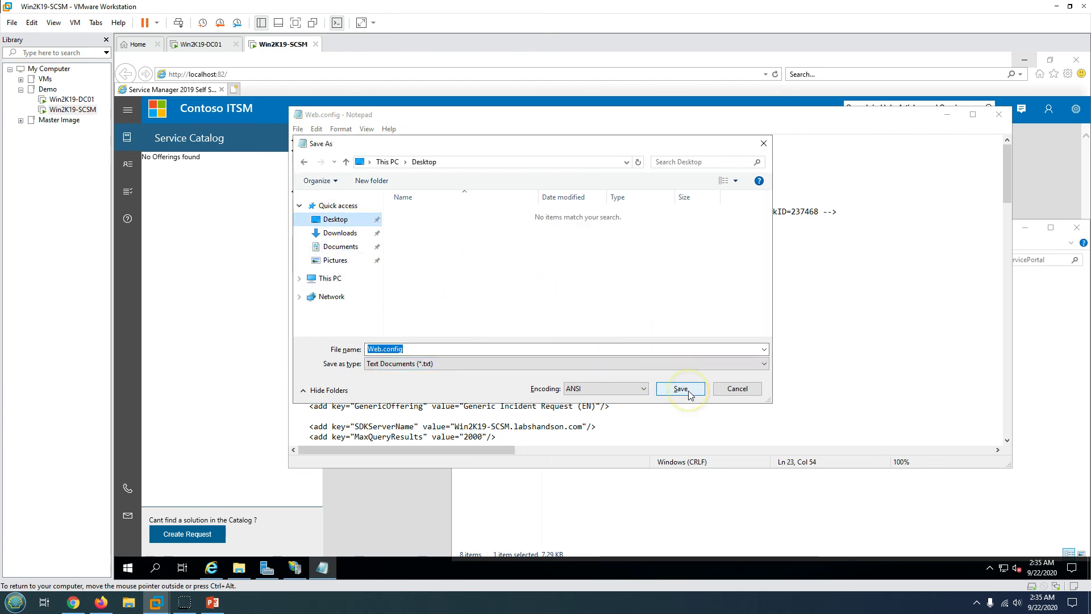
left_click(681, 389)
left_click(999, 114)
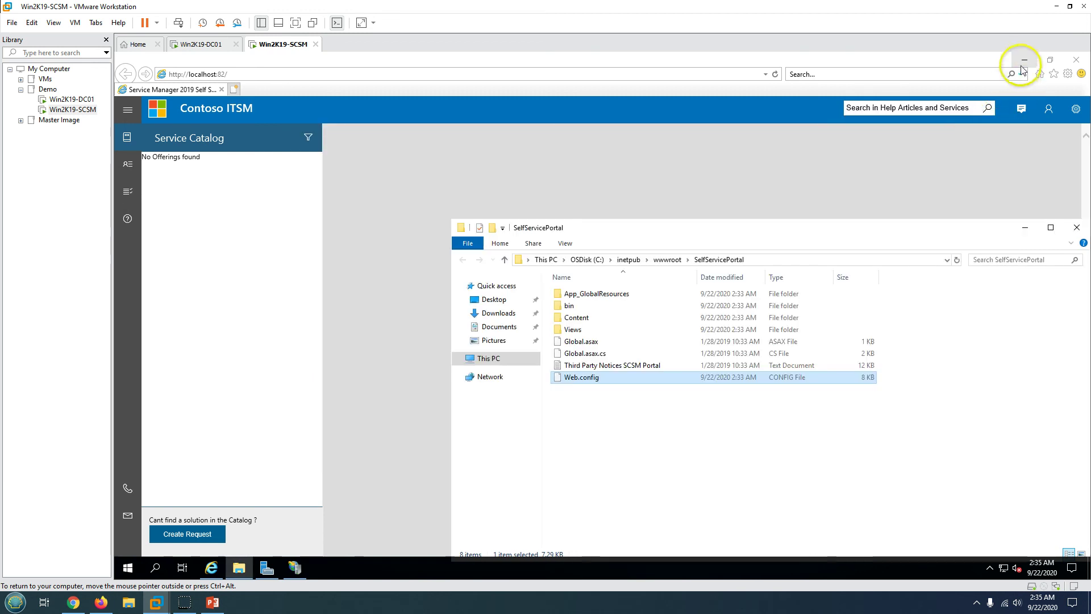
- Paste the desktop Web.config into the SelfServicePortal folder, approving the administrator prompt
left_click(1024, 59)
left_click(1026, 60)
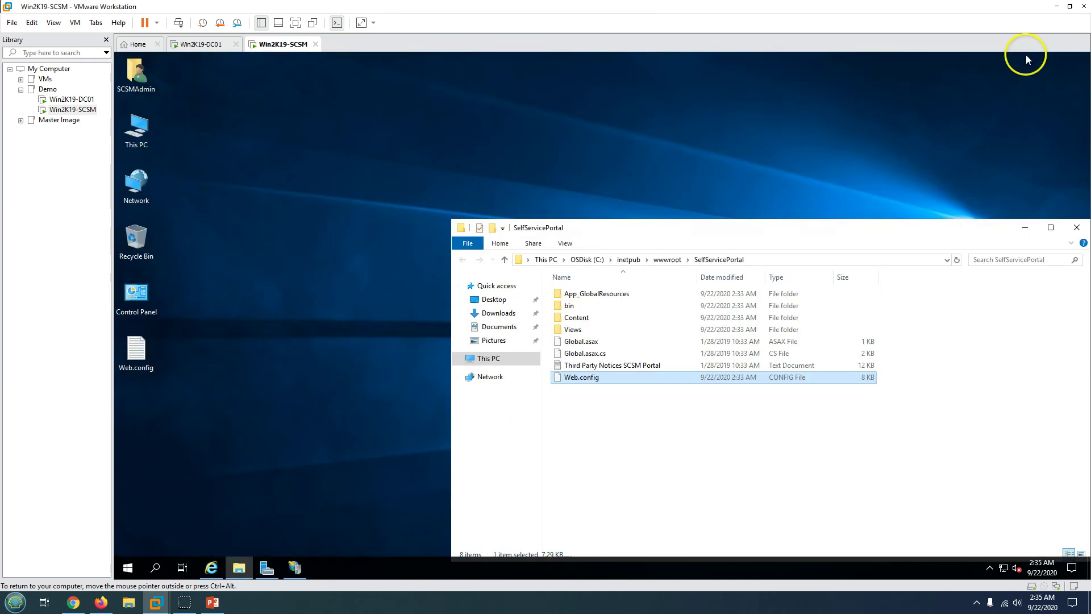
left_click(149, 354)
left_click(670, 450)
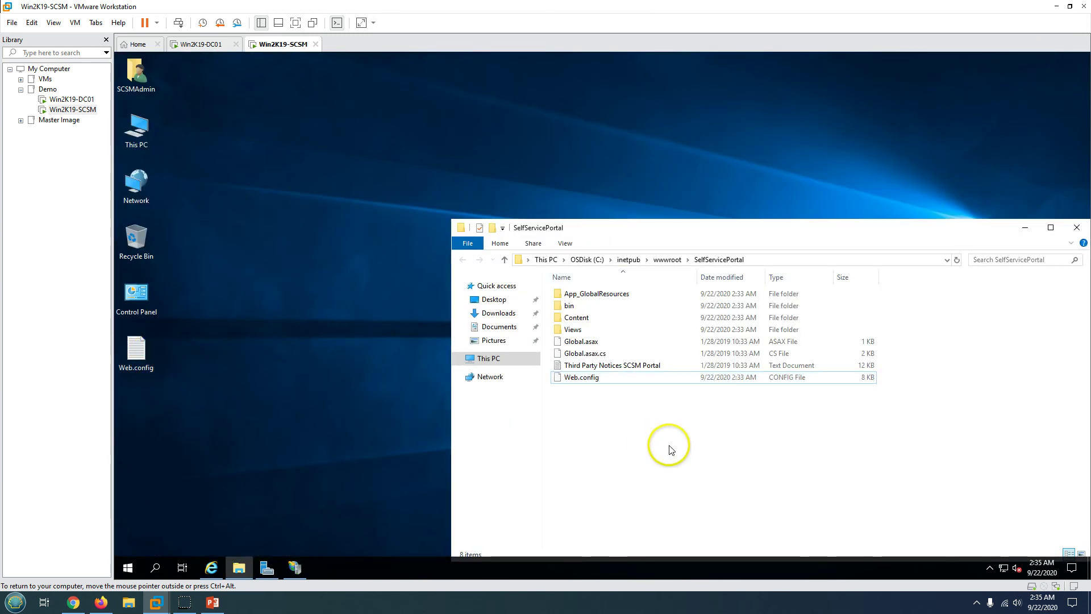
right_click(670, 450)
left_click(691, 361)
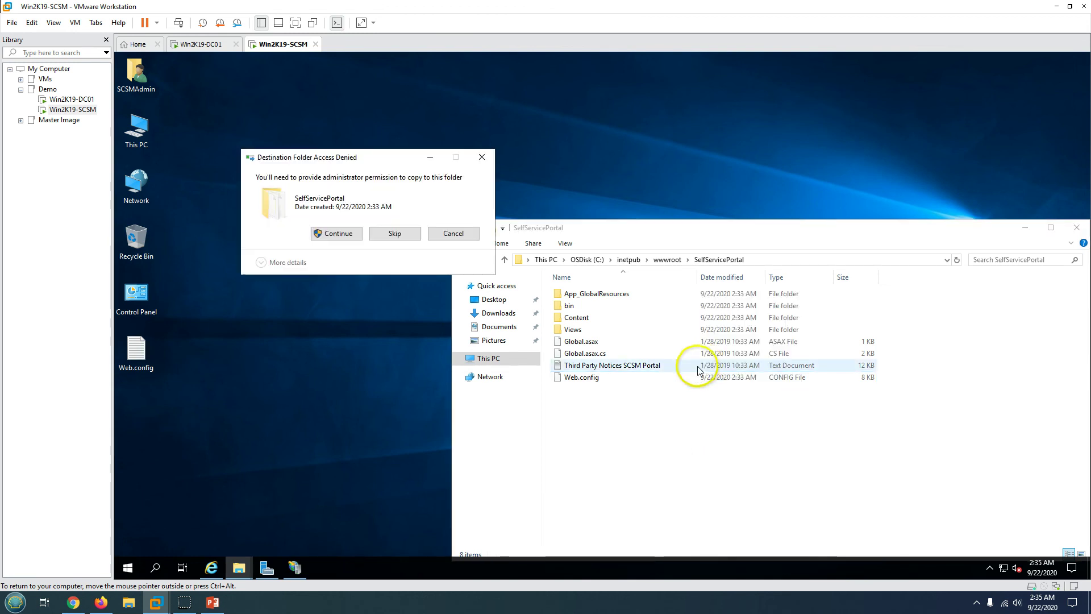
left_click(349, 232)
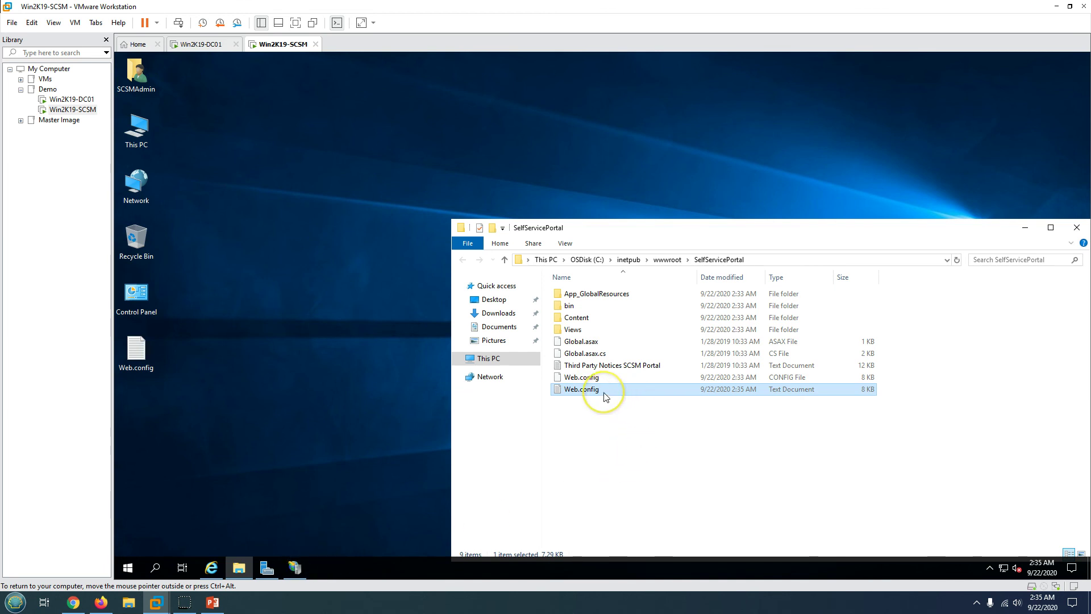
- Move the original Web.config (CONFIG File) from SelfServicePortal to the desktop
left_click(670, 452)
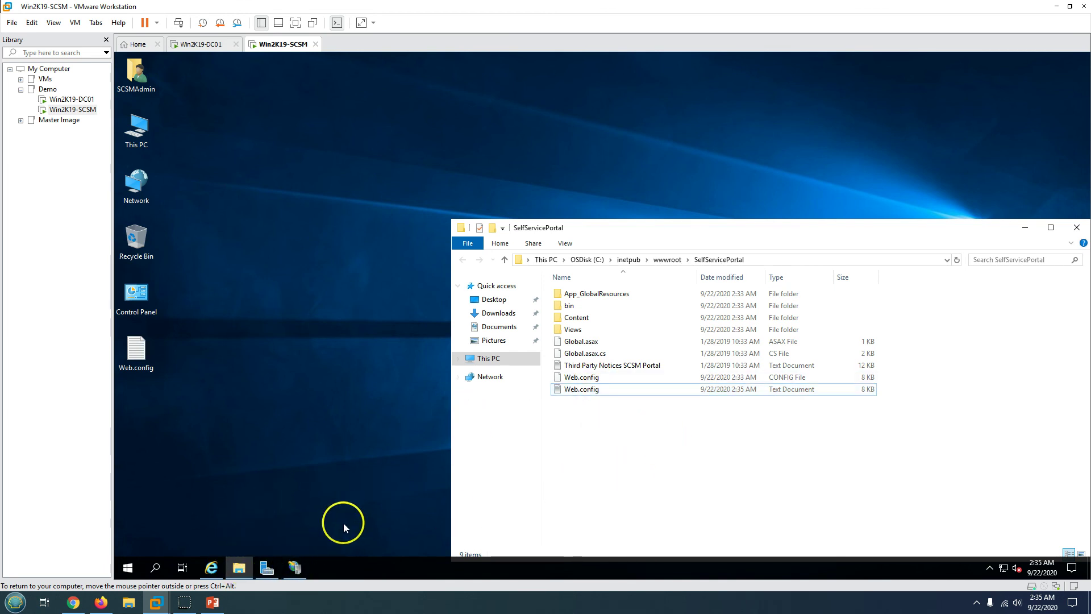
double_click(581, 377)
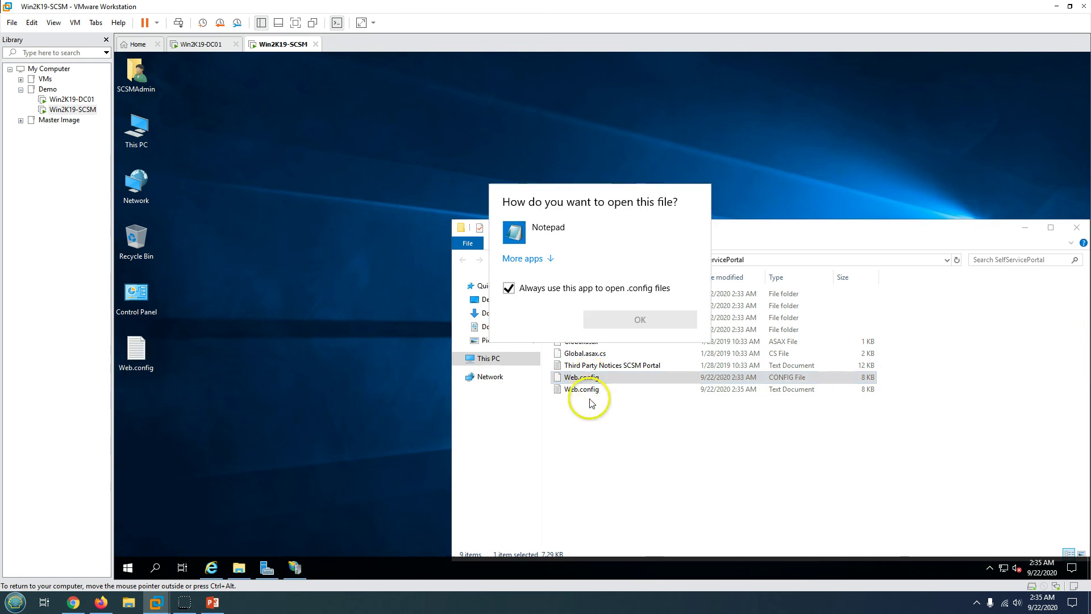
left_click(525, 229)
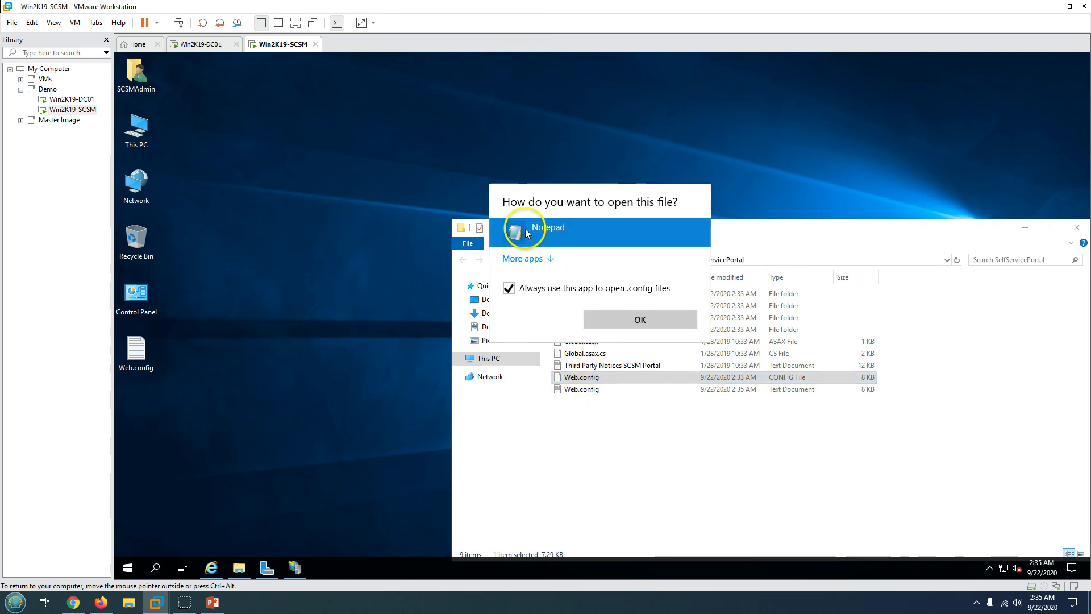
left_click(590, 396)
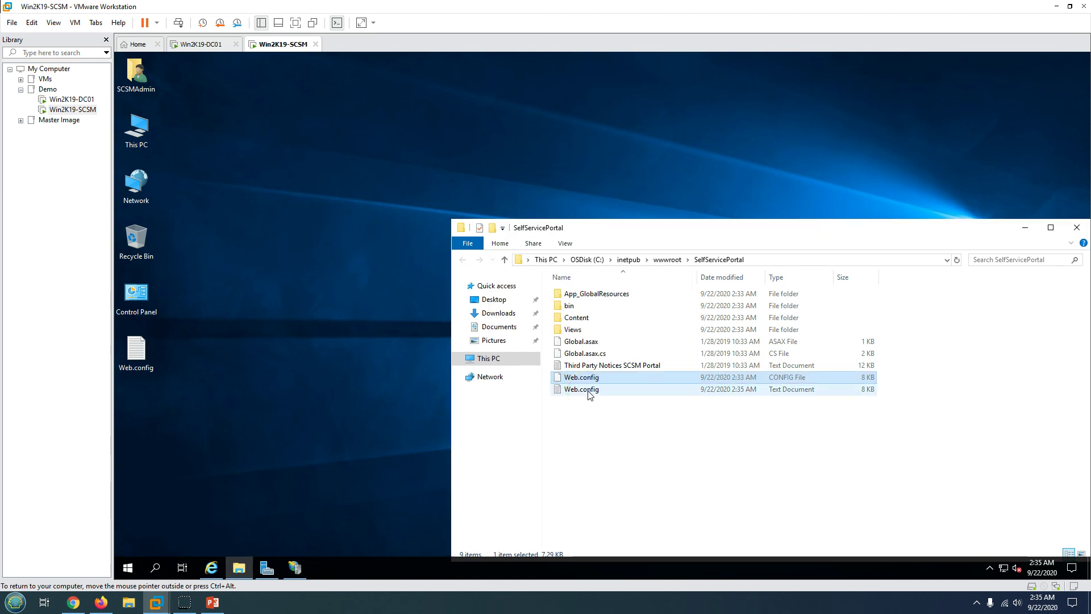
right_click(589, 392)
left_click_drag(622, 408, 579, 329)
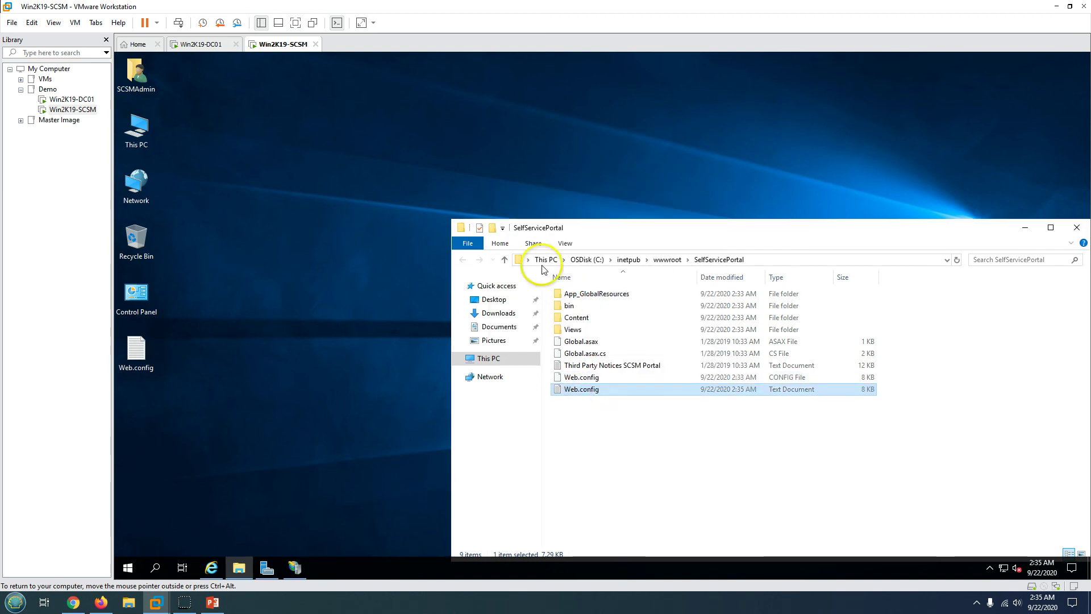
left_click(591, 377)
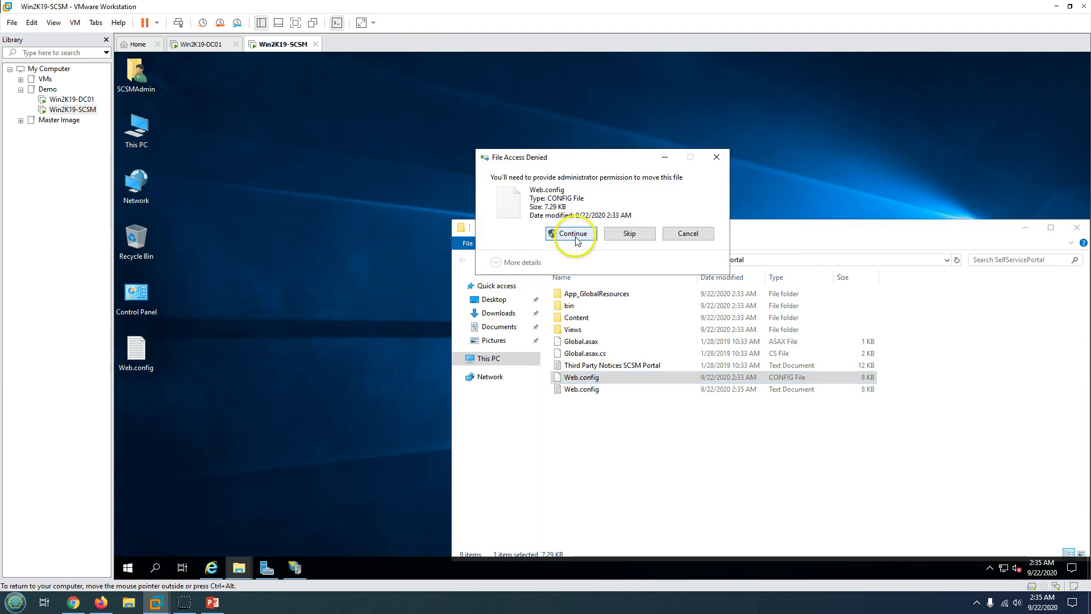
left_click(576, 233)
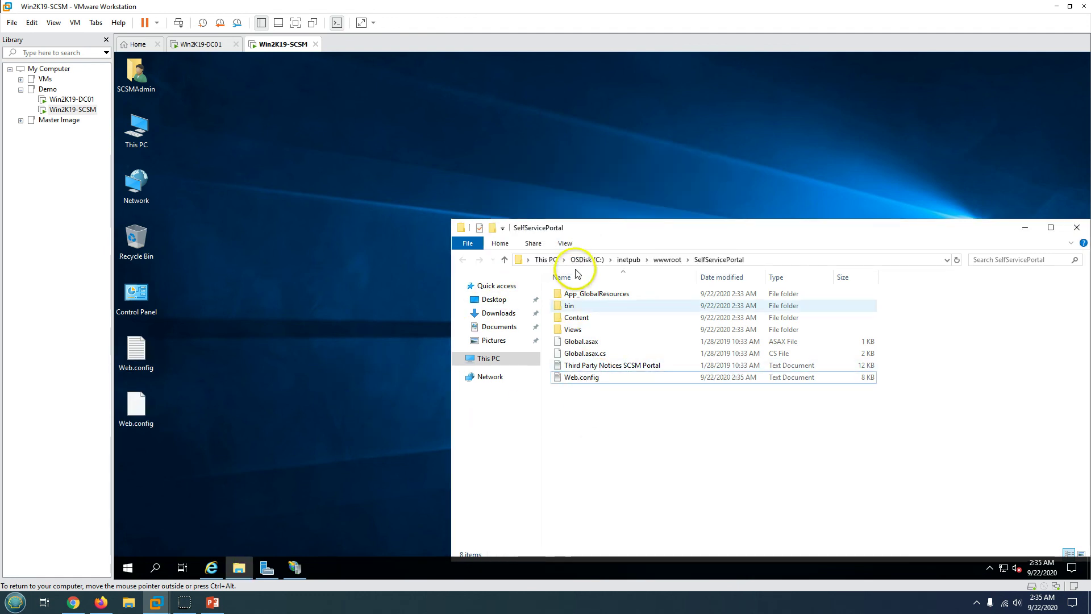
- Turn on file name extensions in the folder view
left_click(578, 378)
left_click(565, 243)
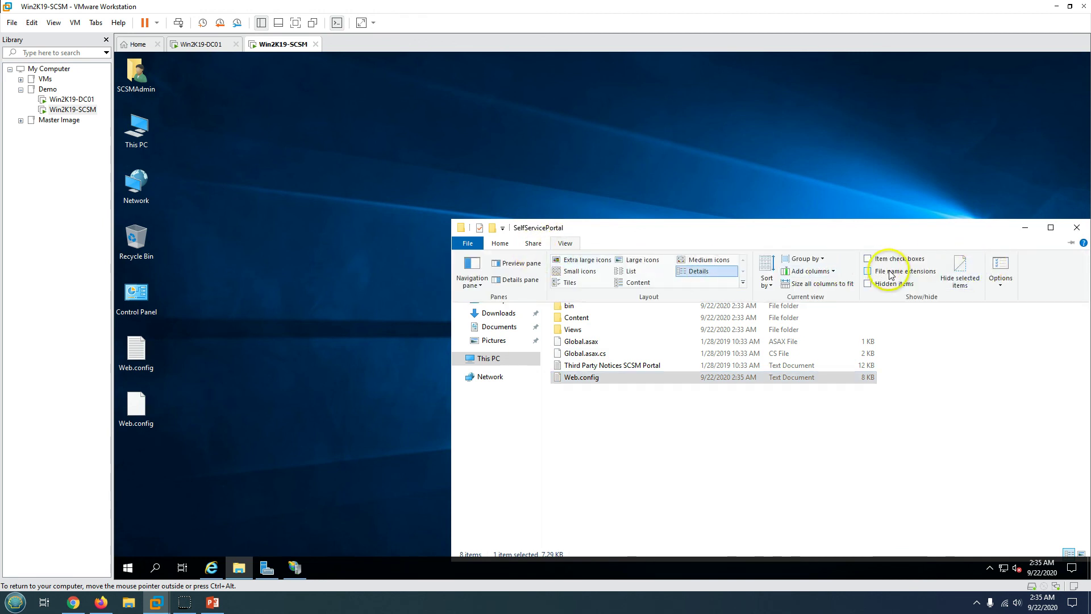
left_click(915, 271)
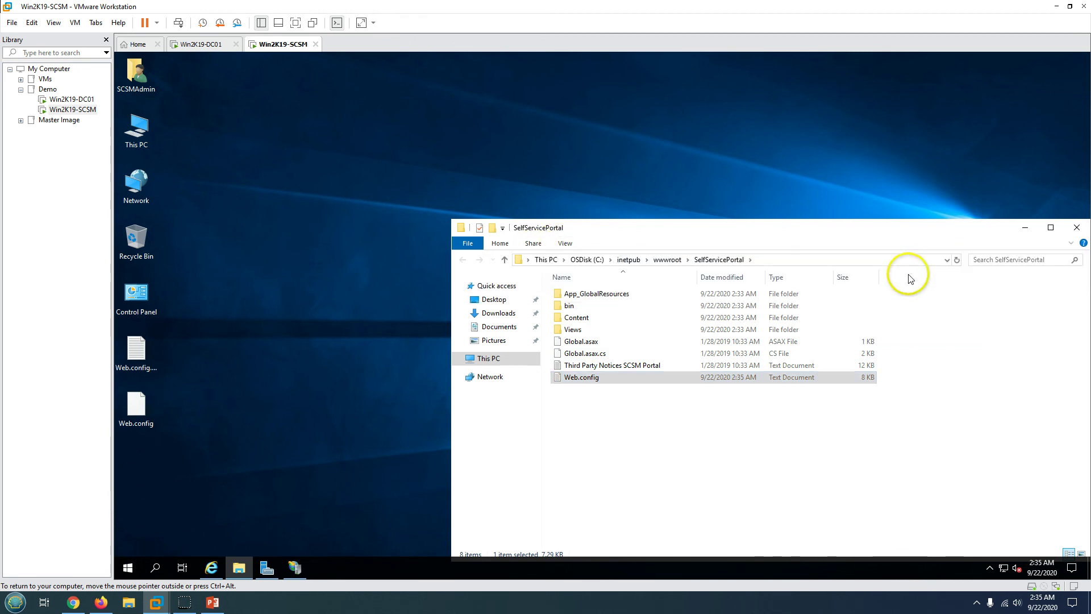
left_click(745, 444)
left_click(136, 404)
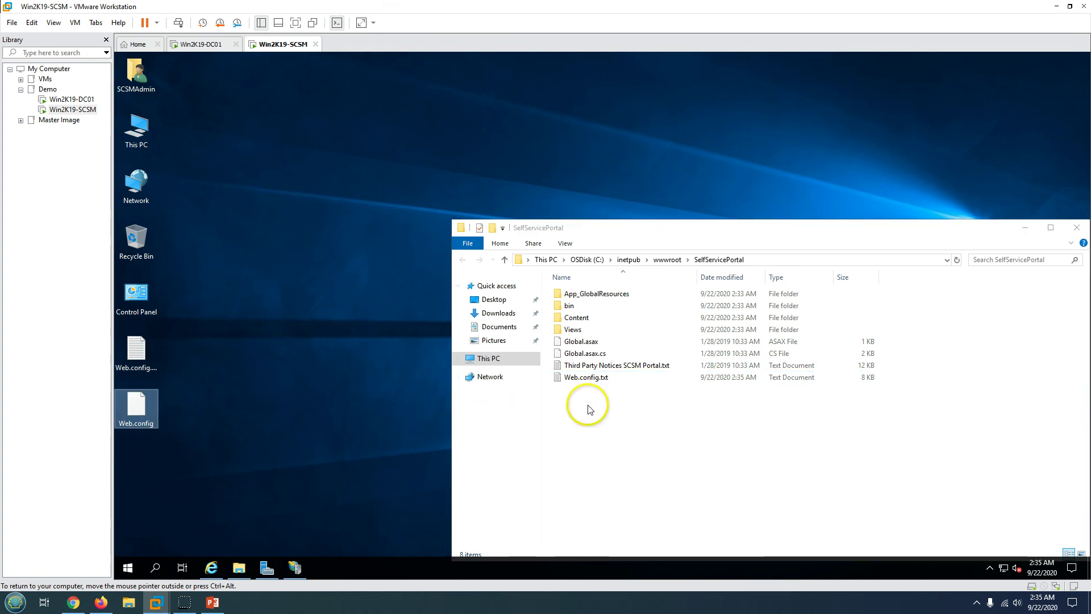
- Rename Web.config.txt to Web.config.config, accepting the extension change and administrator prompt
left_click(597, 385)
left_click(601, 378)
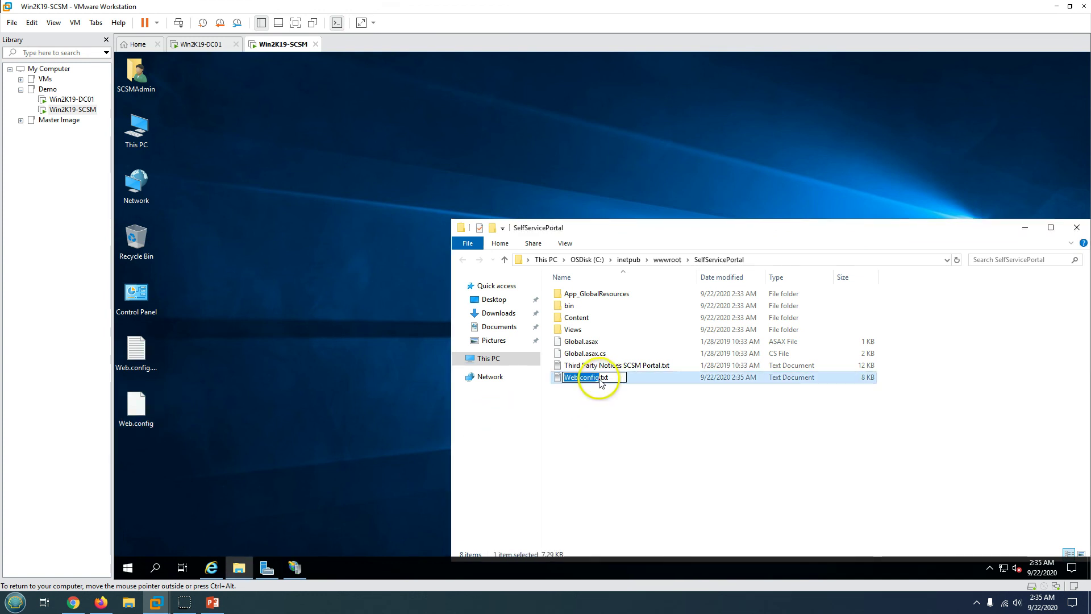
left_click_drag(602, 378, 658, 380)
type("co")
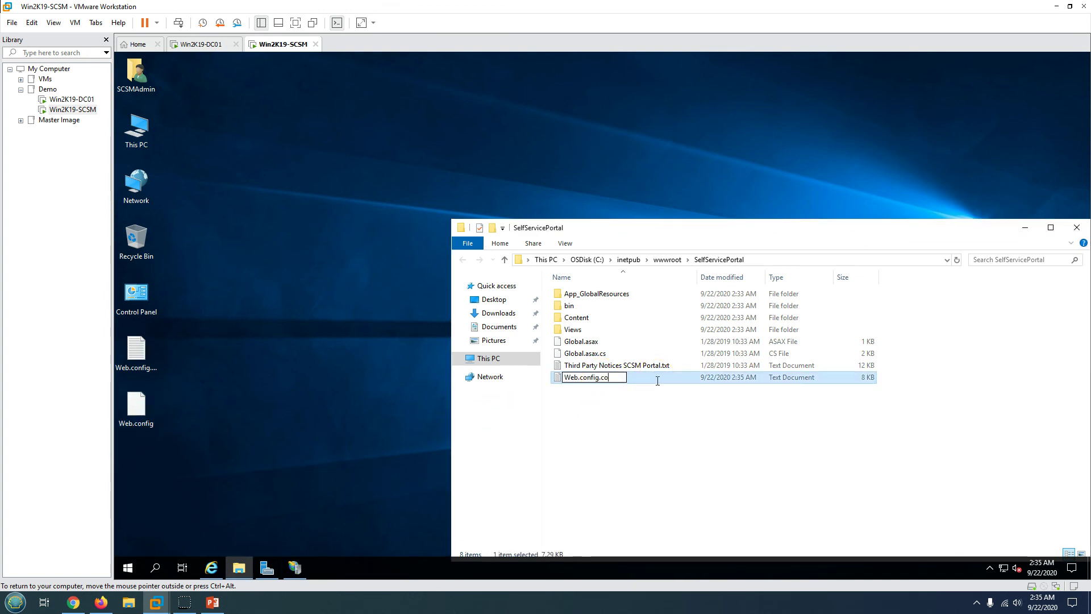
type("nfig")
key("Return")
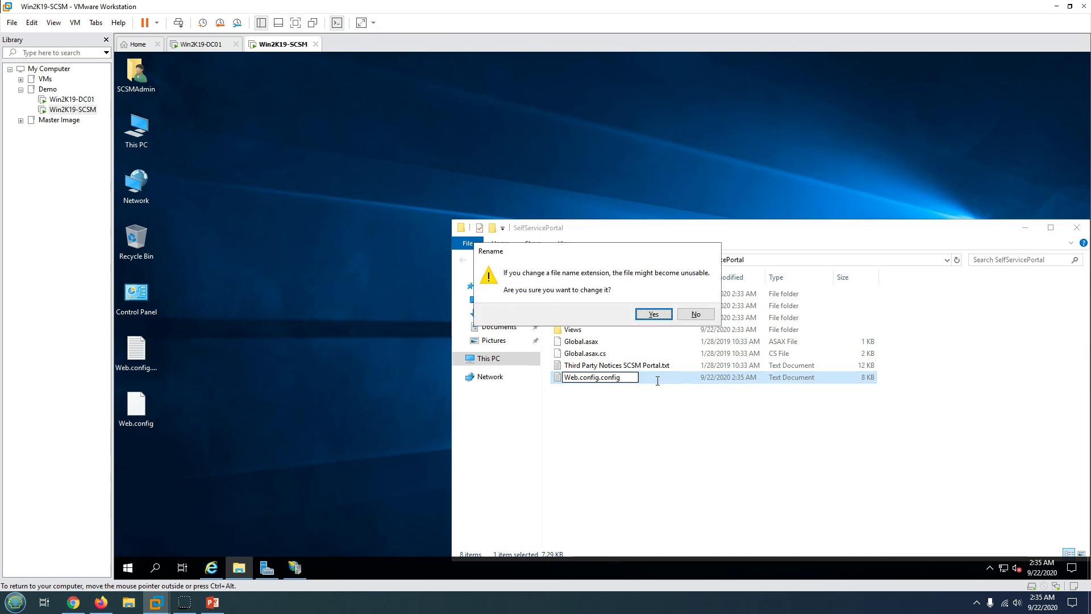
key("Return")
left_click(592, 353)
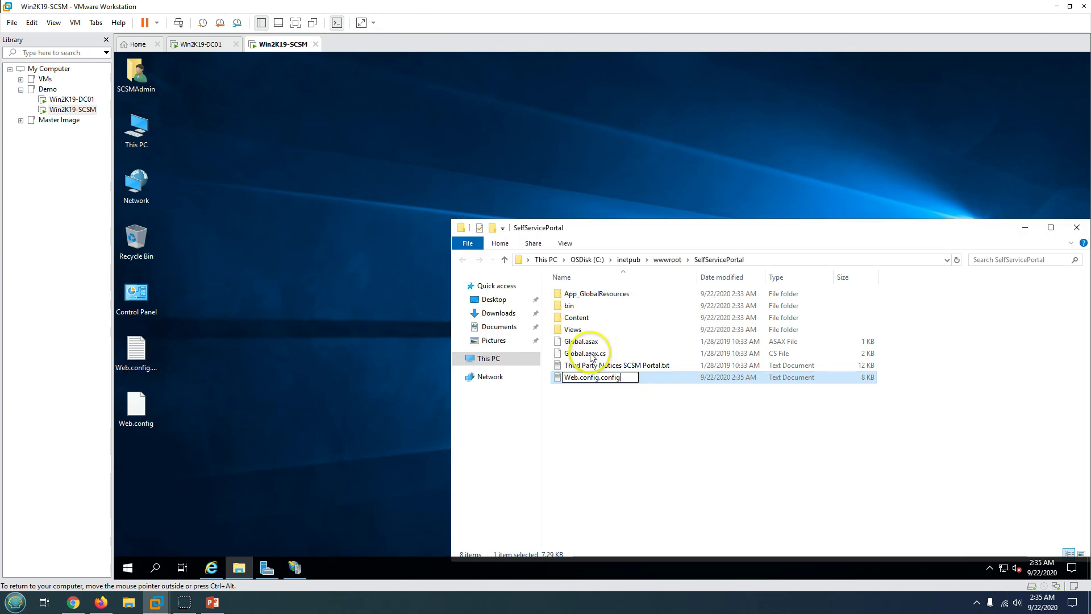
left_click(629, 432)
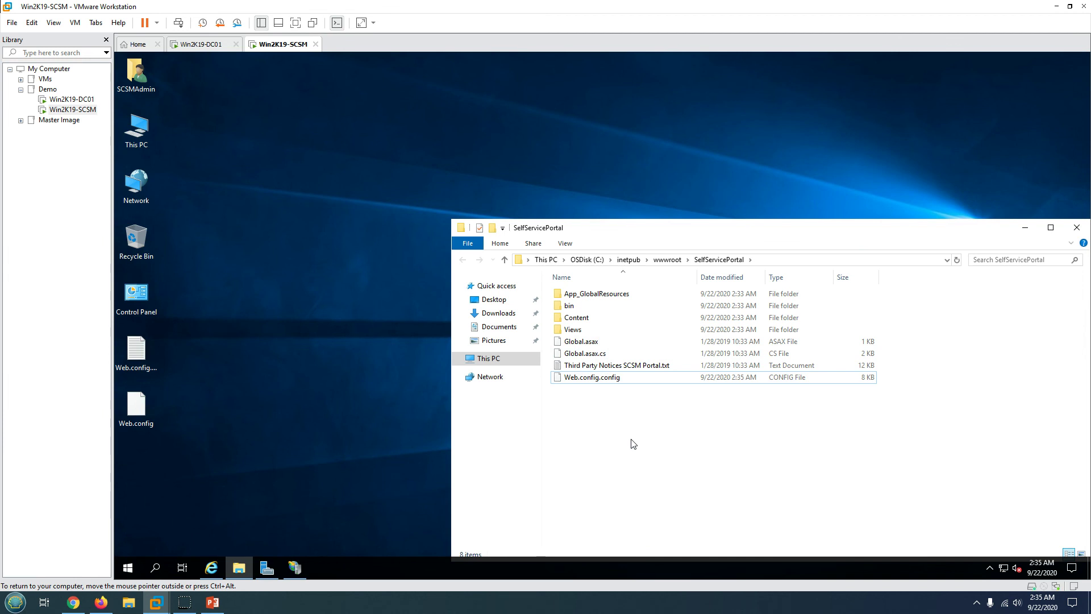
- Check the desktop Web.config's properties for its .config type, then return to IIS Manager
right_click(133, 413)
left_click(188, 406)
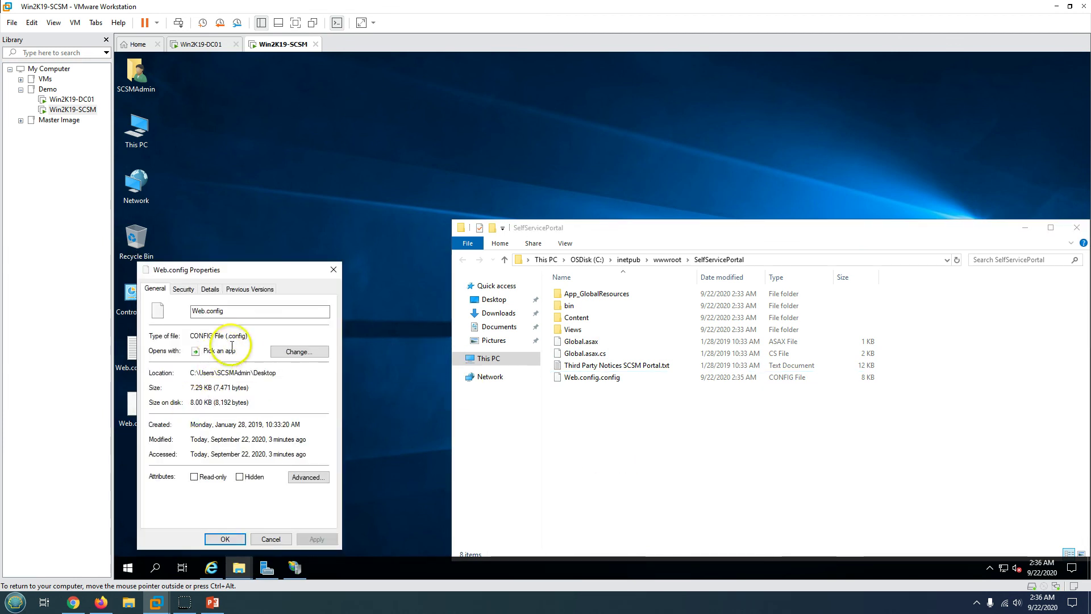
left_click_drag(227, 337, 259, 336)
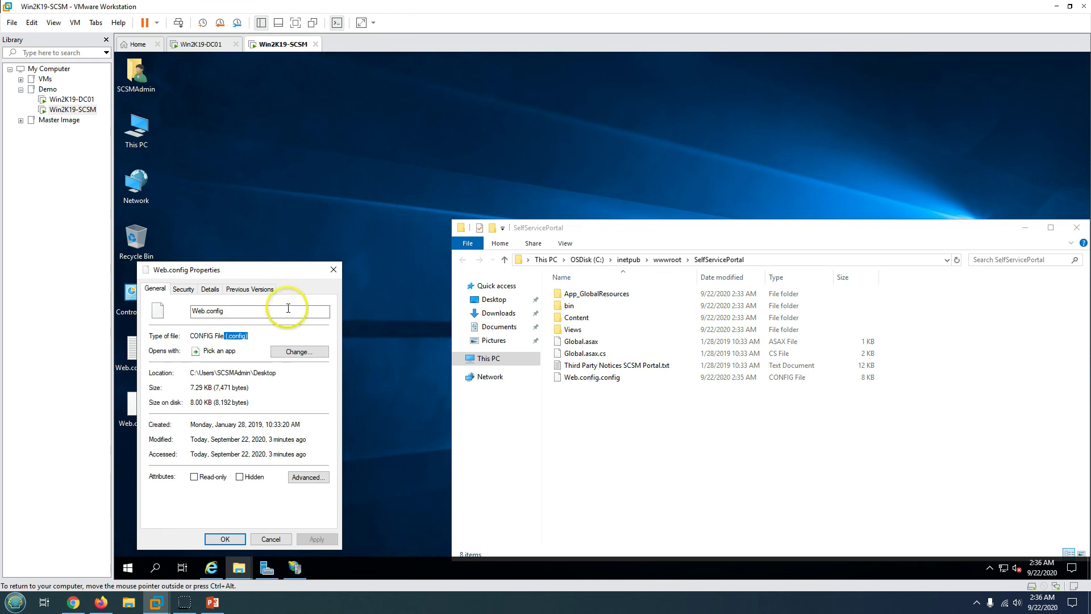
left_click(339, 270)
left_click(296, 565)
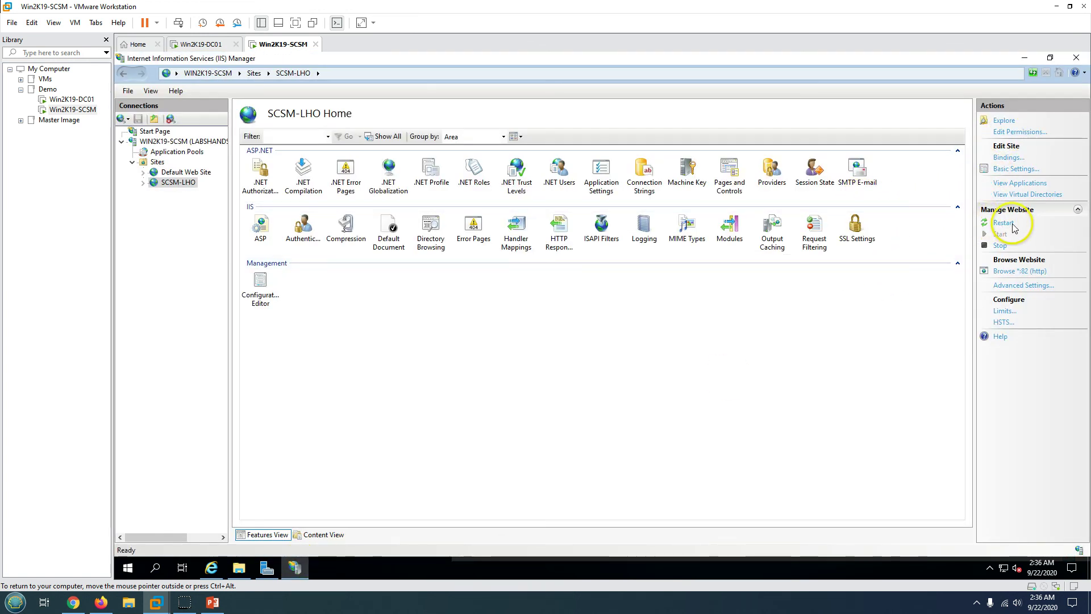
- Restart the SCSM-LHO website, close the old browser window, and reopen the portal at localhost:82
left_click(1003, 224)
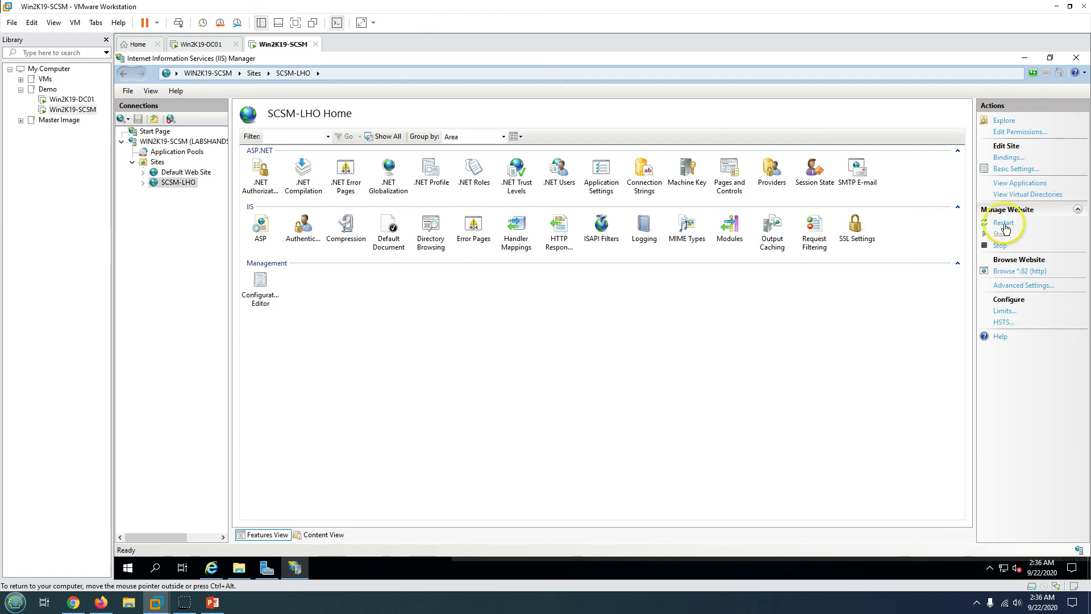
left_click(212, 568)
left_click(1076, 59)
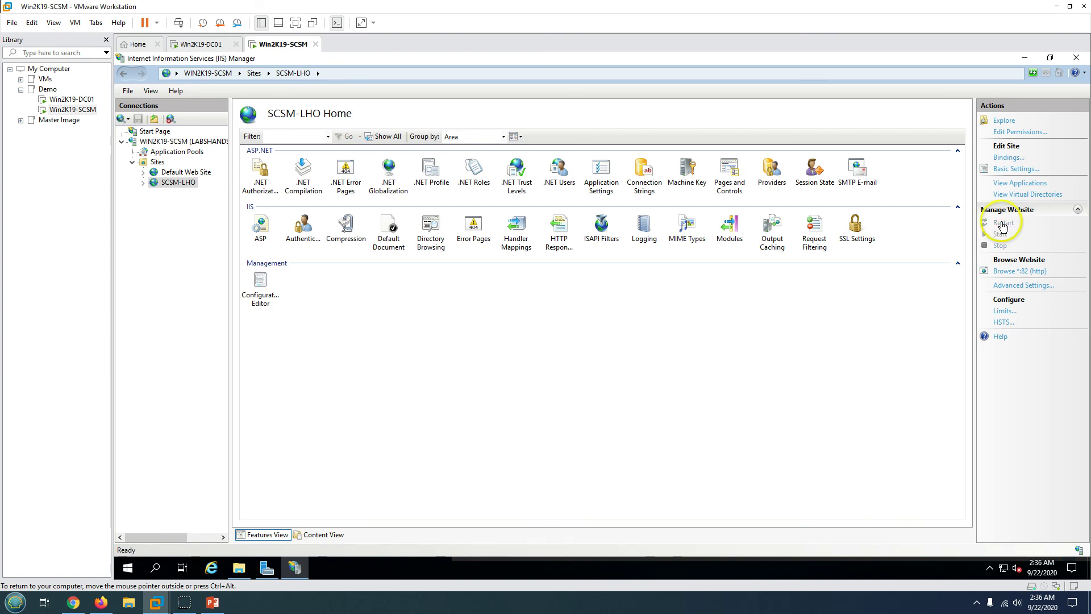
left_click(1014, 271)
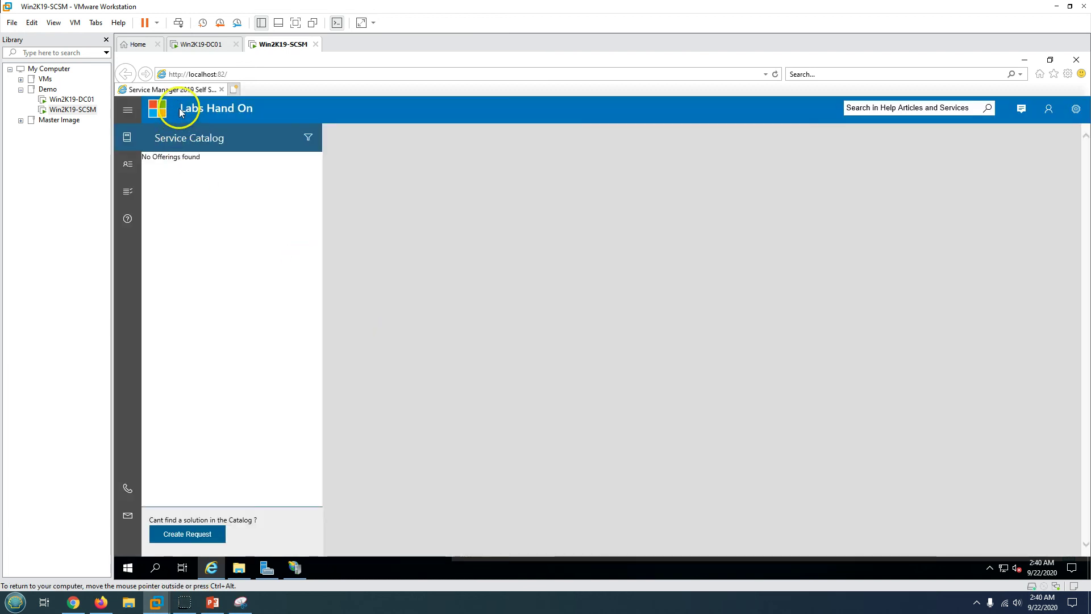
- Confirm the portal header reads 'Labs Hand On', then show the final 'Thank You Watching' slide
left_click_drag(162, 109, 268, 109)
left_click(224, 302)
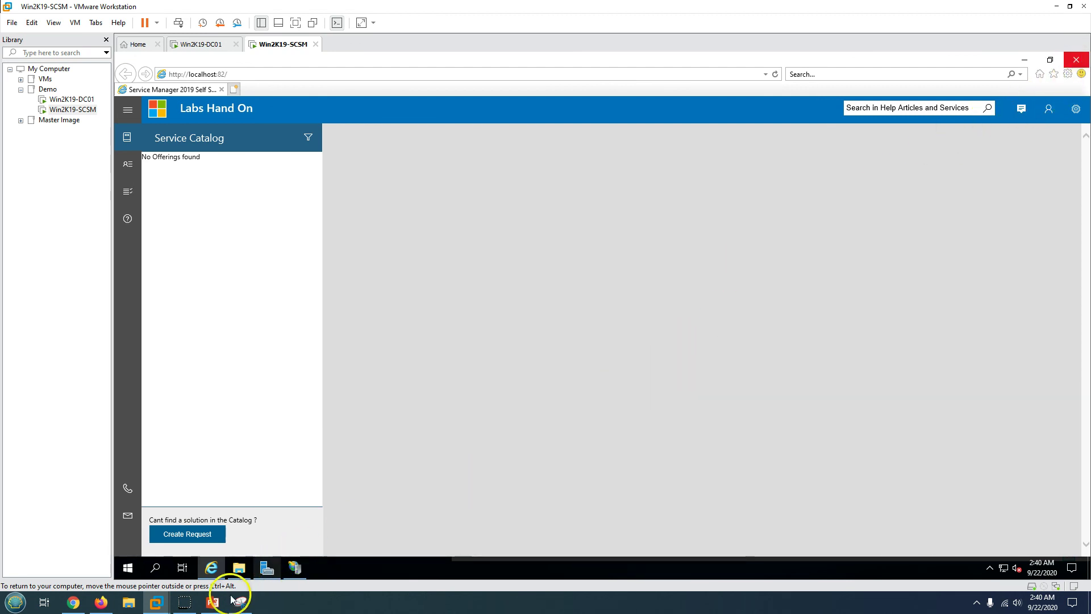
left_click(212, 602)
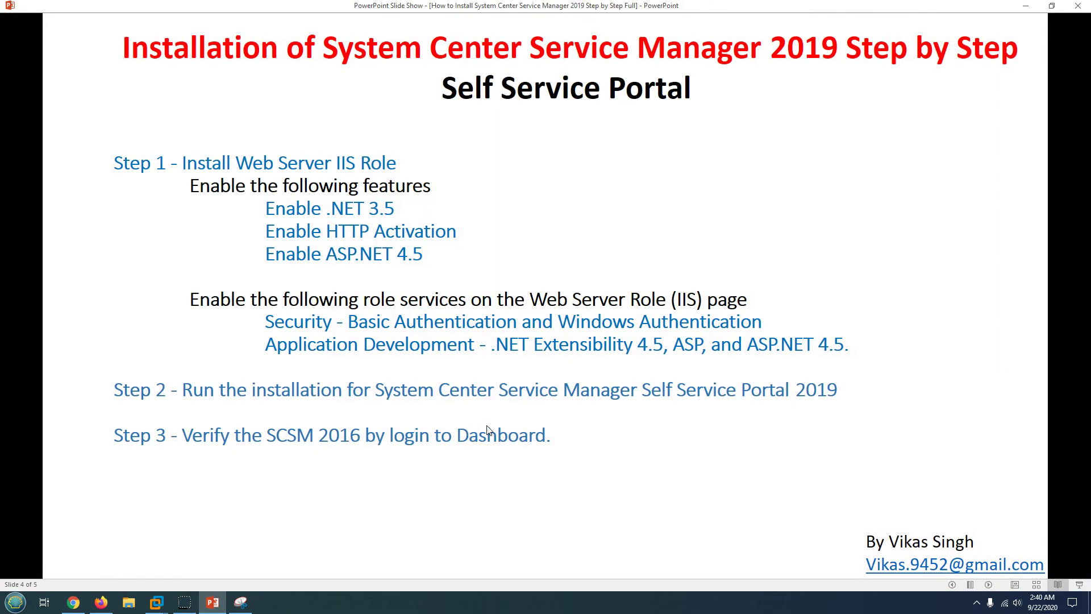
left_click(488, 430)
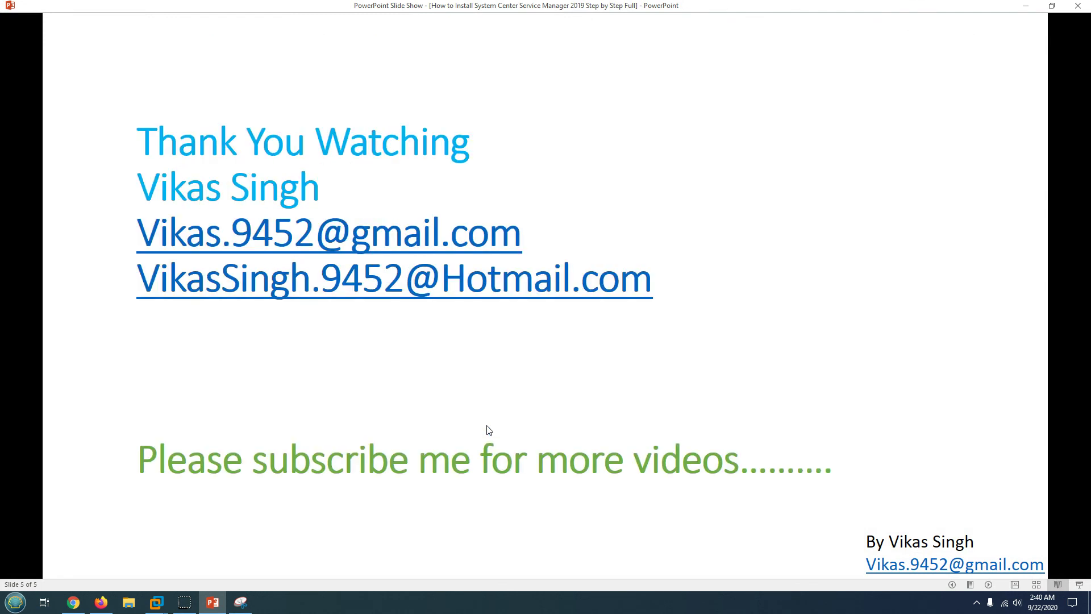